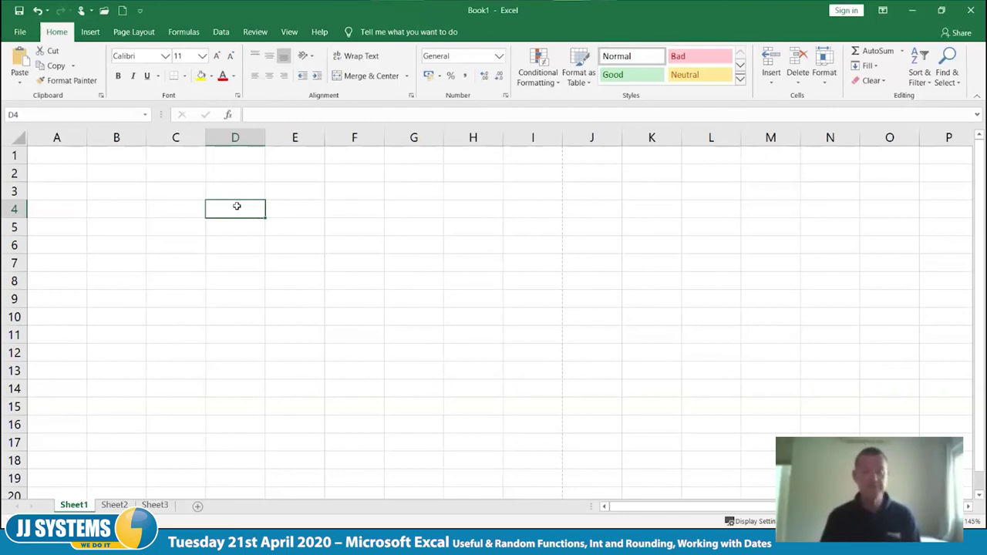
# Enter =RANDBETWEEN(1,99) in D4 using the function autocomplete.
pyautogui.write('=')
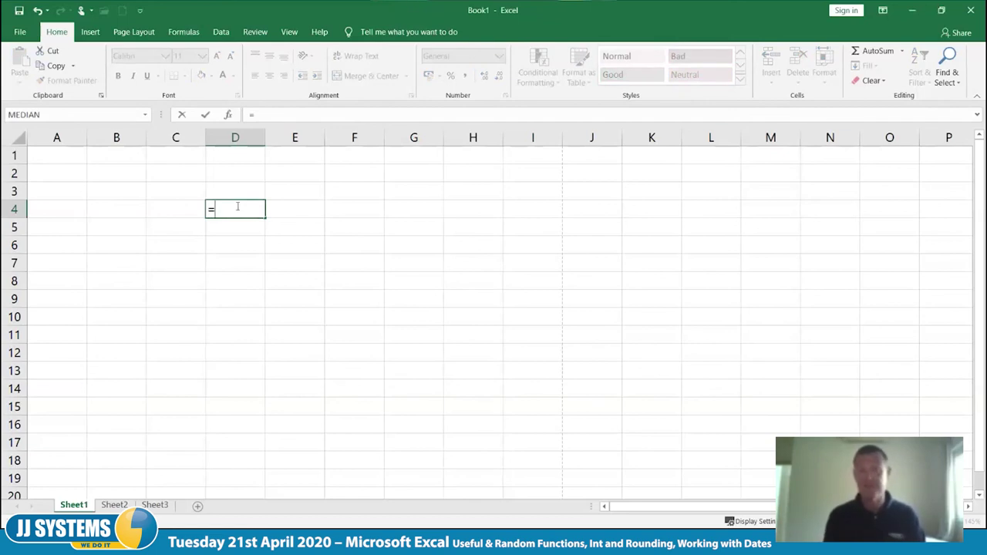
pyautogui.write('r')
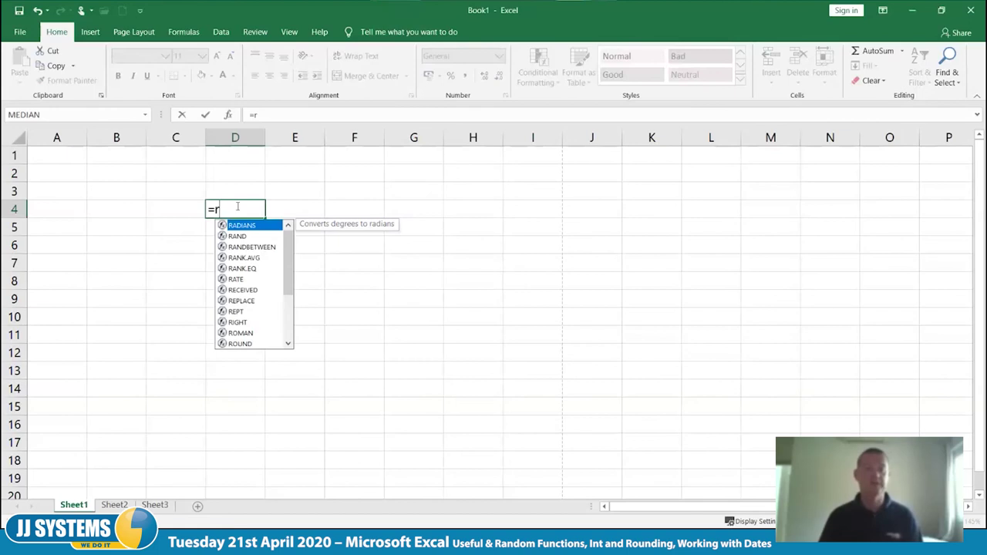
pyautogui.write('an')
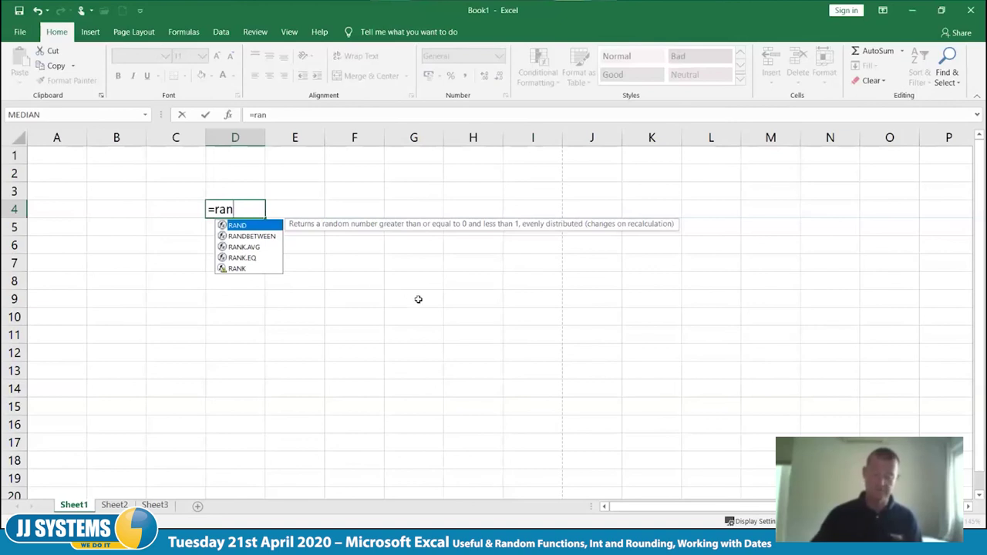
pyautogui.press('Down')
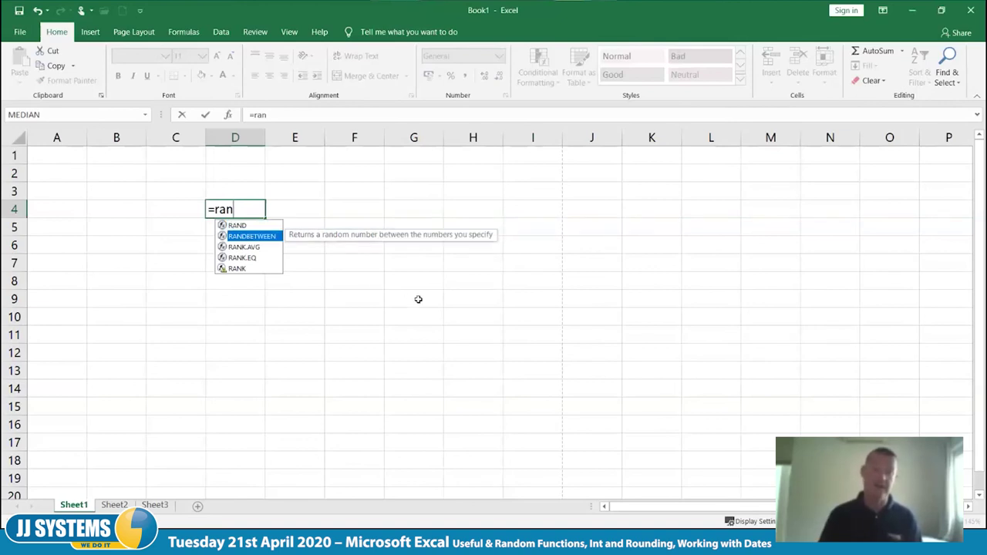
pyautogui.press('Down')
pyautogui.press('Down')
pyautogui.press('Down')
pyautogui.press('Up')
pyautogui.press('Up')
pyautogui.press('Up')
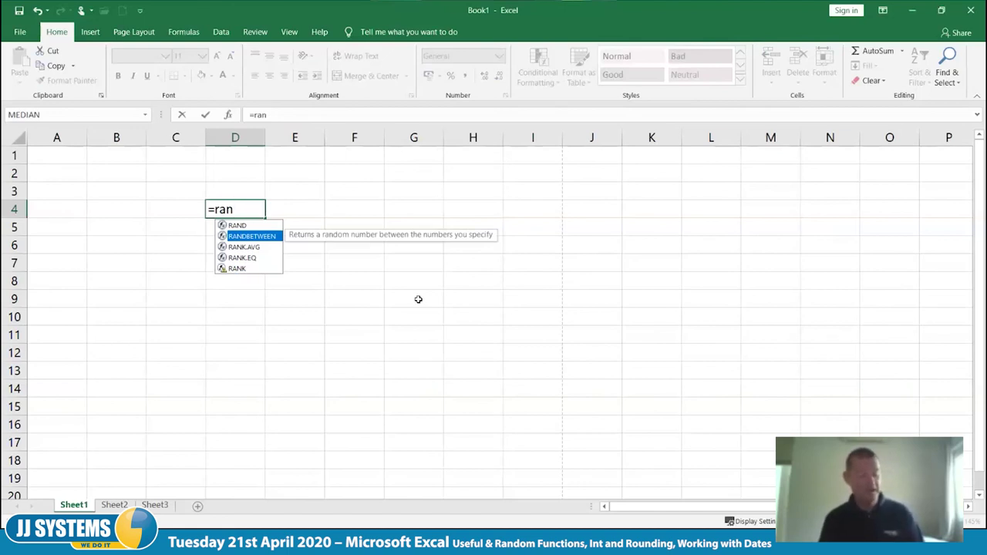
pyautogui.press('Tab')
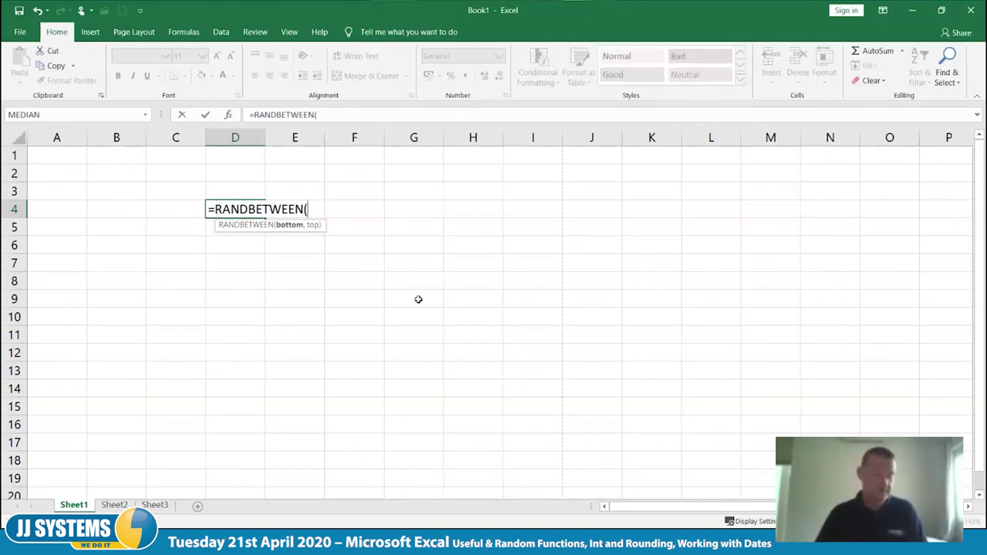
pyautogui.write('1,')
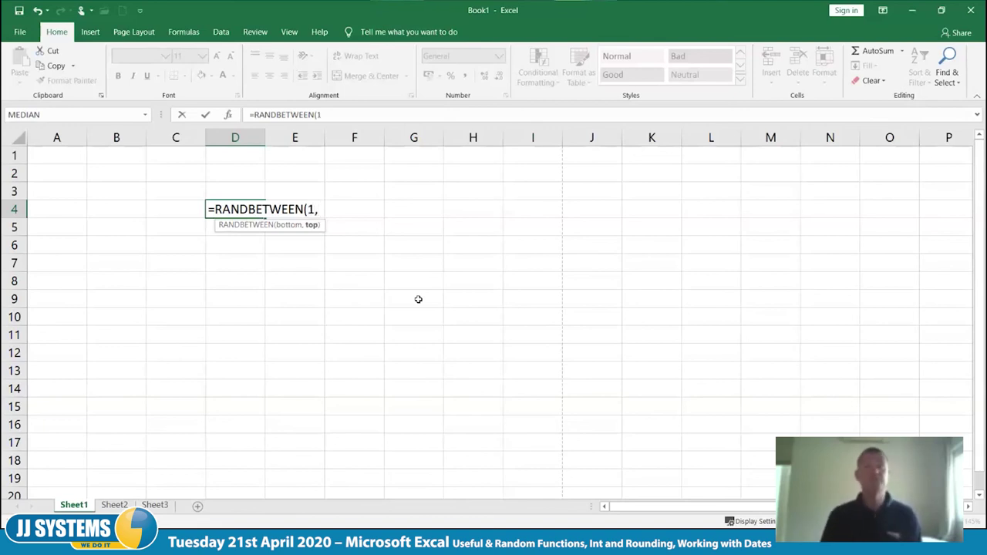
pyautogui.write('99')
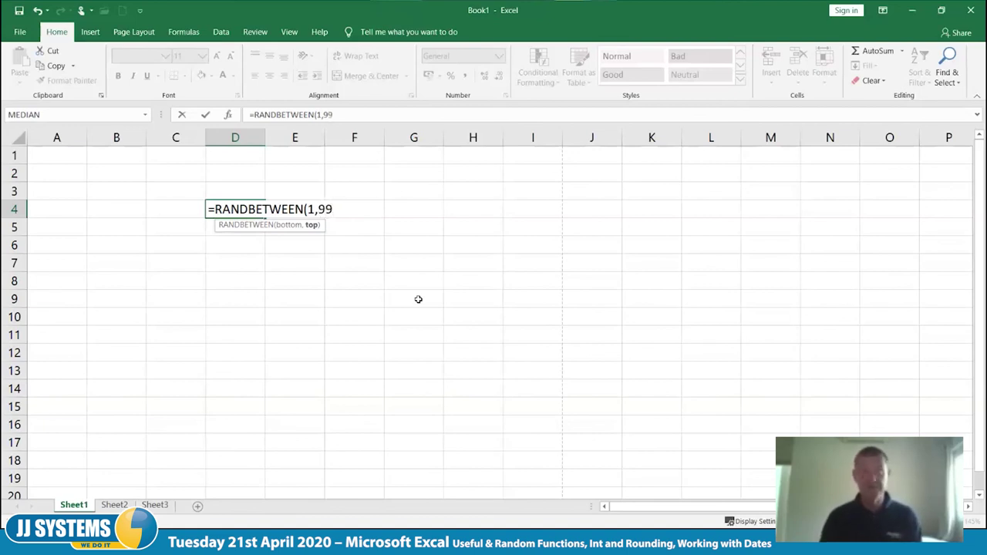
pyautogui.write(')')
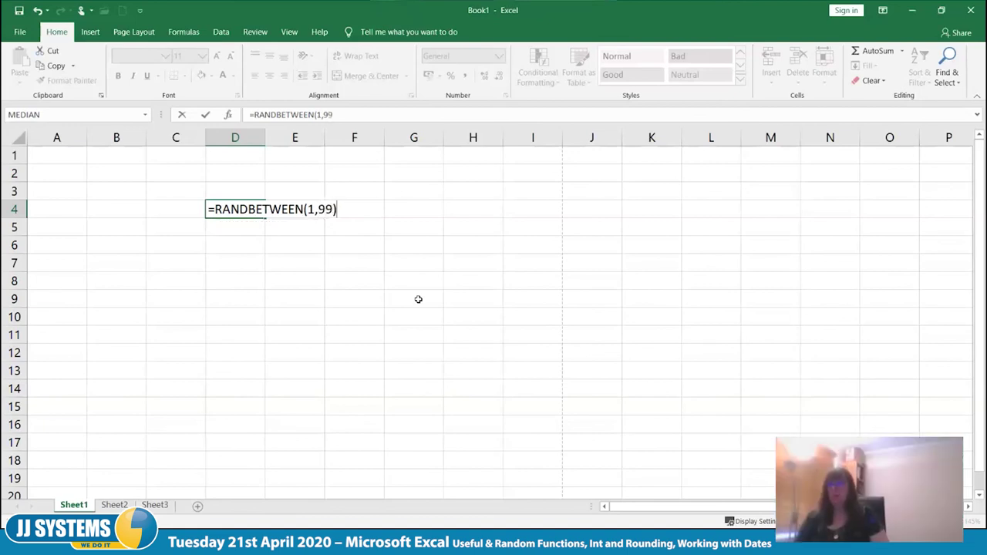
pyautogui.press('Tab')
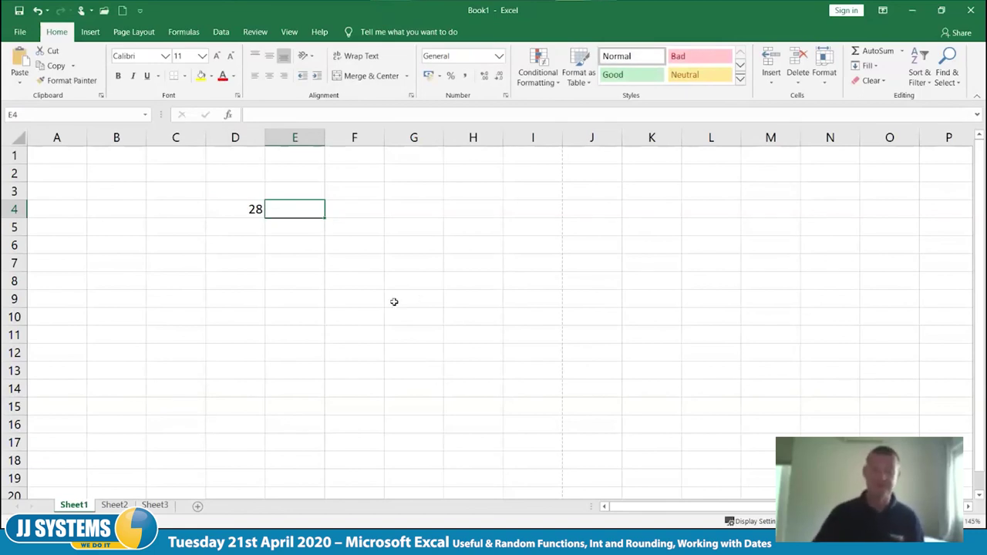
pyautogui.click(256, 215)
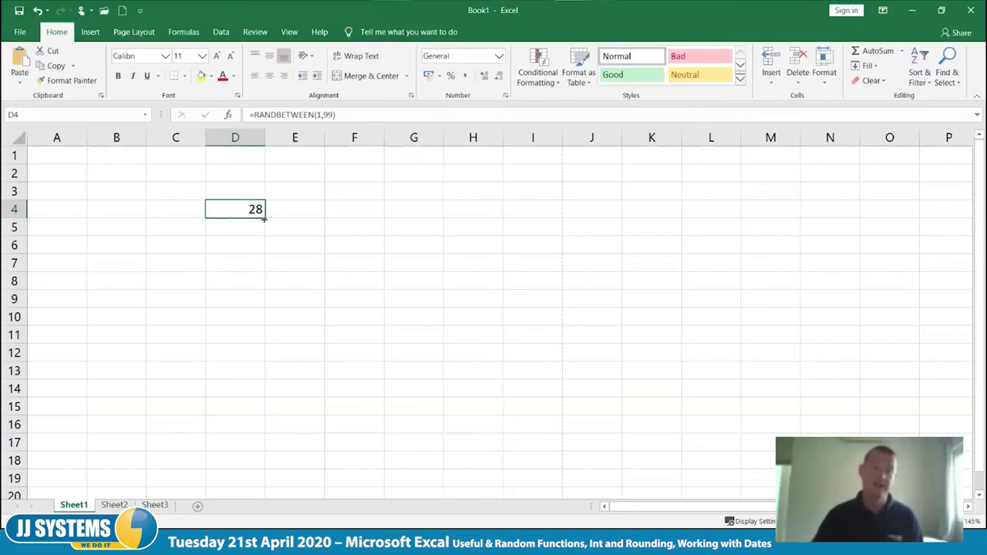
pyautogui.moveTo(264, 222); pyautogui.dragTo(262, 374)
pyautogui.click(417, 370)
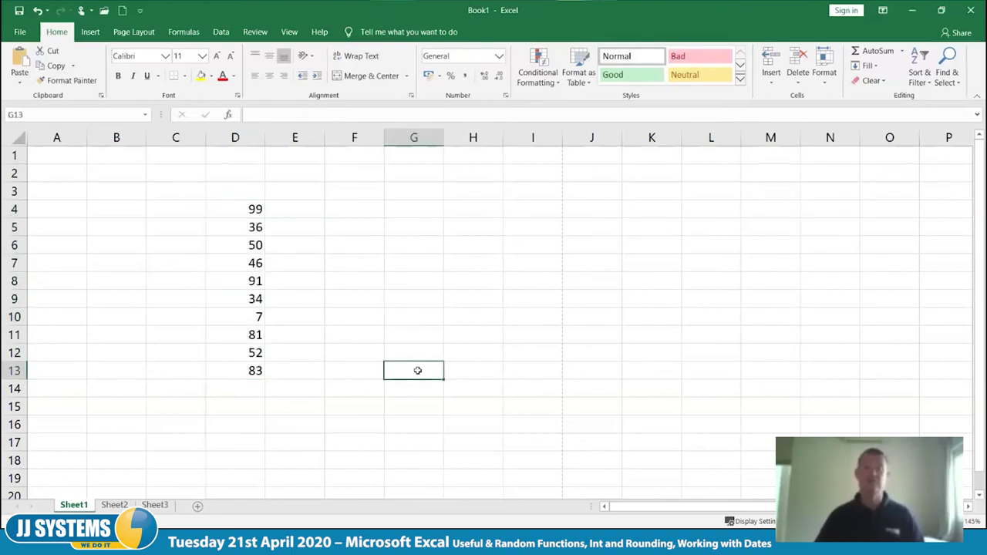
pyautogui.click(255, 210)
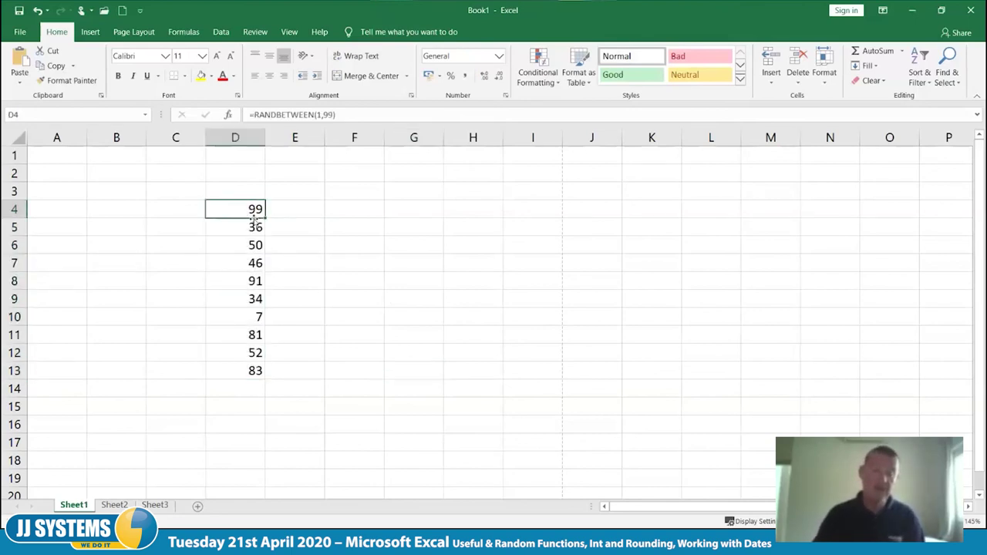
pyautogui.click(371, 214)
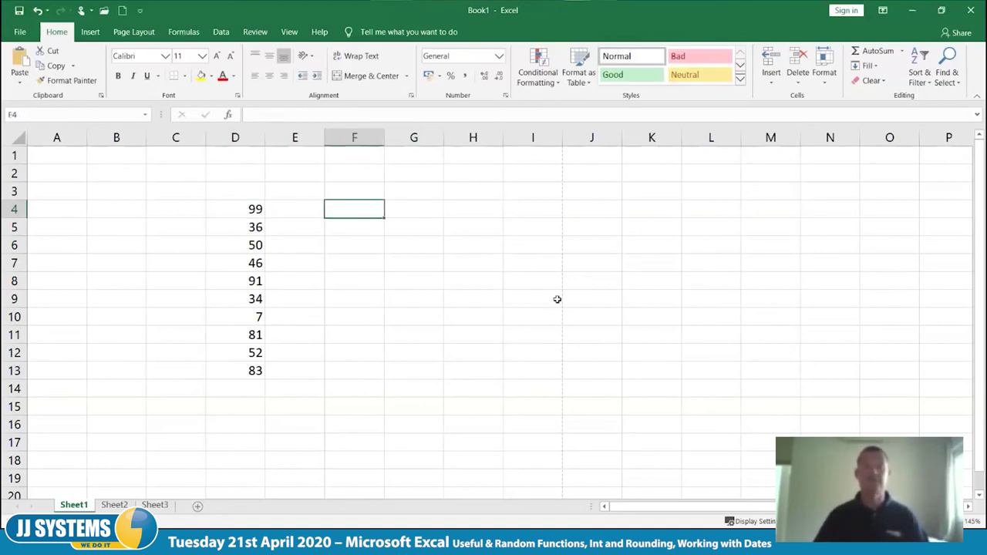
pyautogui.moveTo(248, 228); pyautogui.dragTo(245, 373)
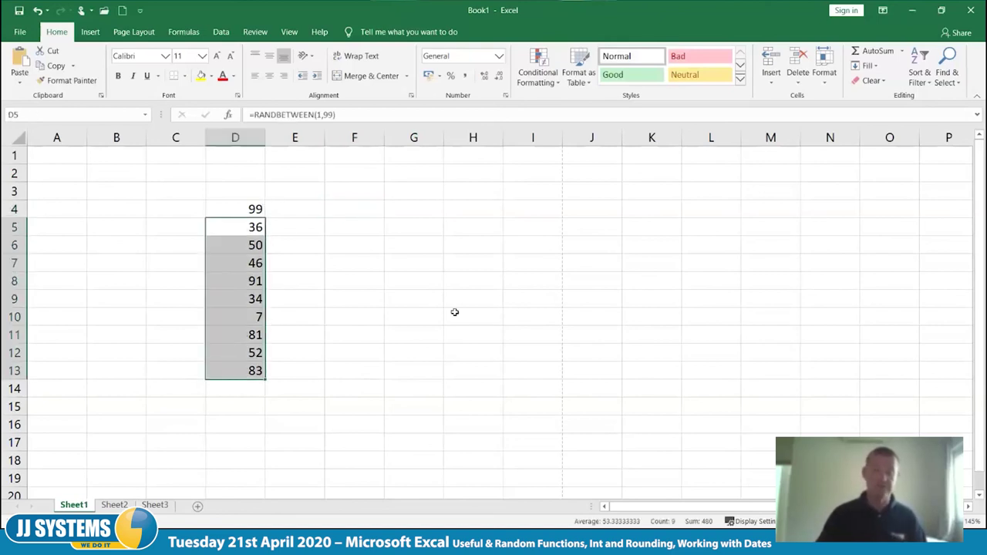
pyautogui.press('Delete')
pyautogui.press('Right')
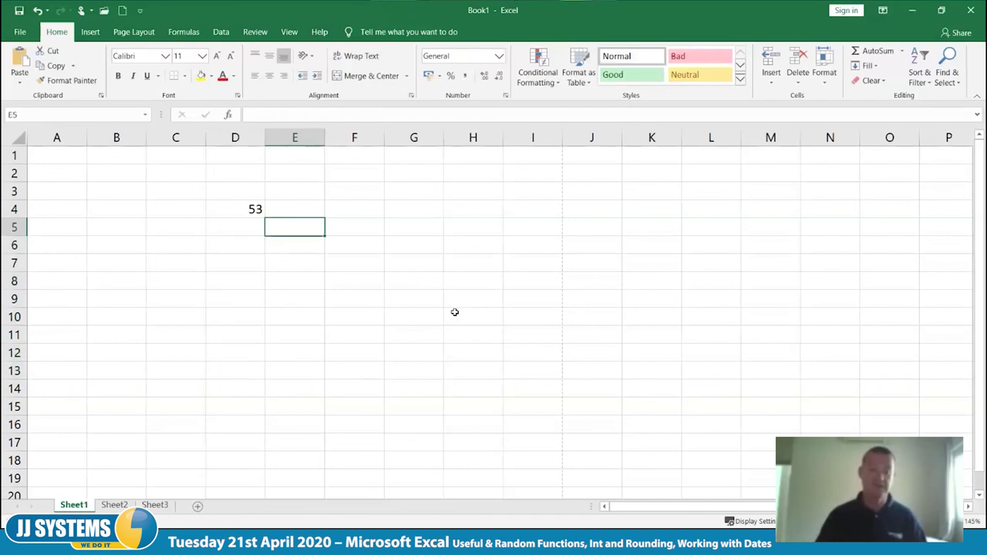
pyautogui.press('Right')
pyautogui.press('Up')
pyautogui.write('asd')
pyautogui.press('Tab')
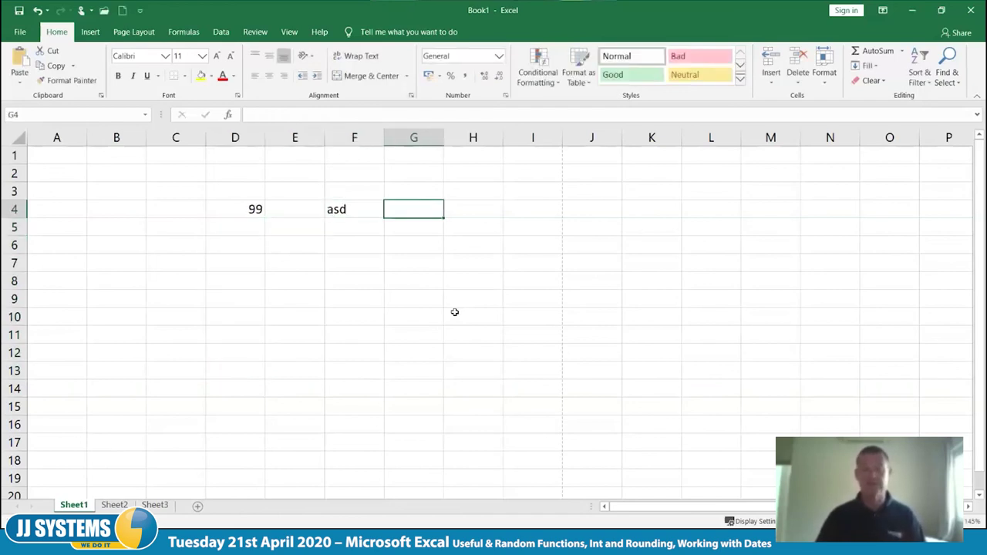
pyautogui.press('Left')
pyautogui.write('111')
pyautogui.press('Tab')
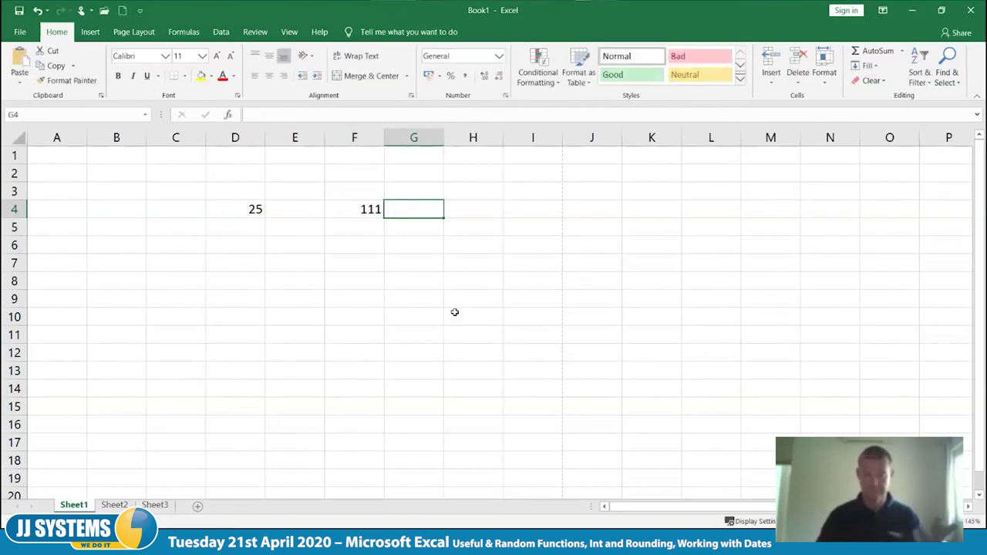
pyautogui.press('Left')
pyautogui.press('Delete')
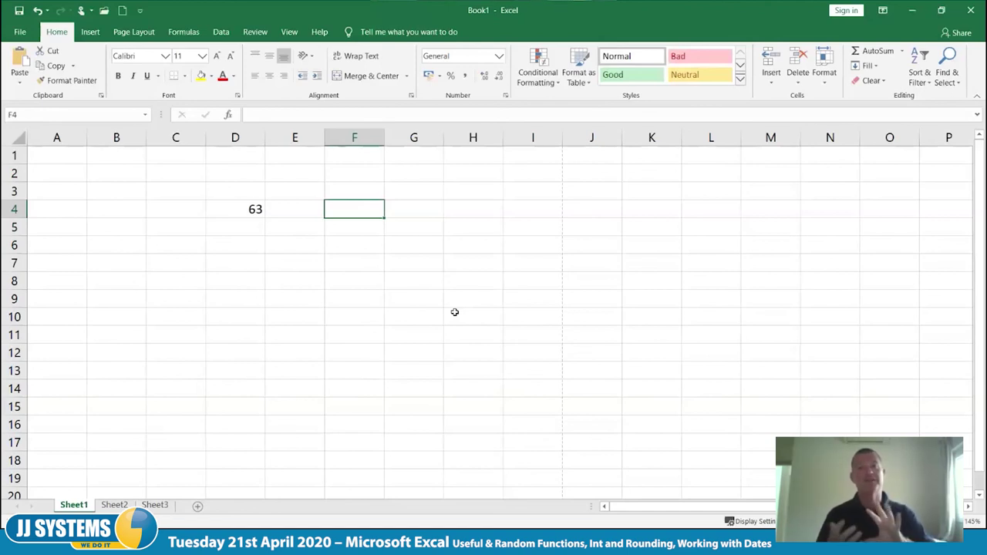
# Replace D4's formula with =RAND() for a random decimal between 0 and 1.
pyautogui.press('Left')
pyautogui.press('Left')
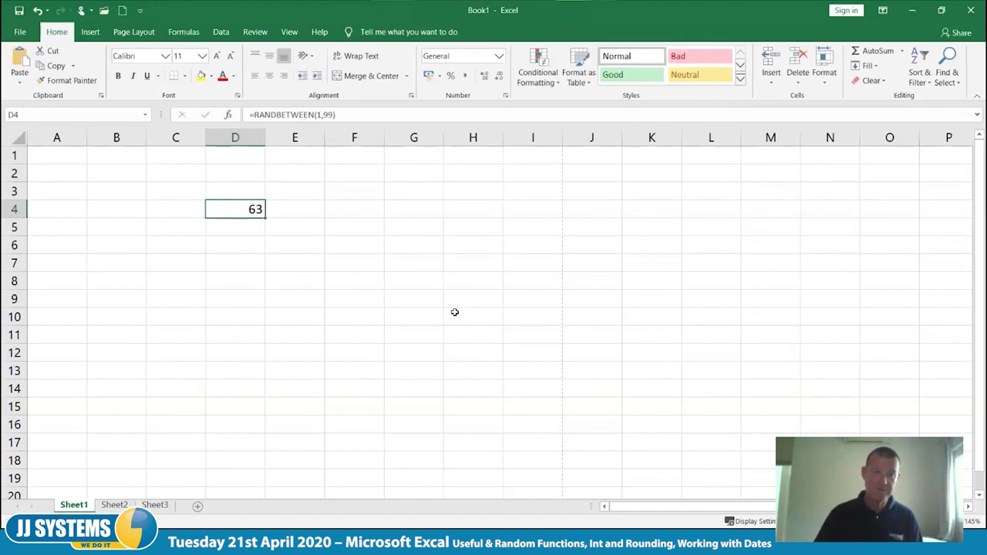
pyautogui.press('F2')
pyautogui.press('BackSpace')
pyautogui.press('BackSpace')
pyautogui.press('BackSpace')
pyautogui.press('BackSpace')
pyautogui.press('BackSpace')
pyautogui.press('BackSpace')
pyautogui.press('BackSpace')
pyautogui.press('BackSpace')
pyautogui.press('BackSpace')
pyautogui.press('BackSpace')
pyautogui.press('BackSpace')
pyautogui.press('BackSpace')
pyautogui.press('BackSpace')
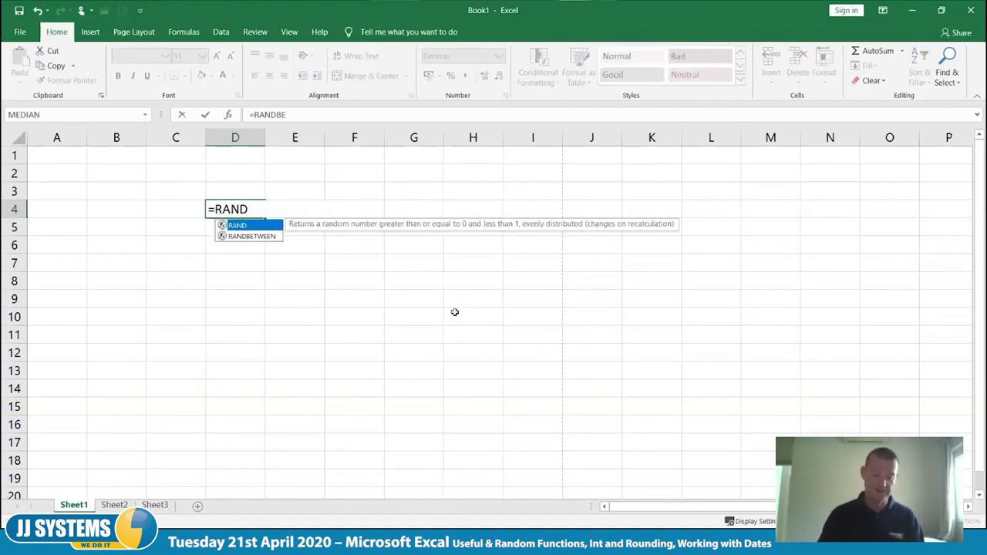
pyautogui.write('()')
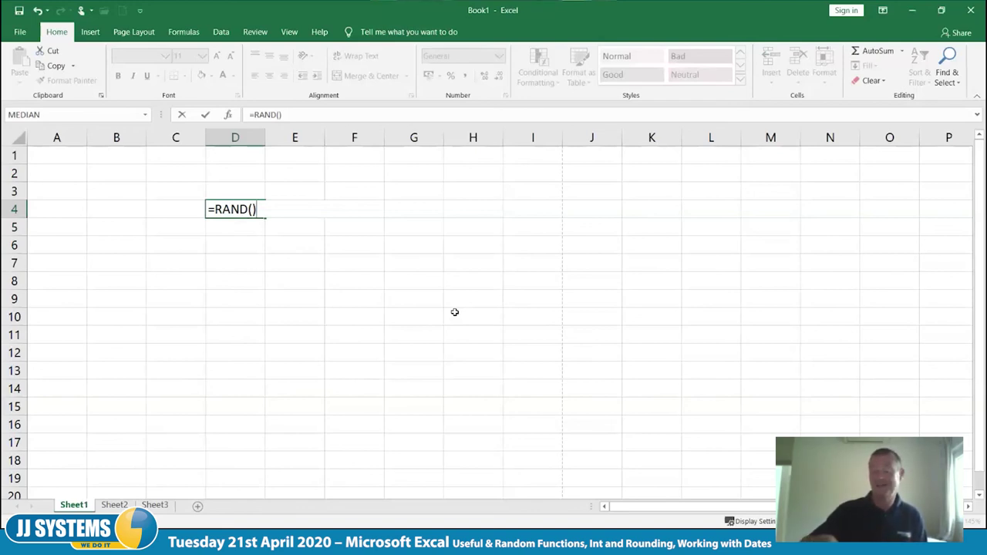
pyautogui.press('Tab')
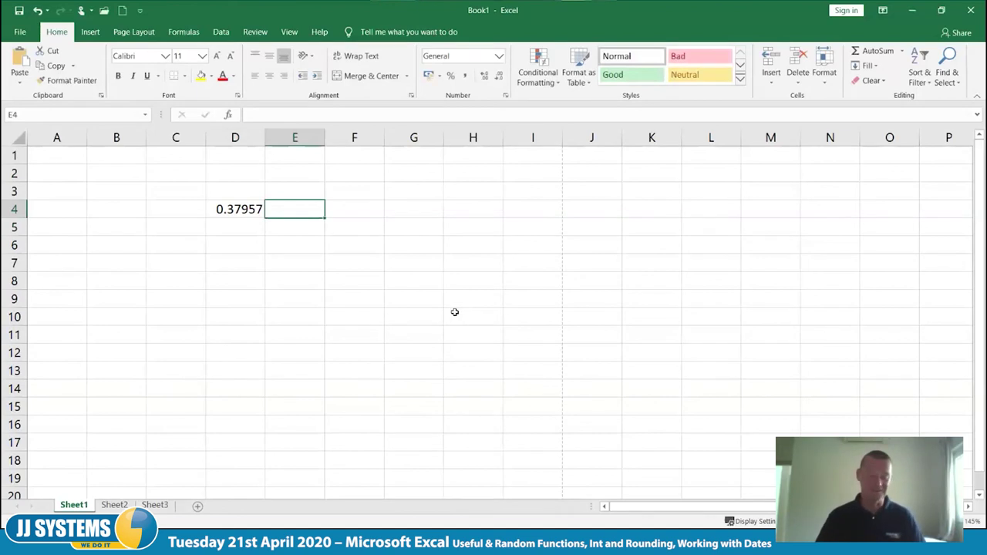
# Scale D4's random value, first to =RAND()*10, then to =RAND()*100.
pyautogui.press('Left')
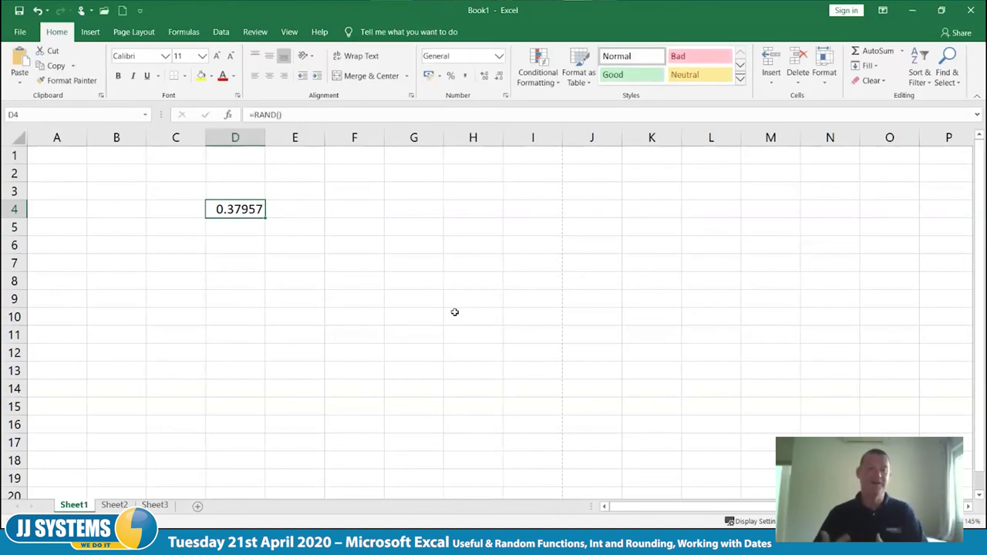
pyautogui.press('F2')
pyautogui.write('*10')
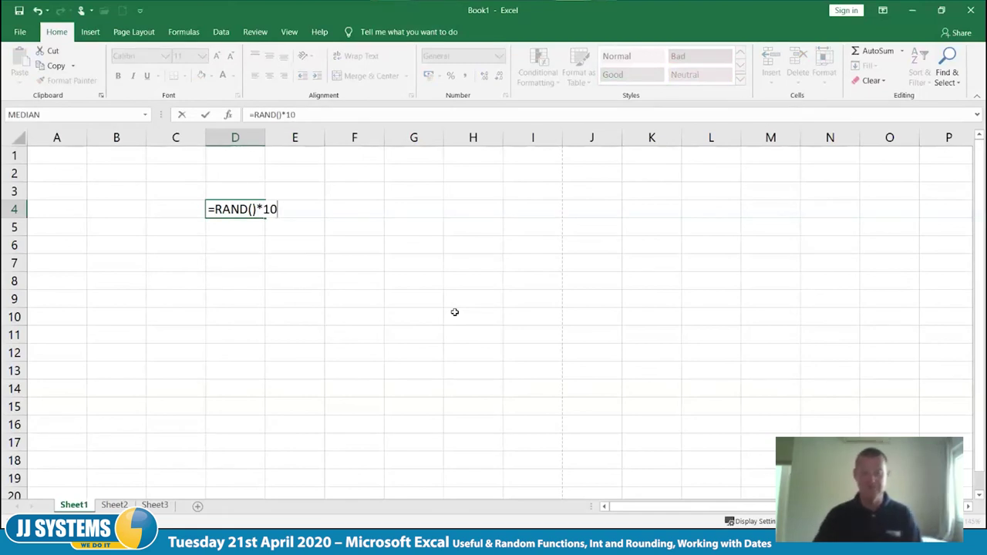
pyautogui.press('Tab')
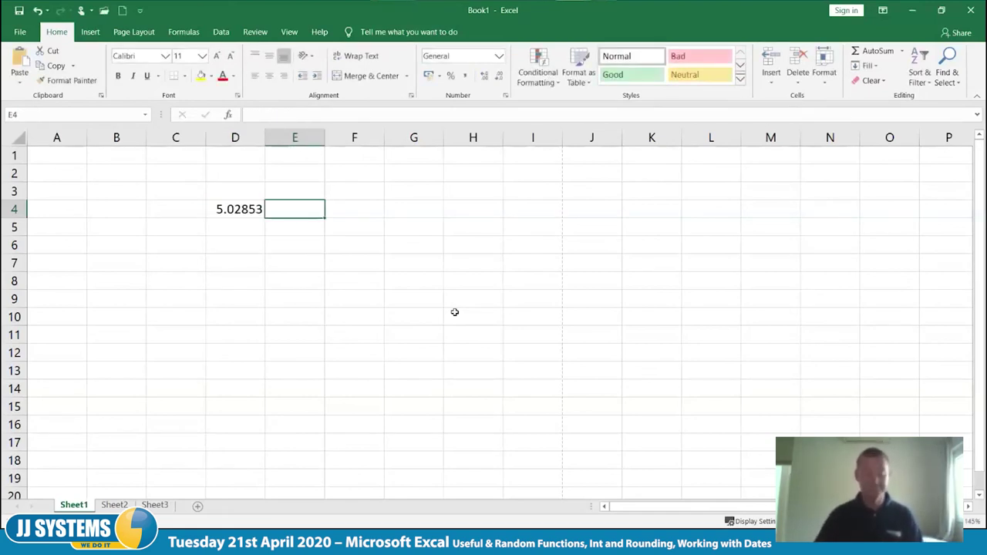
pyautogui.press('Left')
pyautogui.press('F2')
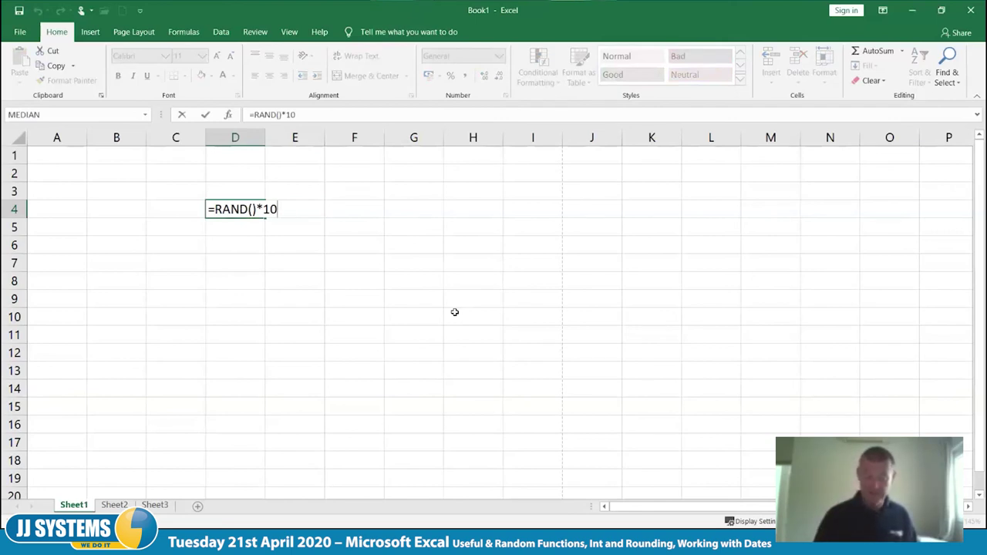
pyautogui.write('0')
pyautogui.press('Tab')
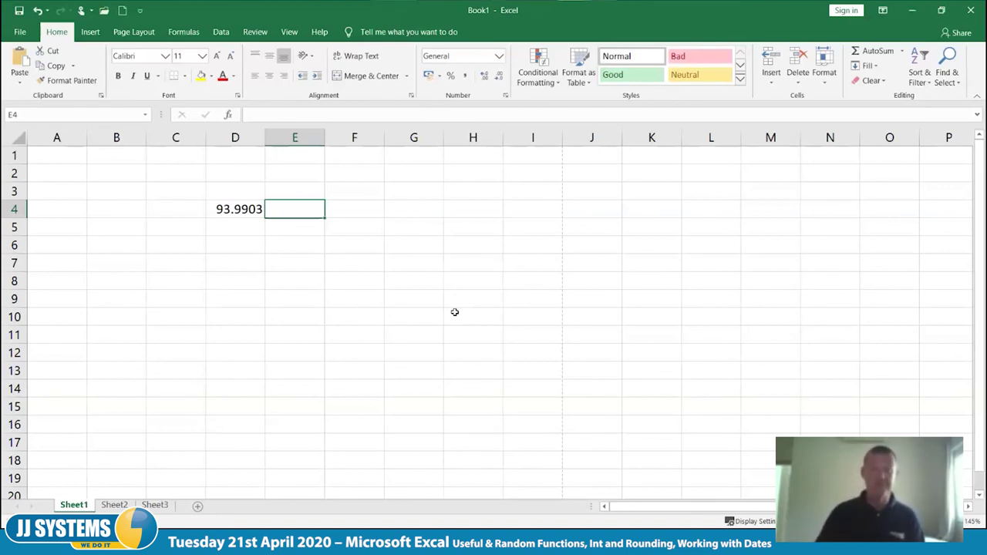
pyautogui.press('Left')
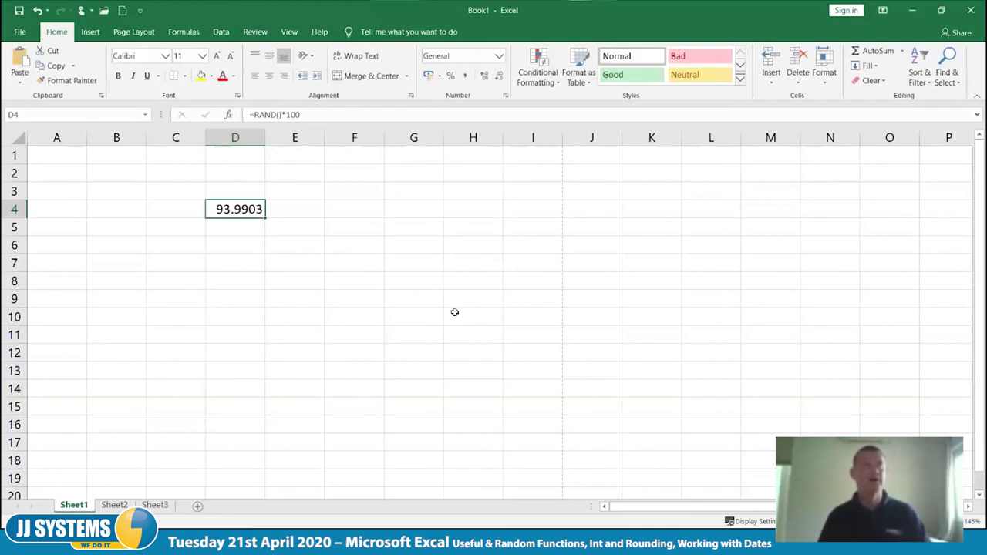
pyautogui.press('F2')
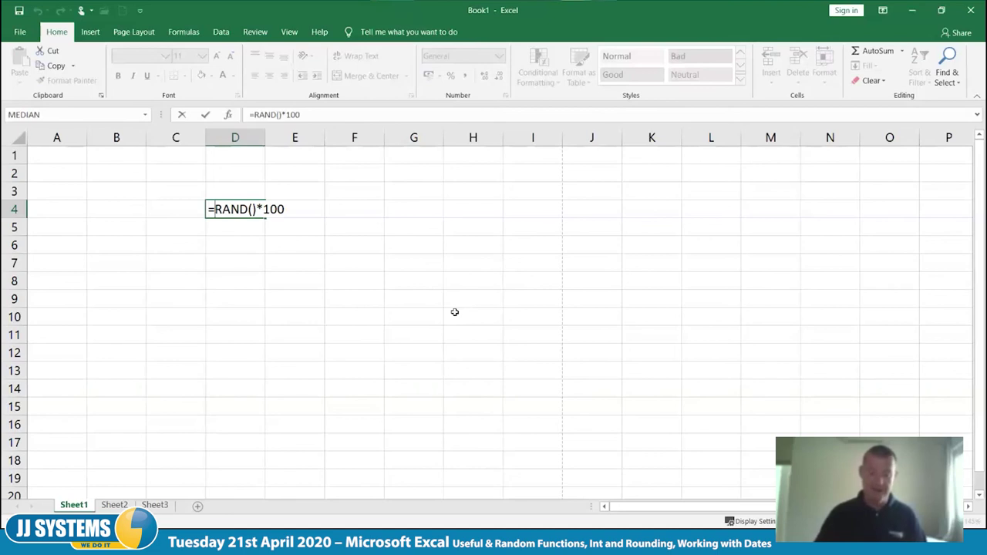
# Change D4's formula to =INT(RAND()*100) to get whole numbers.
pyautogui.write('I')
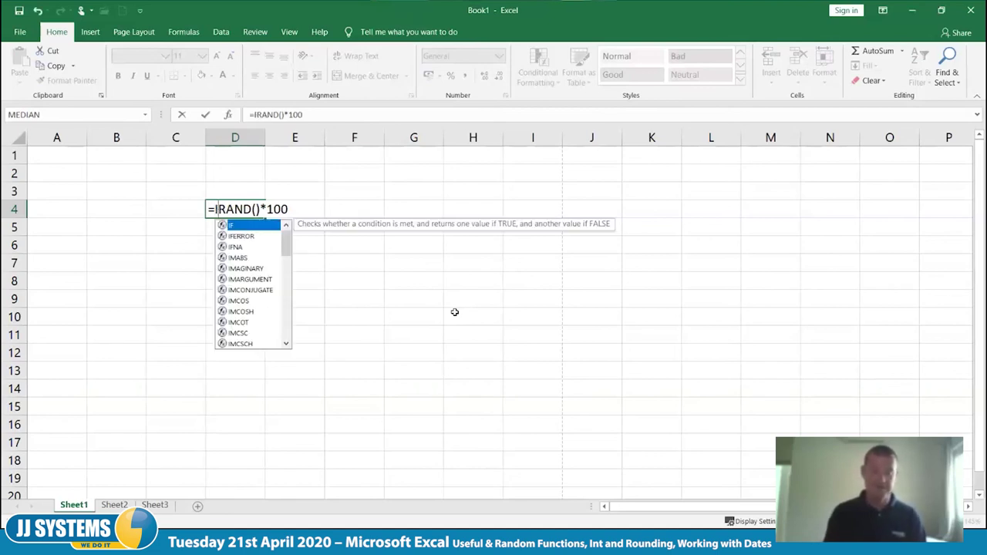
pyautogui.press('BackSpace')
pyautogui.write('int(')
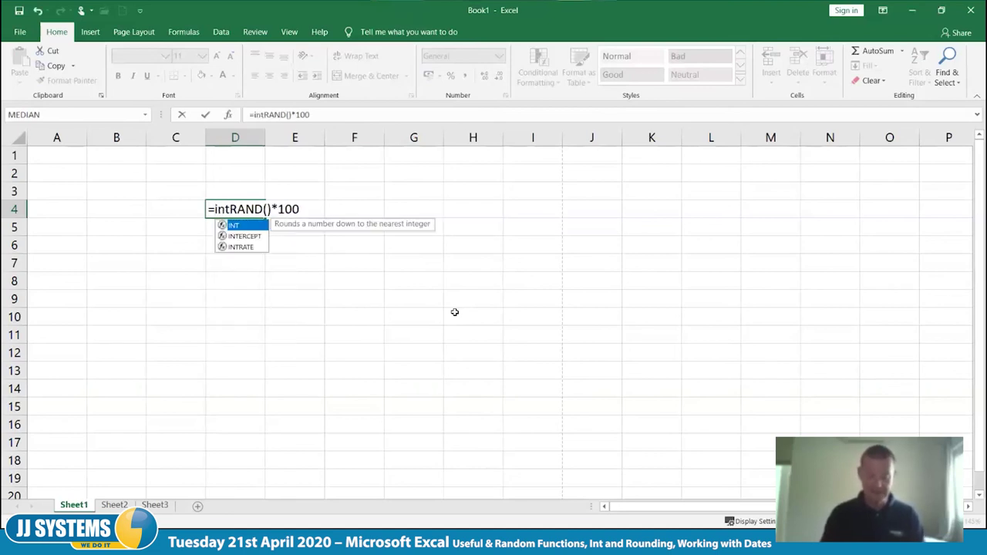
pyautogui.press('End')
pyautogui.write(')')
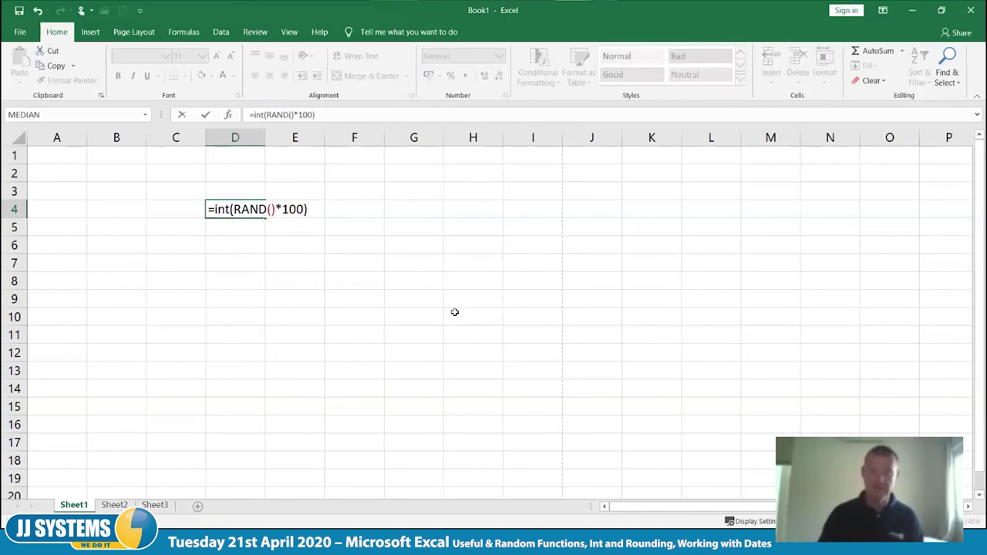
pyautogui.press('Tab')
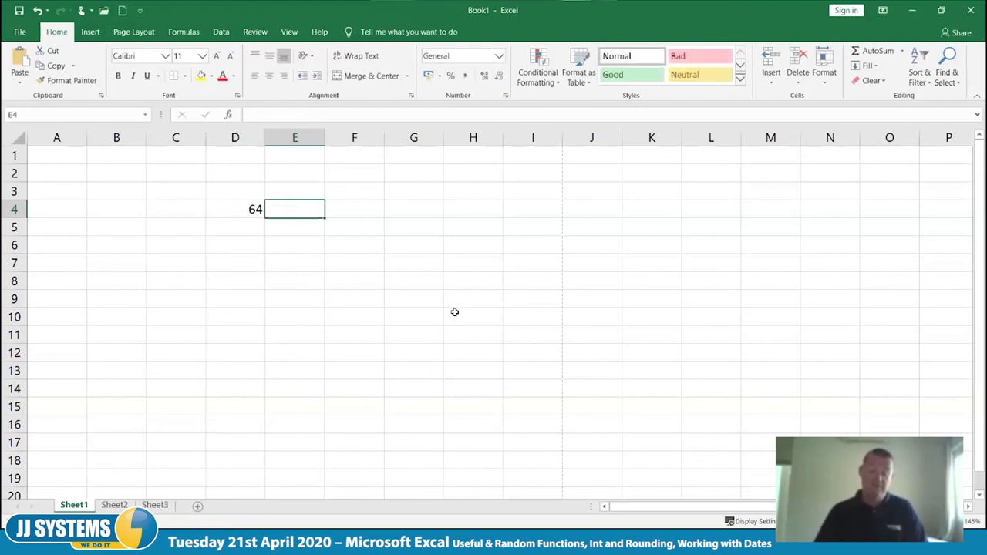
# Recalculate D4 to check another whole number, then clear the cell.
pyautogui.press('Left')
pyautogui.press('F2')
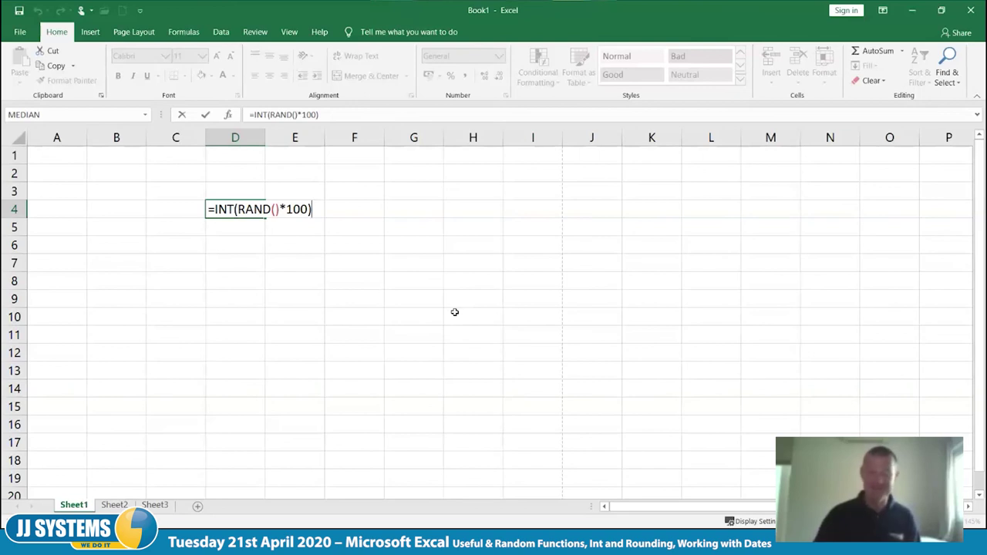
pyautogui.press('Tab')
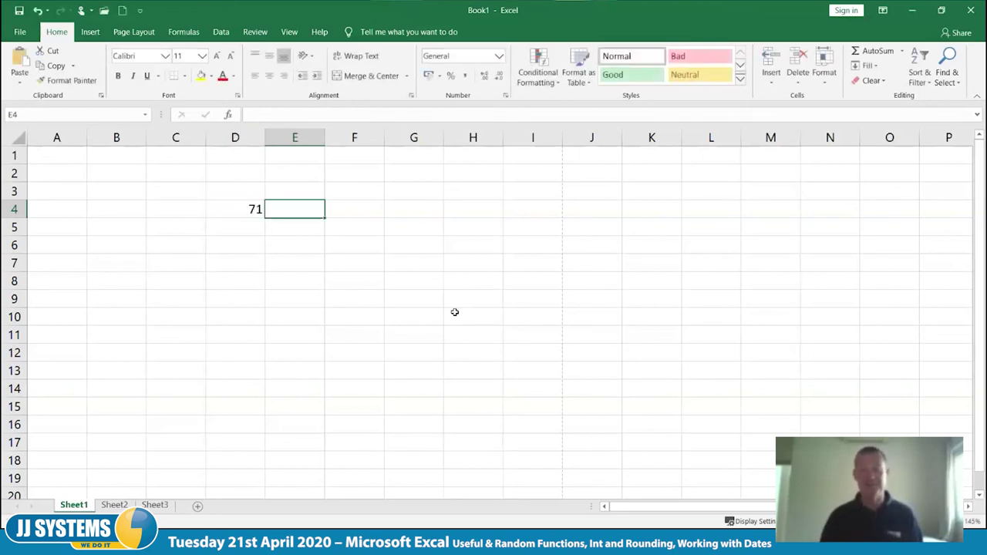
pyautogui.press('Left')
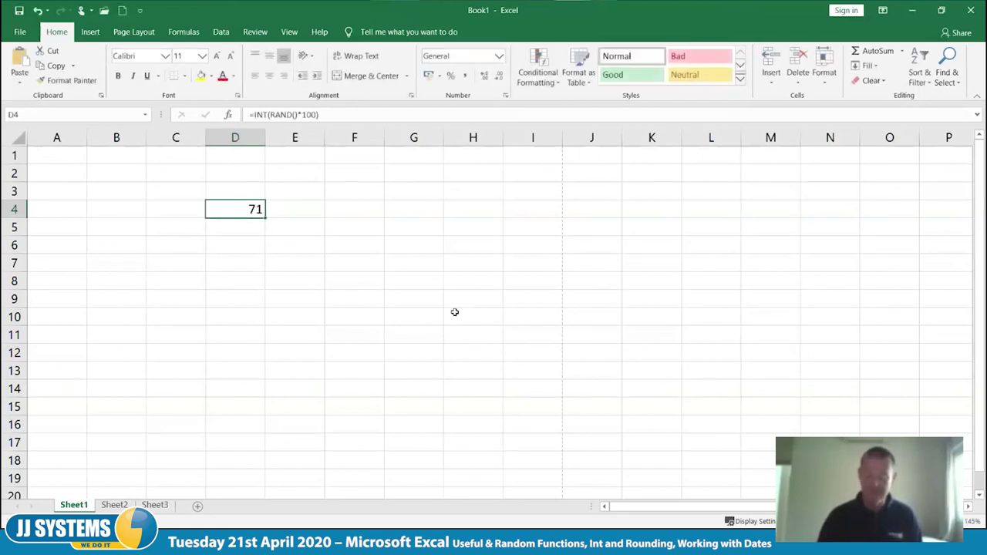
pyautogui.press('Delete')
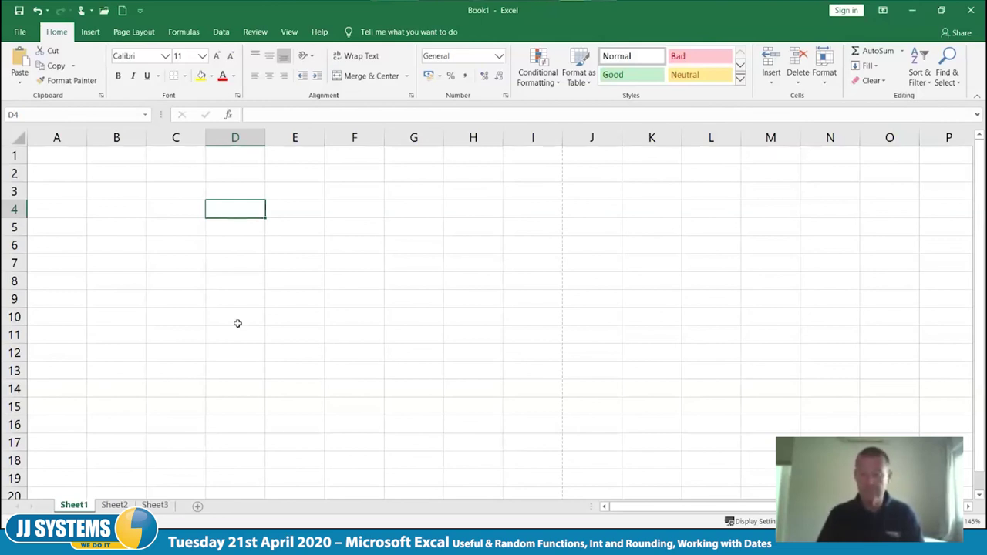
# Enter =RANDBETWEEN(1000,9999) in D4.
pyautogui.write('=ran')
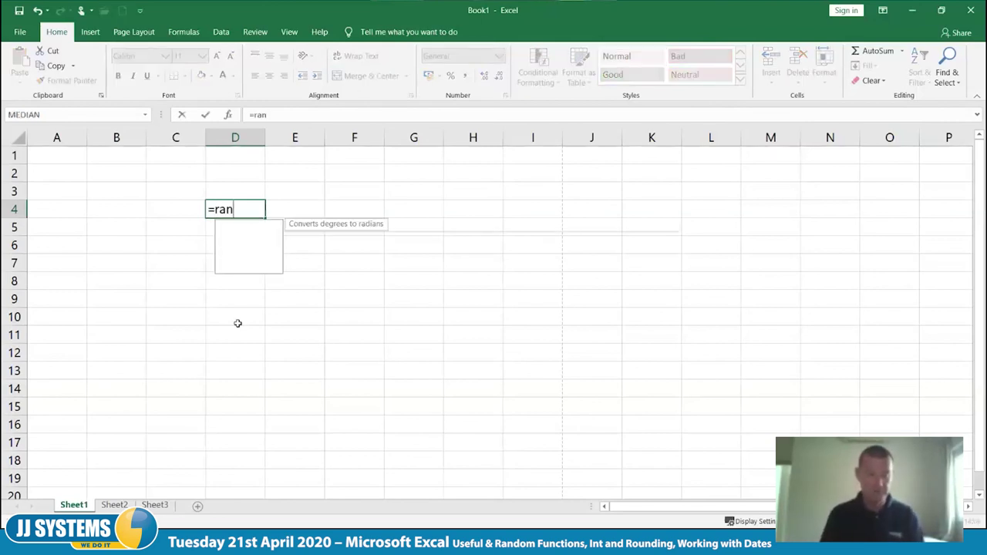
pyautogui.press('Down')
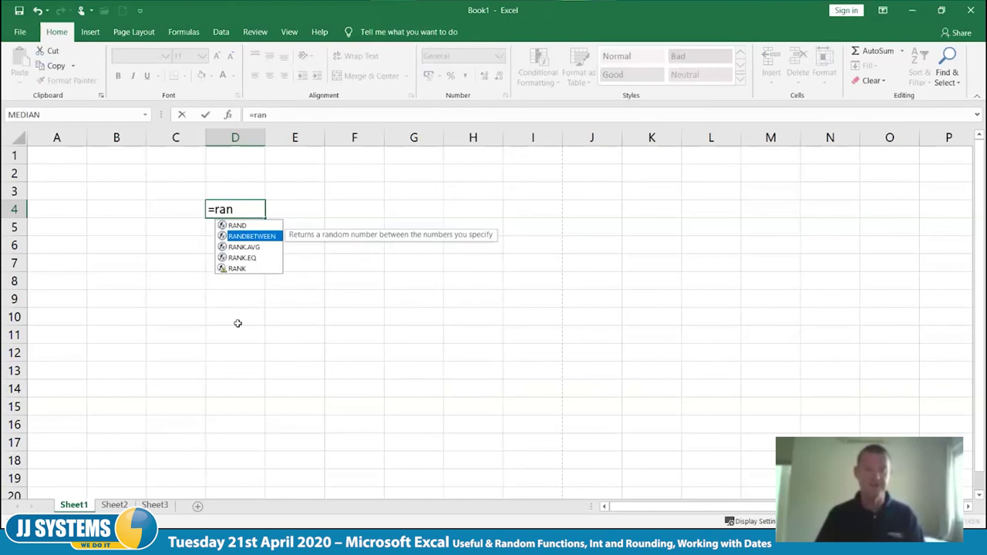
pyautogui.press('Tab')
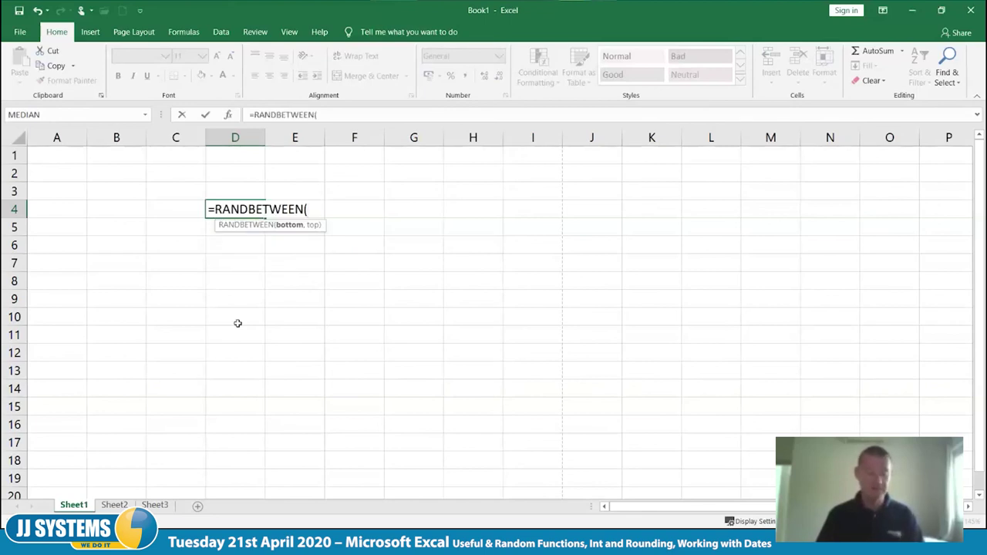
pyautogui.write('100')
pyautogui.write(',99')
pyautogui.press('BackSpace')
pyautogui.press('BackSpace')
pyautogui.press('BackSpace')
pyautogui.write('0,')
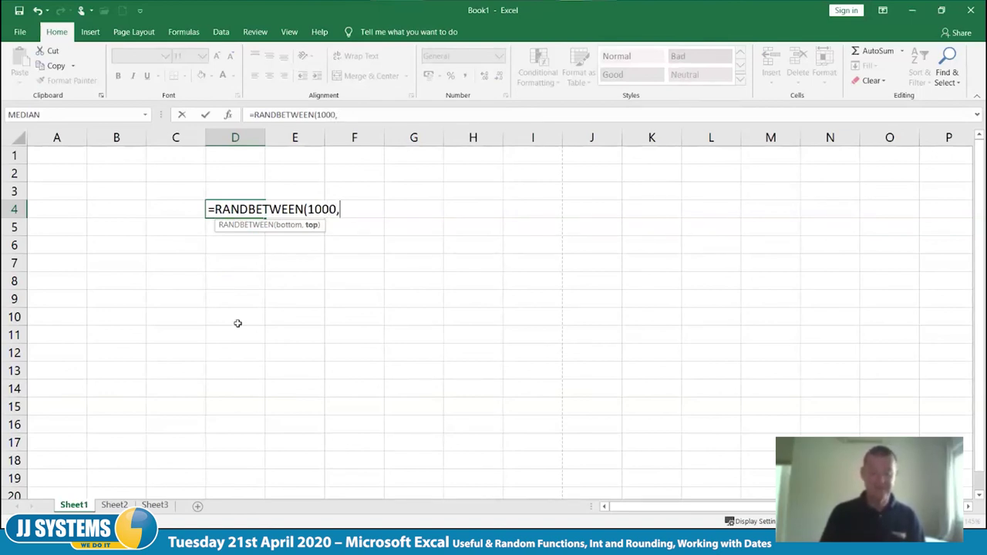
pyautogui.write('999')
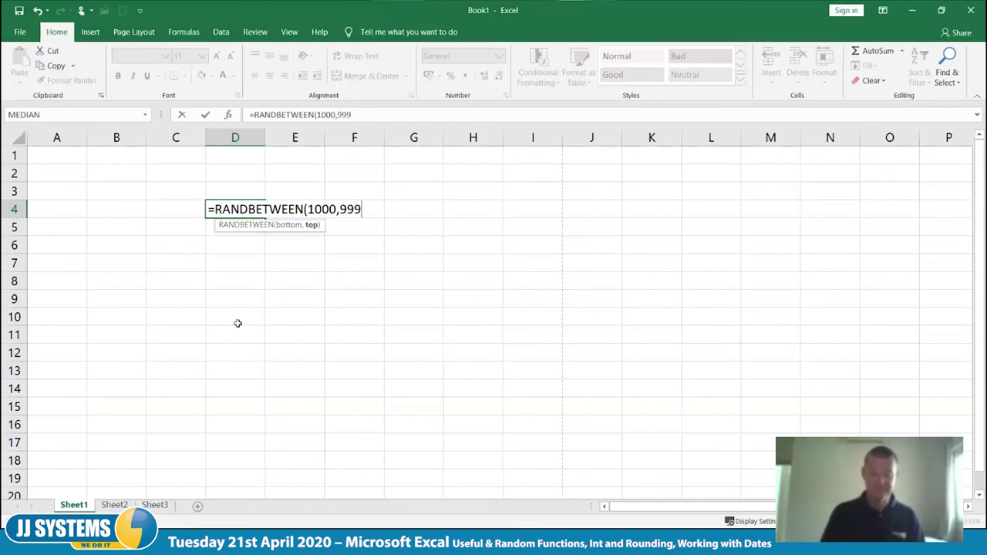
pyautogui.write('9')
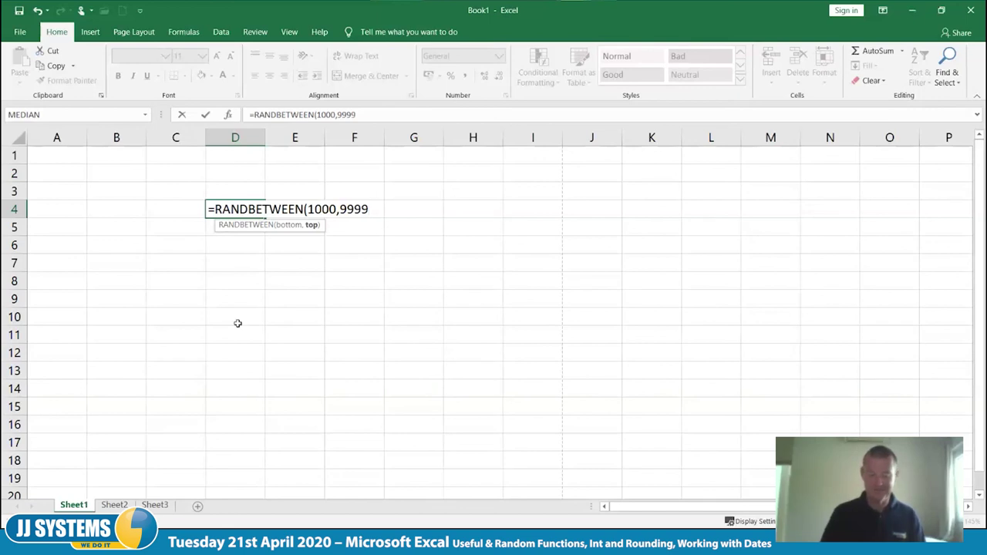
pyautogui.write(')')
pyautogui.press('Tab')
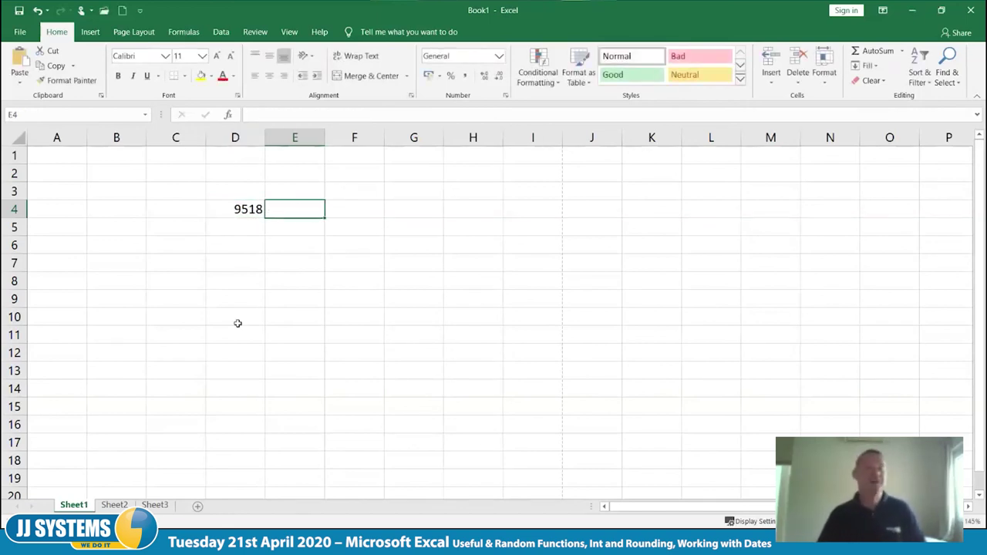
# Fill D4's random formula down to D15 and review the generated numbers.
pyautogui.press('Left')
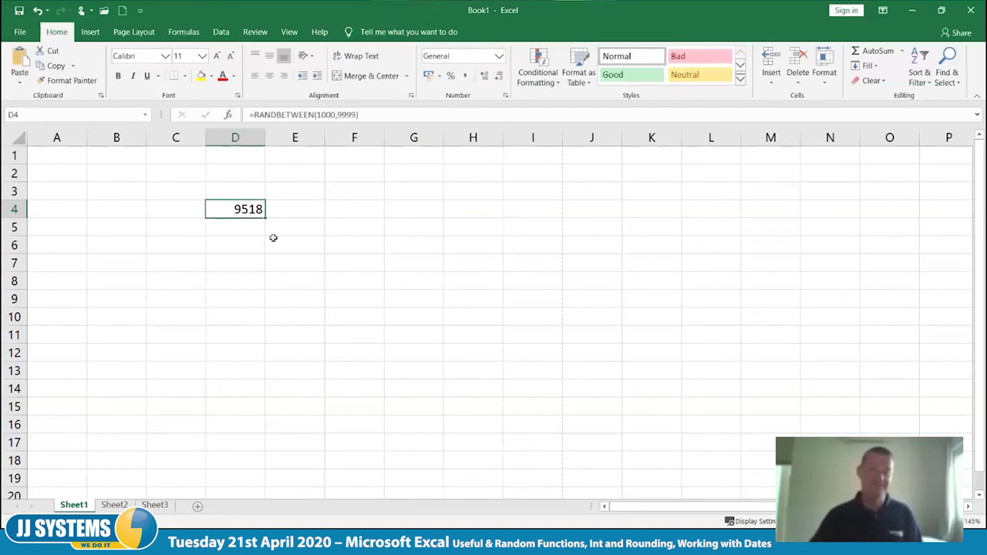
pyautogui.moveTo(266, 221); pyautogui.dragTo(249, 408)
pyautogui.click(301, 317)
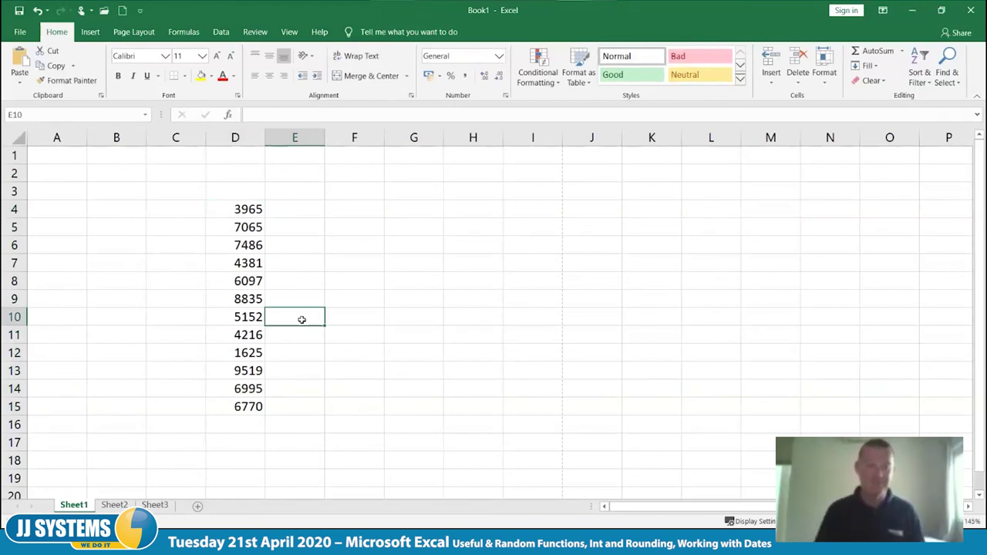
pyautogui.press('Left')
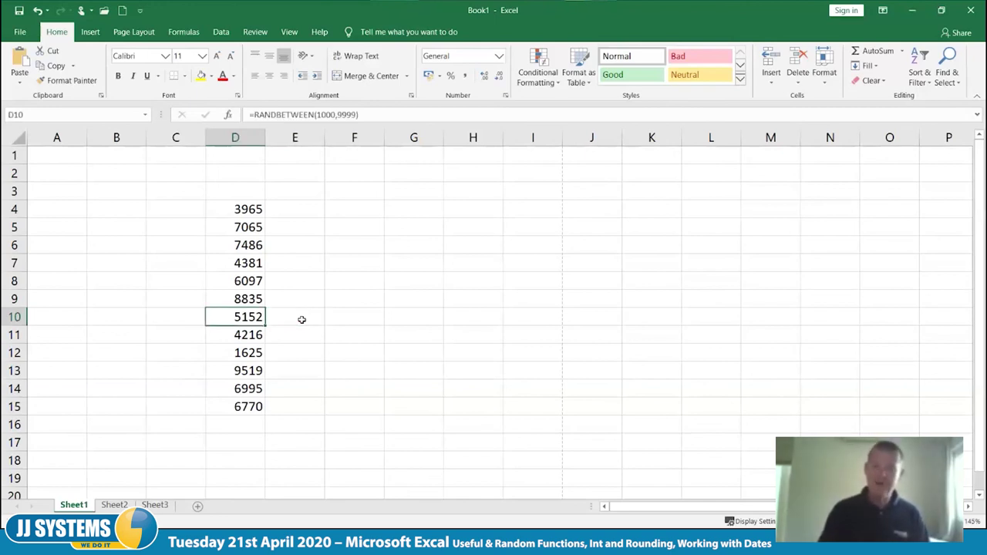
pyautogui.press('Up')
pyautogui.press('Up')
pyautogui.press('Up')
pyautogui.press('Up')
pyautogui.press('Up')
pyautogui.press('Up')
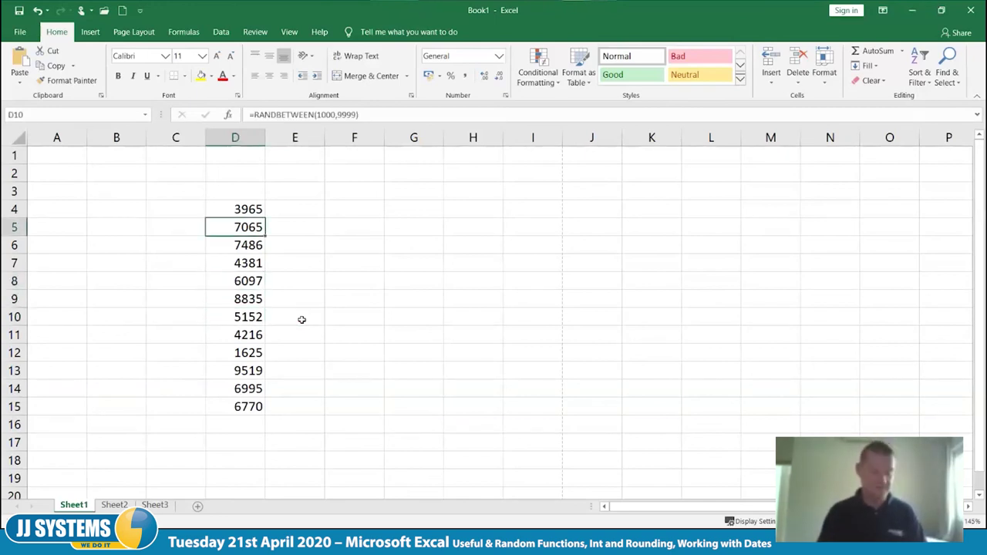
pyautogui.hotkey('shift', 'Down')
pyautogui.hotkey('shift', 'Down')
pyautogui.hotkey('shift', 'Down')
pyautogui.hotkey('shift', 'Down')
pyautogui.hotkey('shift', 'Down')
pyautogui.hotkey('shift', 'Down')
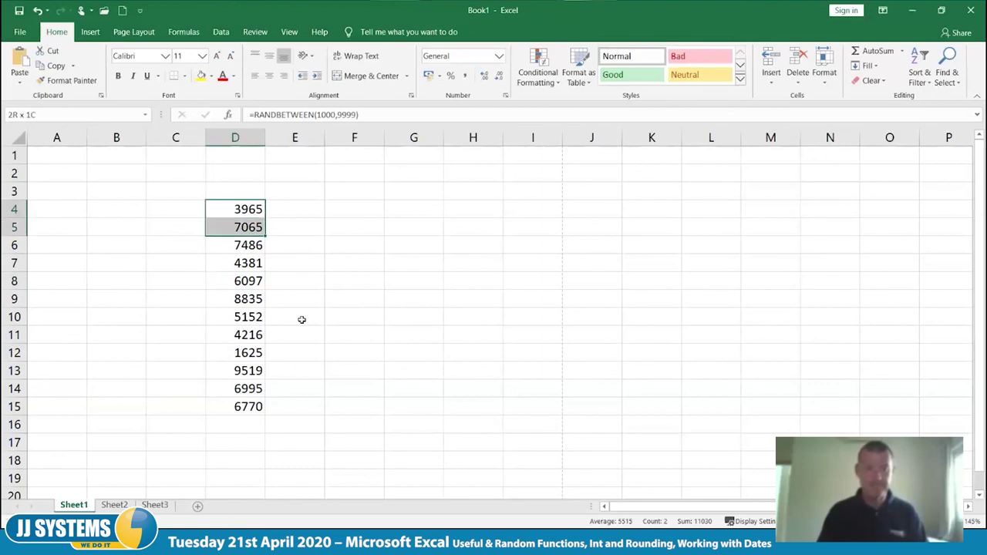
# Copy the random numbers in D4:D15 and paste them into E4 as values only.
pyautogui.click(302, 319)
pyautogui.moveTo(238, 205); pyautogui.dragTo(238, 404)
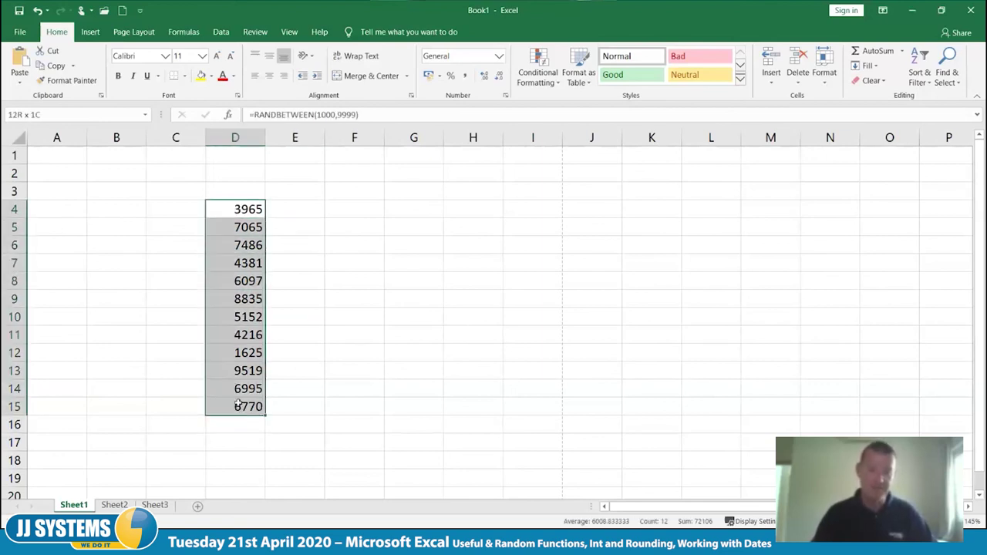
pyautogui.rightClick(247, 209)
pyautogui.click(272, 233)
pyautogui.click(293, 207)
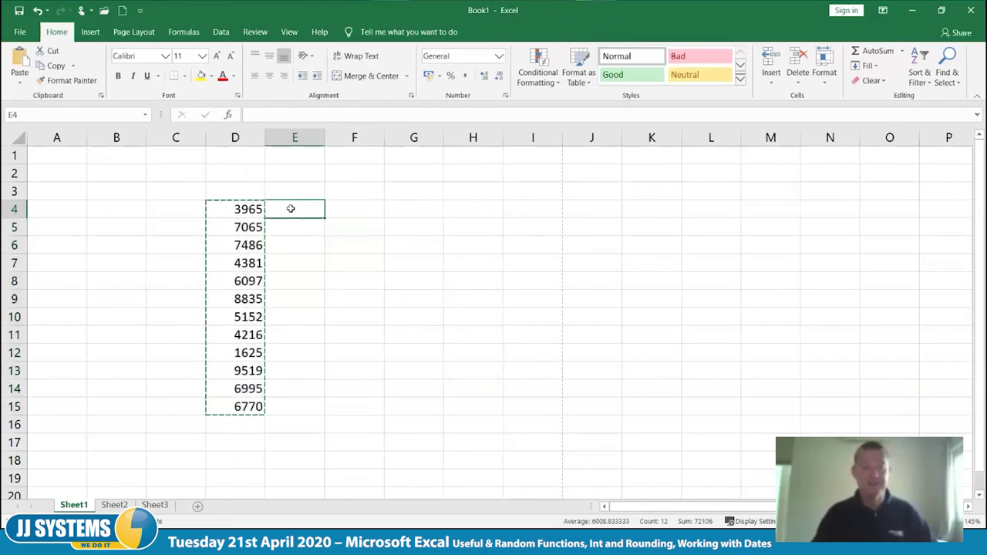
pyautogui.rightClick(292, 207)
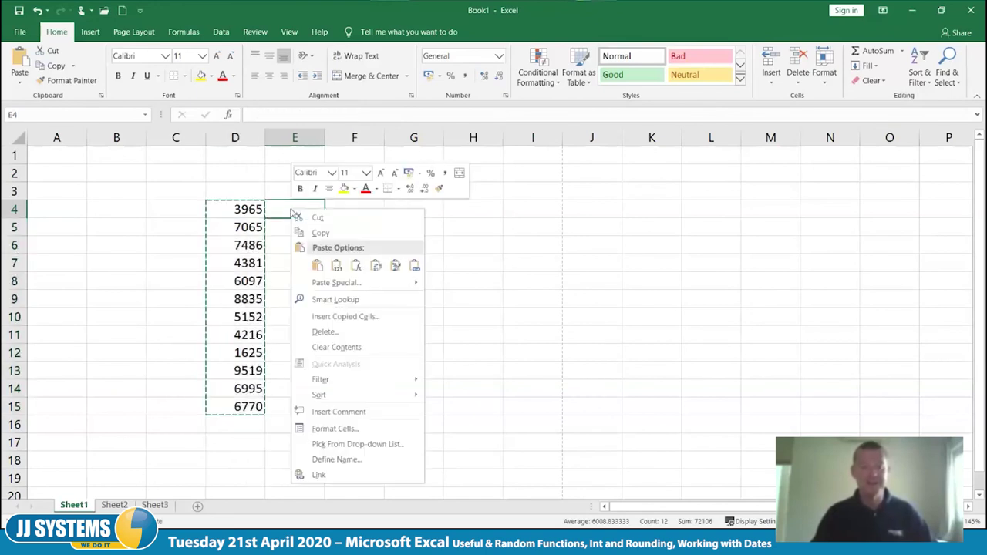
pyautogui.click(338, 266)
# Delete the random formulas from D3:D16.
pyautogui.click(356, 211)
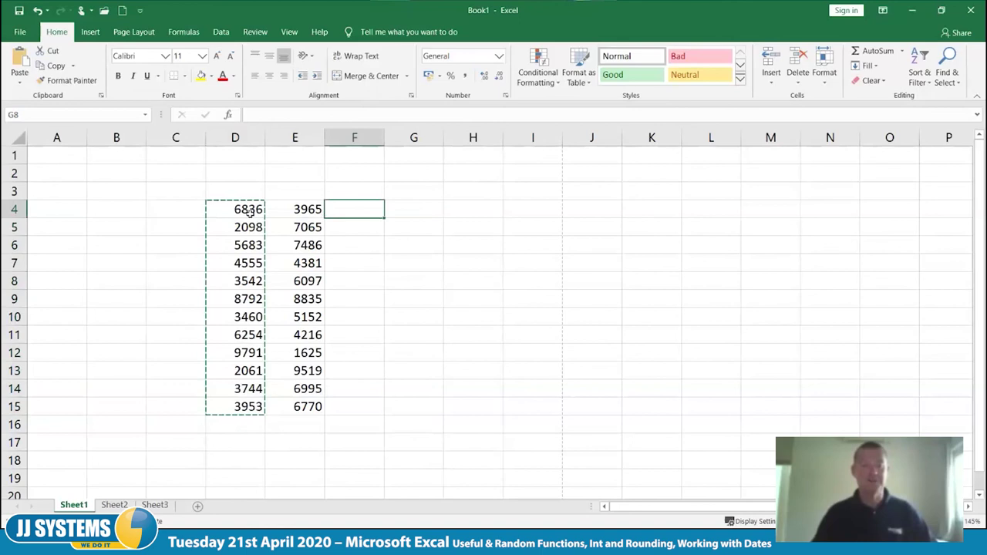
pyautogui.moveTo(236, 193); pyautogui.dragTo(231, 429)
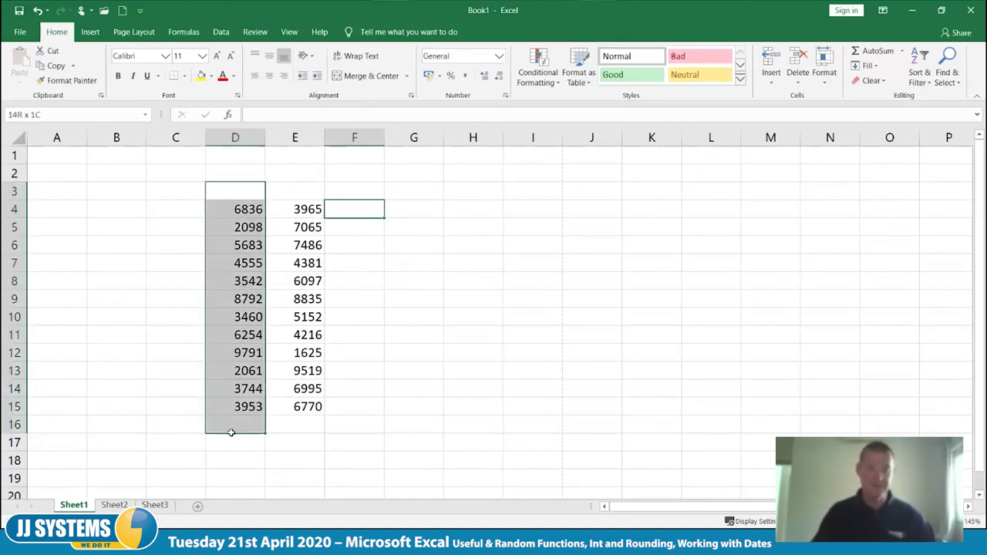
pyautogui.press('Delete')
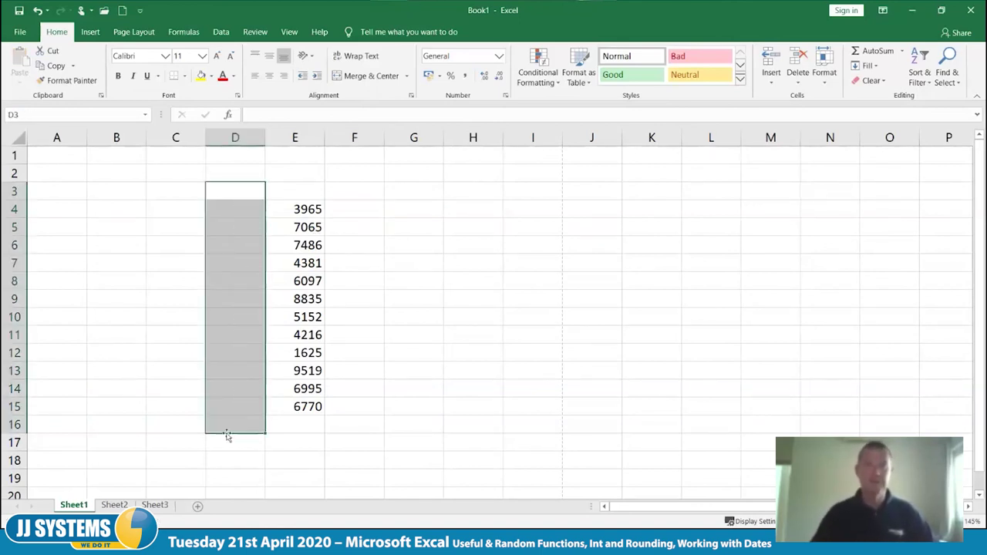
pyautogui.click(363, 210)
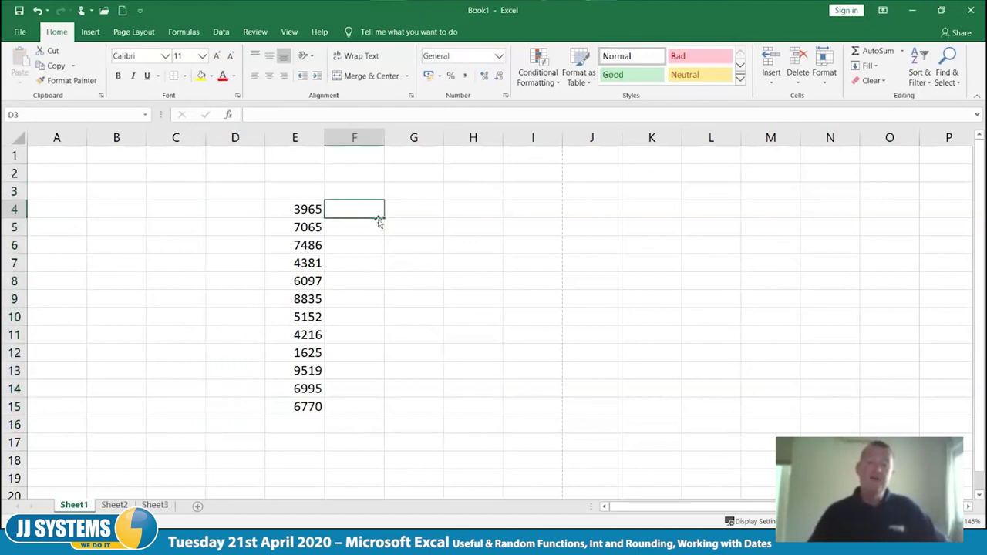
pyautogui.click(421, 214)
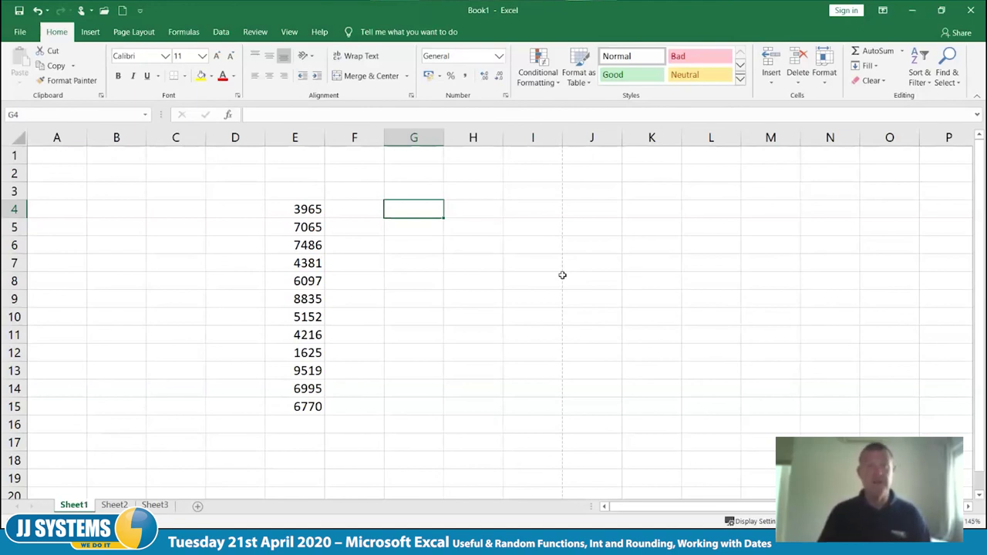
# Enter =CHAR(65) in G4, then change it to =CHAR(90) to show Z.
pyautogui.write('=')
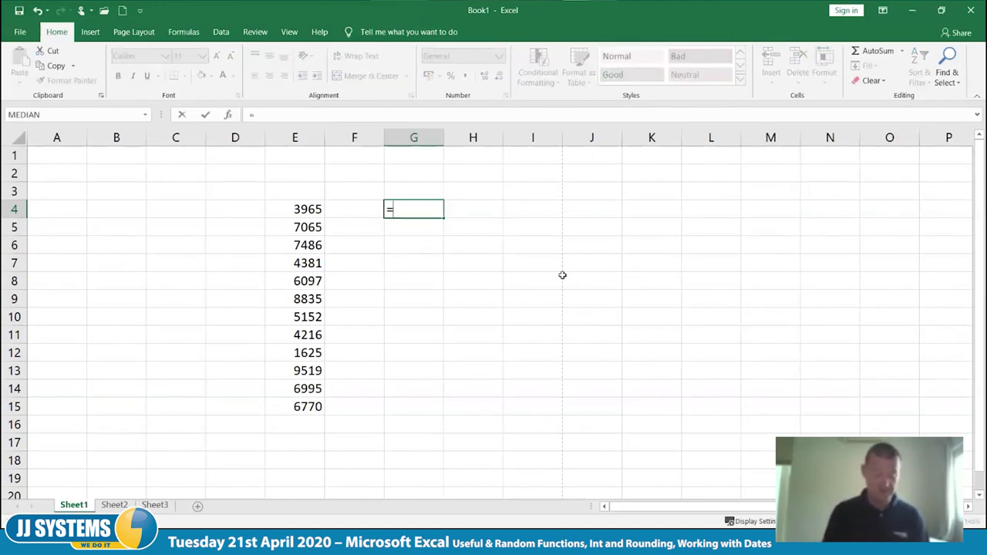
pyautogui.write('char')
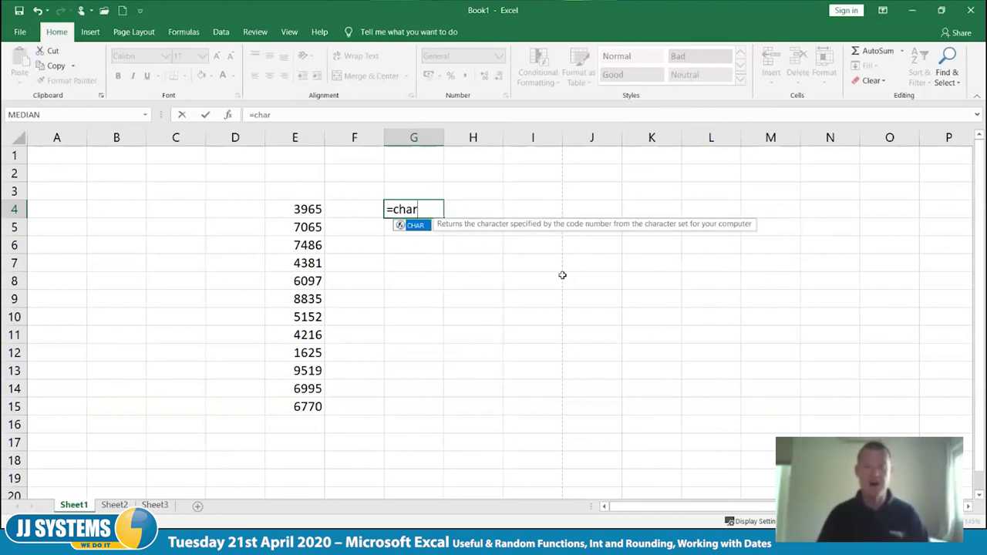
pyautogui.write('(')
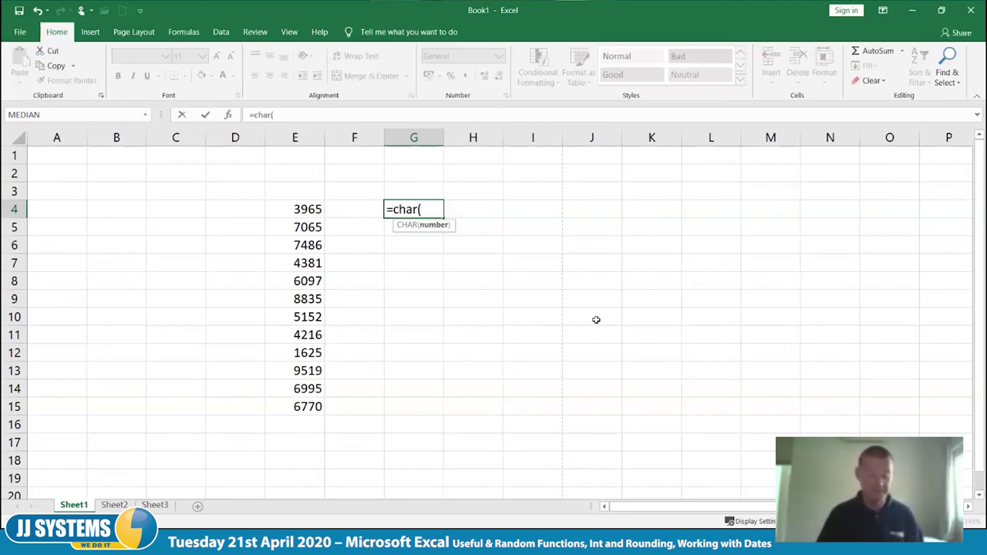
pyautogui.write('65')
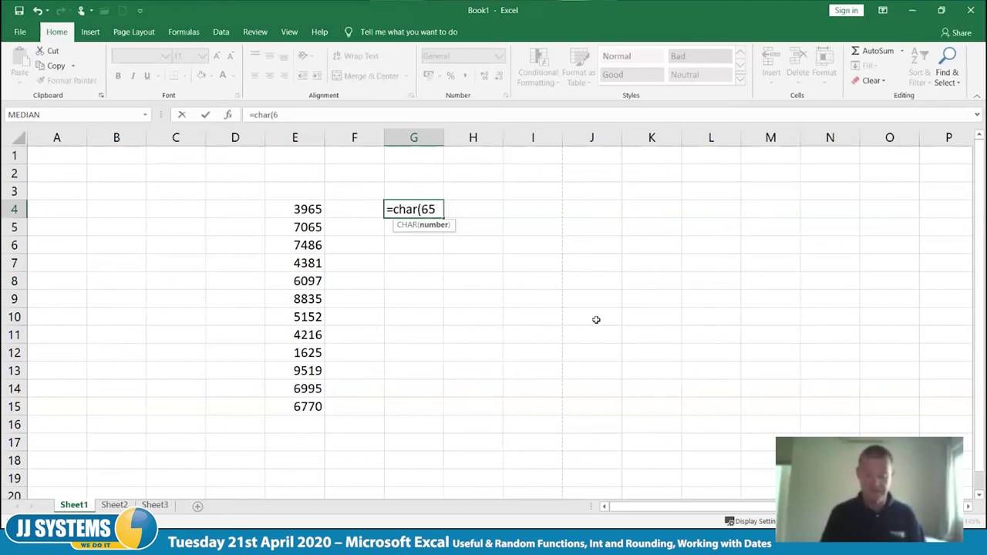
pyautogui.write(')')
pyautogui.press('Tab')
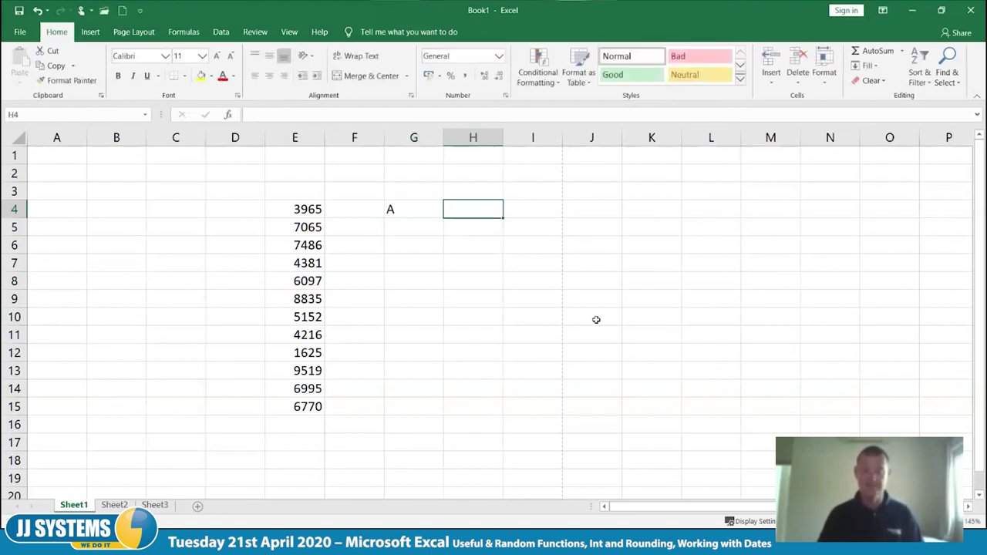
pyautogui.press('Left')
pyautogui.press('F2')
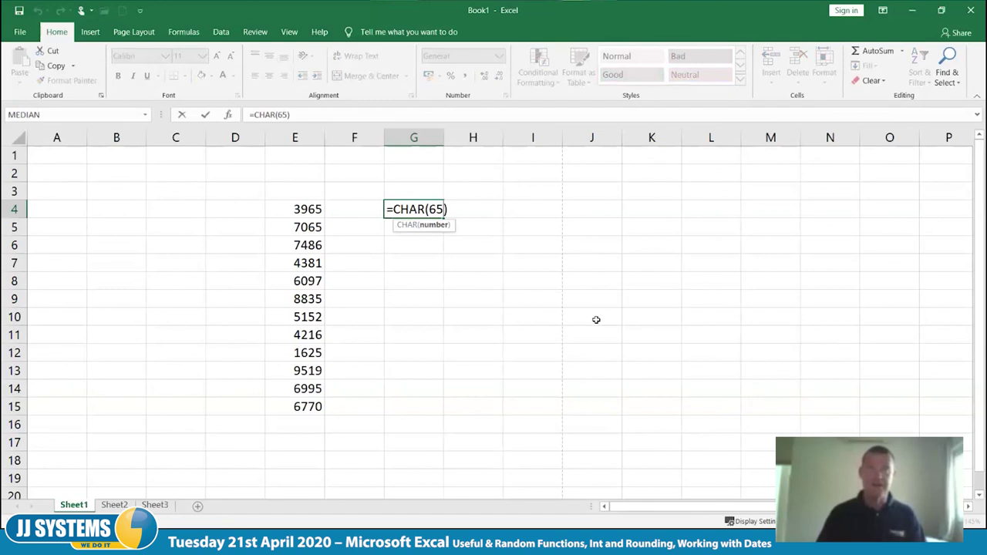
pyautogui.press('Left')
pyautogui.press('BackSpace')
pyautogui.press('BackSpace')
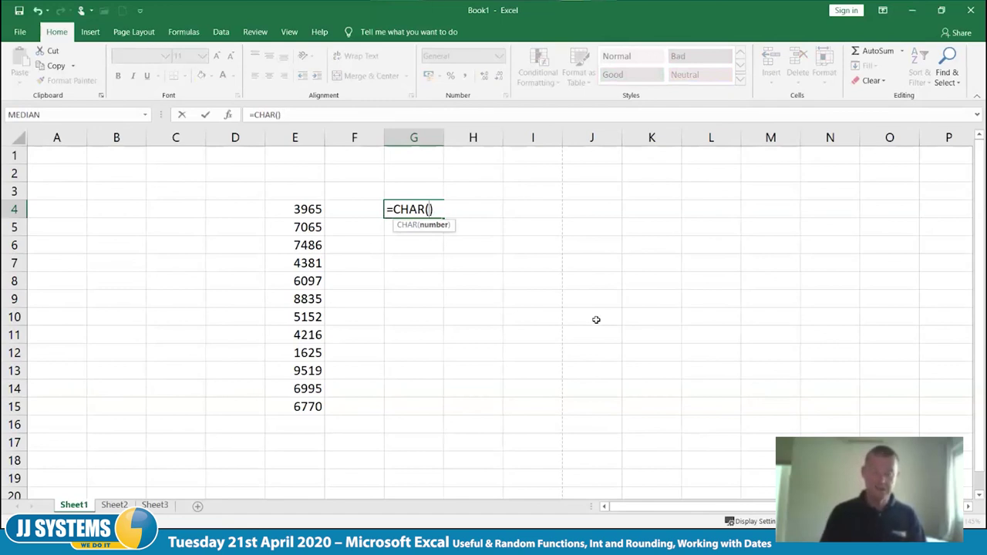
pyautogui.write('90')
pyautogui.press('Tab')
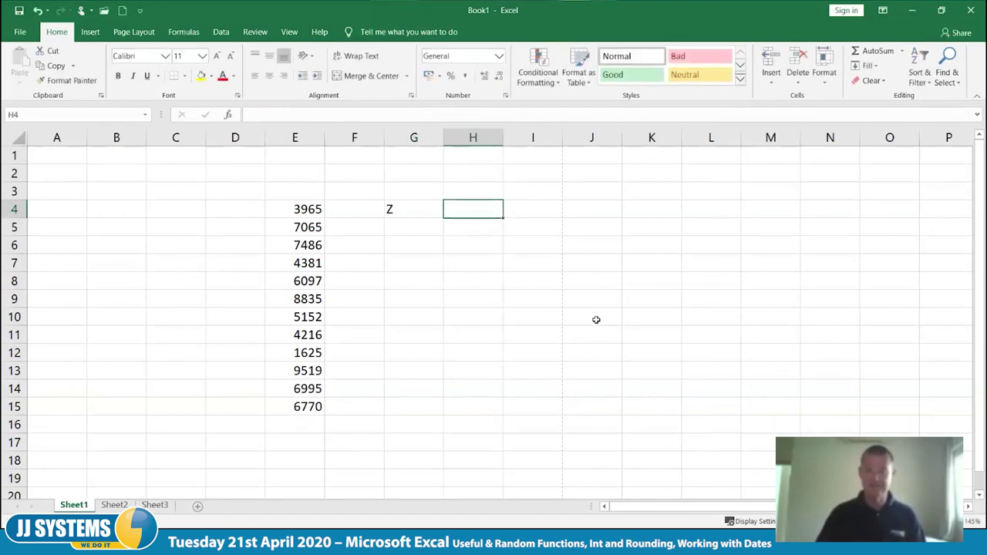
# Change G4's formula to =CHAR(97) to show lowercase a.
pyautogui.press('Left')
pyautogui.press('F2')
pyautogui.press('Left')
pyautogui.press('BackSpace')
pyautogui.press('BackSpace')
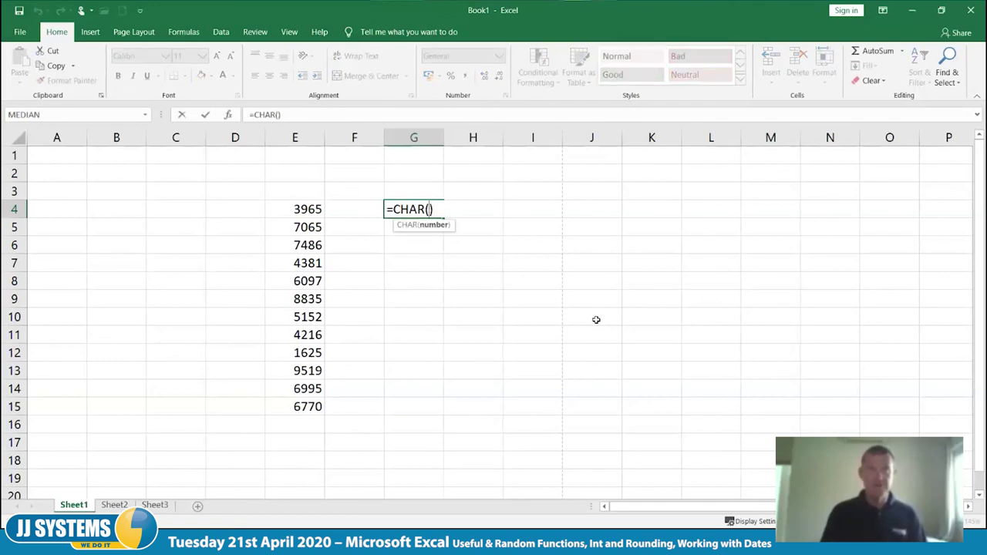
pyautogui.write('97')
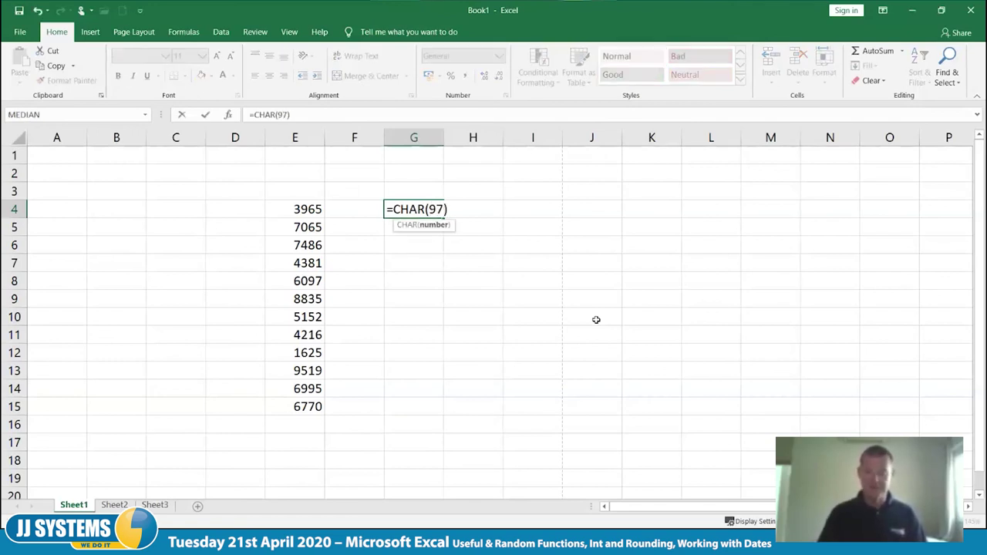
pyautogui.press('Tab')
# Start replacing the 97 inside CHAR with a RANDBETWEEN call.
pyautogui.press('Left')
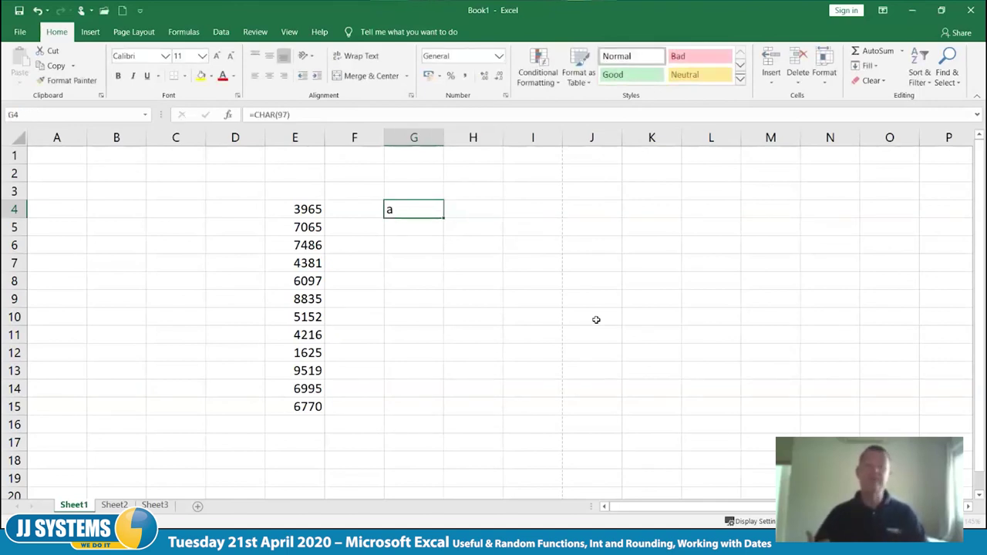
pyautogui.press('F2')
pyautogui.press('Left')
pyautogui.press('Left')
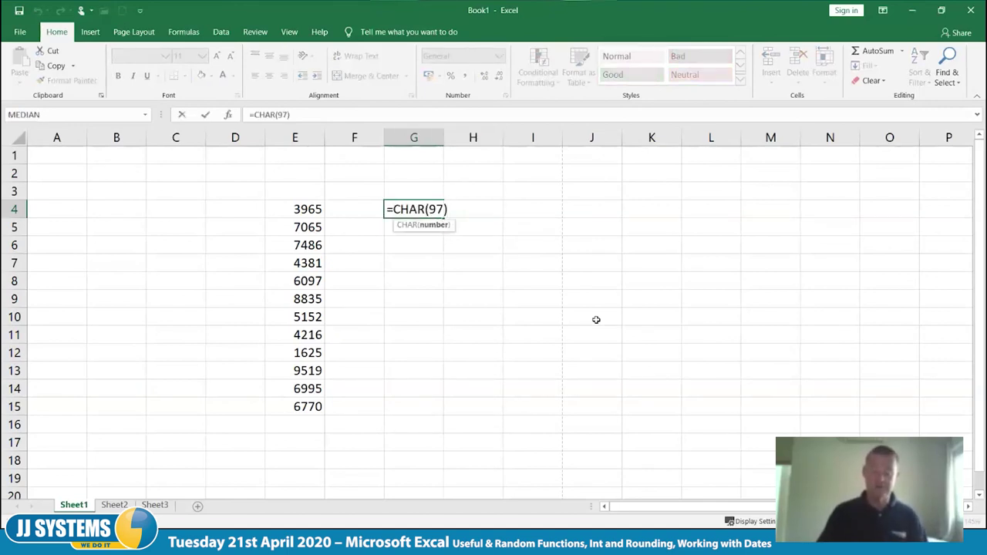
pyautogui.press('BackSpace')
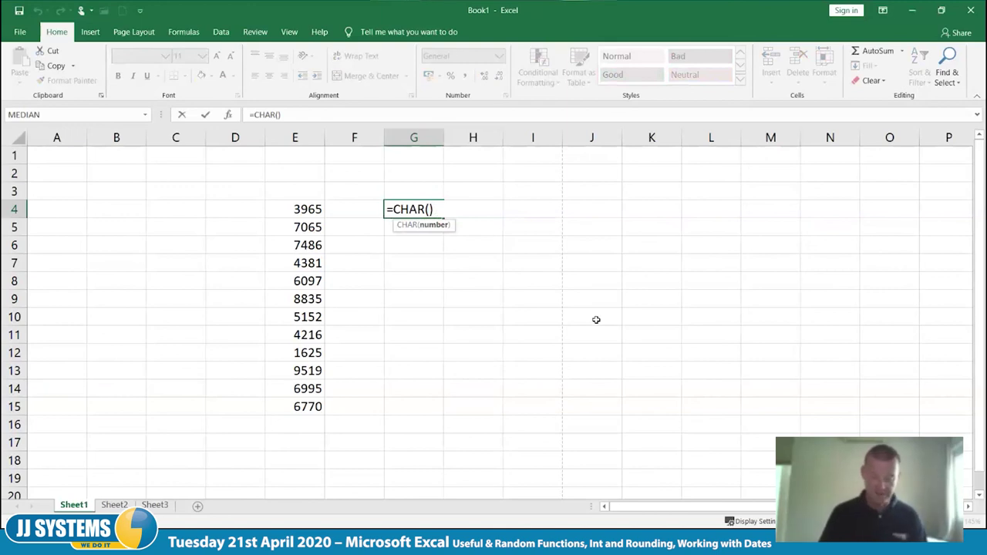
pyautogui.write('=')
pyautogui.press('BackSpace')
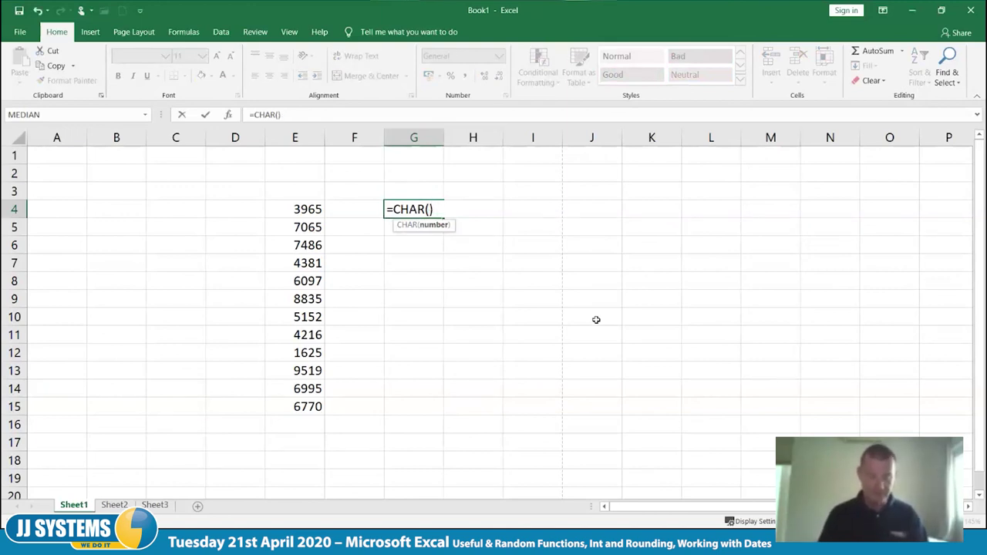
pyautogui.write('randbetween')
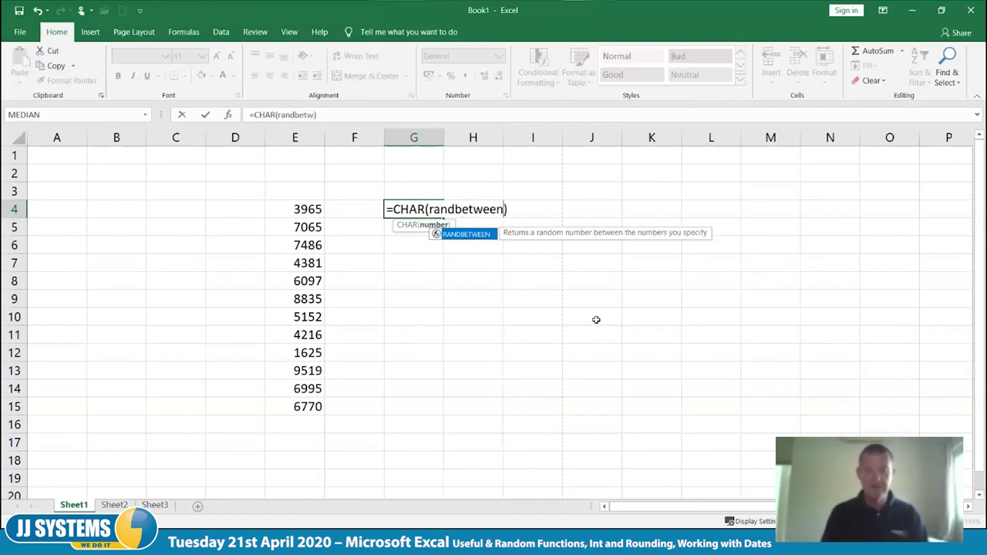
pyautogui.write('(')
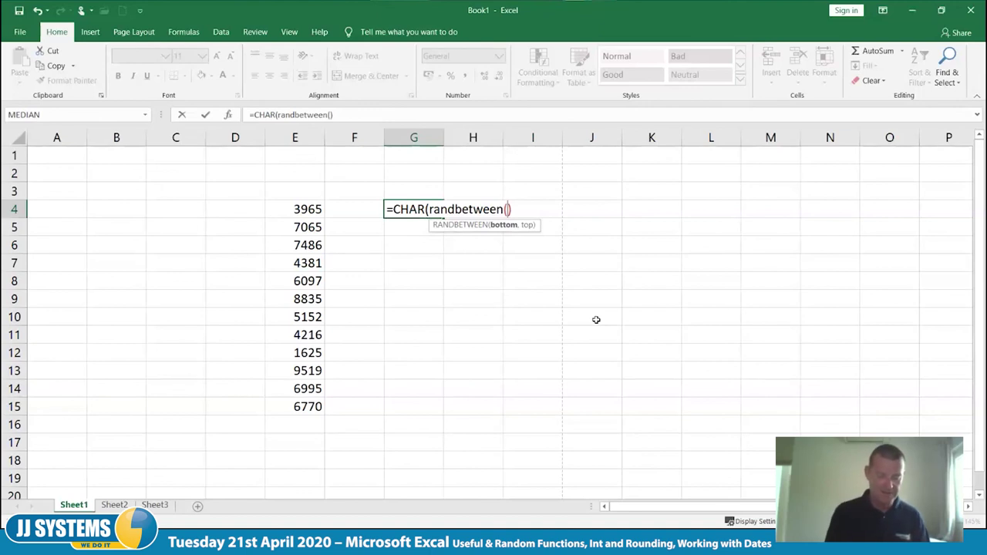
# Complete CHAR(RANDBETWEEN(65,90)) and join four copies with & for a four-letter code.
pyautogui.write('65,90')
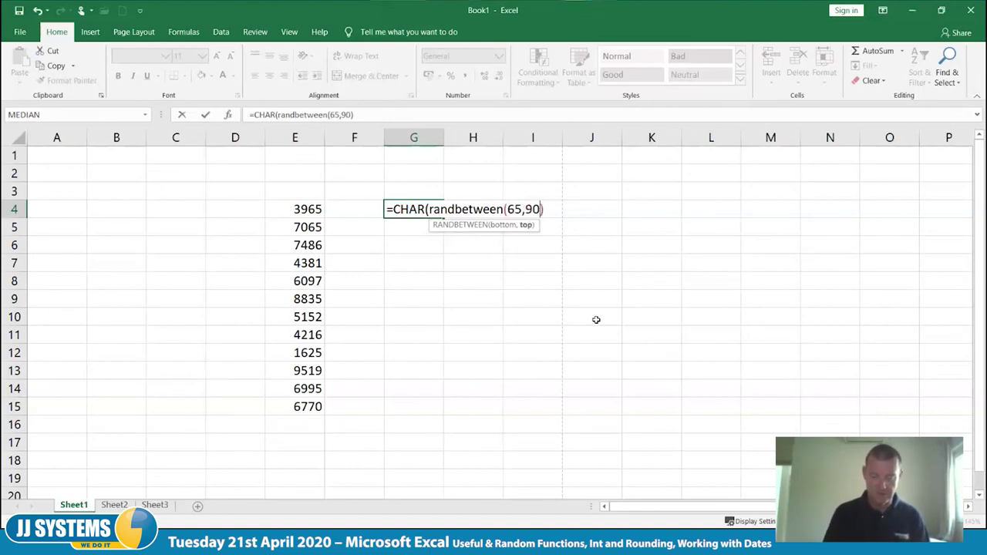
pyautogui.write(')')
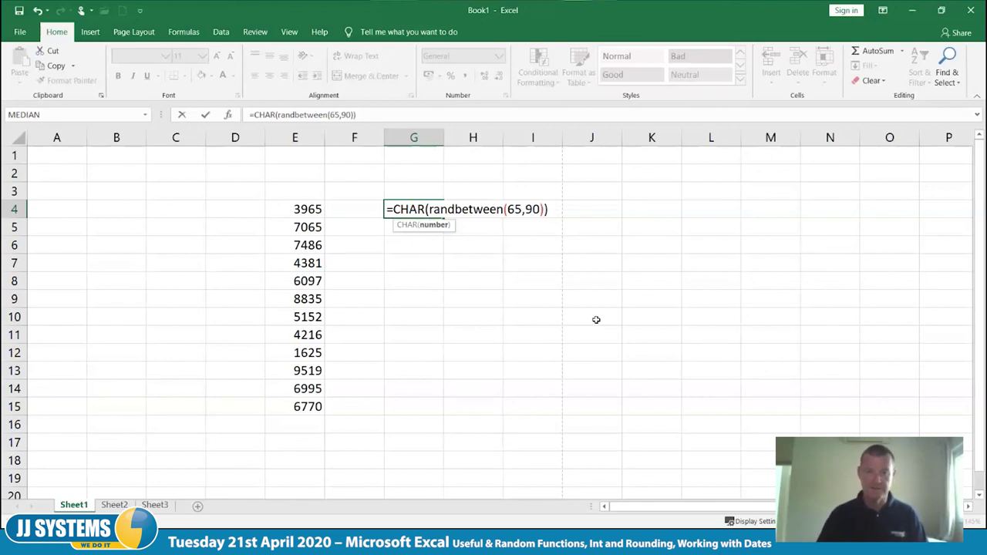
pyautogui.write(')')
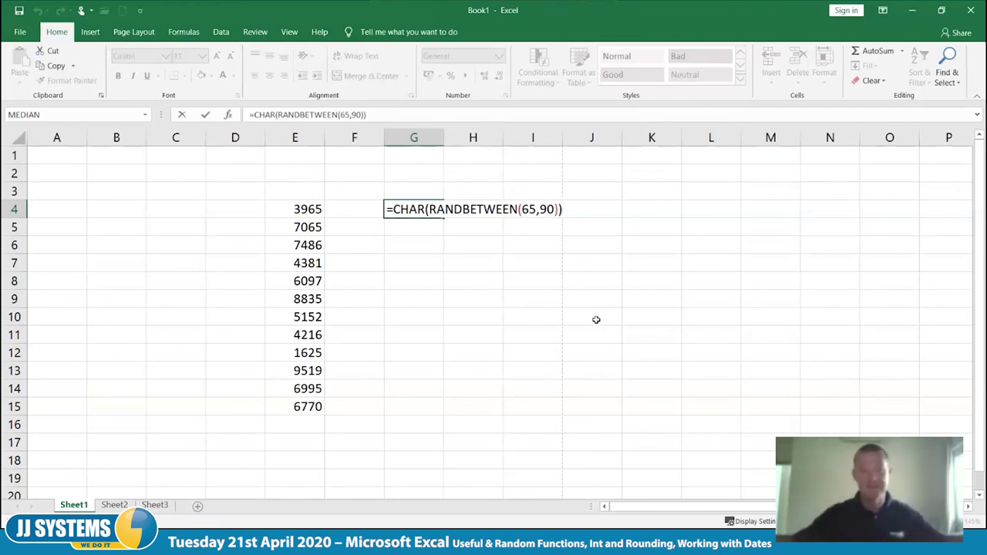
pyautogui.moveTo(393, 209); pyautogui.dragTo(410, 209)
pyautogui.moveTo(470, 206); pyautogui.dragTo(581, 216)
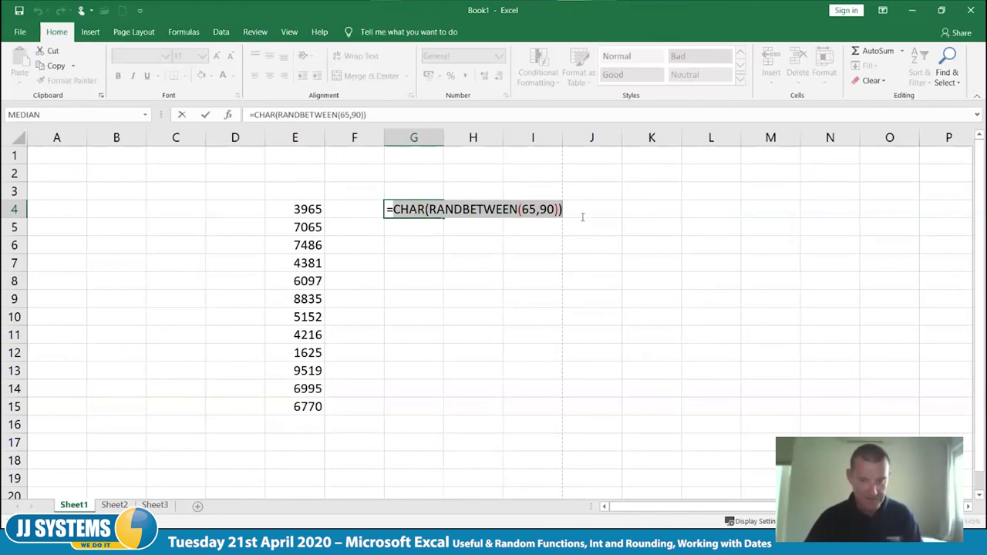
pyautogui.hotkey('ctrl', 'c')
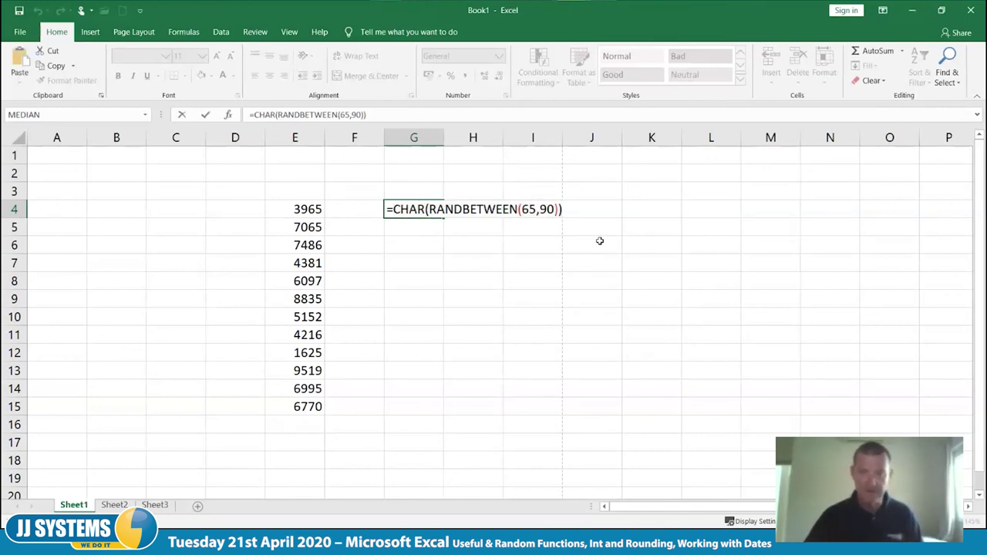
pyautogui.write('&')
pyautogui.hotkey('ctrl', 'v')
pyautogui.write('&')
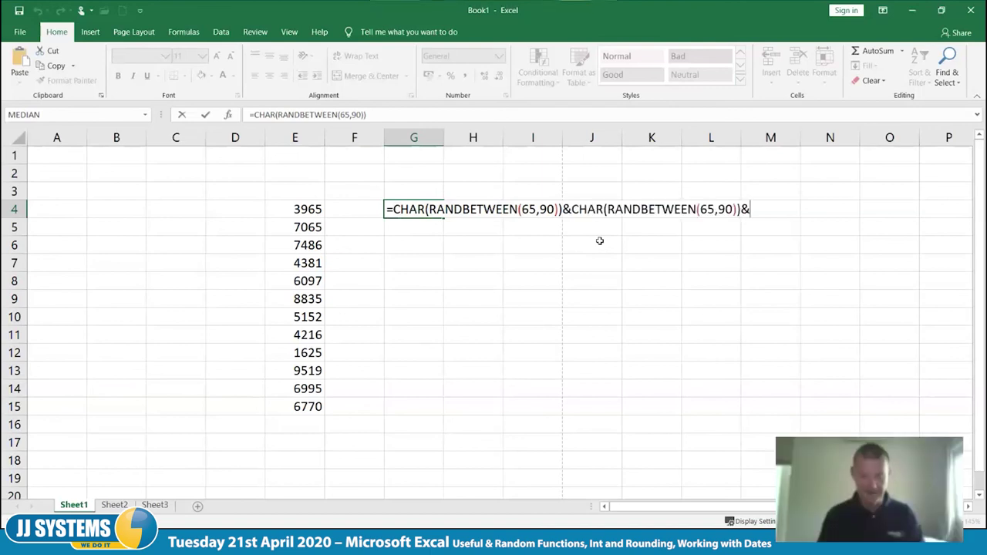
pyautogui.hotkey('ctrl', 'v')
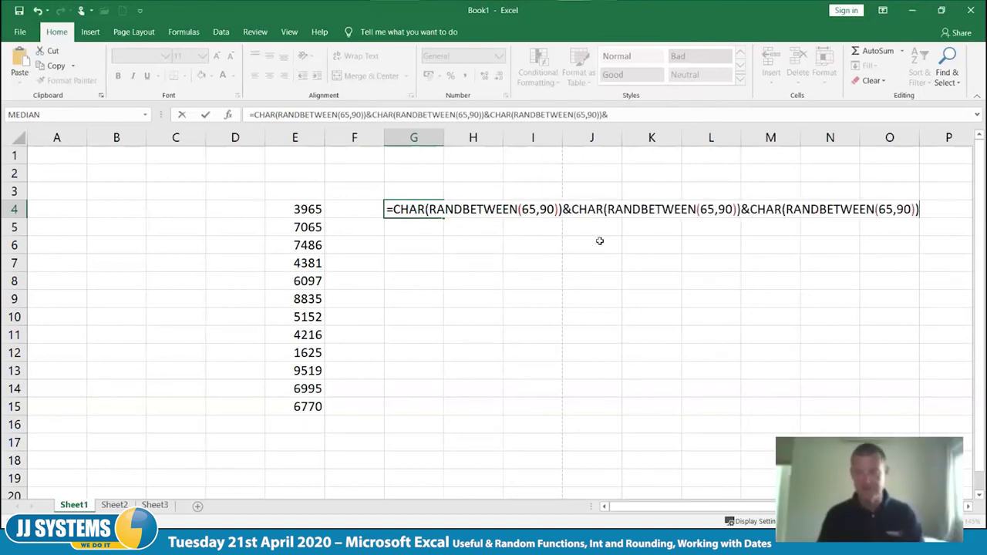
pyautogui.write('&')
pyautogui.hotkey('ctrl', 'v')
pyautogui.press('Tab')
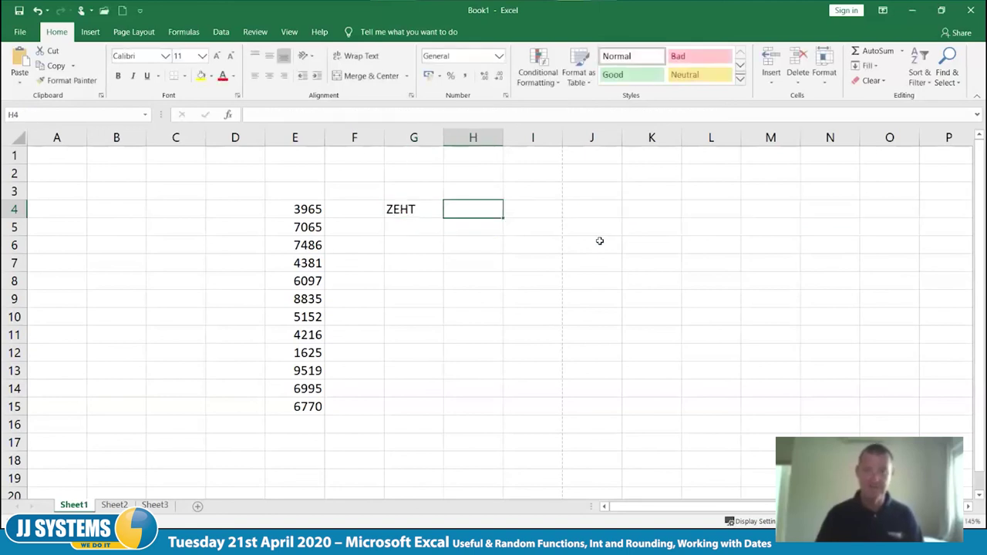
# Fill G4's random code formula down to G15.
pyautogui.click(422, 209)
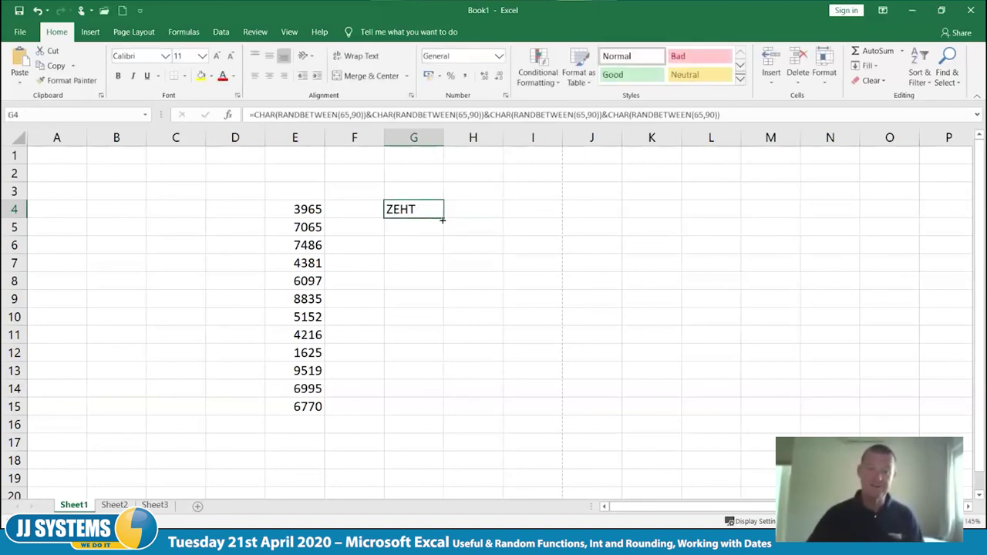
pyautogui.moveTo(442, 220); pyautogui.dragTo(434, 416)
pyautogui.click(498, 404)
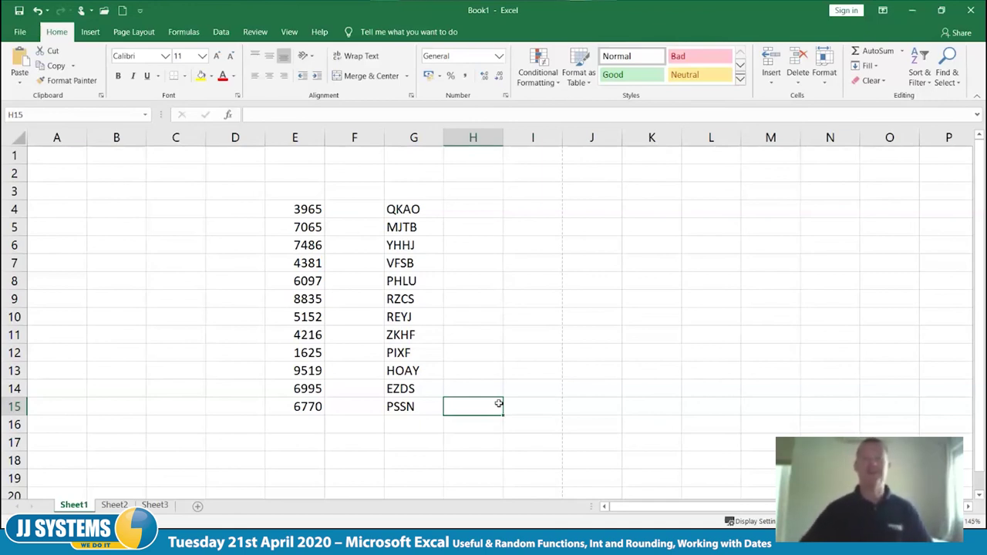
pyautogui.click(424, 214)
pyautogui.press('F2')
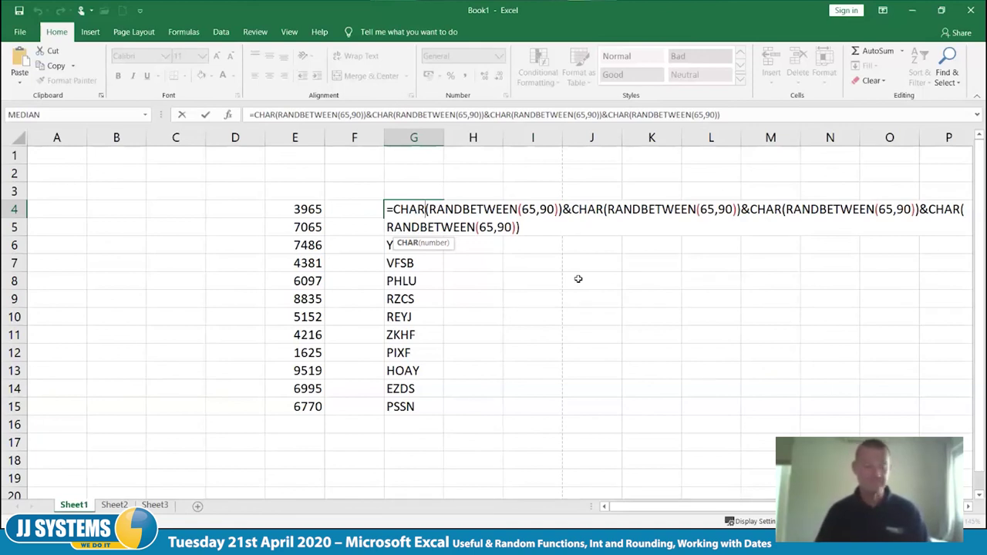
pyautogui.hotkey('ctrl', 'Return')
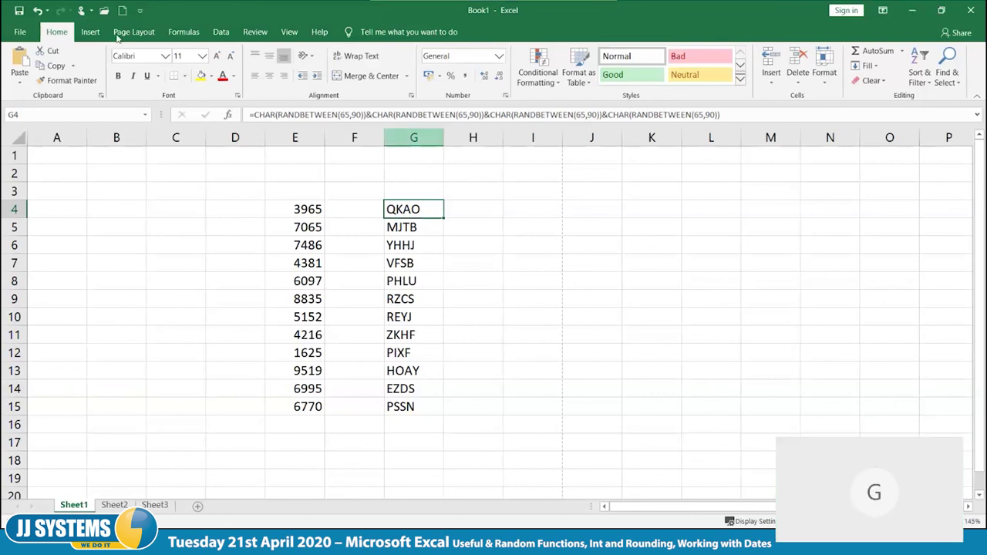
# Open the recent workbook Stuff for Wednesday and switch to its Invoices sheet.
pyautogui.click(104, 12)
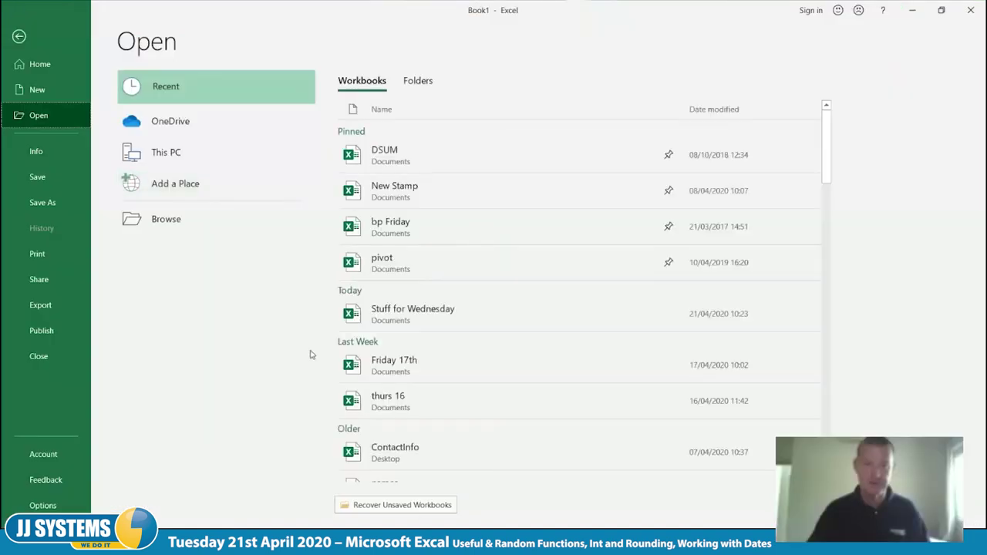
pyautogui.click(424, 313)
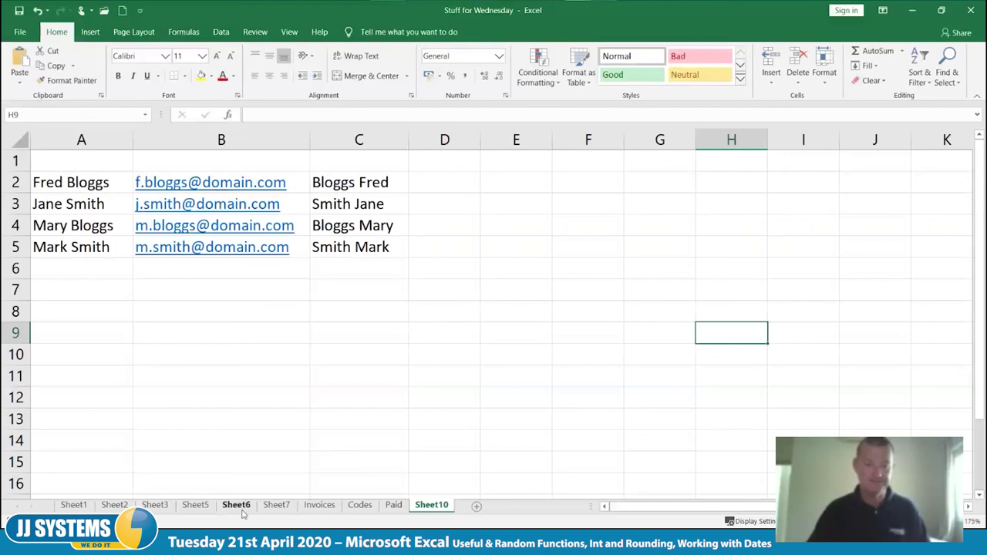
pyautogui.click(319, 506)
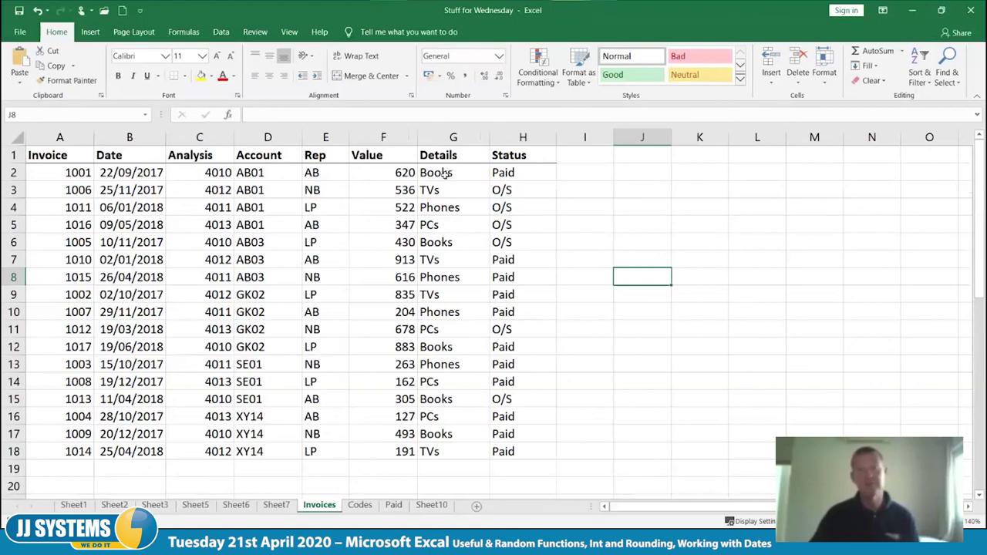
pyautogui.click(430, 505)
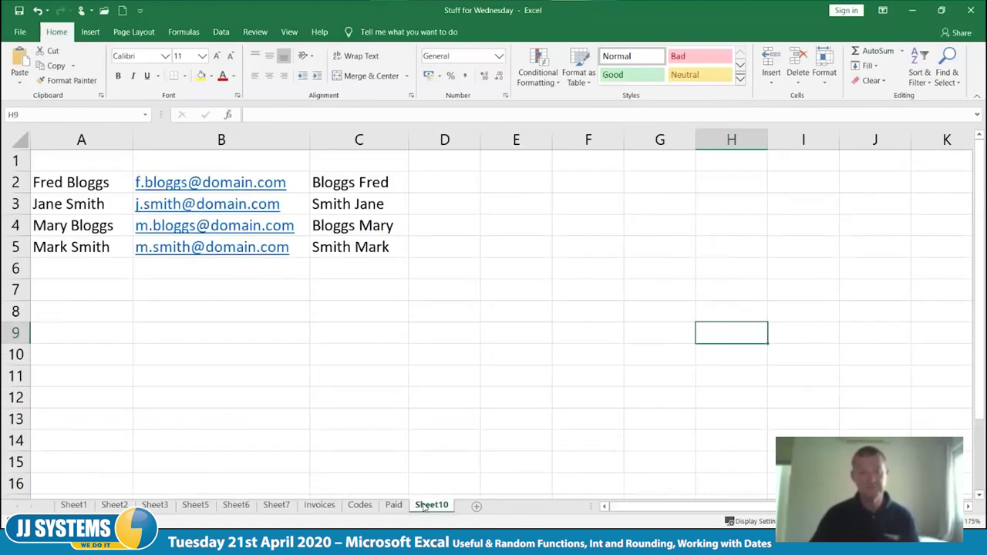
pyautogui.click(476, 511)
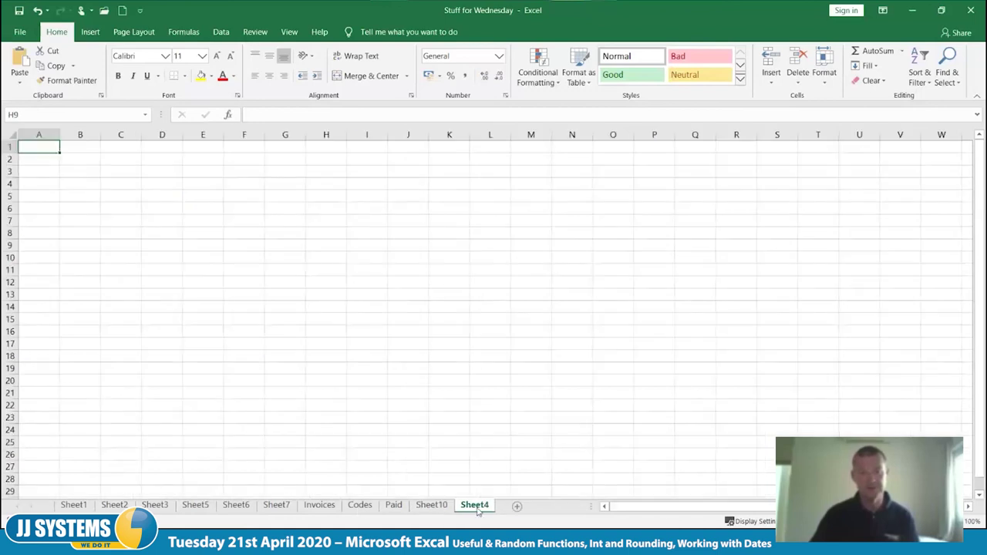
pyautogui.click(319, 505)
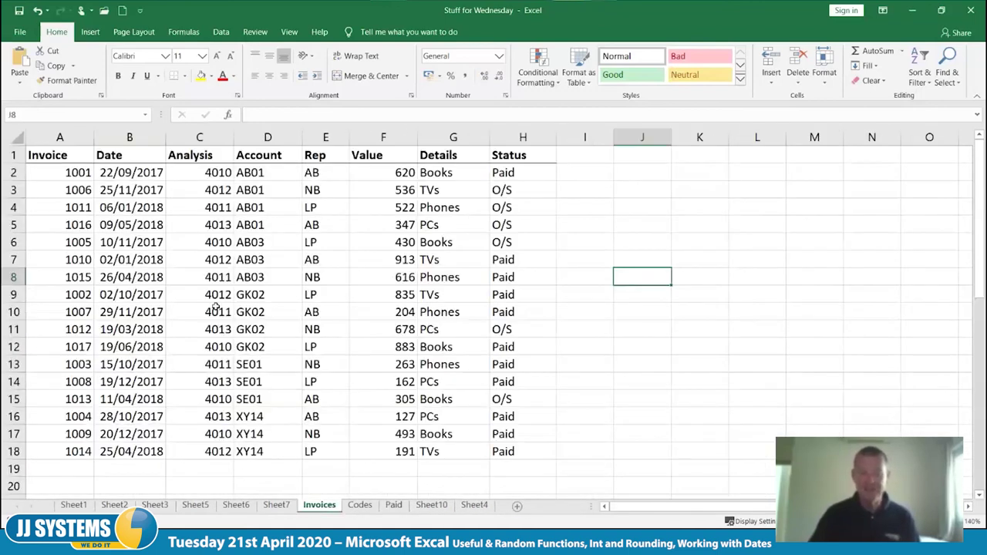
pyautogui.click(57, 151)
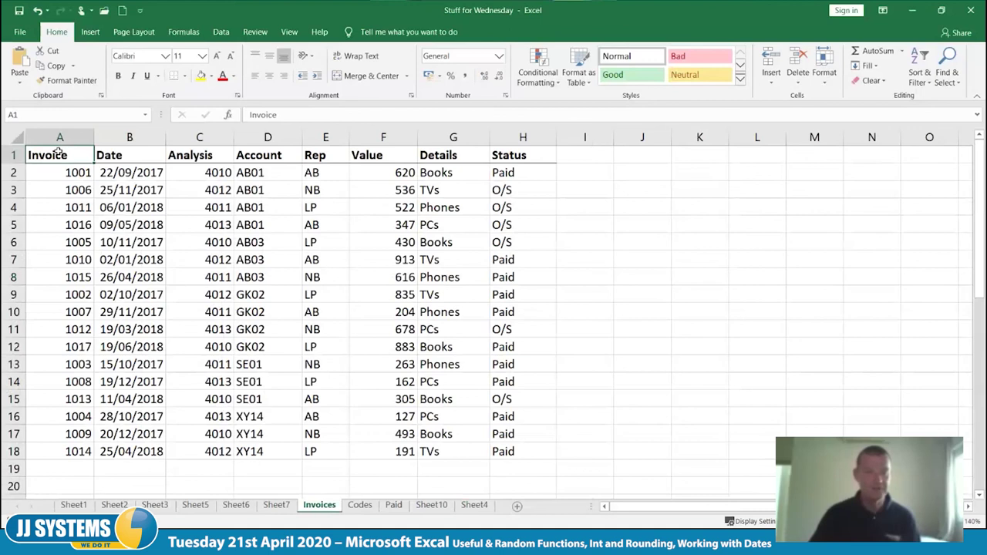
pyautogui.moveTo(79, 156); pyautogui.dragTo(532, 158)
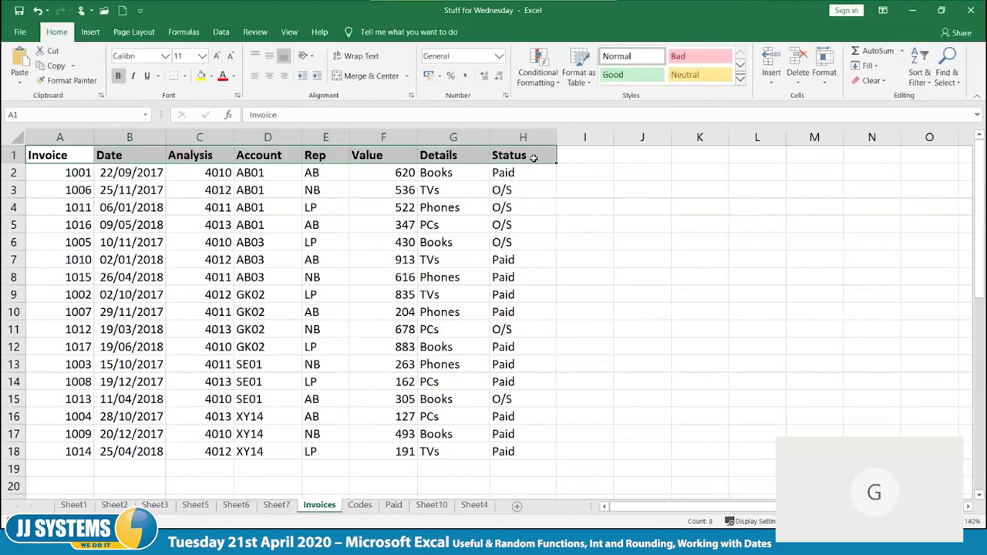
pyautogui.hotkey('ctrl', 'pagedown')
pyautogui.hotkey('ctrl', 'pagedown')
pyautogui.hotkey('ctrl', 'pagedown')
pyautogui.hotkey('ctrl', 'pagedown')
pyautogui.hotkey('ctrl', 'v')
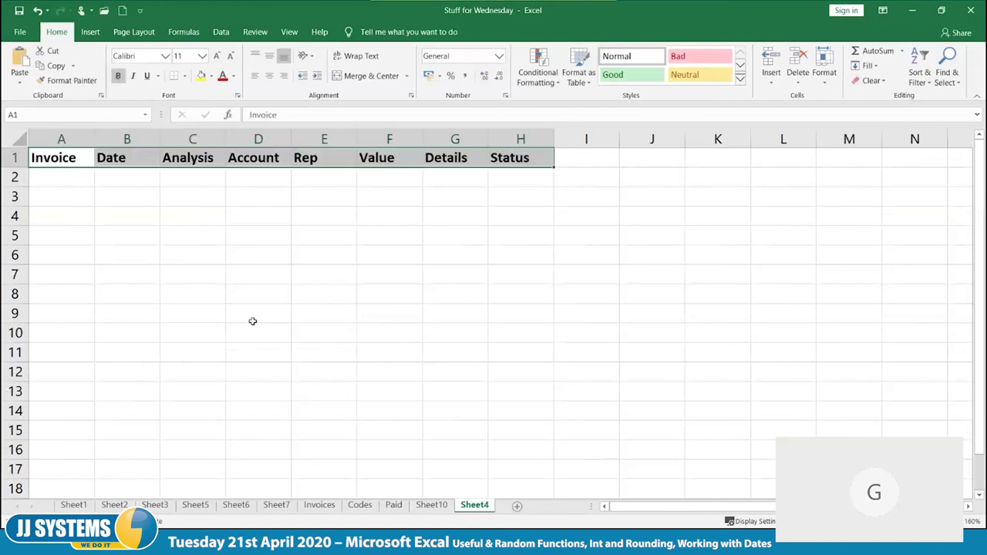
pyautogui.click(71, 179)
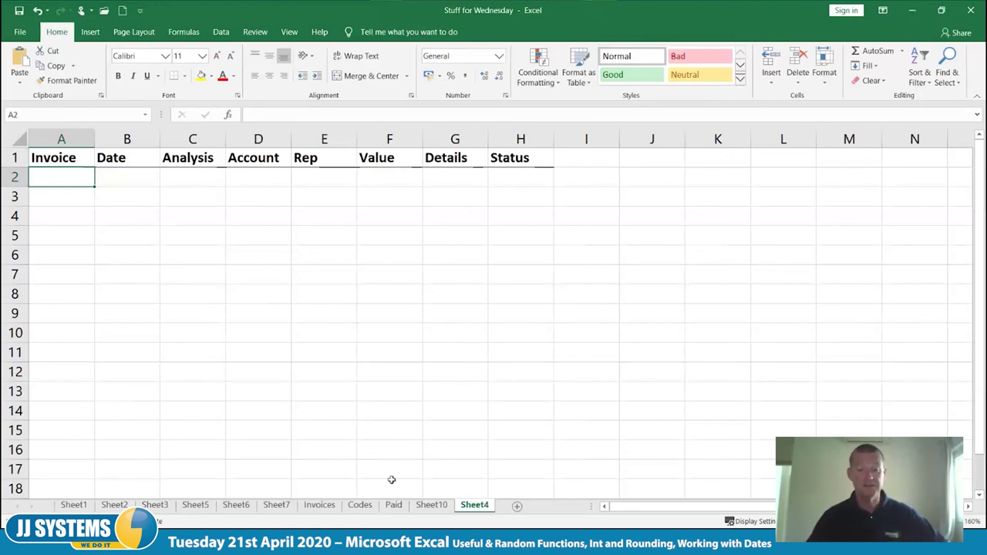
pyautogui.click(320, 505)
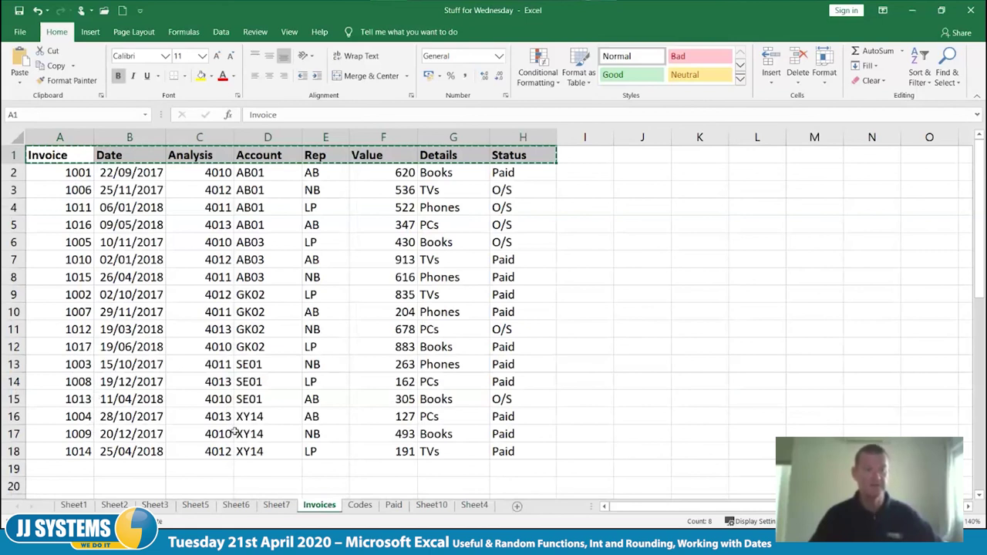
pyautogui.click(474, 504)
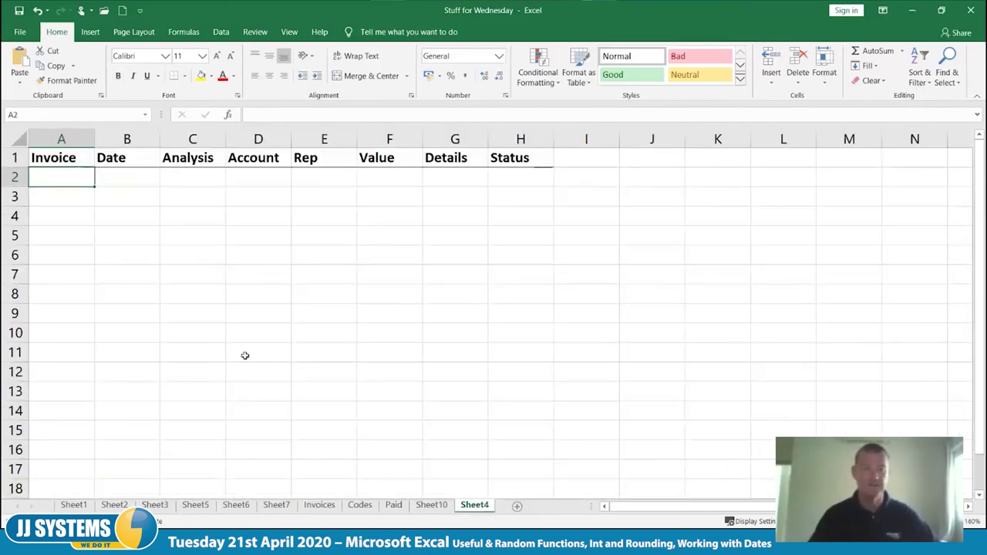
# Enter =RANDBETWEEN(1001,1017) in A2 to generate a random invoice number.
pyautogui.write('=ran')
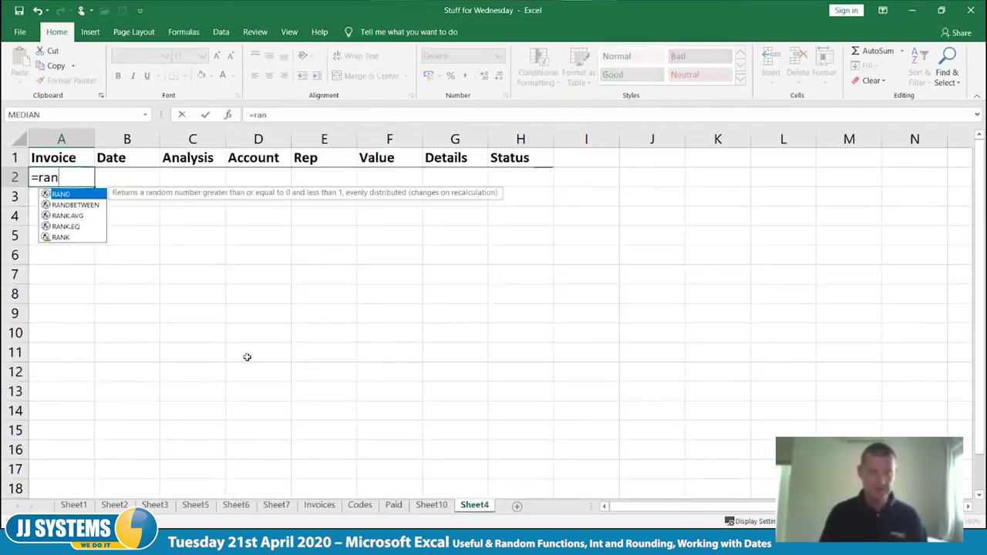
pyautogui.press('Tab')
pyautogui.write('1001,1017)')
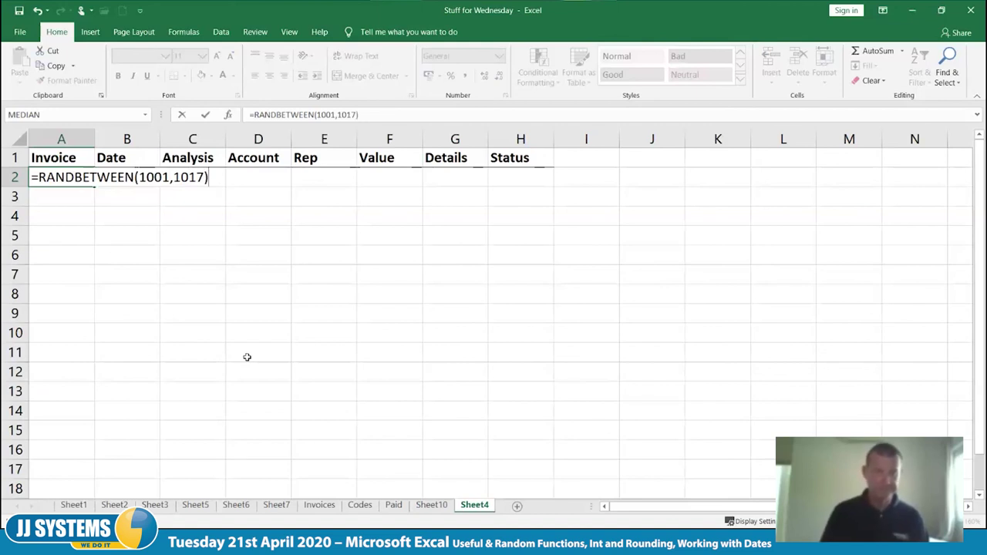
pyautogui.press('Tab')
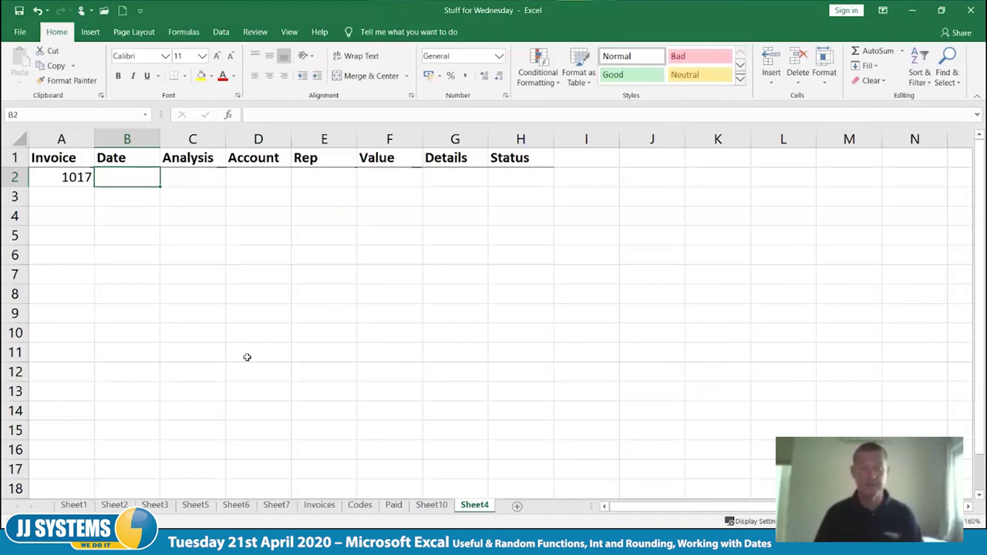
# Start a VLOOKUP in B2 with $A2 as the lookup value.
pyautogui.write('=')
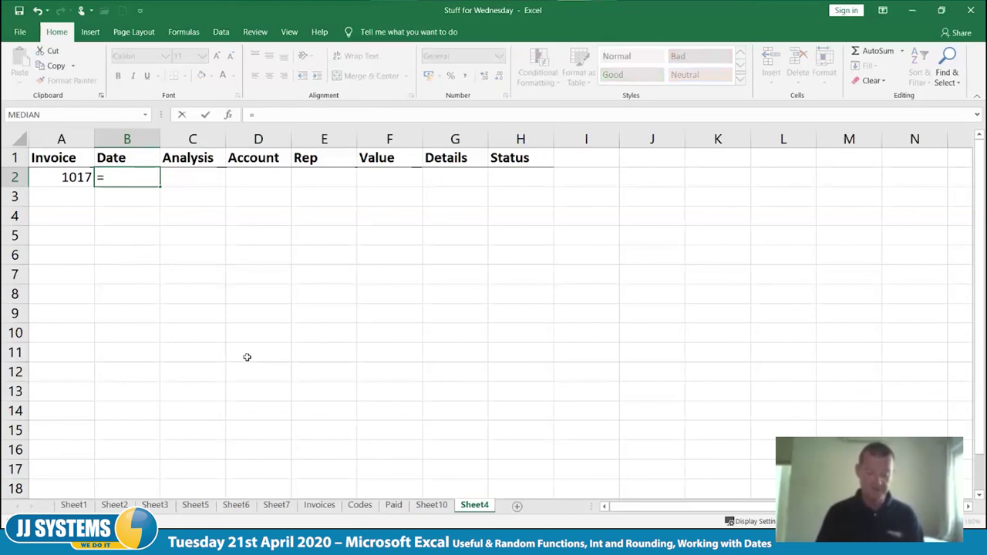
pyautogui.write('vl')
pyautogui.press('Tab')
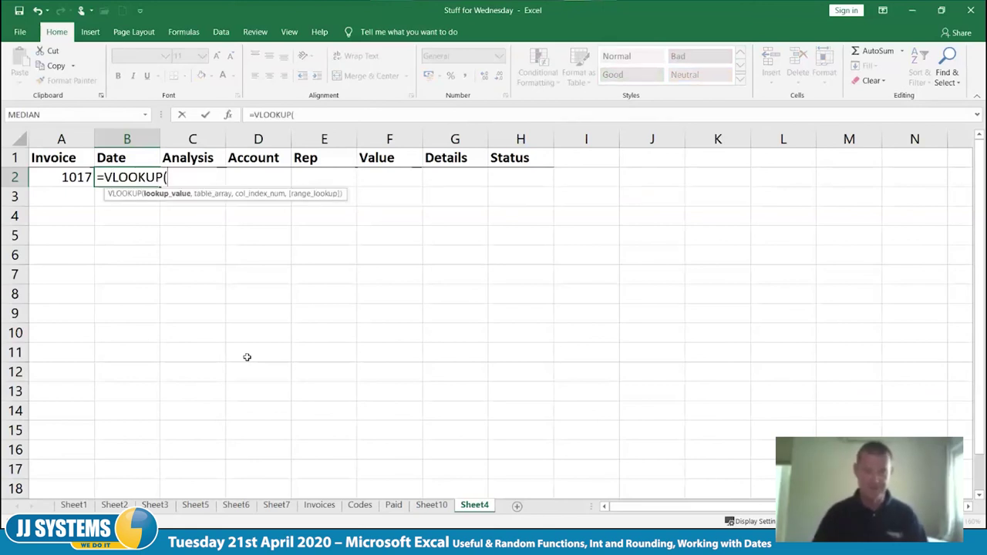
pyautogui.click(63, 177)
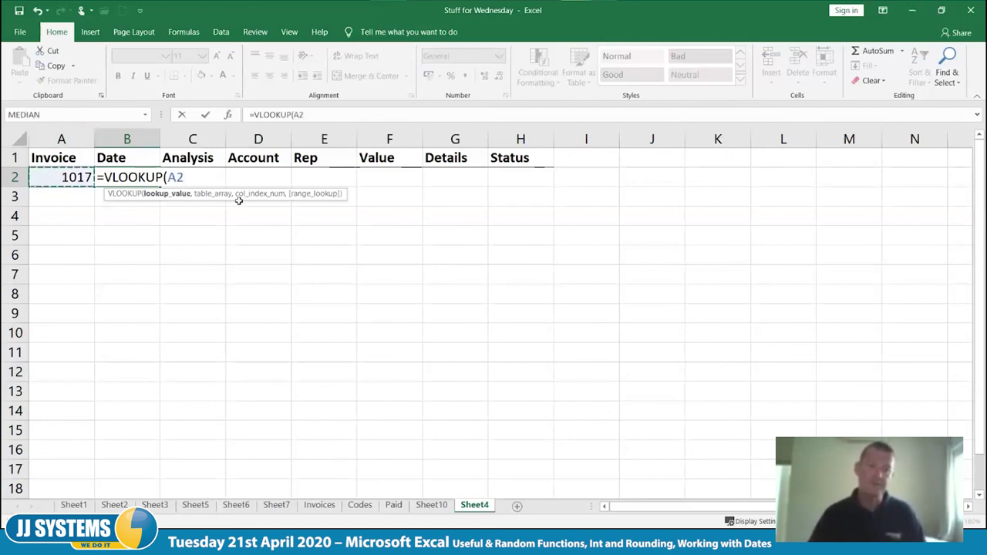
pyautogui.click(164, 176)
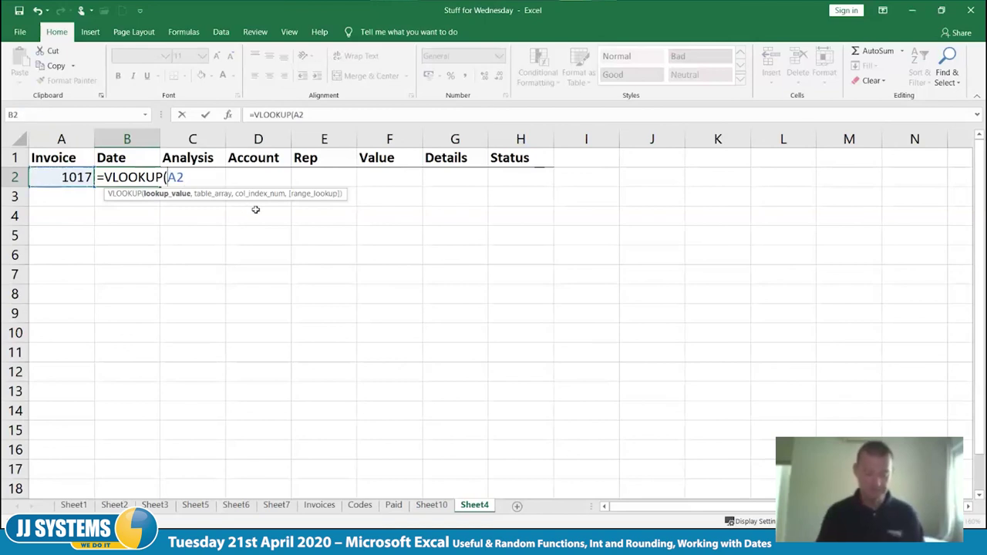
pyautogui.write('$')
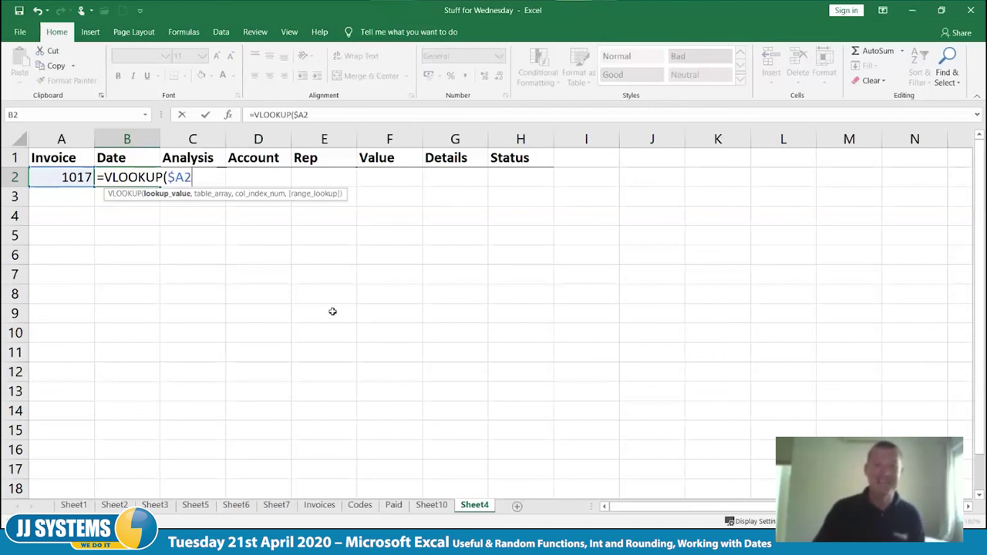
# Add the absolute Invoices!$A:$H range as the lookup table, followed by a comma.
pyautogui.write(',')
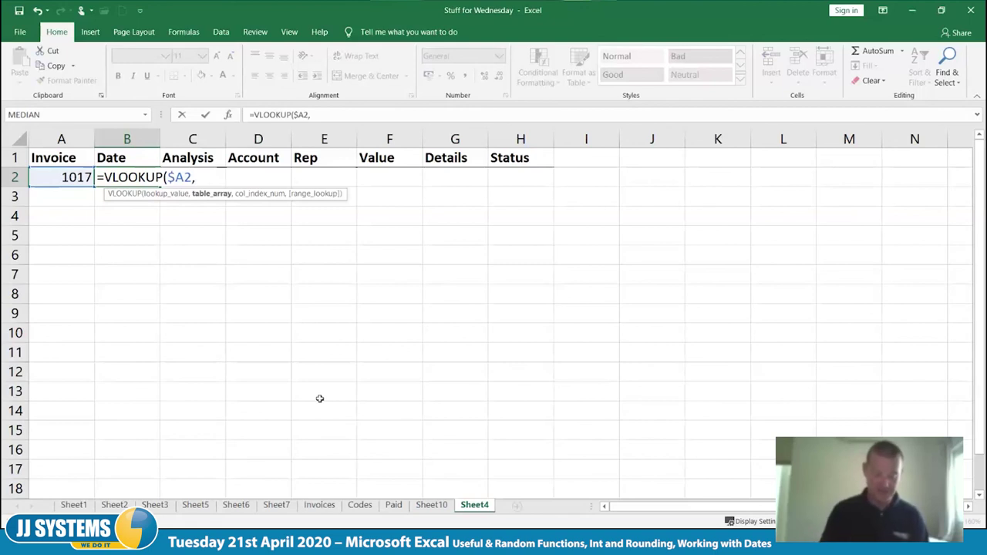
pyautogui.write('invoice')
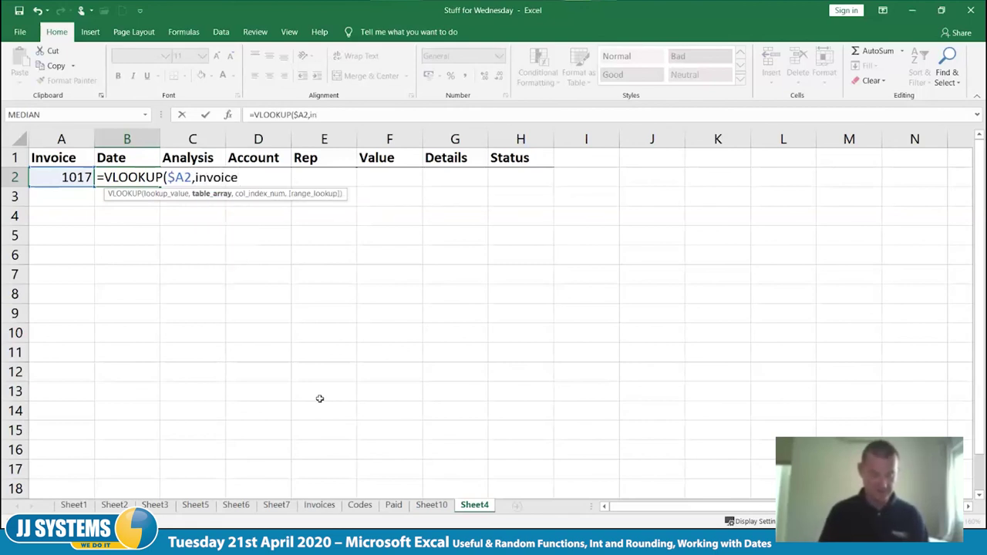
pyautogui.write('s!')
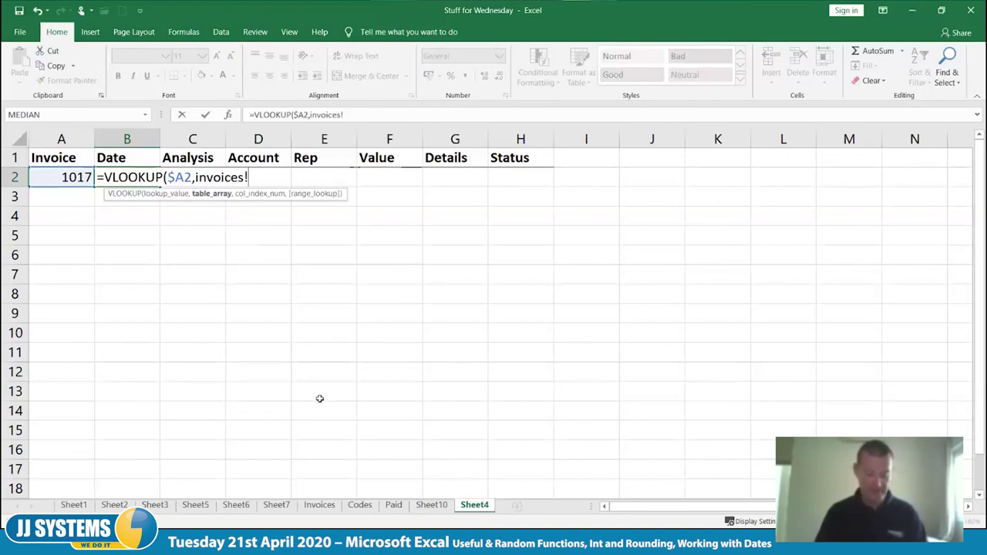
pyautogui.write('a:')
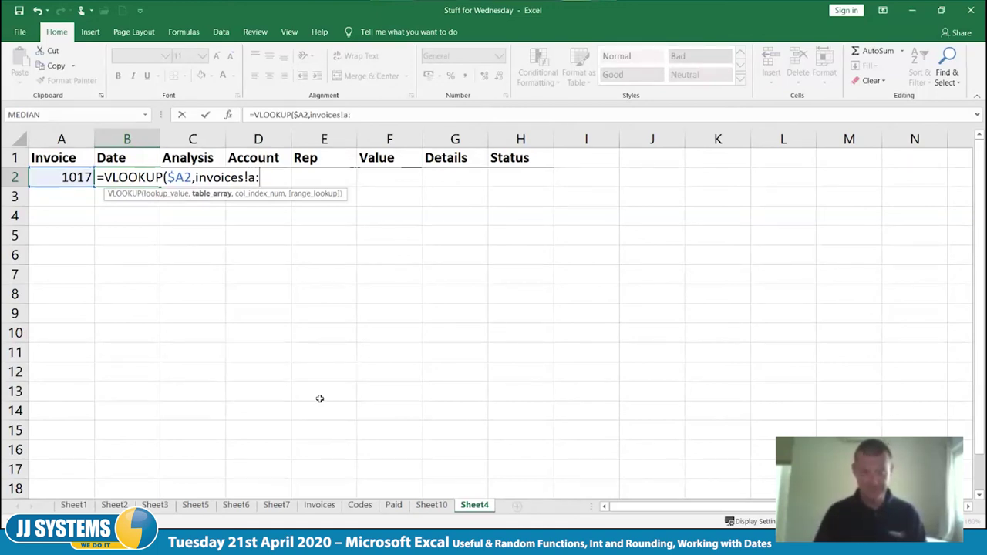
pyautogui.write('h')
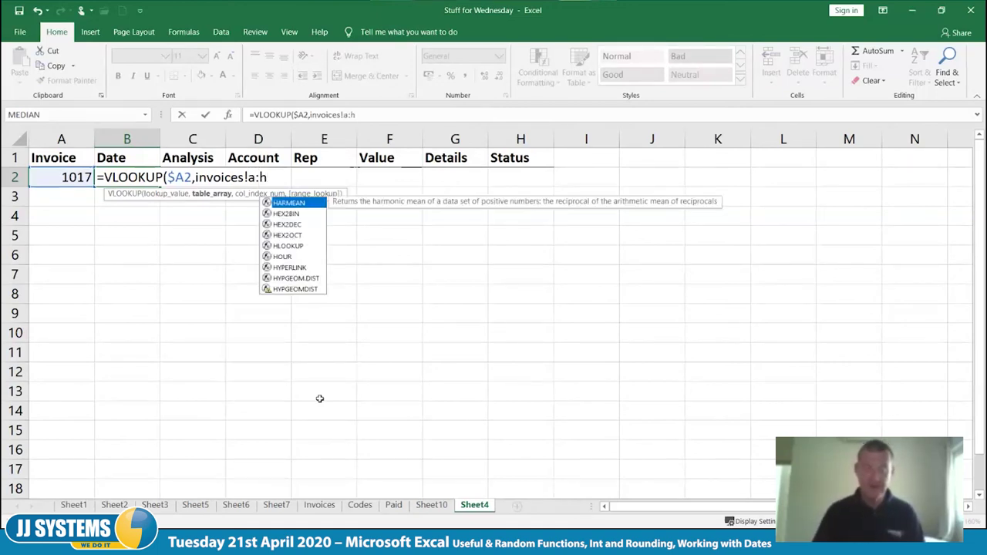
pyautogui.hotkey('shift', 'Left')
pyautogui.hotkey('shift', 'Left')
pyautogui.hotkey('shift', 'Left')
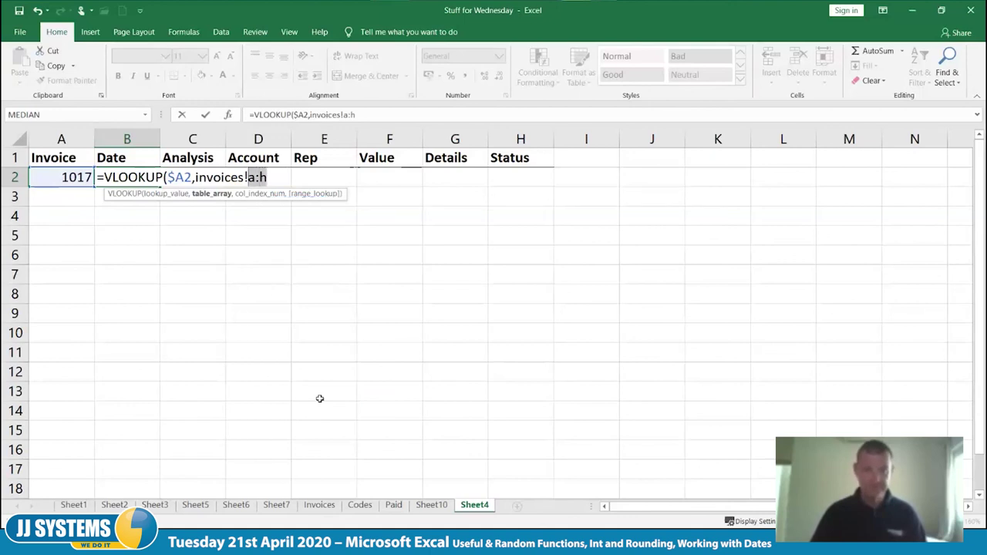
pyautogui.hotkey('shift', 'Left')
pyautogui.hotkey('shift', 'Left')
pyautogui.hotkey('shift', 'Left')
pyautogui.hotkey('shift', 'Left')
pyautogui.hotkey('shift', 'Left')
pyautogui.hotkey('shift', 'Left')
pyautogui.hotkey('shift', 'Left')
pyautogui.hotkey('shift', 'Left')
pyautogui.hotkey('shift', 'Left')
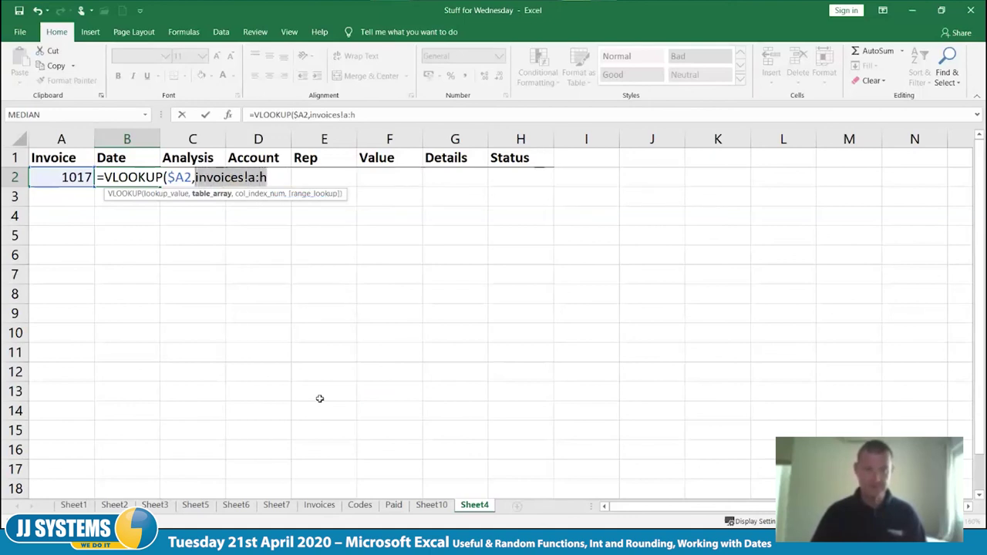
pyautogui.press('F4')
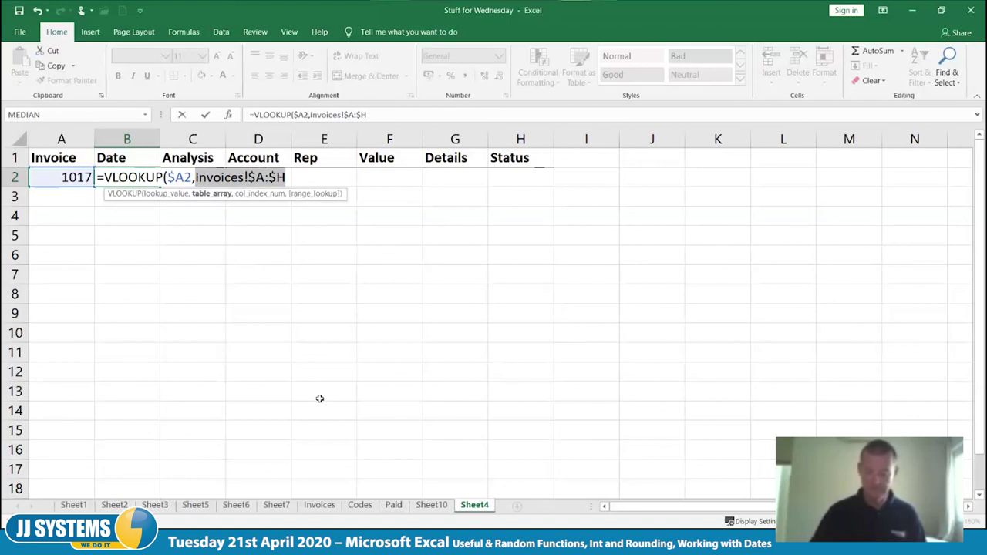
pyautogui.press('Right')
pyautogui.write(',')
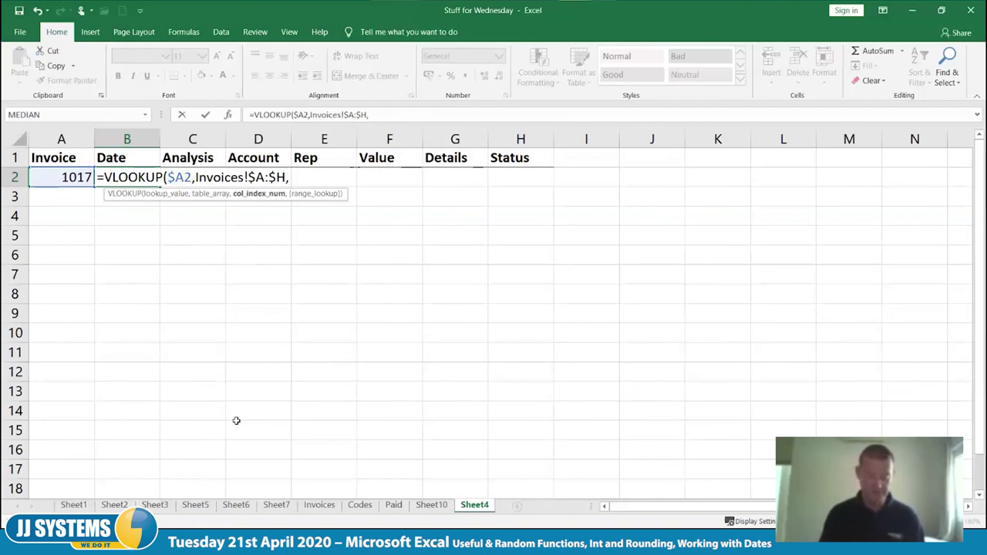
# Complete B2 as =VLOOKUP($A2,Invoices!$A:$H,COLUMN(B2),FALSE) for an exact-match lookup.
pyautogui.write('column')
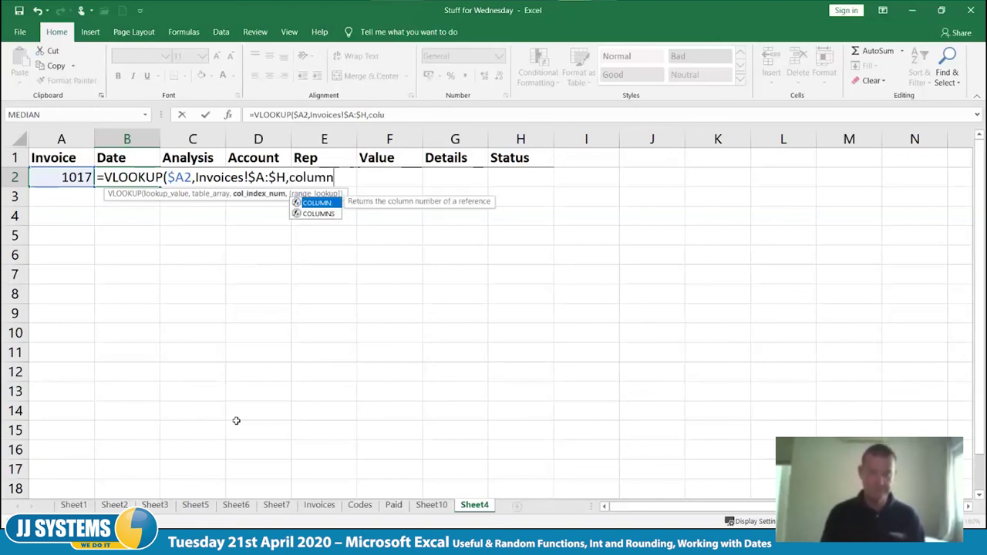
pyautogui.write('(')
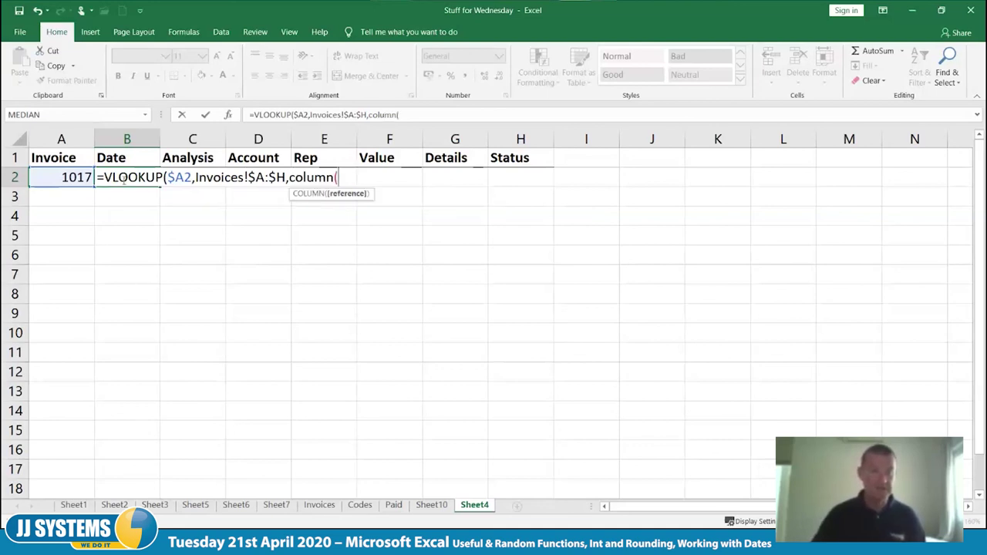
pyautogui.write('b2)')
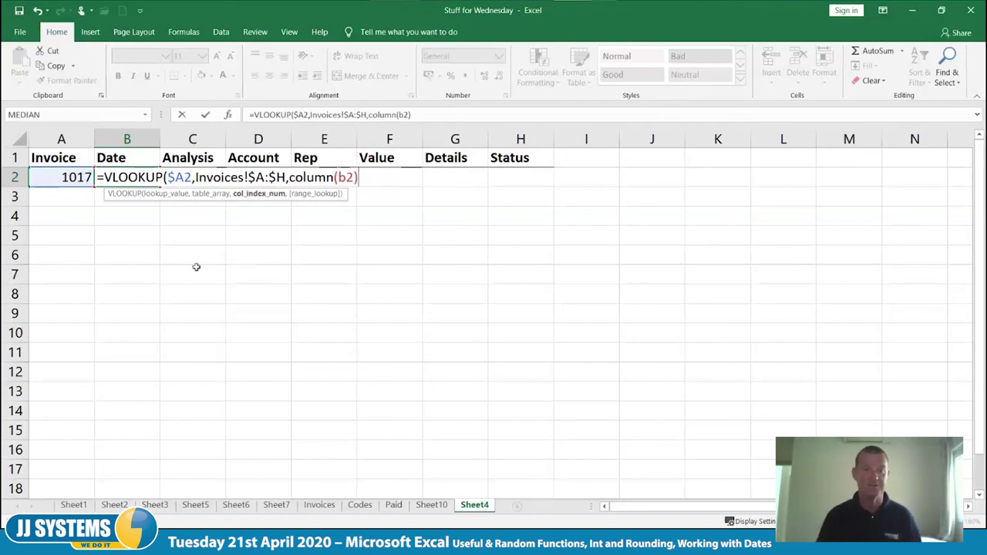
pyautogui.write(',')
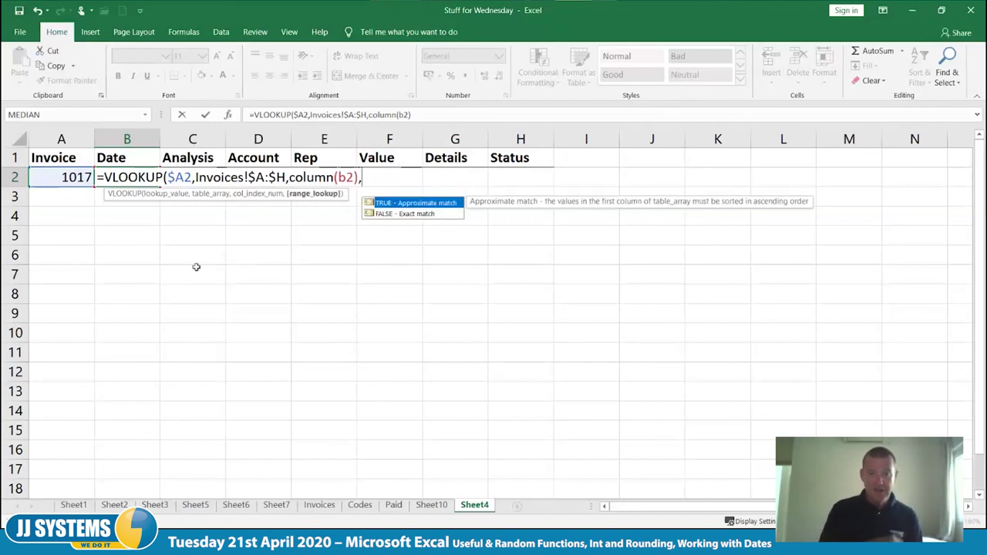
pyautogui.press('Down')
pyautogui.press('Tab')
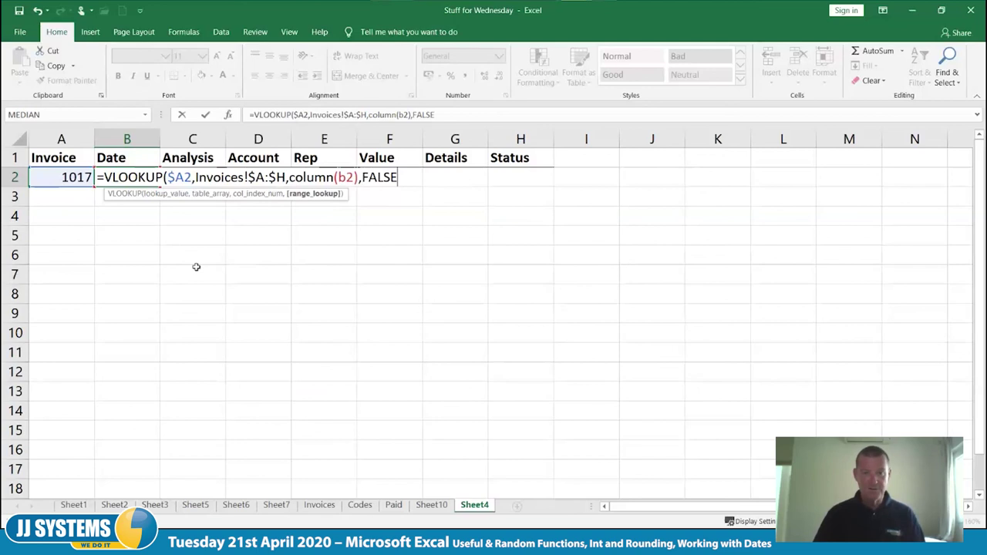
pyautogui.write(')')
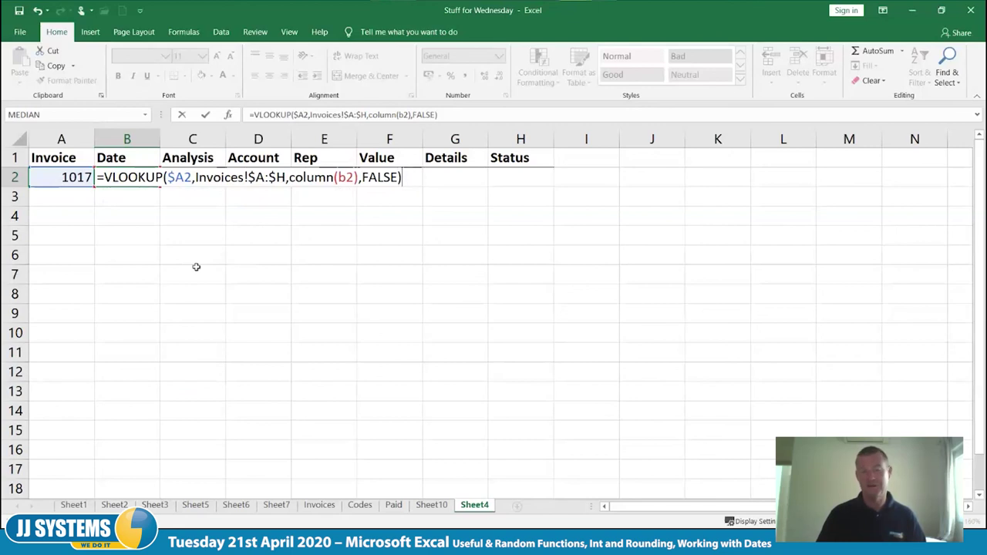
pyautogui.press('Tab')
pyautogui.press('Left')
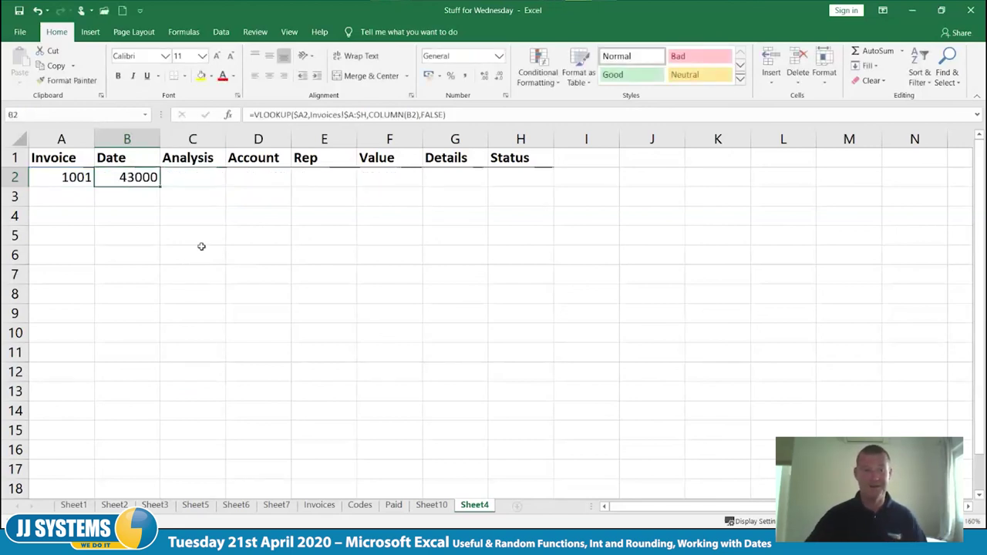
# Fill the lookup formula across to H2 and format B2 as Short Date, showing 25/11/2017.
pyautogui.moveTo(159, 187); pyautogui.dragTo(553, 191)
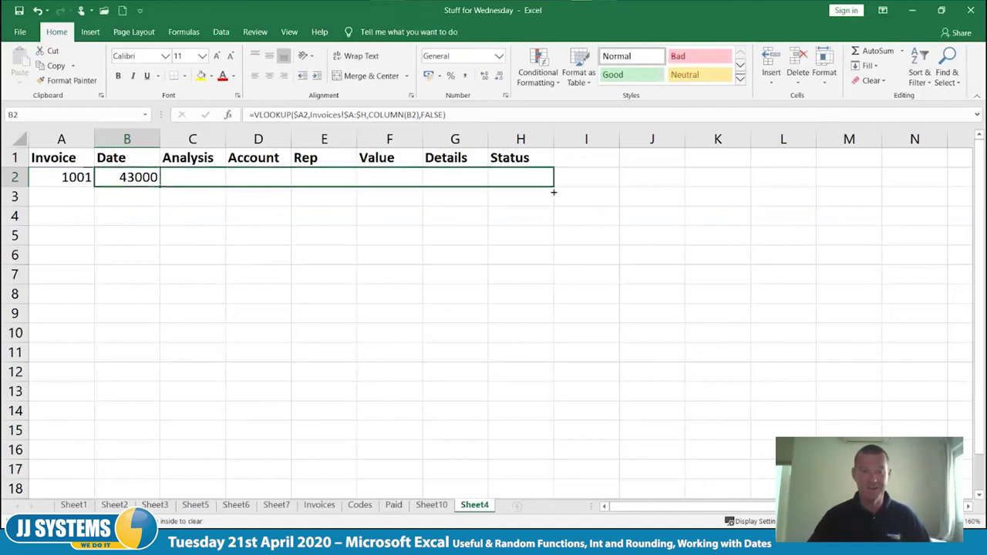
pyautogui.click(547, 287)
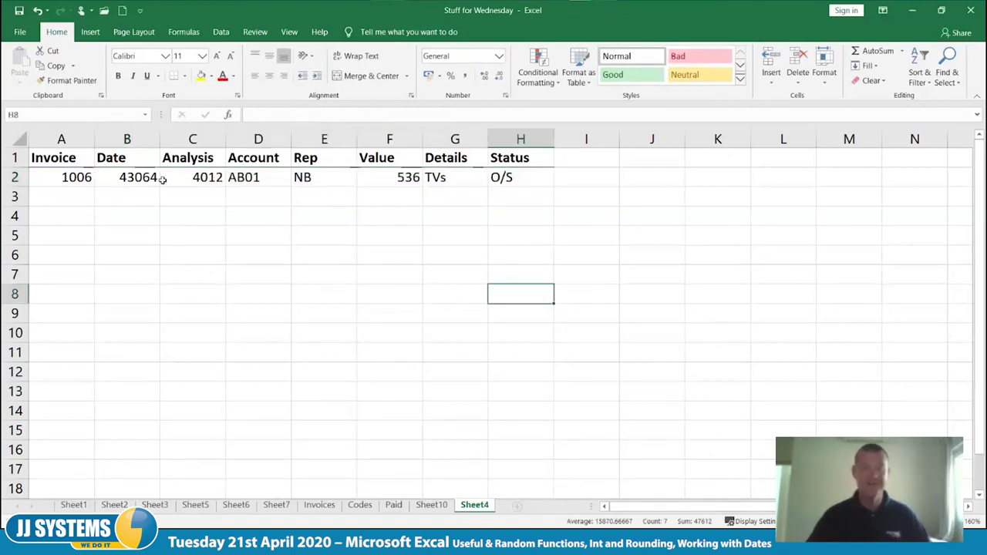
pyautogui.click(137, 177)
pyautogui.click(497, 56)
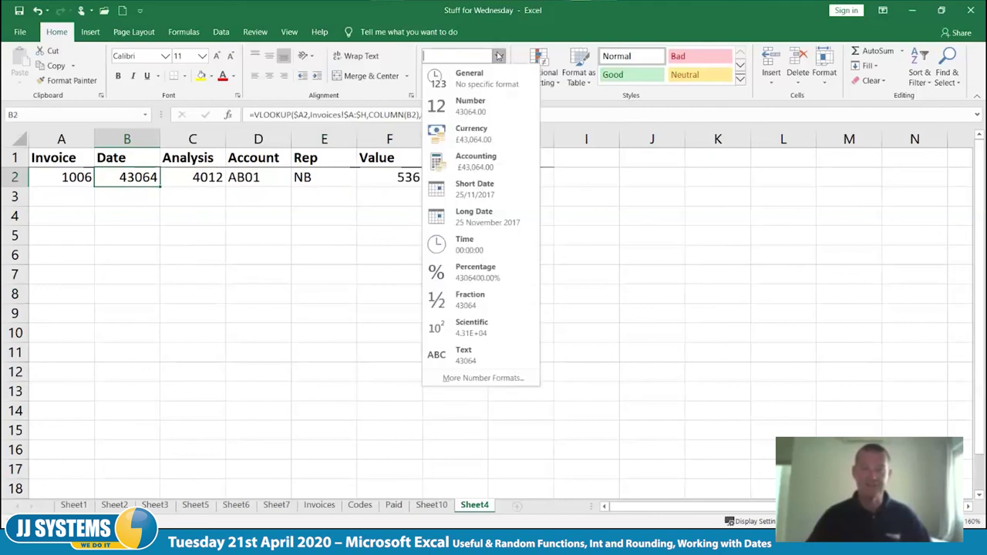
pyautogui.click(496, 189)
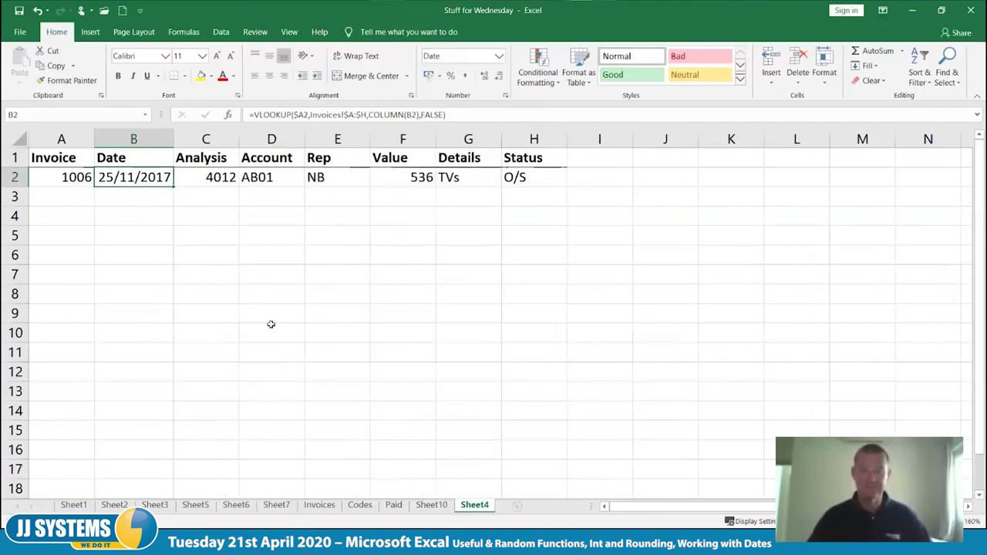
pyautogui.click(271, 328)
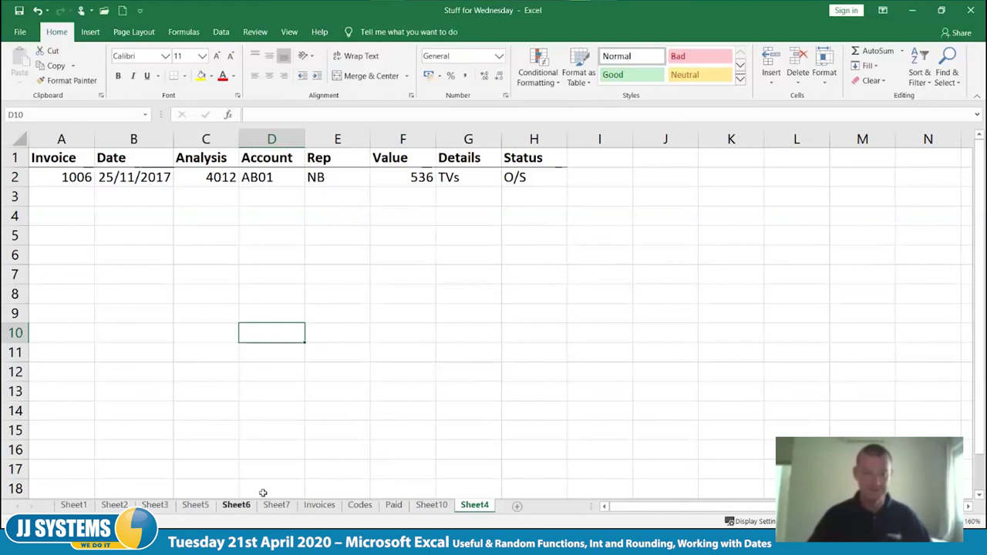
# Fill the A2:H2 random-invoice lookup row down through row 5 on Sheet4.
pyautogui.click(319, 504)
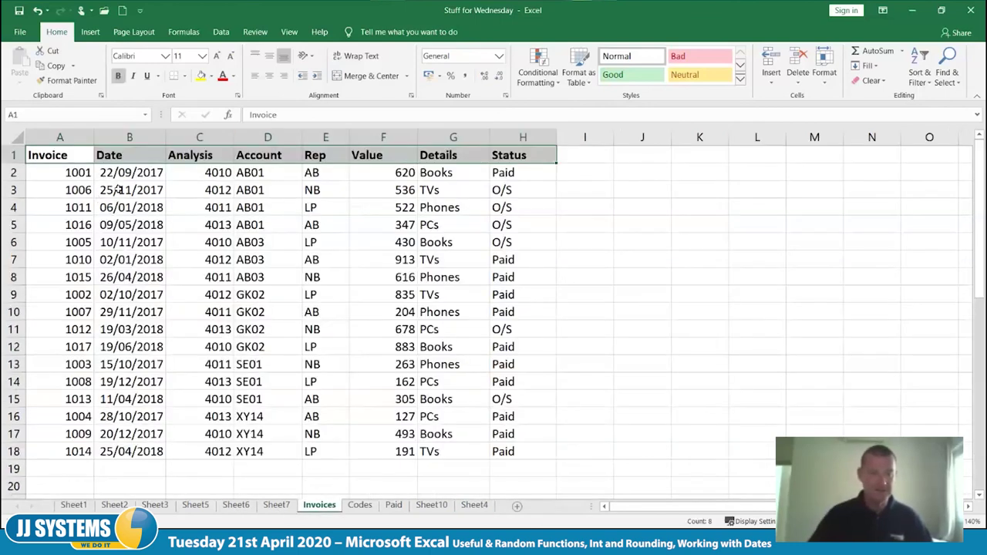
pyautogui.click(474, 504)
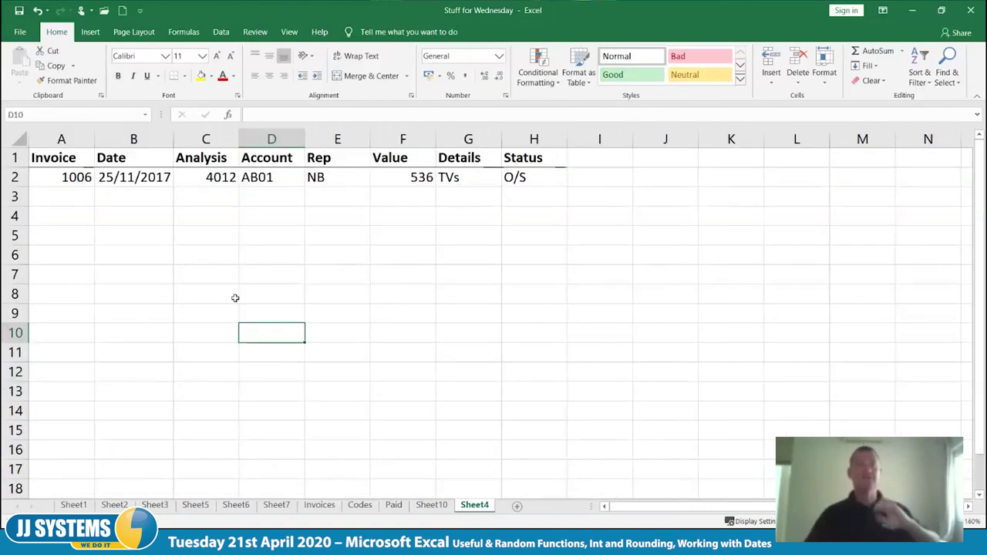
pyautogui.click(48, 175)
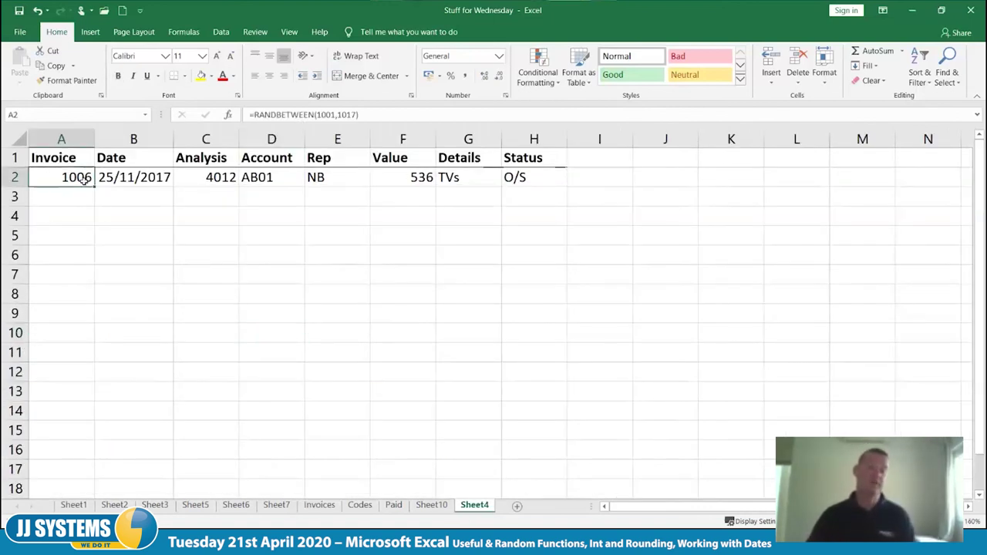
pyautogui.moveTo(83, 179); pyautogui.dragTo(566, 223)
pyautogui.click(467, 316)
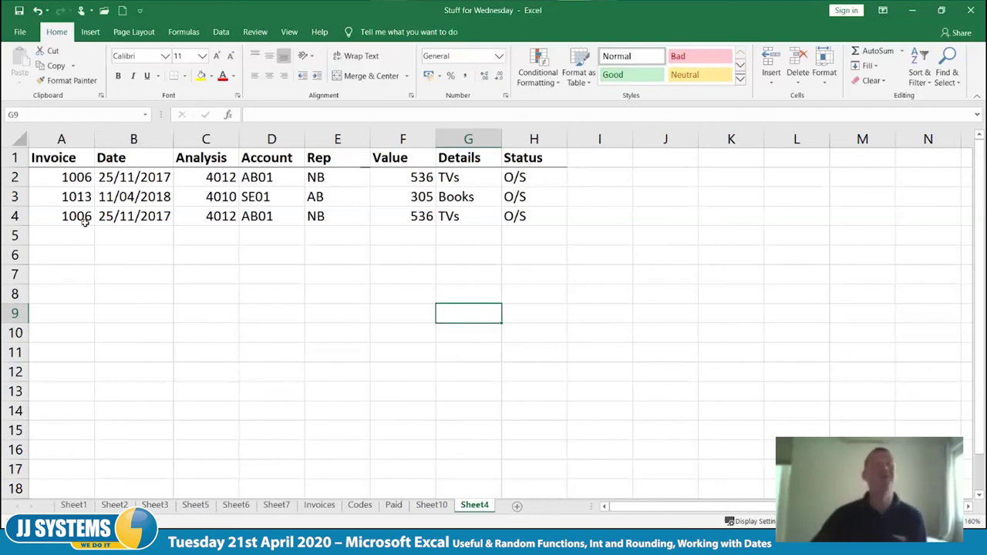
pyautogui.moveTo(77, 217); pyautogui.dragTo(545, 312)
pyautogui.click(546, 312)
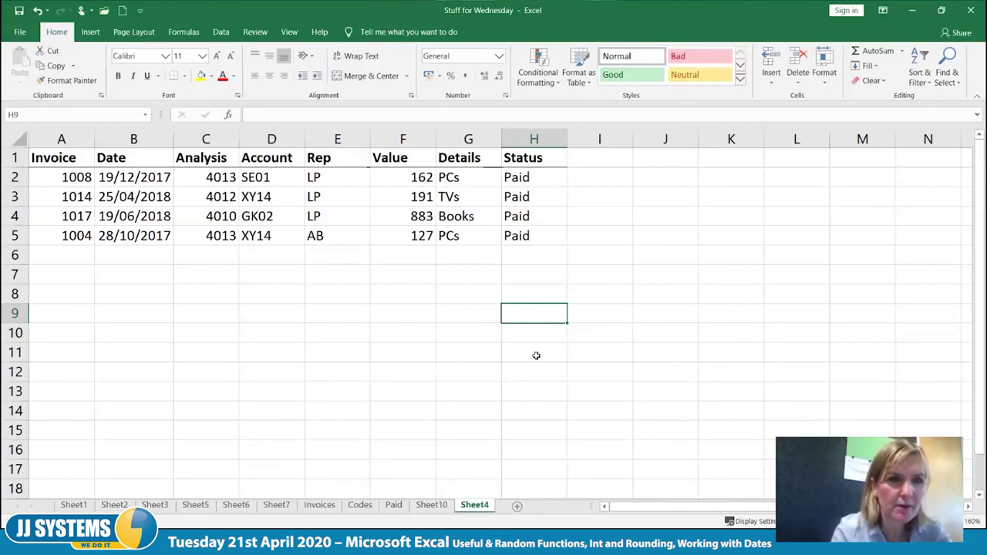
# Clear row 5 from C5 onward and make B5's A5 reference relative by removing the $.
pyautogui.click(158, 180)
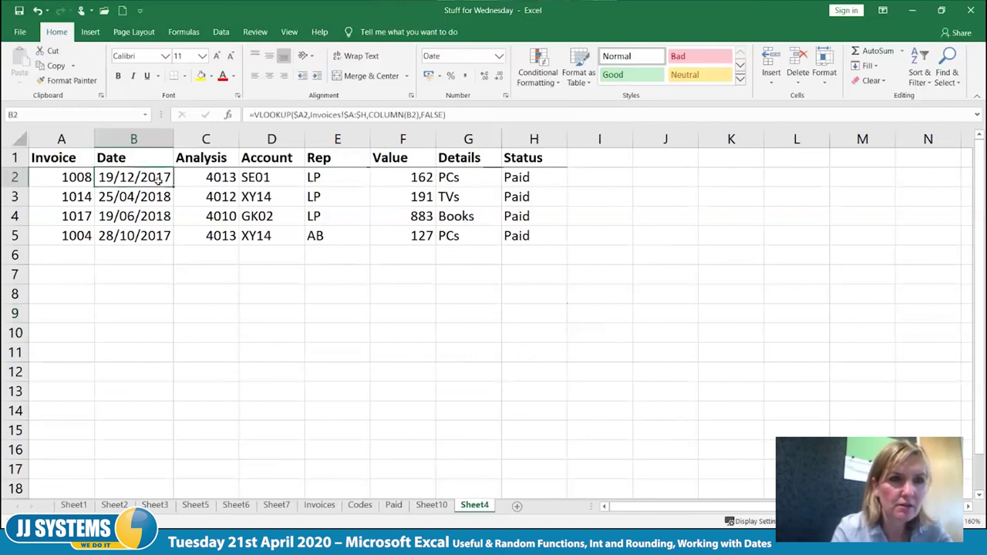
pyautogui.click(115, 232)
pyautogui.moveTo(222, 239); pyautogui.dragTo(577, 251)
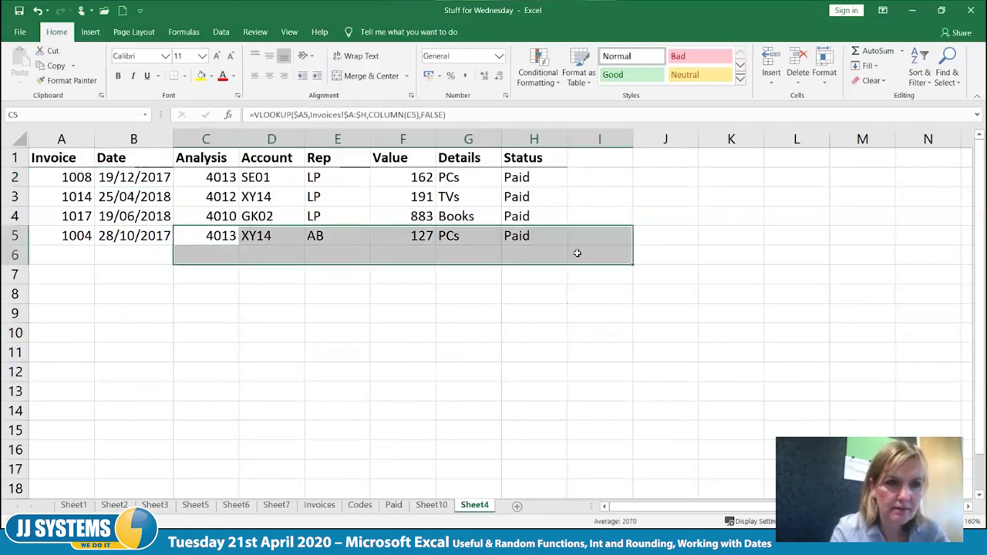
pyautogui.press('Delete')
pyautogui.doubleClick(135, 239)
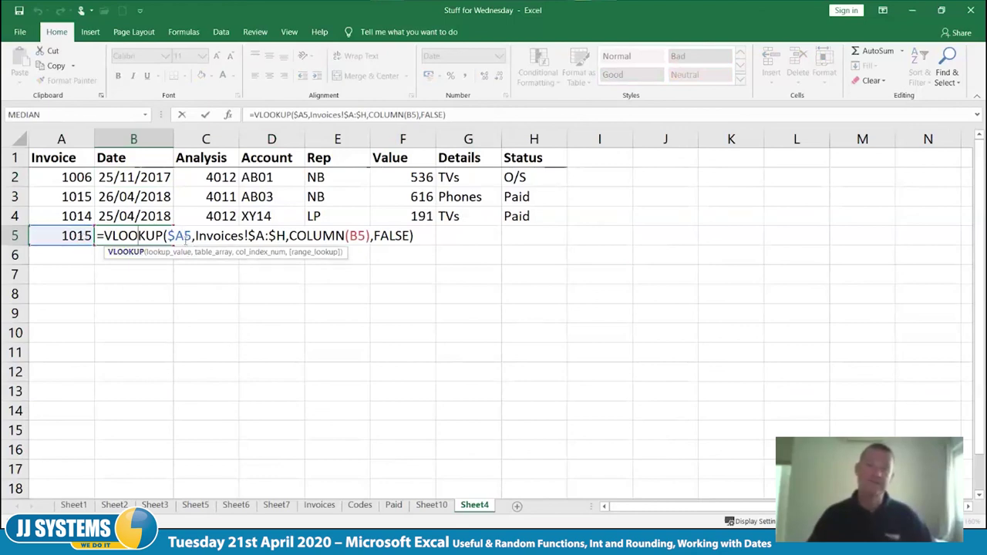
pyautogui.press('BackSpace')
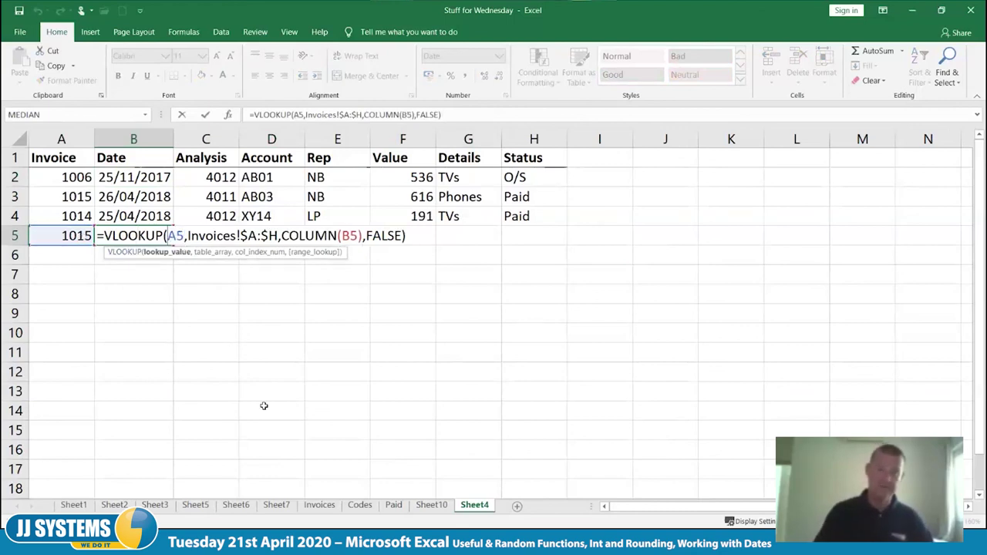
pyautogui.press('Tab')
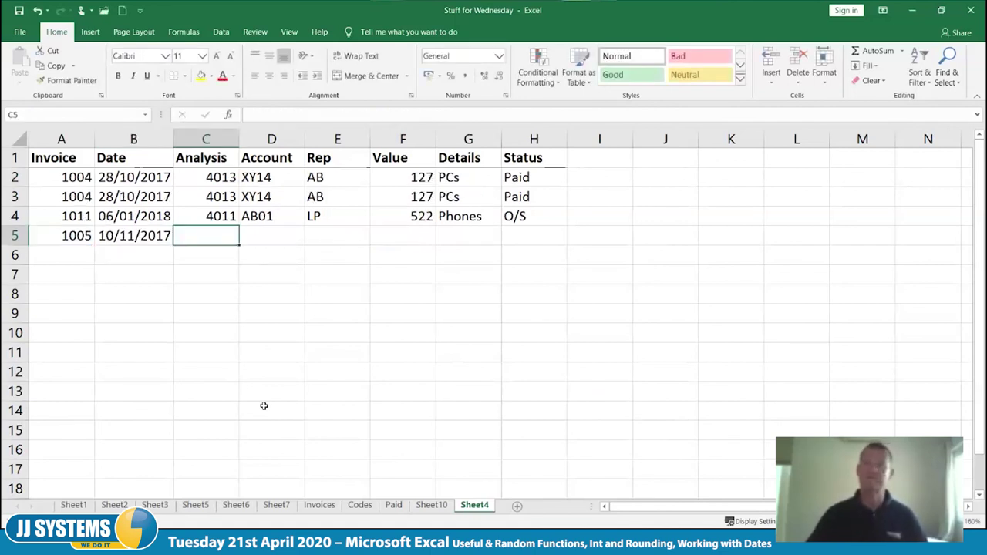
pyautogui.click(147, 239)
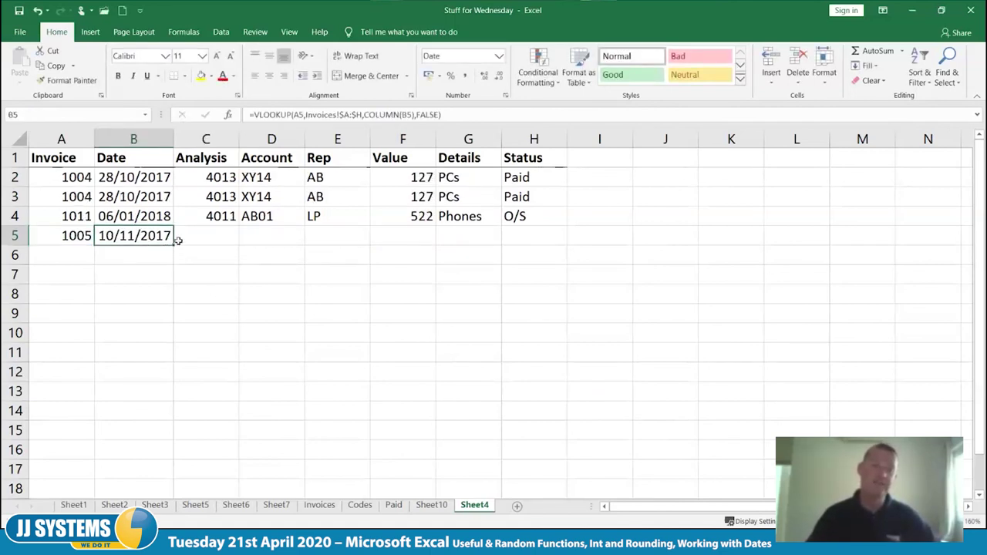
pyautogui.press('F2')
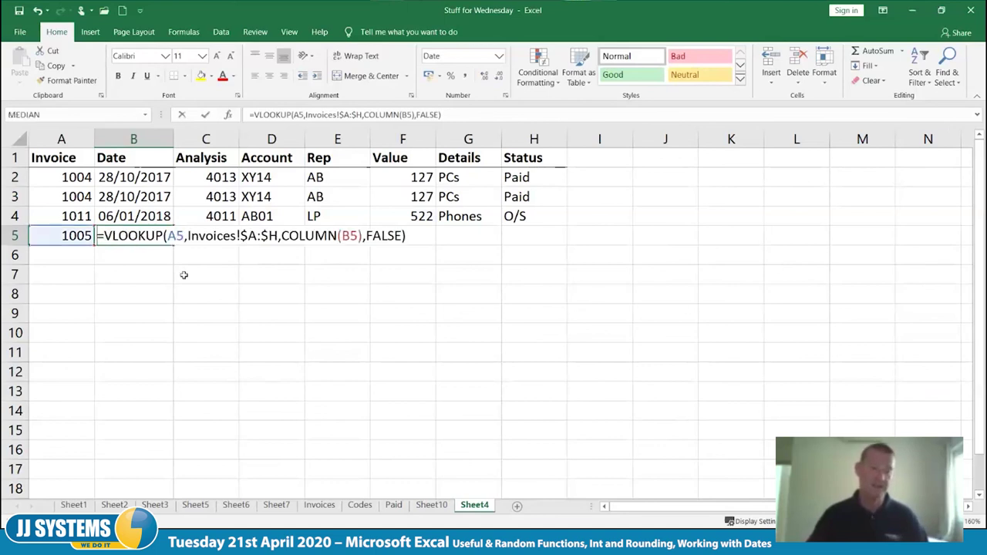
pyautogui.press('Escape')
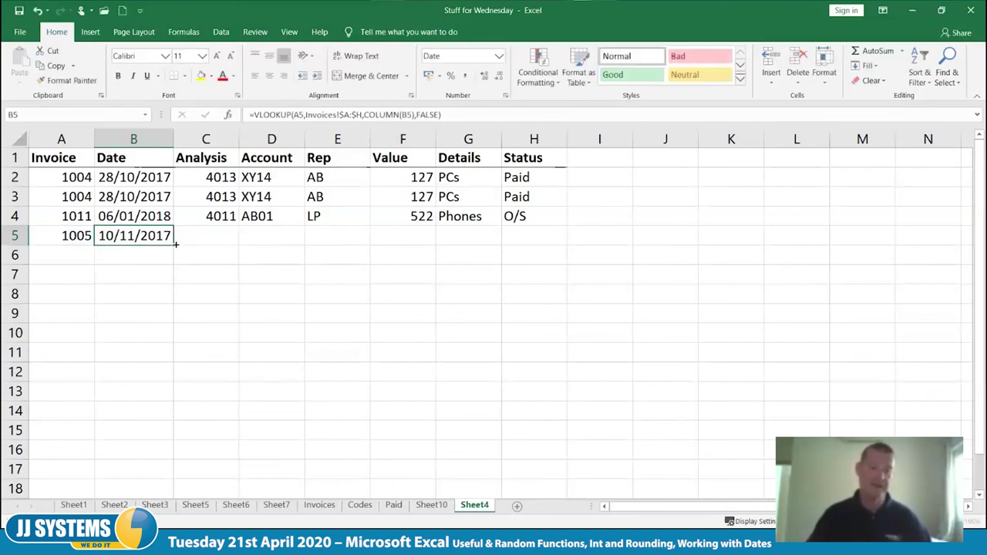
# Copy B5's formula into C5, then across to H5, leaving #N/A results.
pyautogui.moveTo(176, 243); pyautogui.dragTo(239, 255)
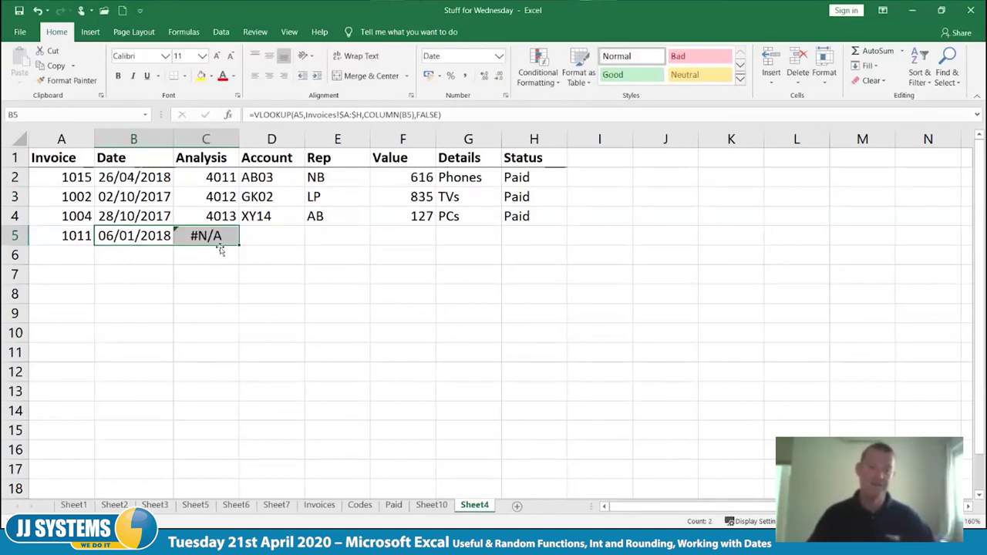
pyautogui.doubleClick(216, 237)
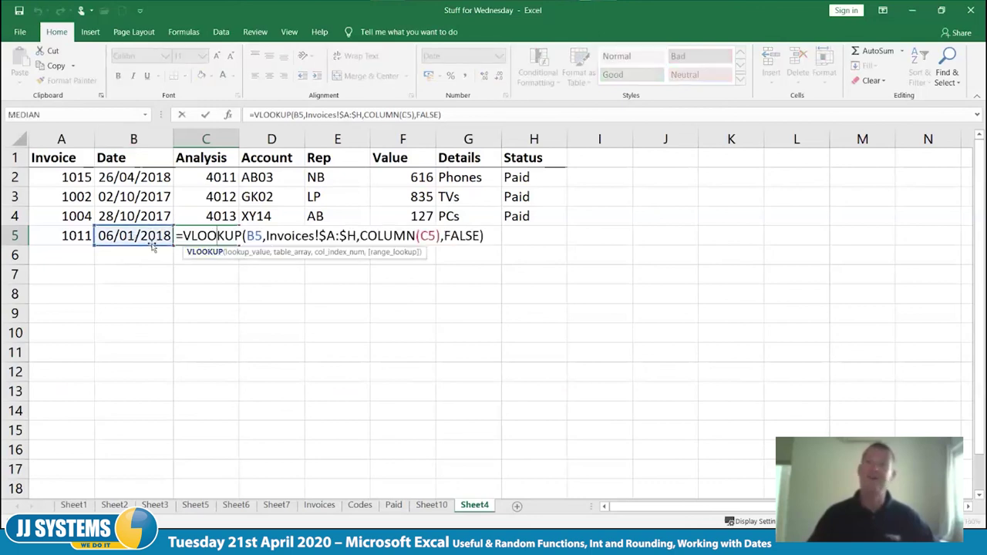
pyautogui.press('Escape')
pyautogui.moveTo(240, 245); pyautogui.dragTo(537, 259)
pyautogui.click(278, 239)
pyautogui.doubleClick(276, 237)
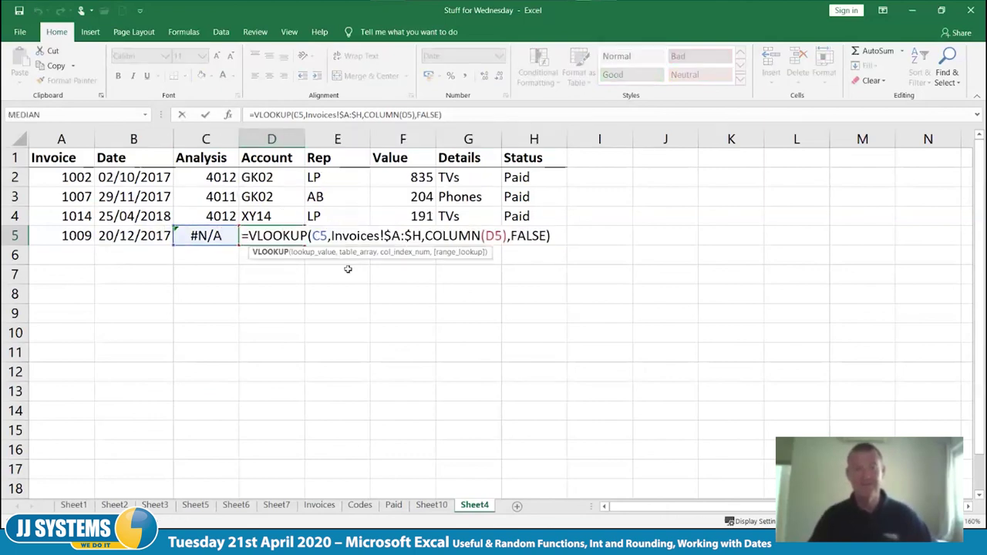
pyautogui.press('Escape')
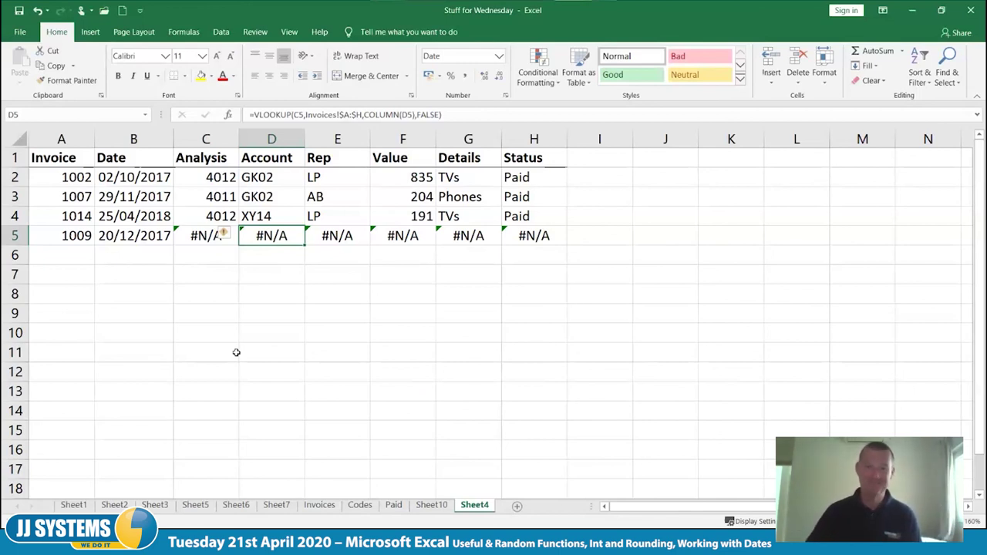
# Clear the #N/A results from row 5 across the table.
pyautogui.moveTo(55, 239); pyautogui.dragTo(566, 254)
pyautogui.press('Delete')
pyautogui.click(360, 370)
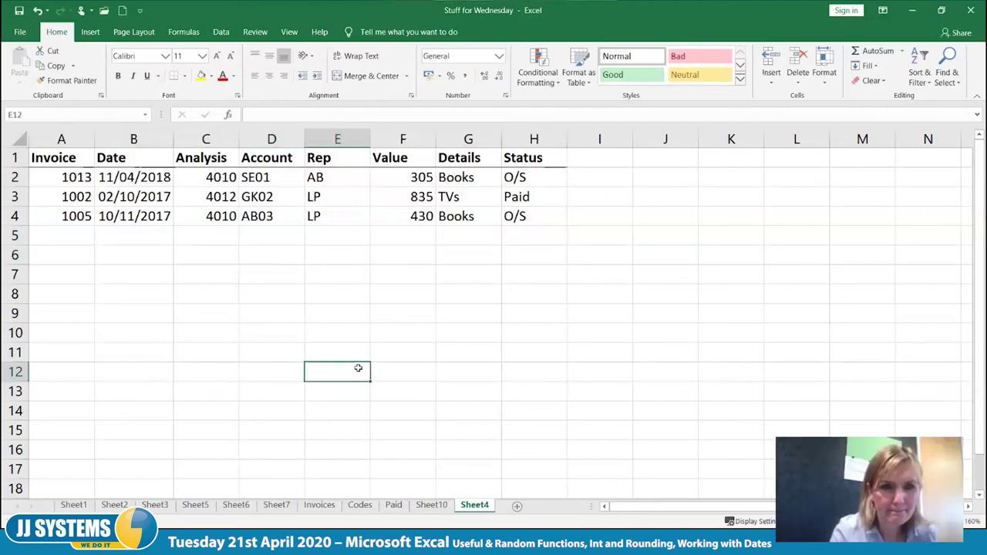
# Save and close the Stuff for Wednesday workbook, confirming the external-references prompt, then show Book1's Sheet2.
pyautogui.click(18, 10)
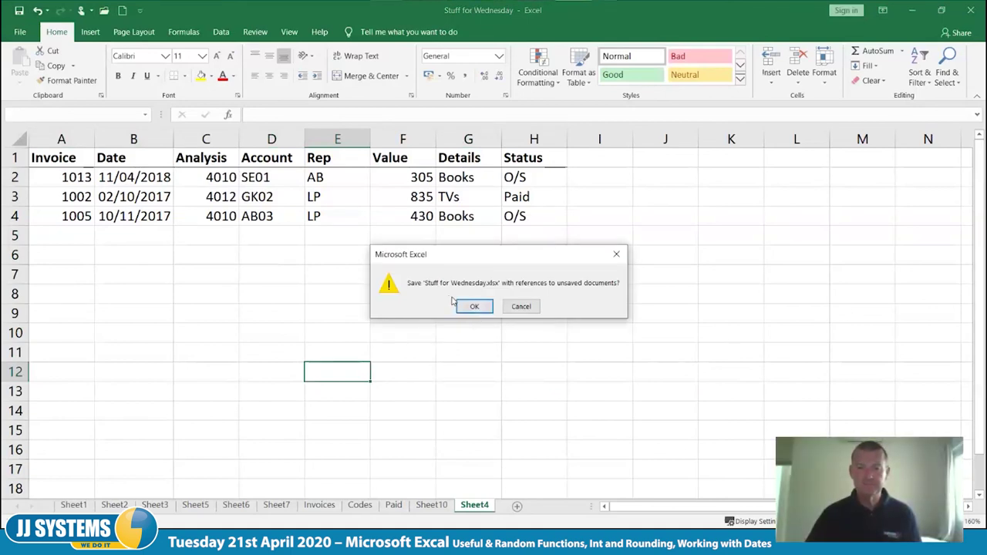
pyautogui.click(472, 307)
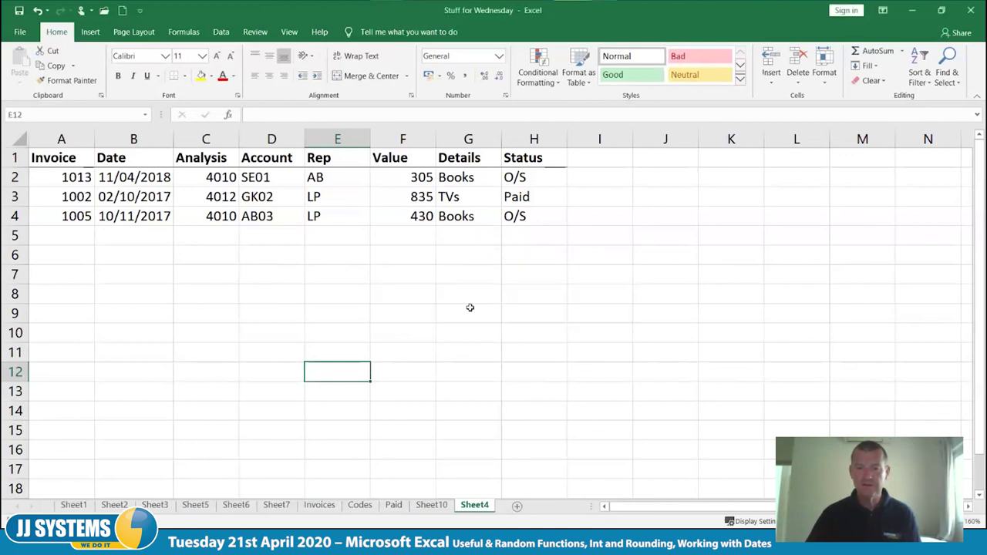
pyautogui.click(977, 16)
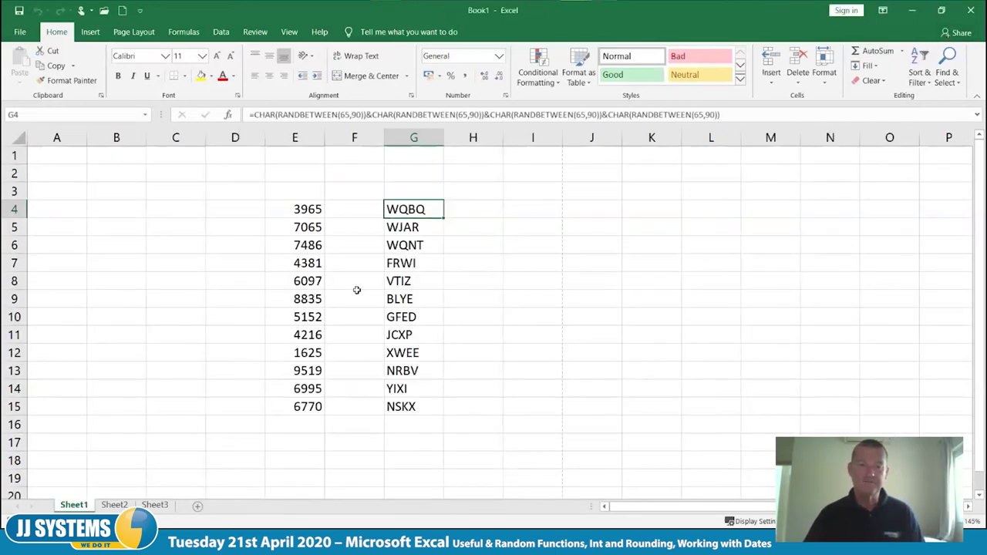
pyautogui.click(114, 504)
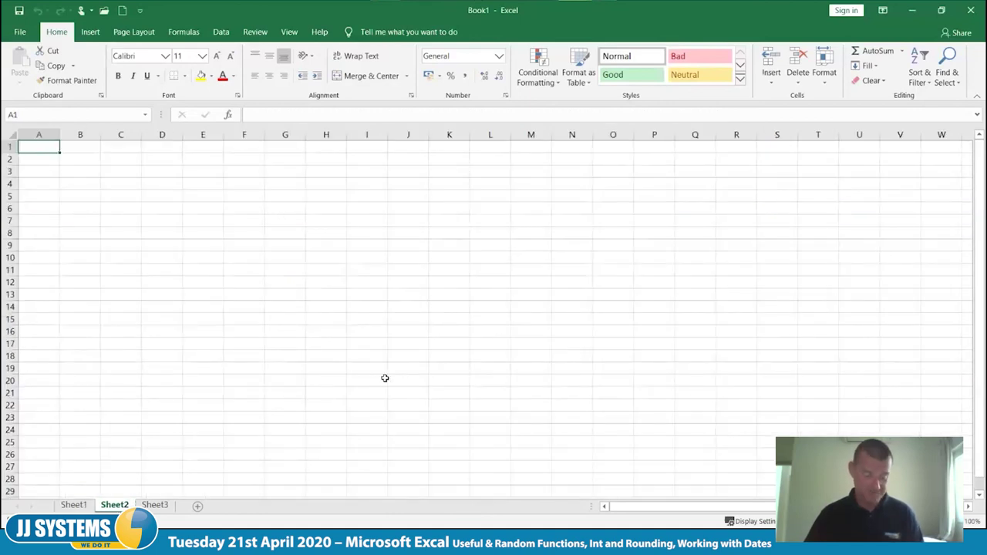
pyautogui.keyDown('ctrl'); pyautogui.scroll(5, 412, 385); pyautogui.keyUp('ctrl')
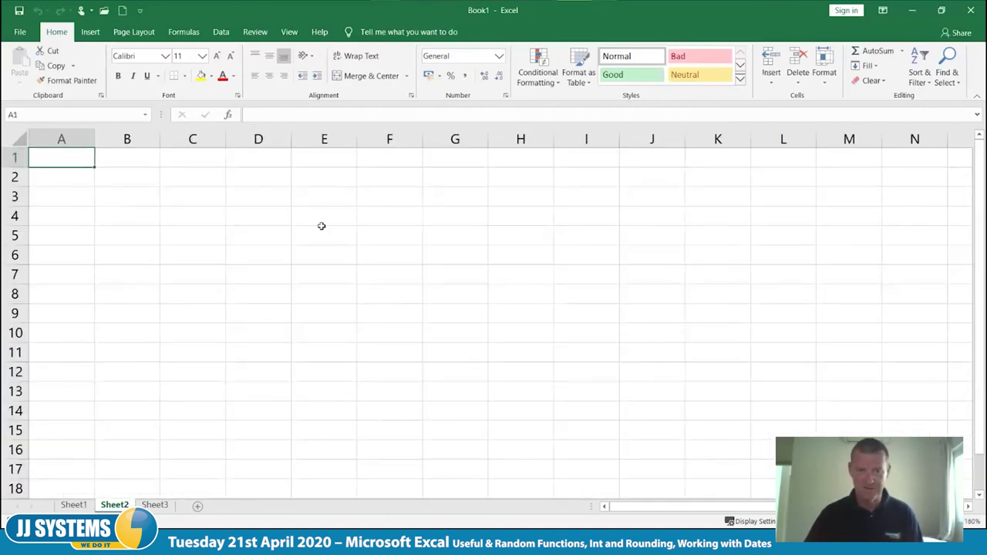
pyautogui.click(306, 215)
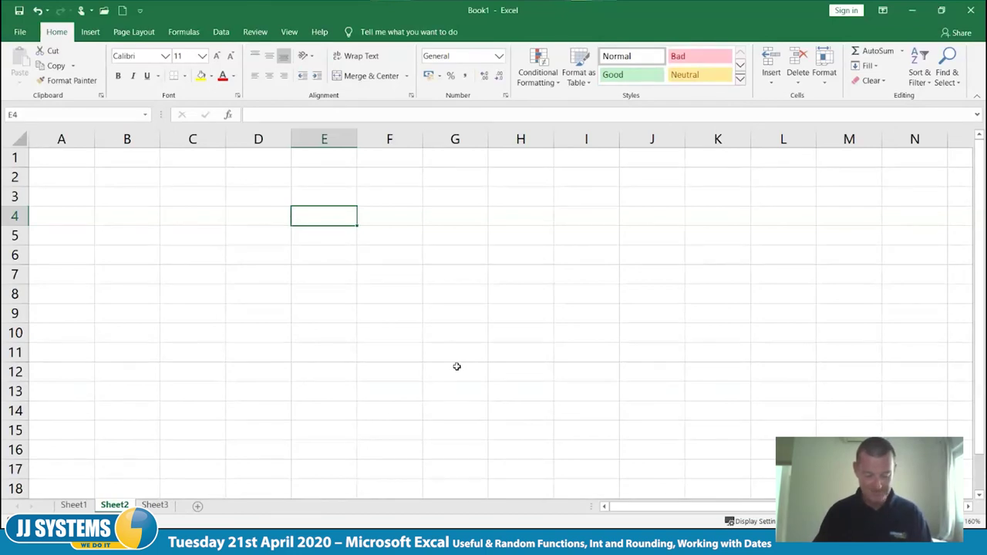
# Enter 1.99, 1.50, 1.49 and 1.6 down cells E4 to E7.
pyautogui.write('1.99')
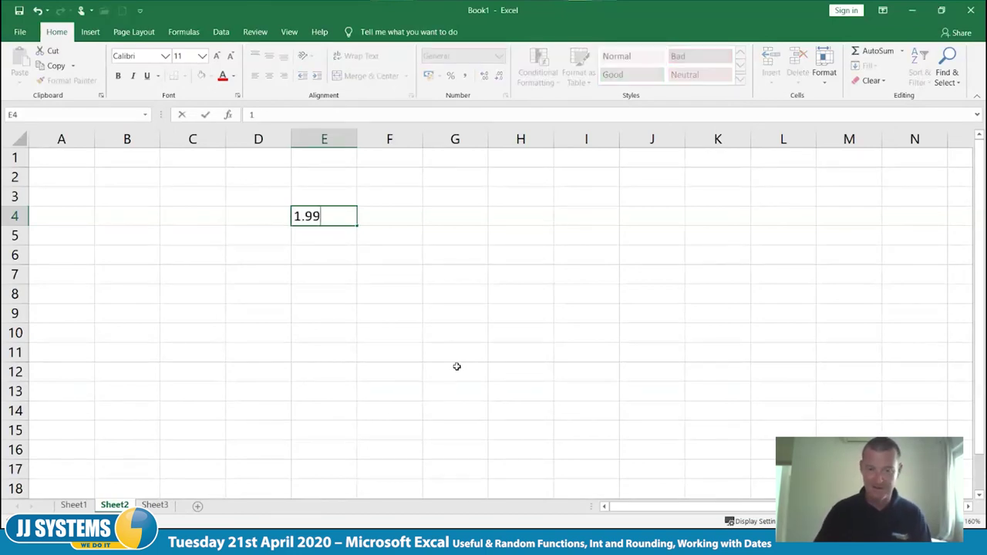
pyautogui.press('Return')
pyautogui.write('1.50')
pyautogui.press('Return')
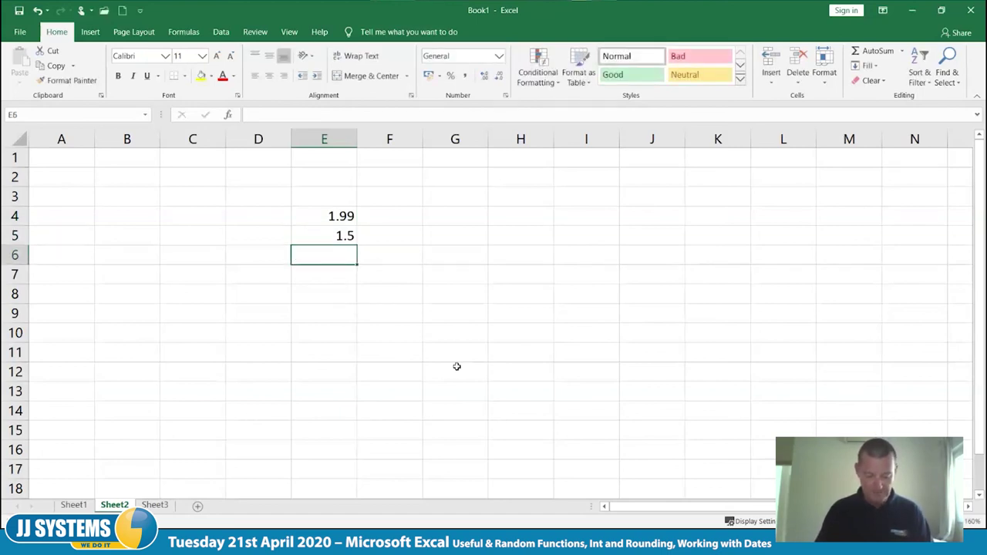
pyautogui.write('1.49')
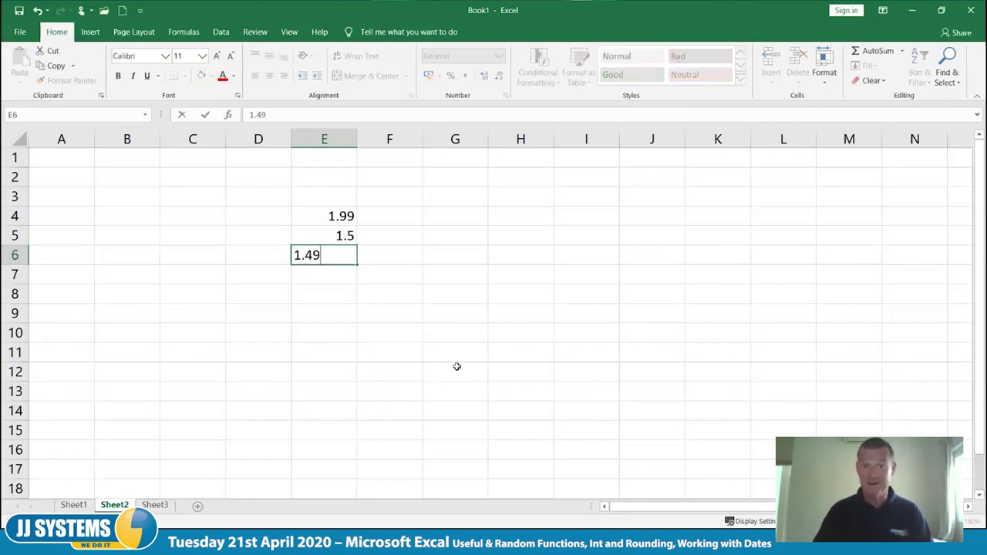
pyautogui.press('Return')
pyautogui.write('1.6')
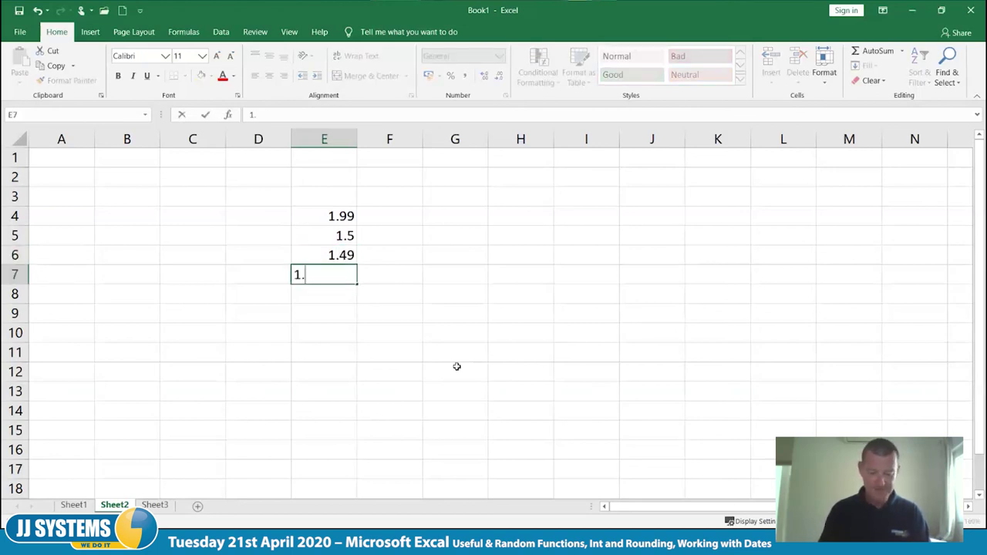
pyautogui.press('Tab')
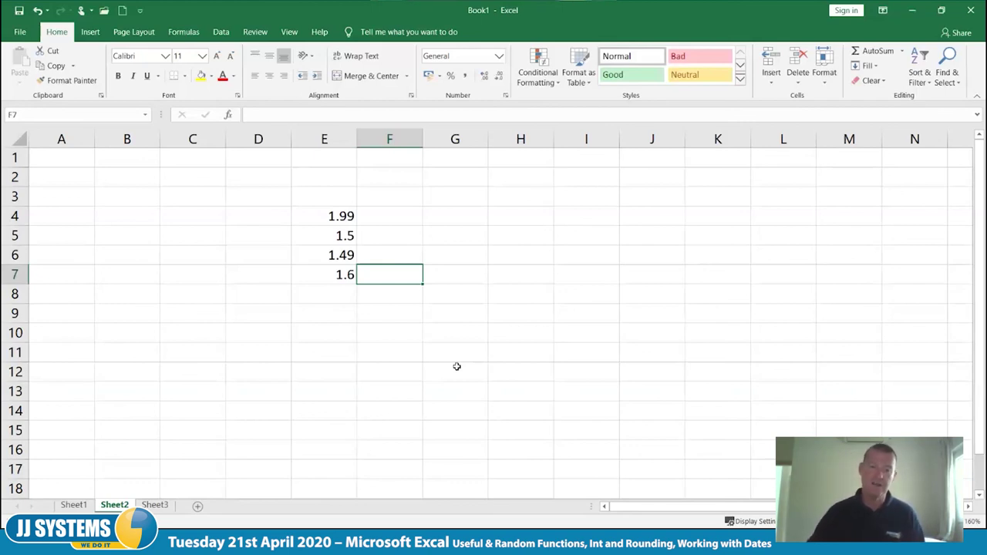
pyautogui.moveTo(339, 210); pyautogui.dragTo(337, 279)
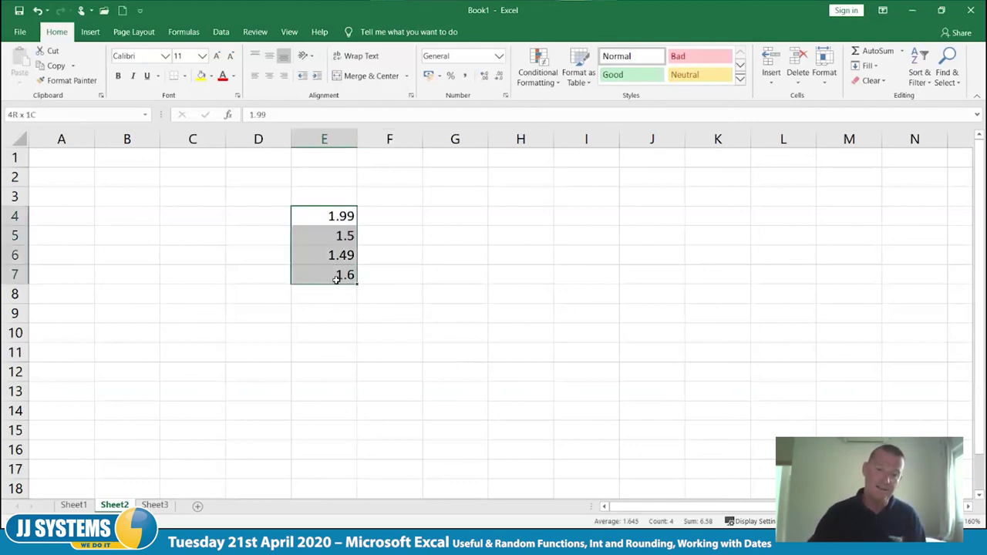
pyautogui.click(499, 56)
pyautogui.click(496, 101)
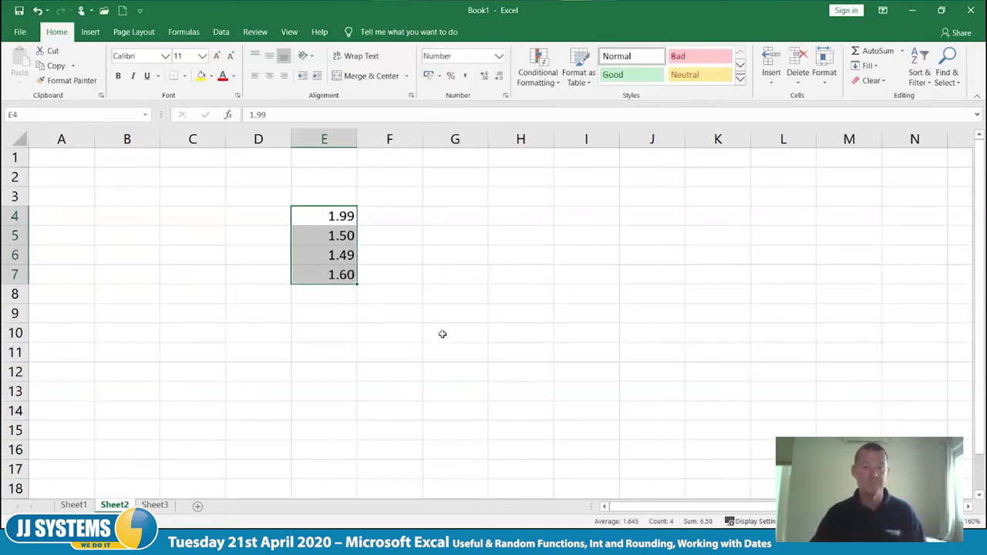
pyautogui.click(442, 334)
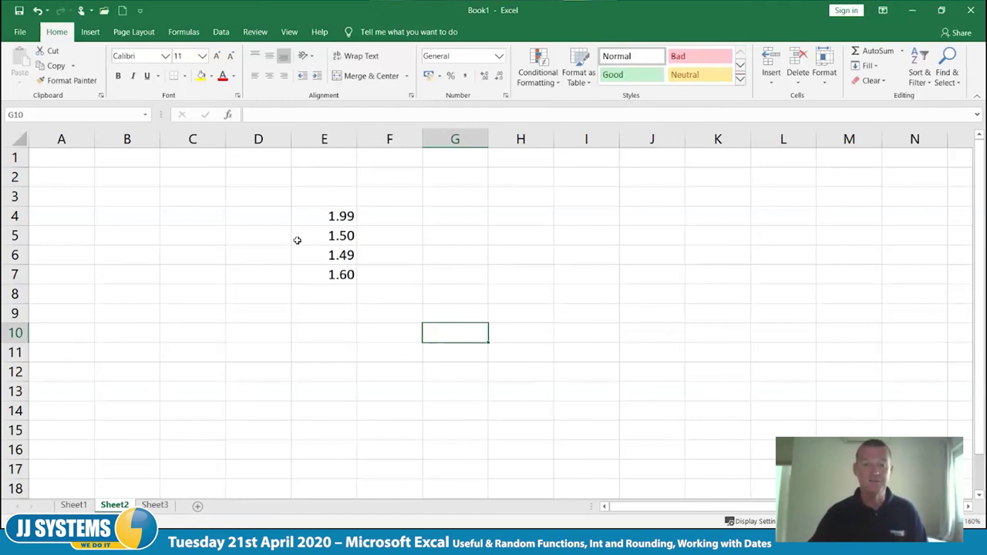
pyautogui.click(334, 239)
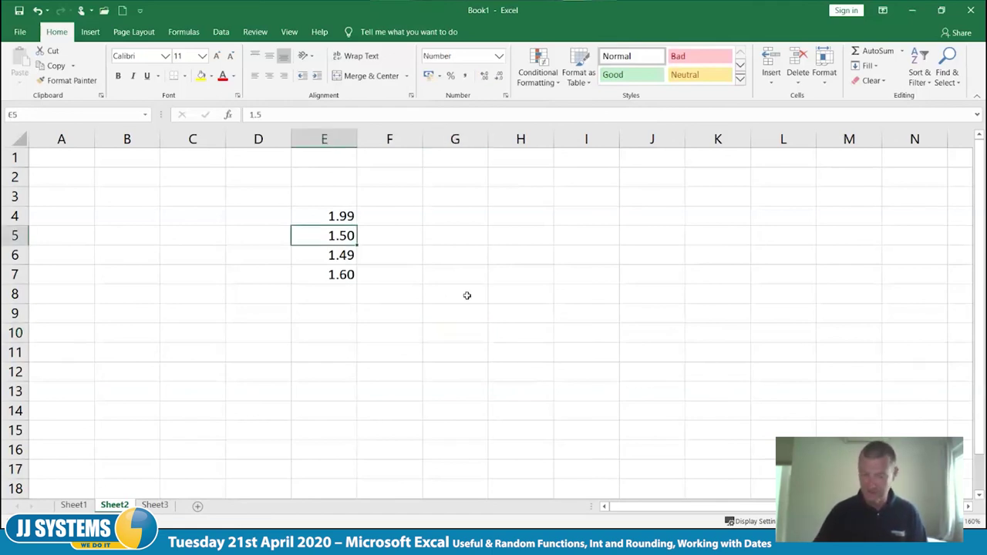
pyautogui.click(334, 254)
pyautogui.doubleClick(356, 255)
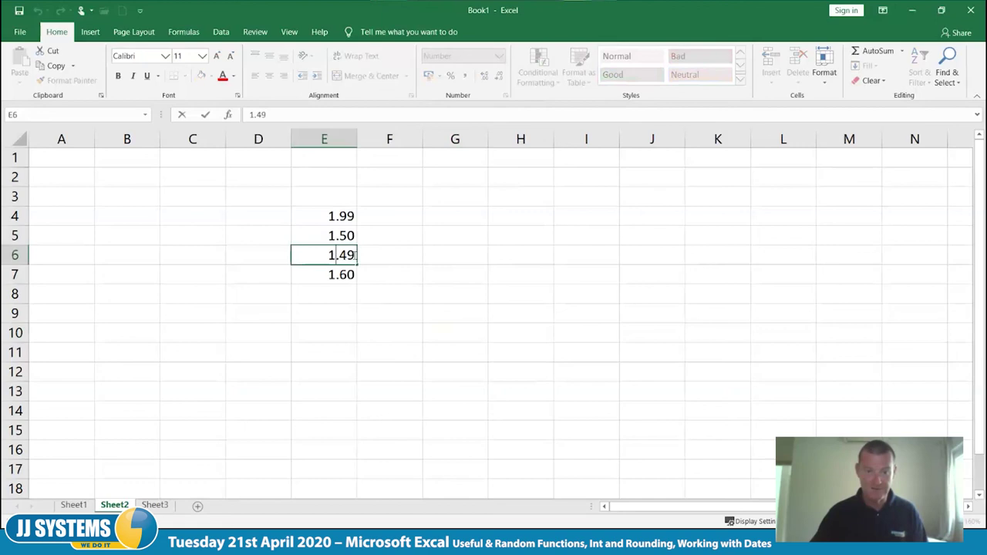
pyautogui.write('99999999')
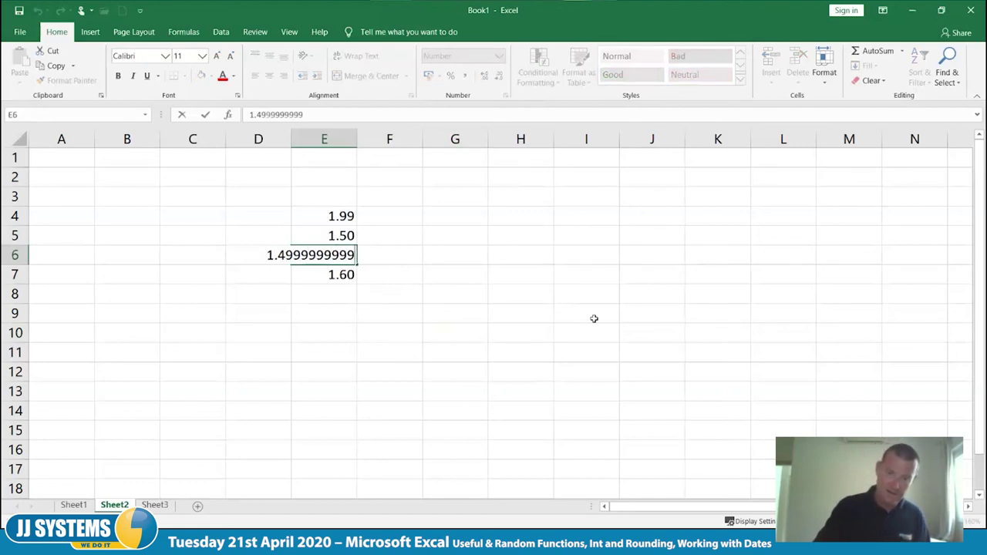
pyautogui.press('Tab')
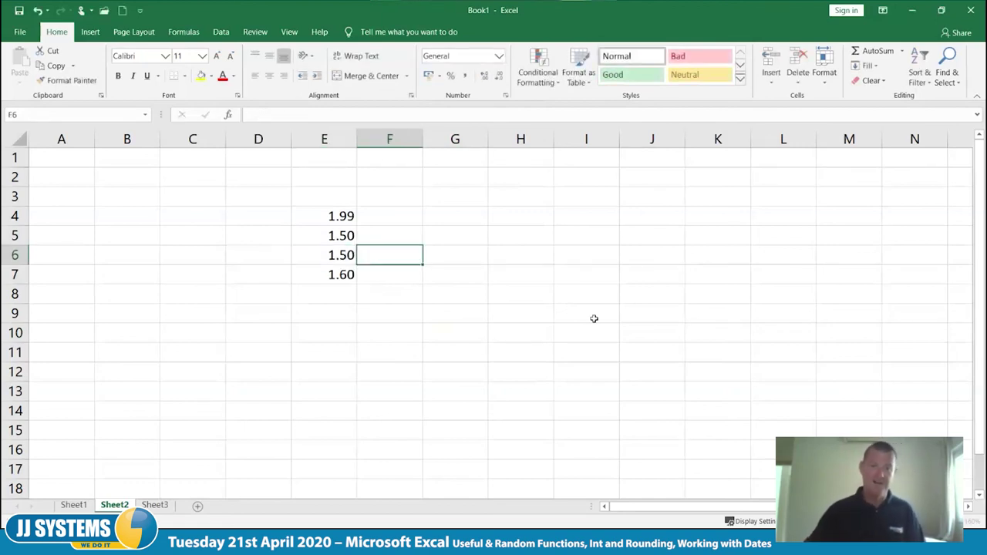
pyautogui.click(352, 255)
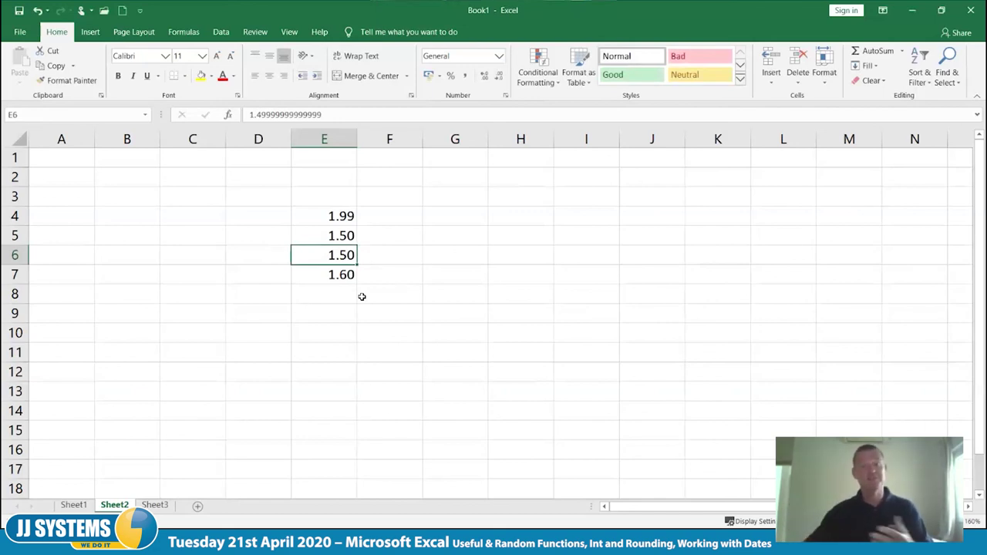
pyautogui.press('F2')
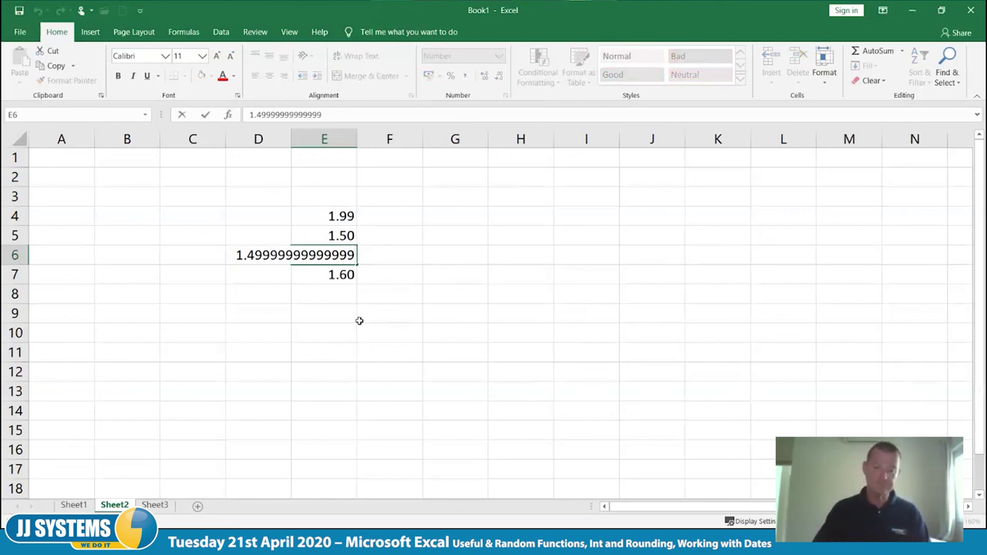
pyautogui.press('Escape')
pyautogui.press('F2')
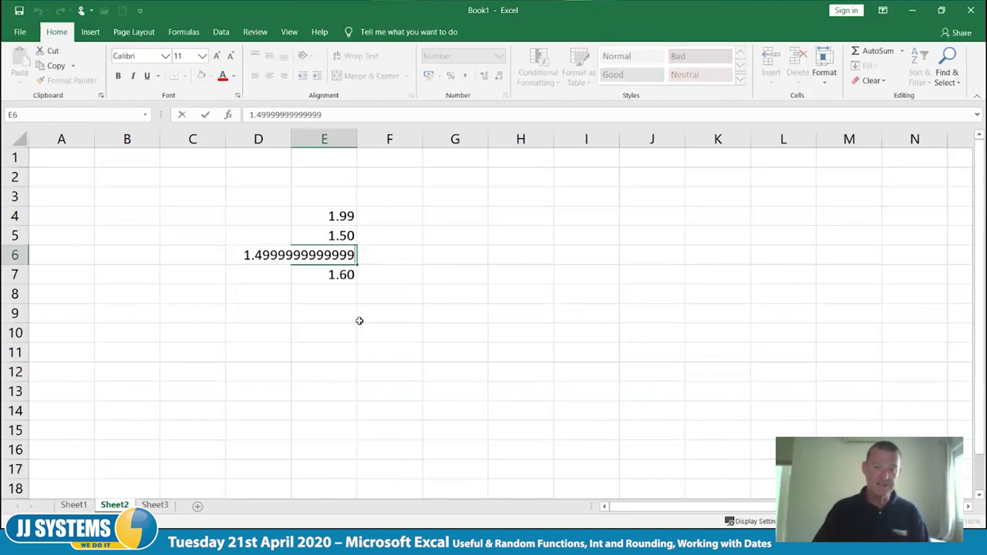
pyautogui.press('BackSpace')
pyautogui.press('BackSpace')
pyautogui.press('BackSpace')
pyautogui.press('BackSpace')
pyautogui.press('BackSpace')
pyautogui.press('BackSpace')
pyautogui.press('BackSpace')
pyautogui.press('BackSpace')
pyautogui.press('BackSpace')
pyautogui.press('BackSpace')
pyautogui.press('BackSpace')
pyautogui.press('BackSpace')
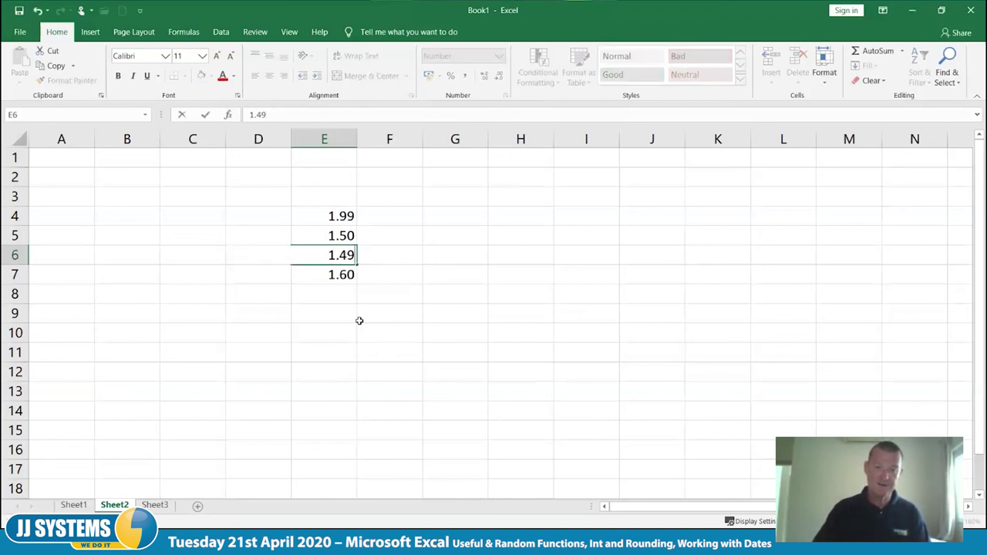
pyautogui.press('Tab')
pyautogui.press('Up')
pyautogui.press('Up')
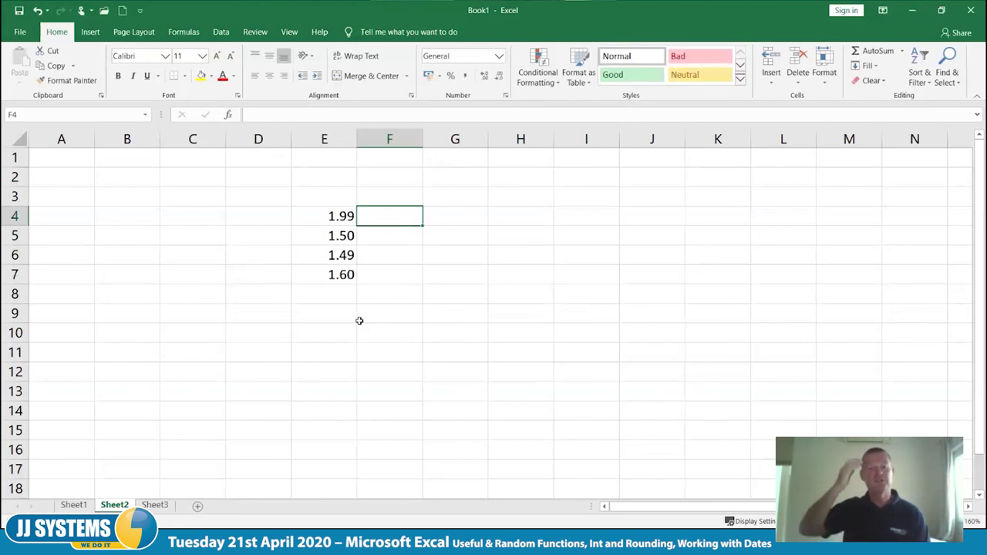
# Try =INT(E4) in F4 filled down to F7, then clear those results.
pyautogui.write('=')
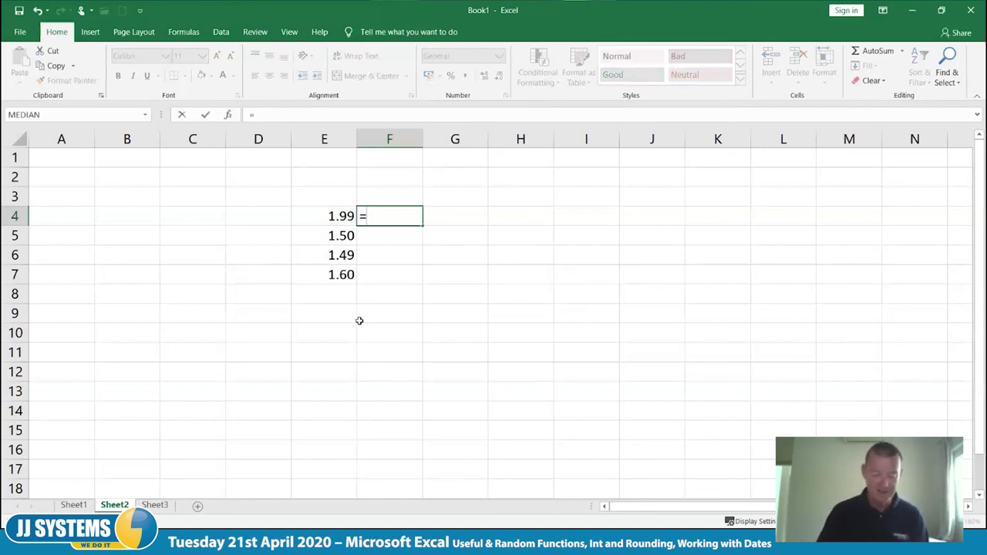
pyautogui.write('int(')
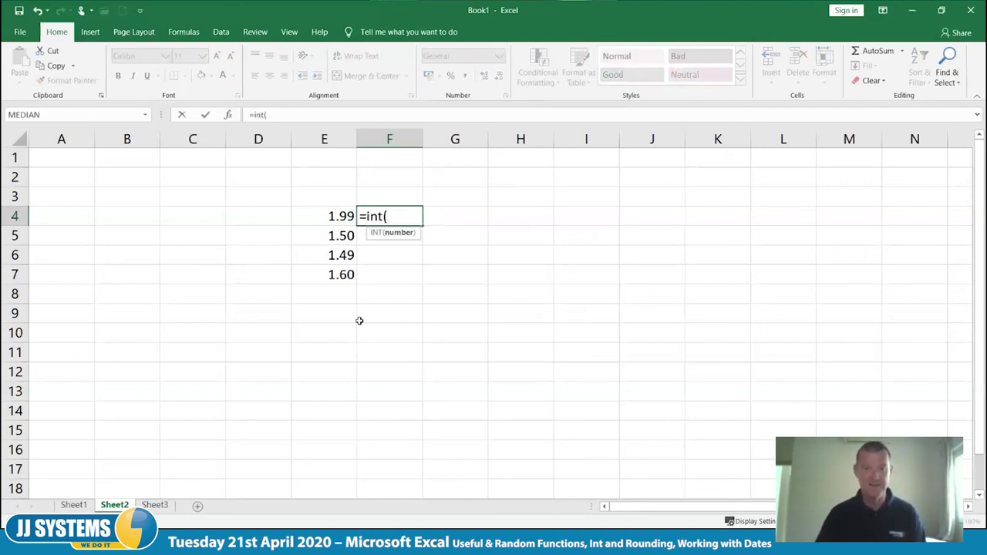
pyautogui.press('Left')
pyautogui.write(')')
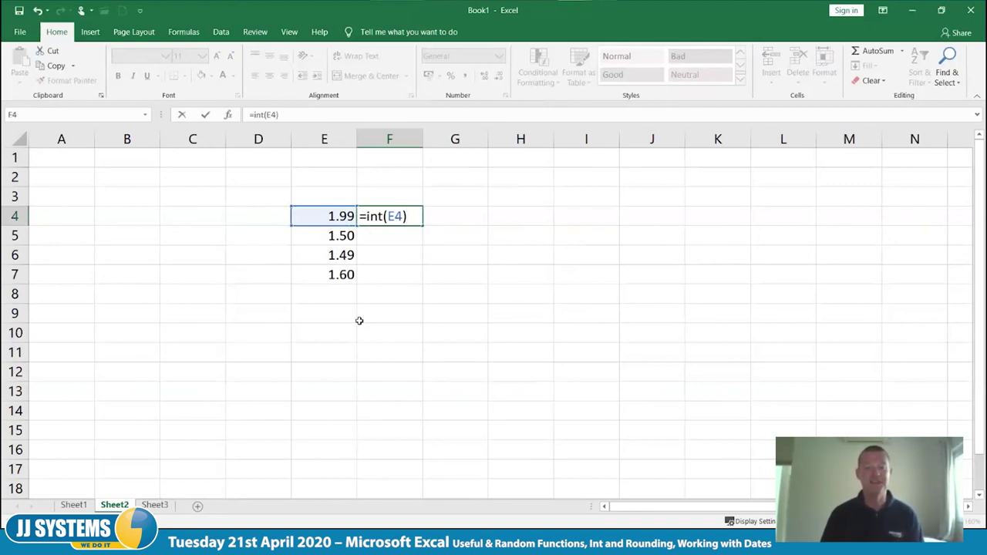
pyautogui.press('Tab')
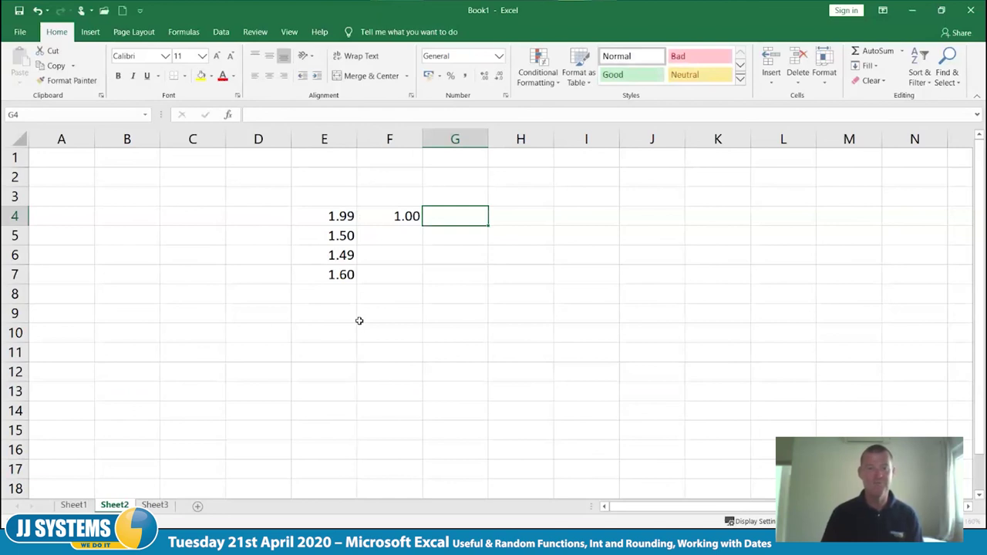
pyautogui.click(387, 217)
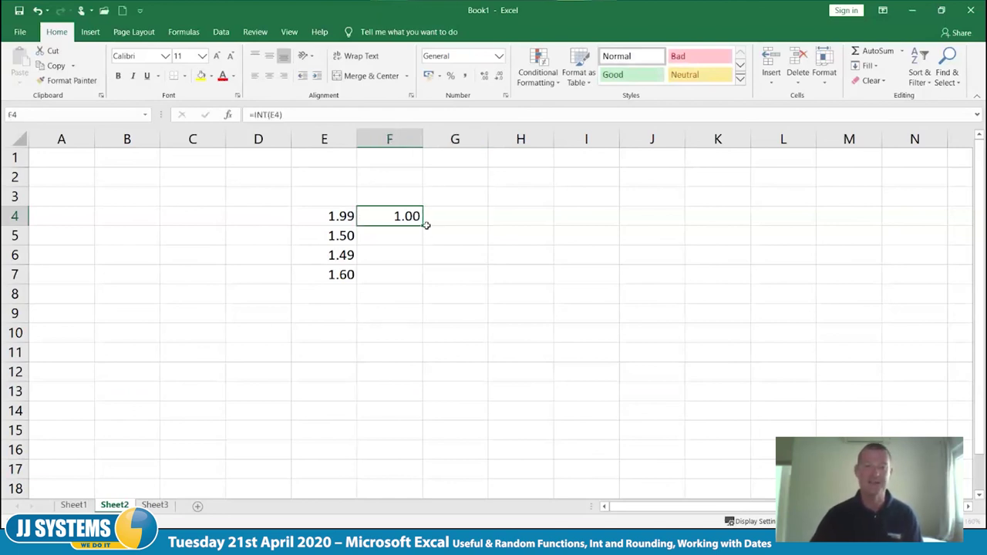
pyautogui.moveTo(425, 249); pyautogui.dragTo(424, 279)
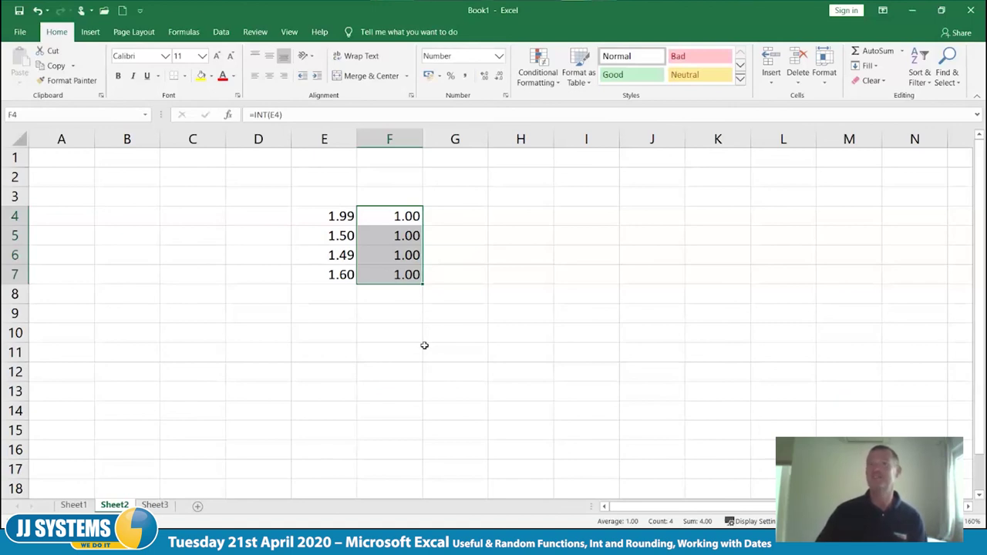
pyautogui.press('Delete')
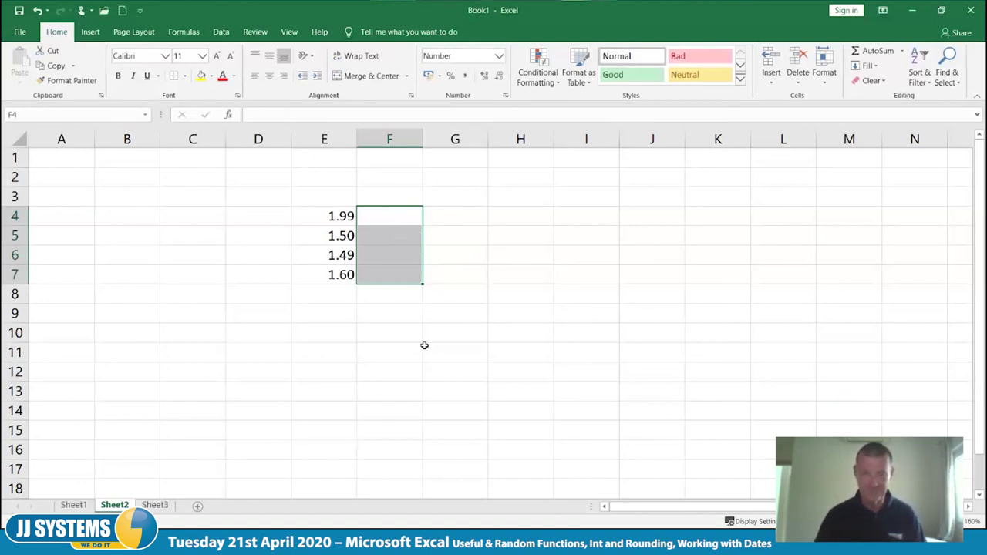
pyautogui.press('Down')
pyautogui.press('Up')
pyautogui.press('F2')
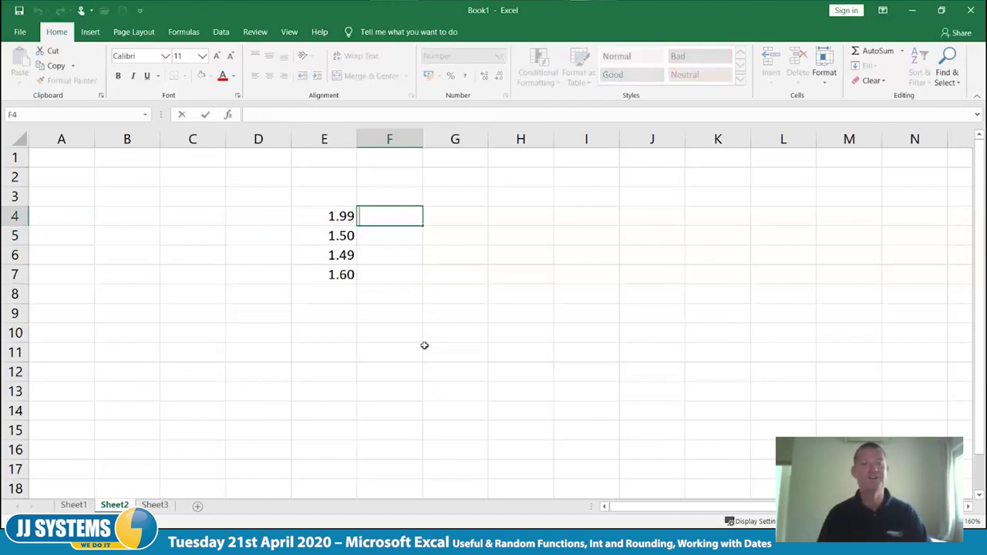
pyautogui.press('Escape')
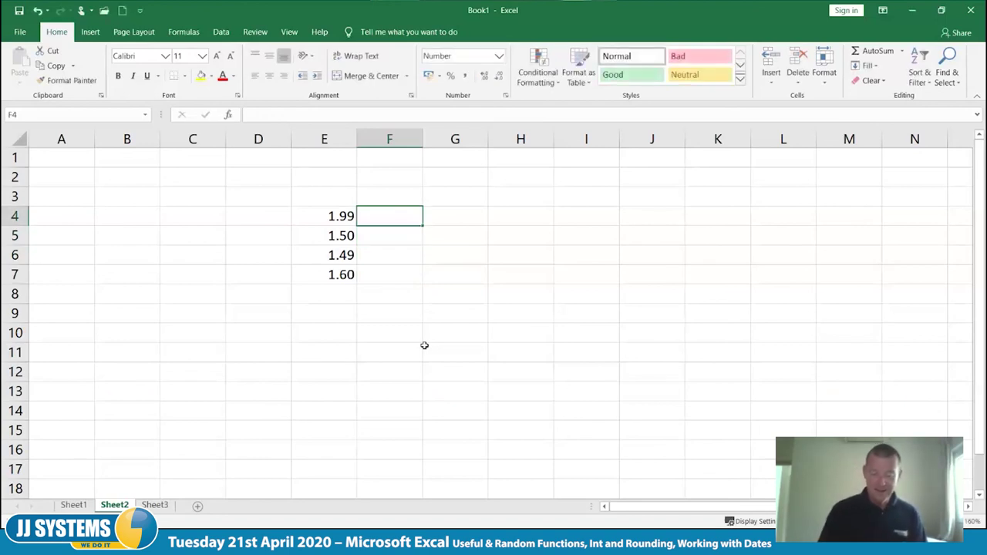
# Enter =ROUND(E4,0) in F4 and fill it down to F7, giving 2, 2, 1, 2.
pyautogui.write('=')
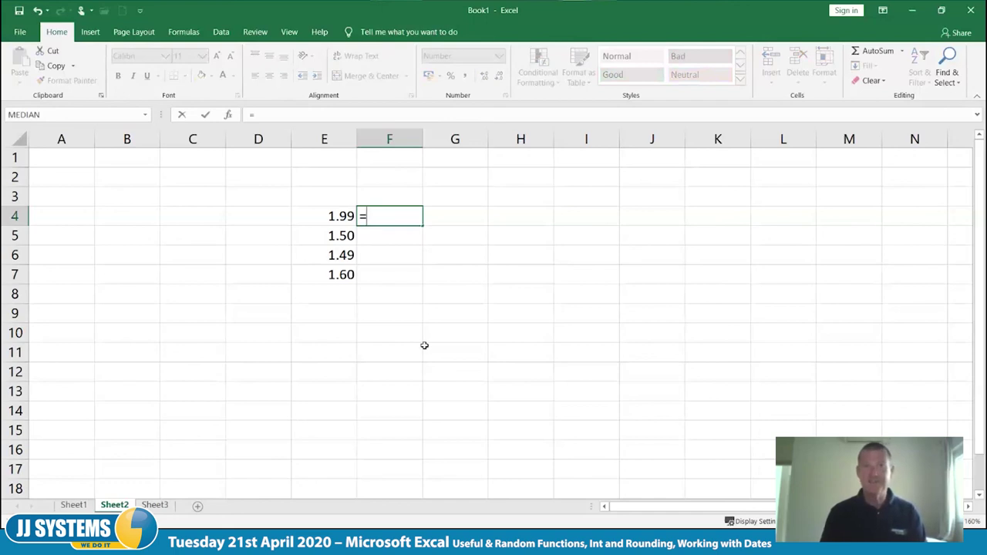
pyautogui.write('rounf')
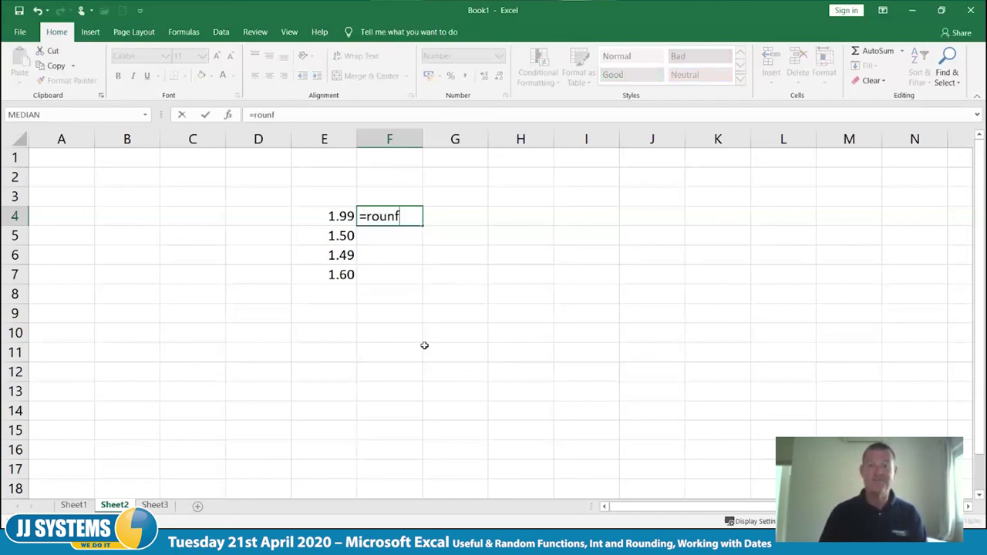
pyautogui.press('BackSpace')
pyautogui.write('d')
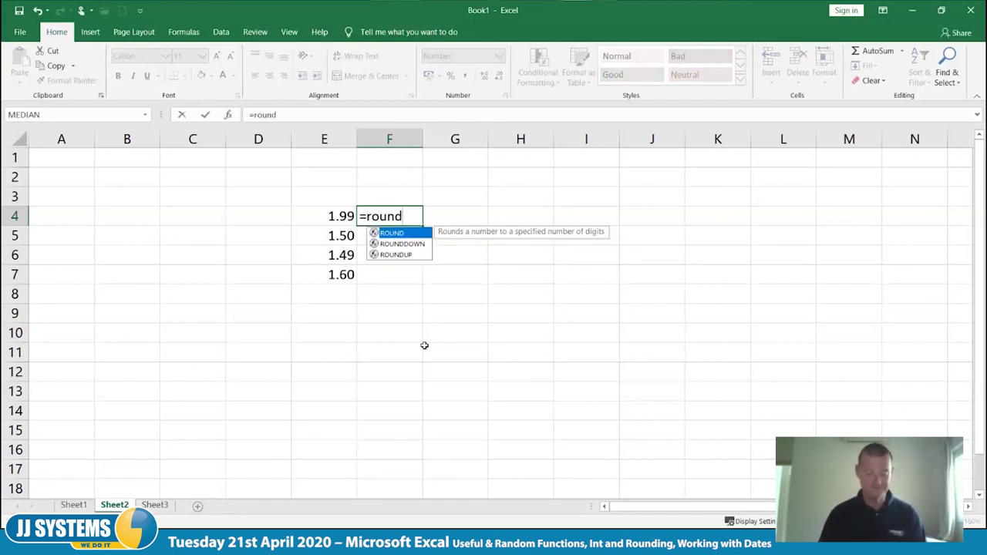
pyautogui.write('(')
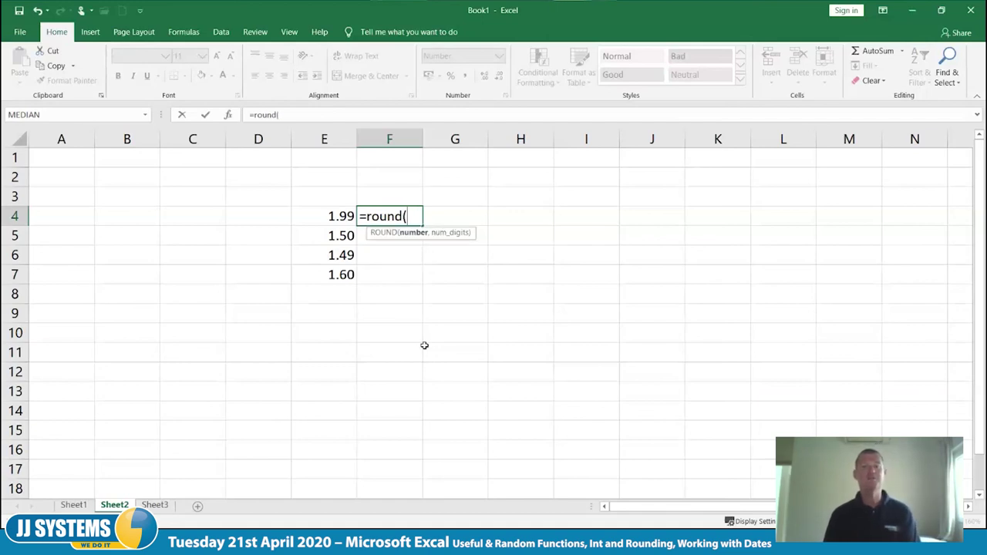
pyautogui.press('Left')
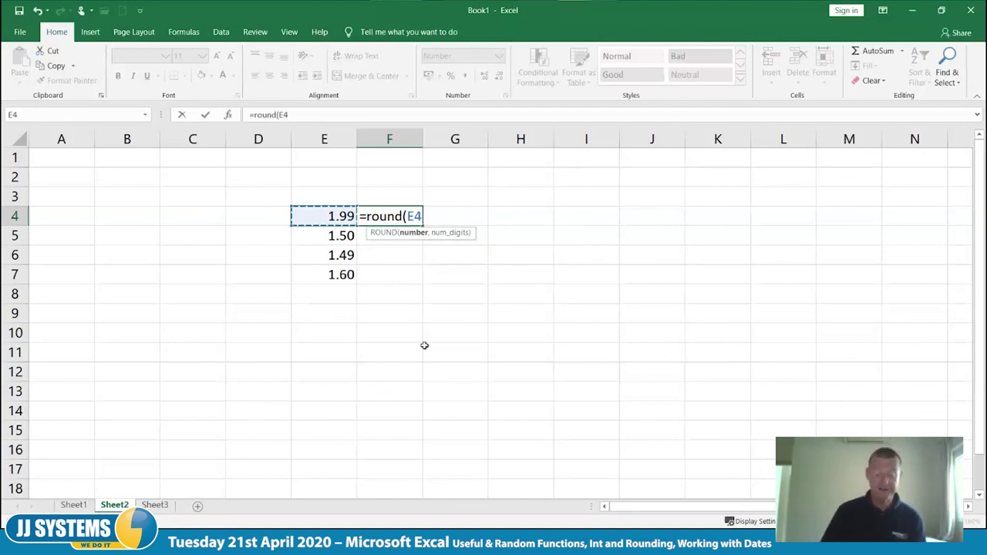
pyautogui.write(',')
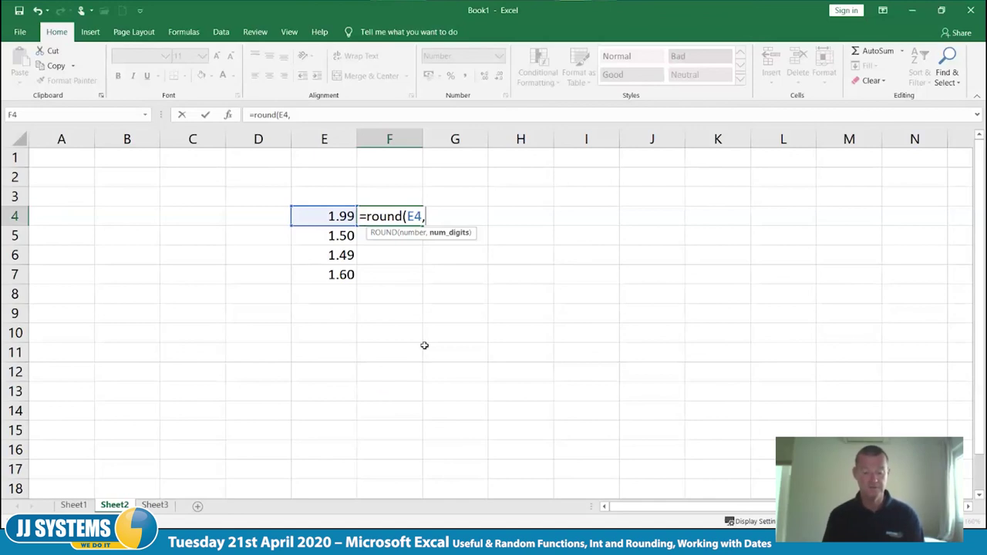
pyautogui.write('0')
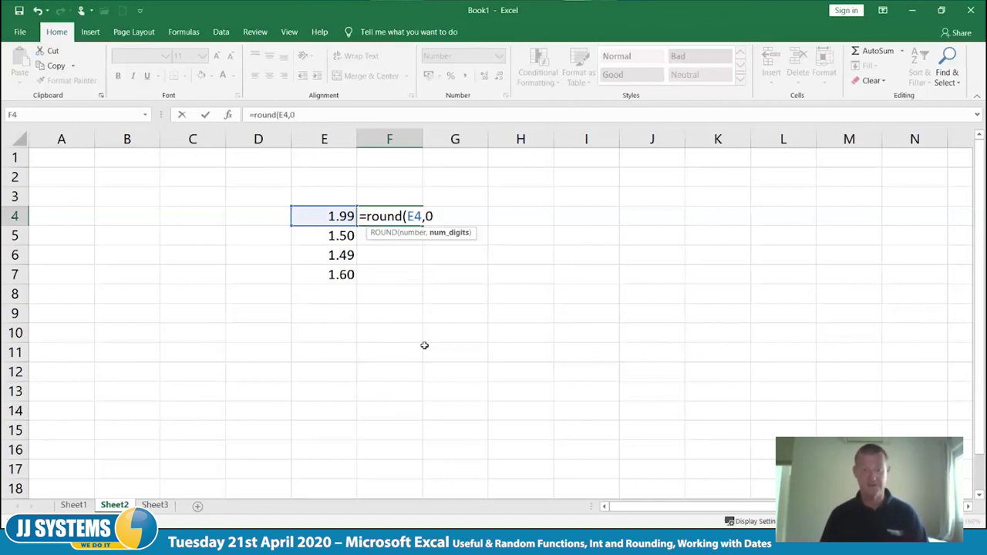
pyautogui.write(')')
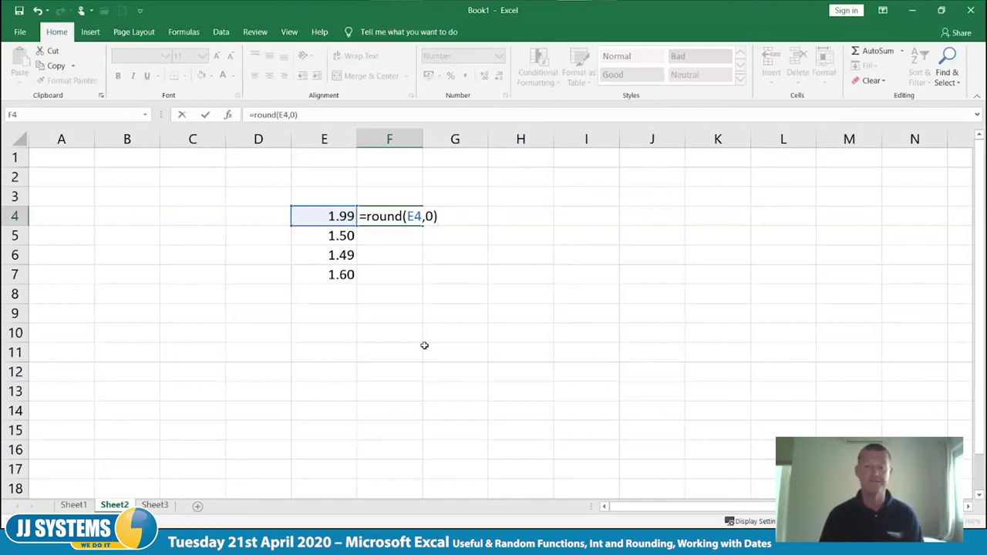
pyautogui.press('Tab')
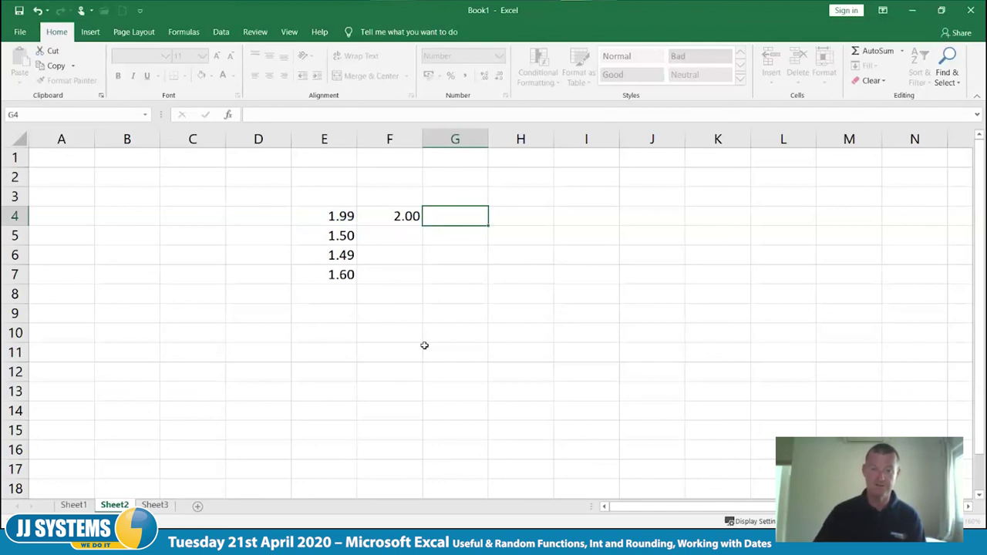
pyautogui.click(401, 222)
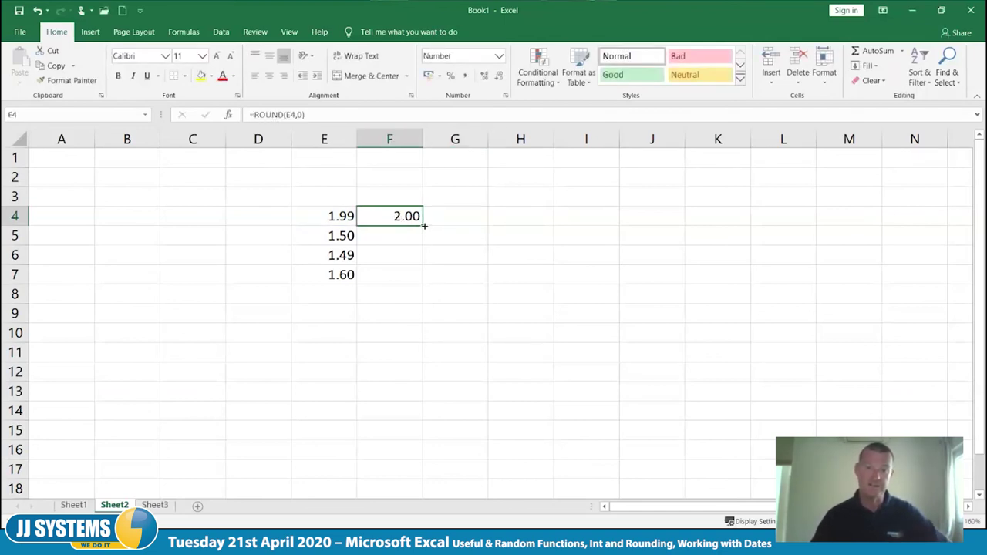
pyautogui.moveTo(425, 224); pyautogui.dragTo(423, 281)
pyautogui.click(418, 330)
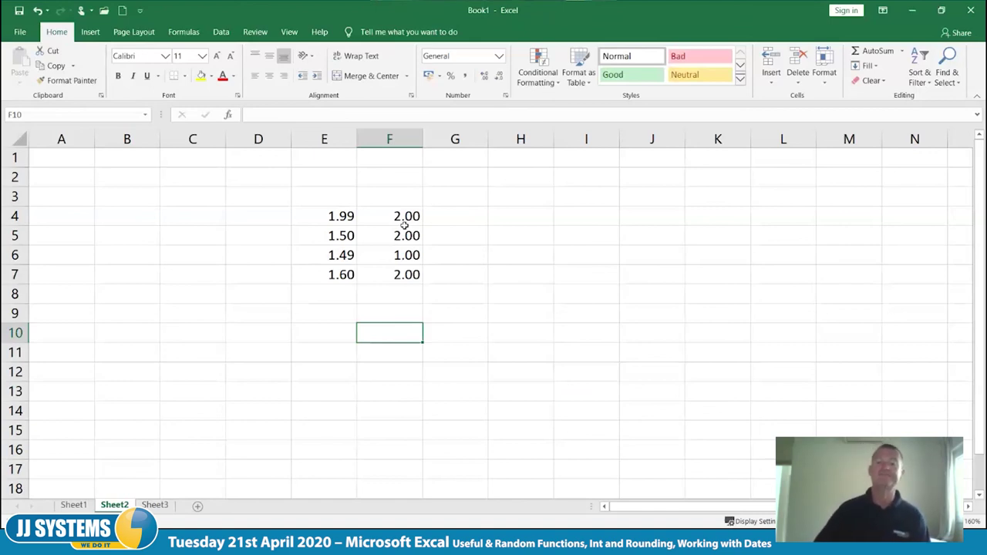
# Enter =ROUNDUP(E4,0) in G4 and fill it down to G7, giving 2.00 throughout.
pyautogui.click(458, 216)
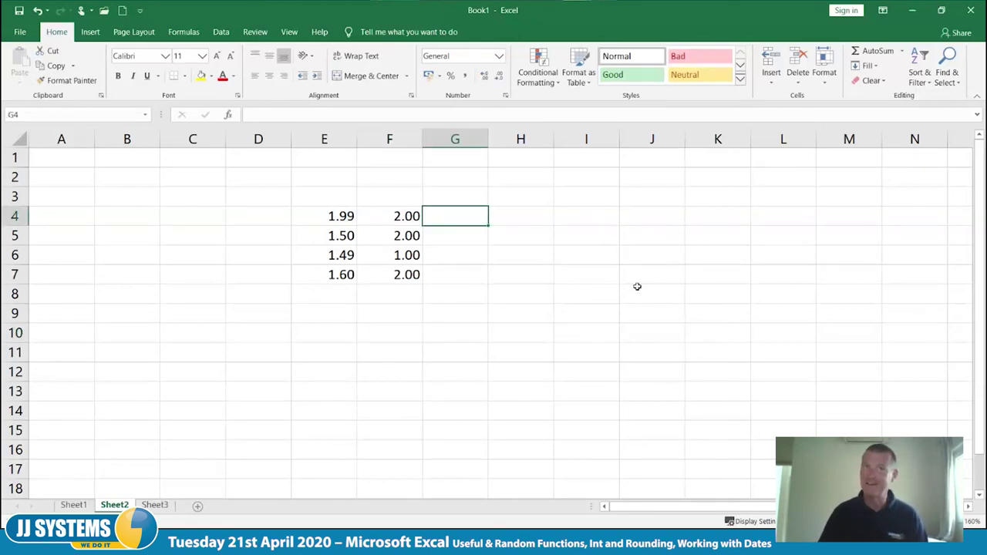
pyautogui.write('=')
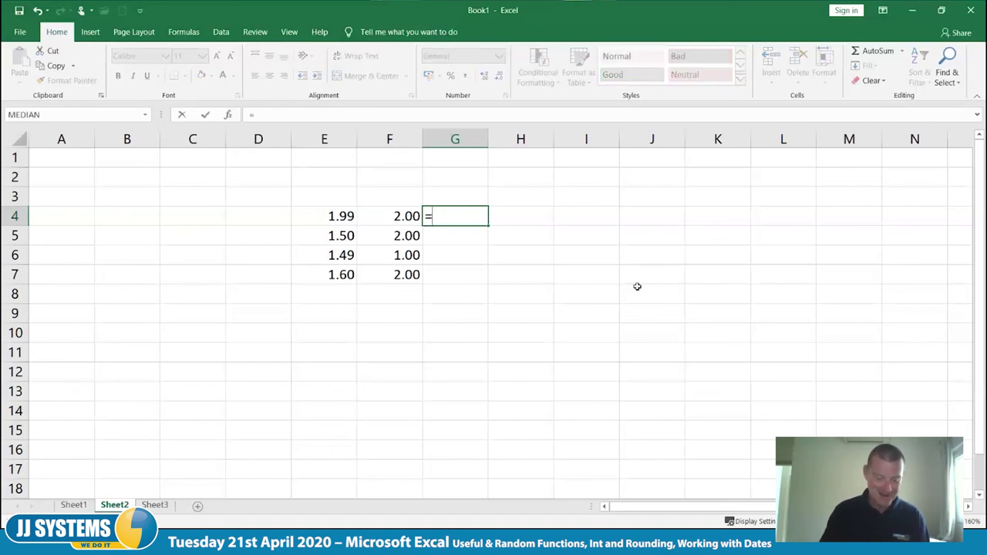
pyautogui.write('round')
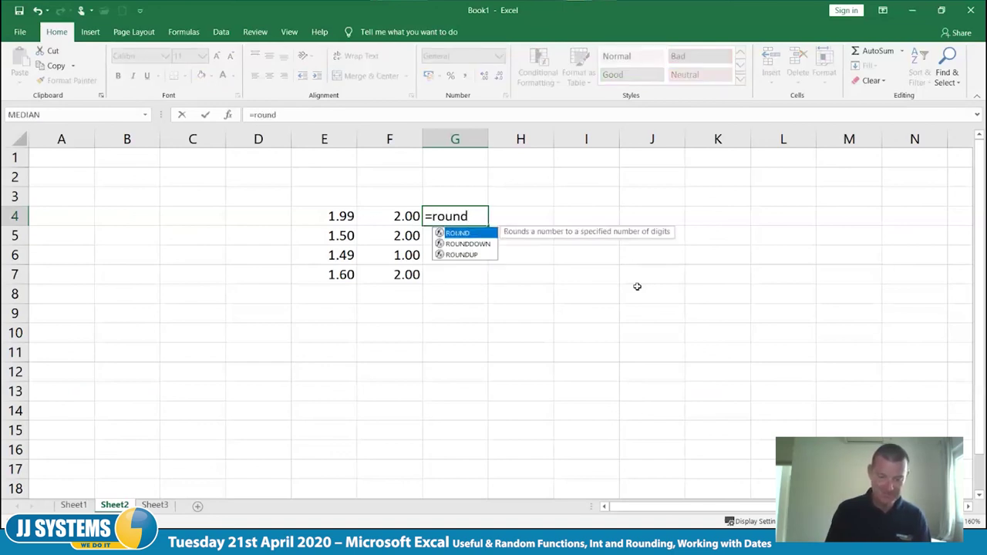
pyautogui.write('up(')
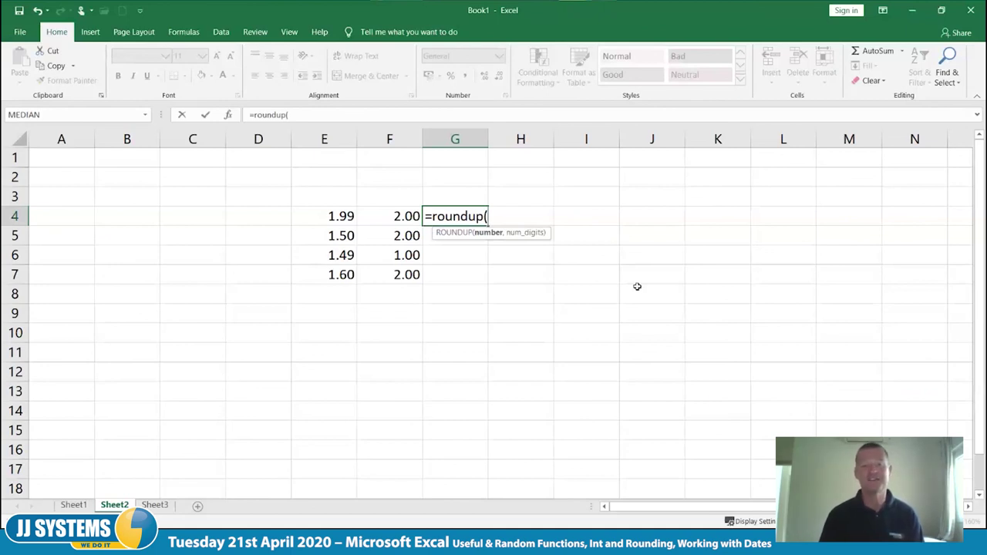
pyautogui.press('Left')
pyautogui.press('Left')
pyautogui.write(',')
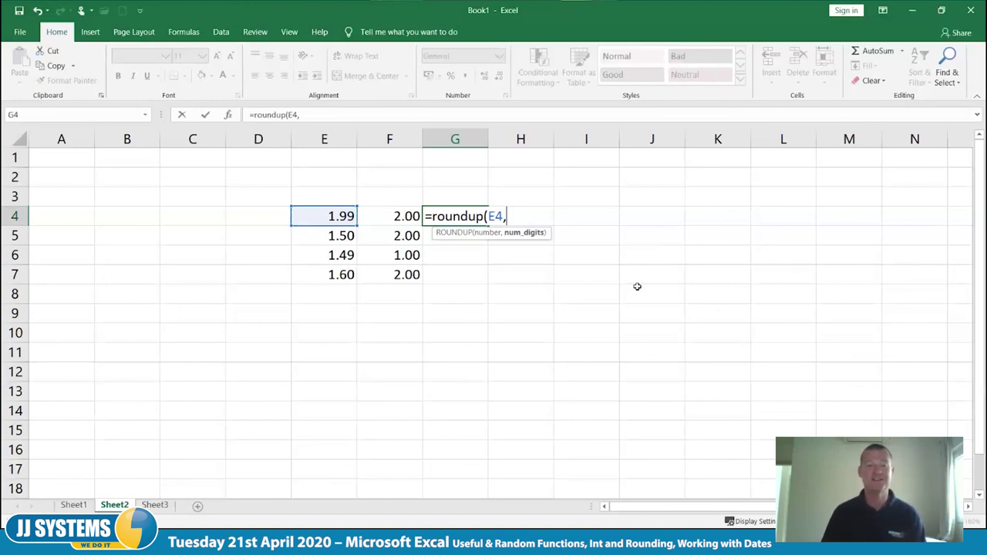
pyautogui.write('0')
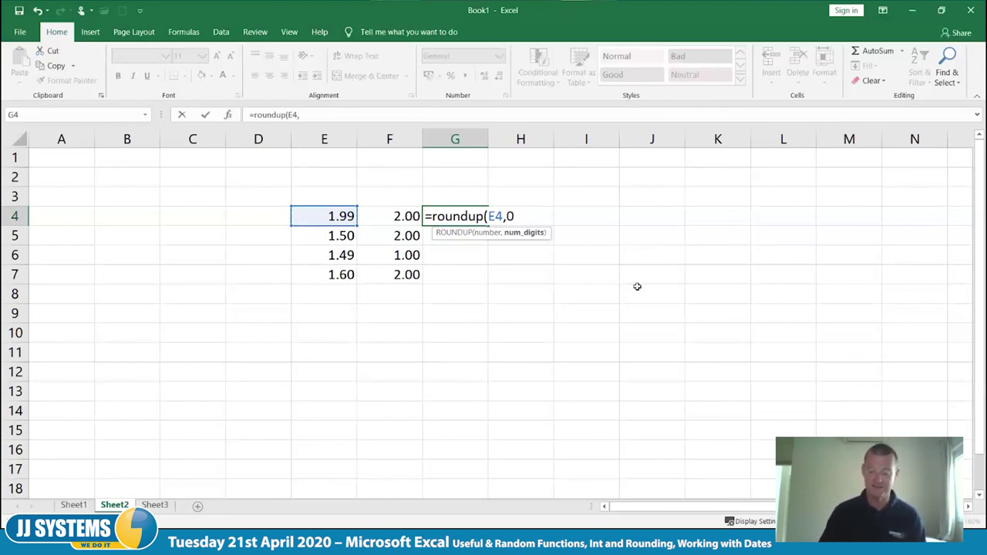
pyautogui.write(')')
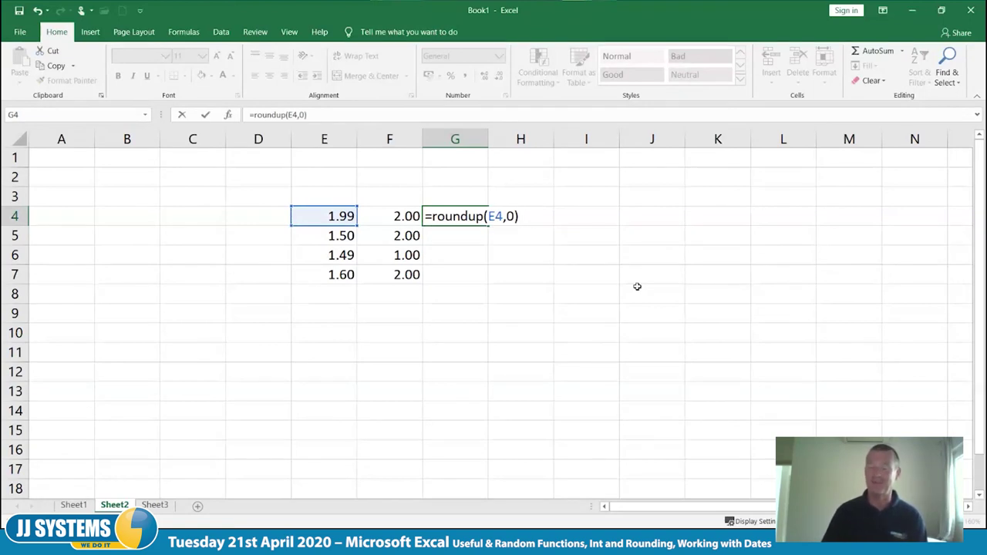
pyautogui.press('Tab')
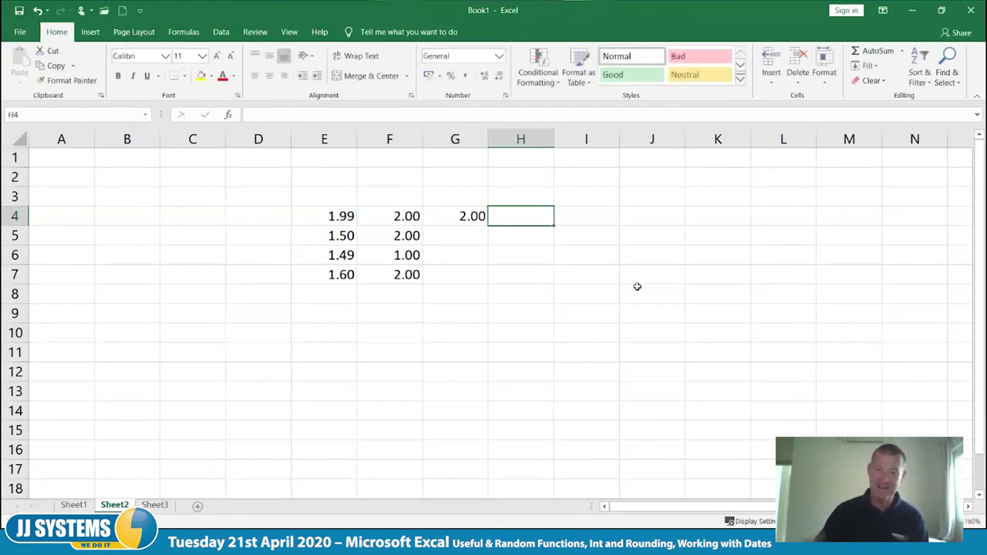
pyautogui.click(457, 218)
pyautogui.moveTo(488, 225); pyautogui.dragTo(488, 282)
pyautogui.click(474, 330)
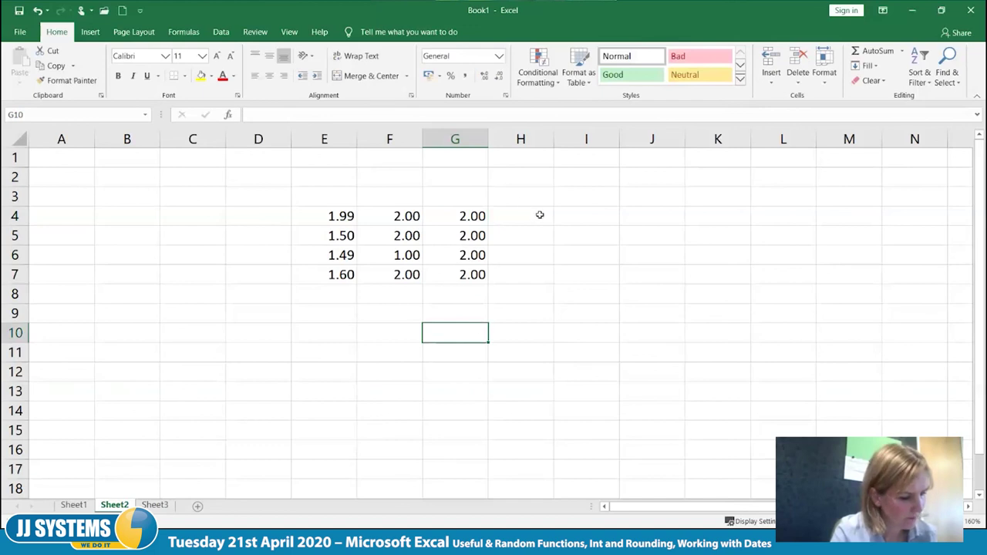
# Enter =ROUNDDOWN(E4,0) in H4 and fill it down to H7, giving 1.00 in each row.
pyautogui.click(514, 215)
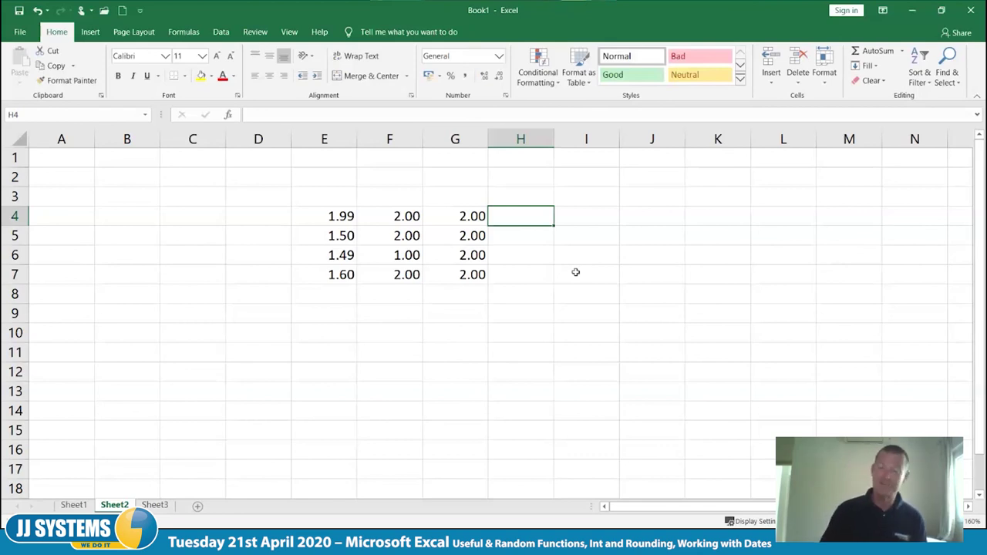
pyautogui.write('=')
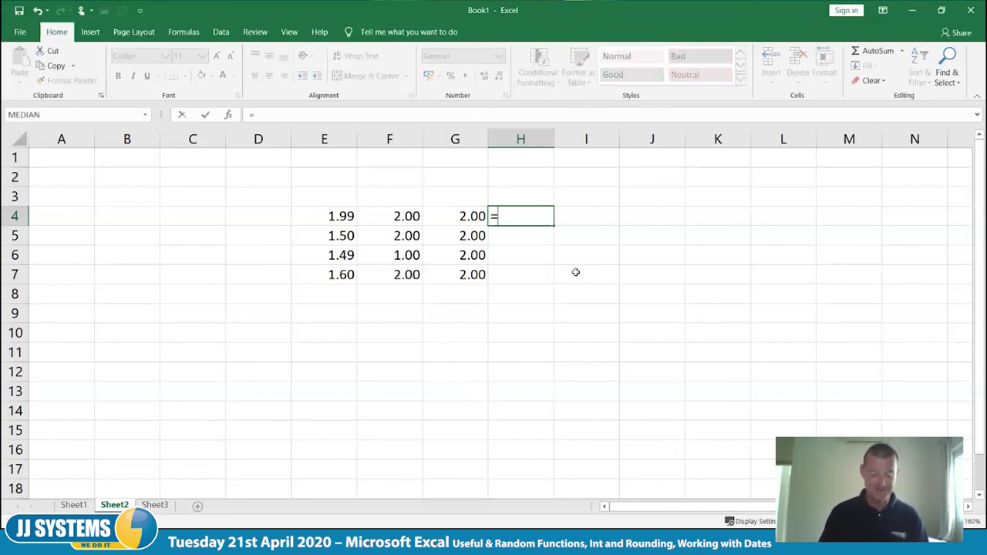
pyautogui.write('round')
pyautogui.press('Down')
pyautogui.press('Tab')
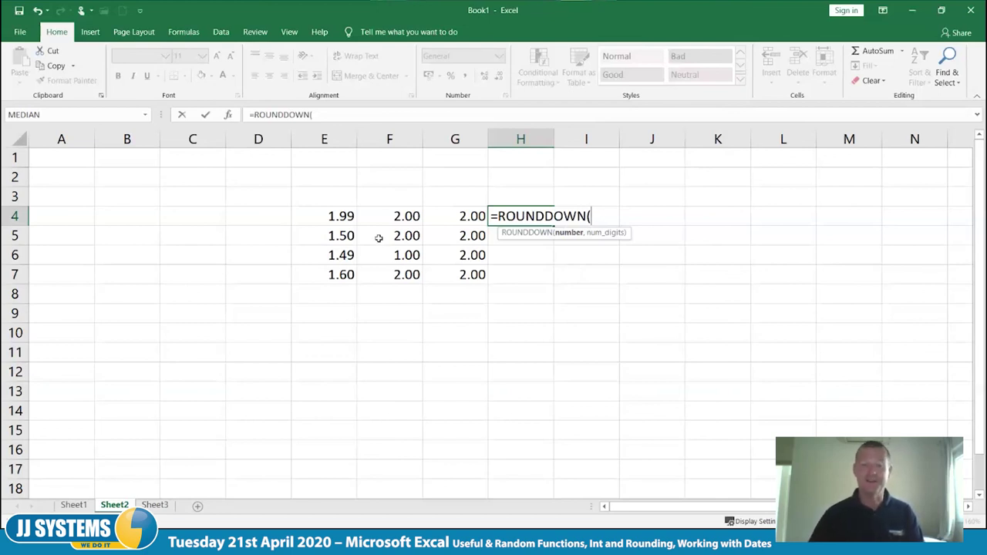
pyautogui.click(330, 217)
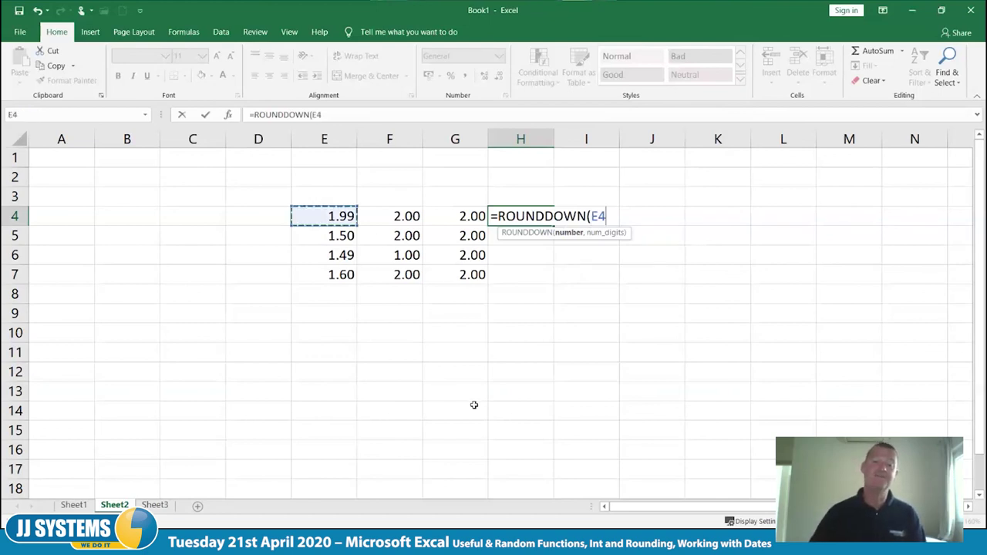
pyautogui.write(',0')
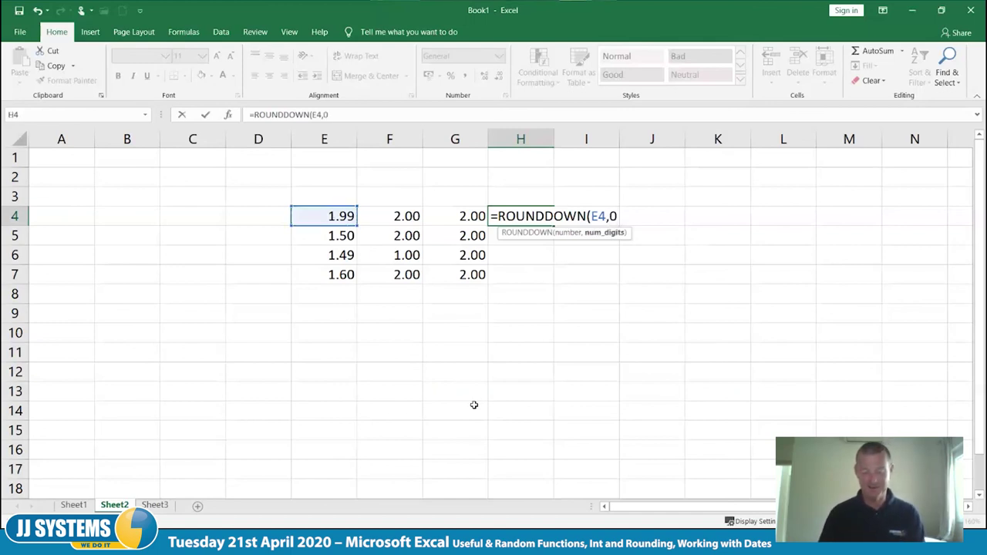
pyautogui.write(')')
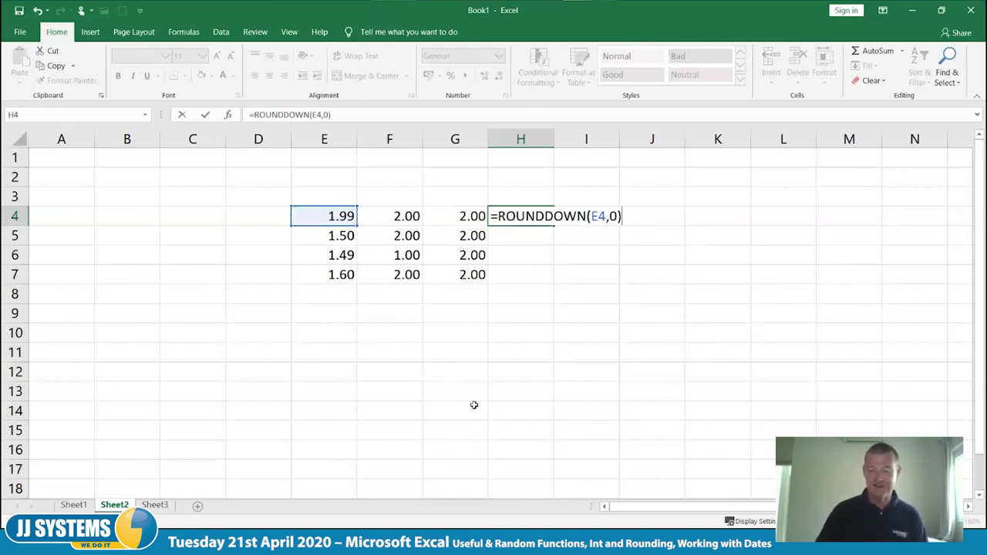
pyautogui.press('Tab')
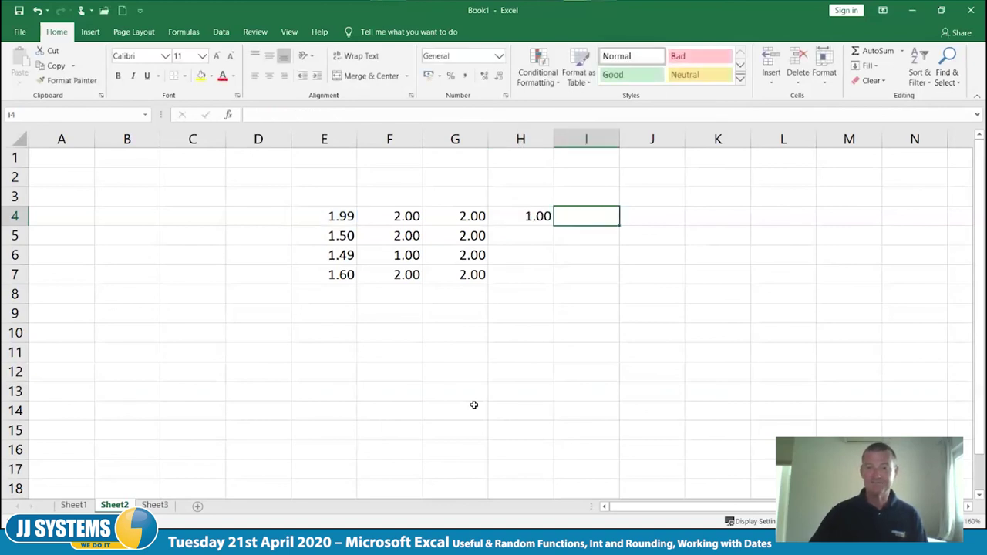
pyautogui.click(529, 221)
pyautogui.moveTo(554, 226); pyautogui.dragTo(555, 284)
pyautogui.click(524, 371)
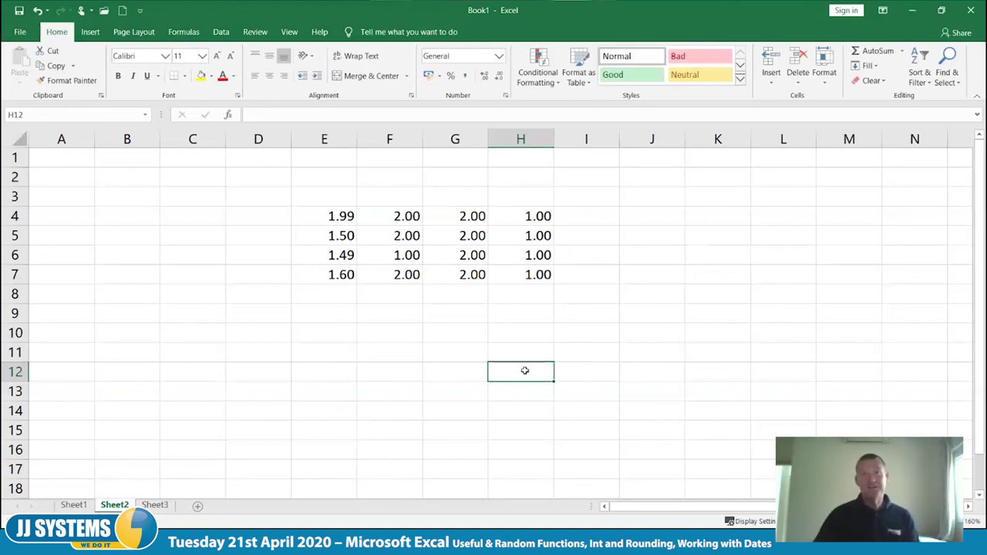
pyautogui.click(413, 273)
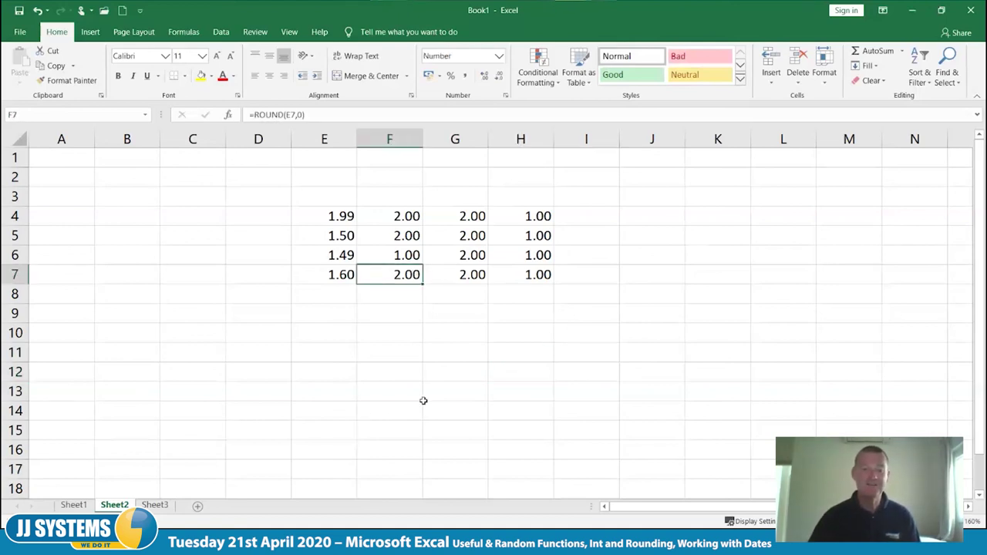
pyautogui.press('F2')
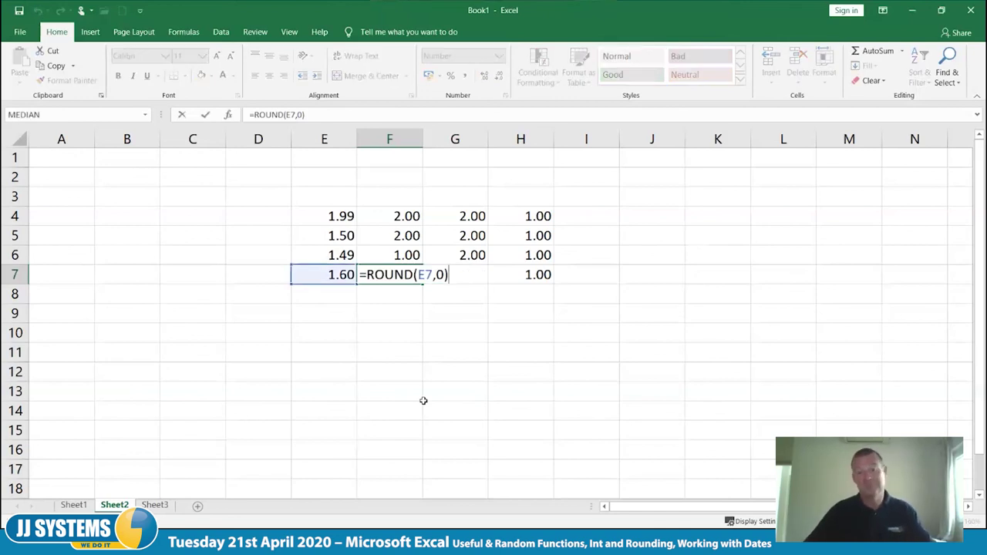
pyautogui.press('Escape')
pyautogui.press('Right')
pyautogui.press('F2')
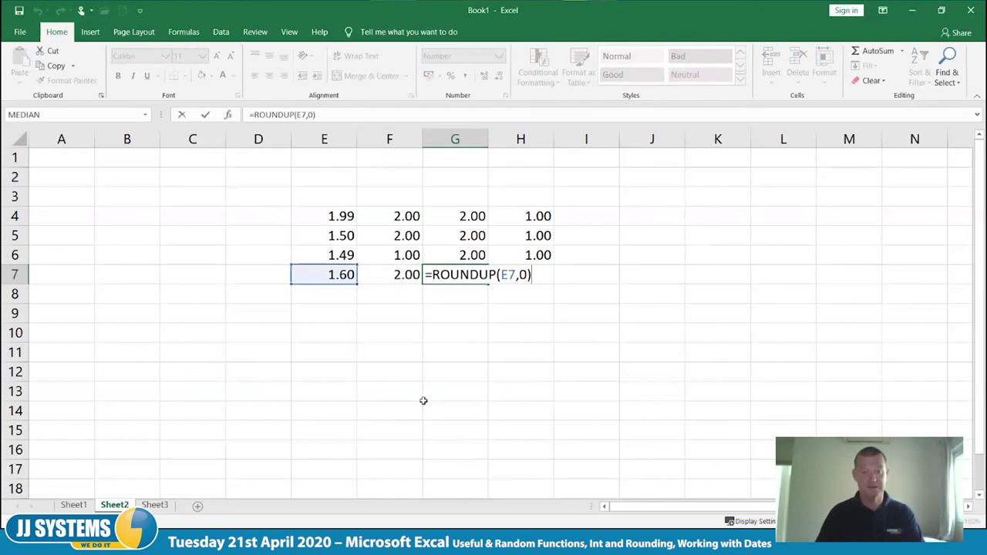
pyautogui.press('Escape')
pyautogui.press('Right')
pyautogui.press('F2')
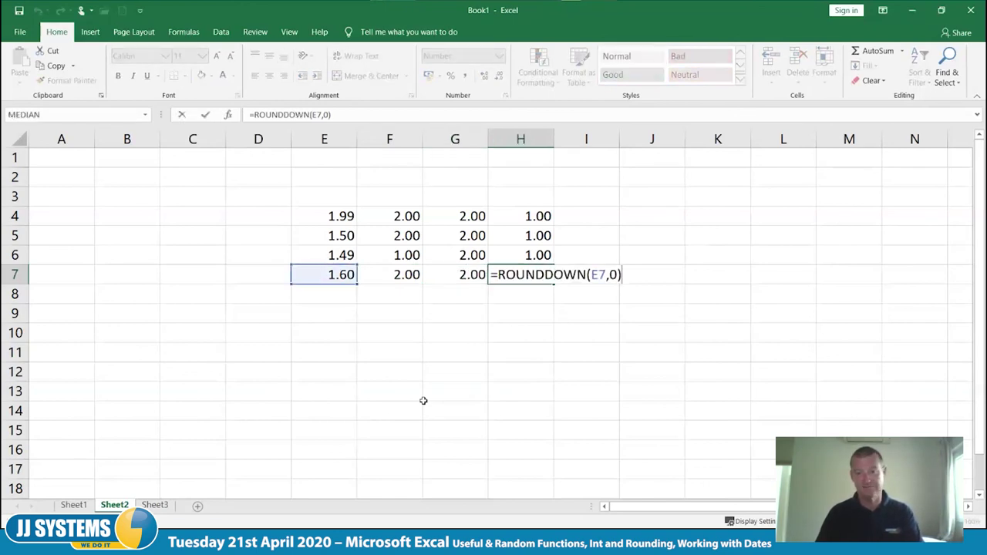
pyautogui.press('Escape')
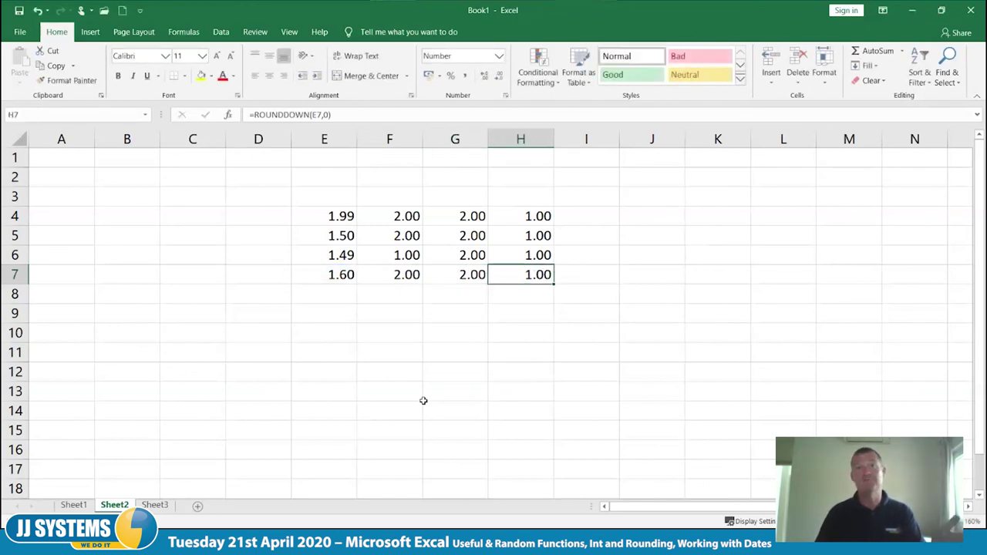
pyautogui.press('Down')
pyautogui.press('Down')
pyautogui.press('Down')
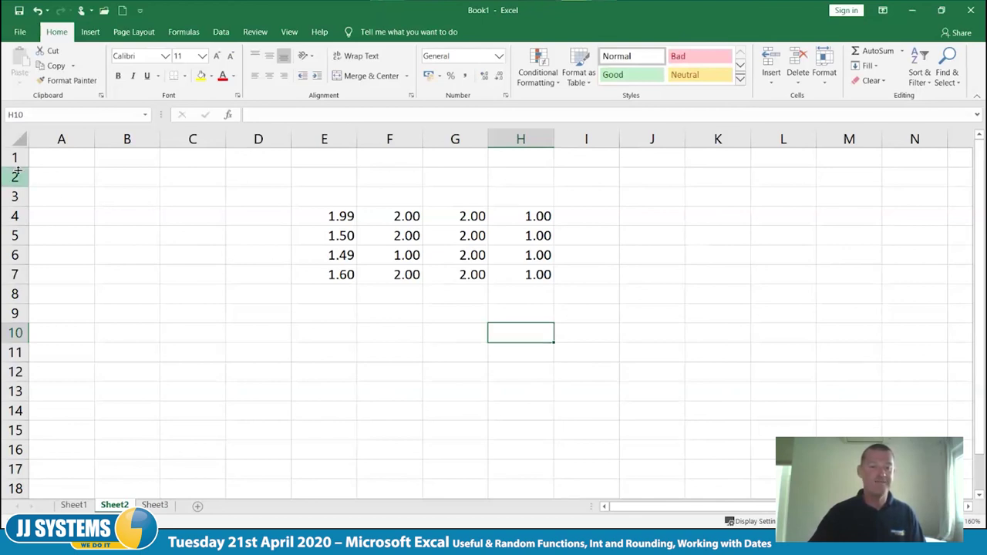
# Delete rows 2 through 13, removing the sample values and rounding formulas.
pyautogui.moveTo(17, 176); pyautogui.dragTo(19, 366)
pyautogui.rightClick(20, 337)
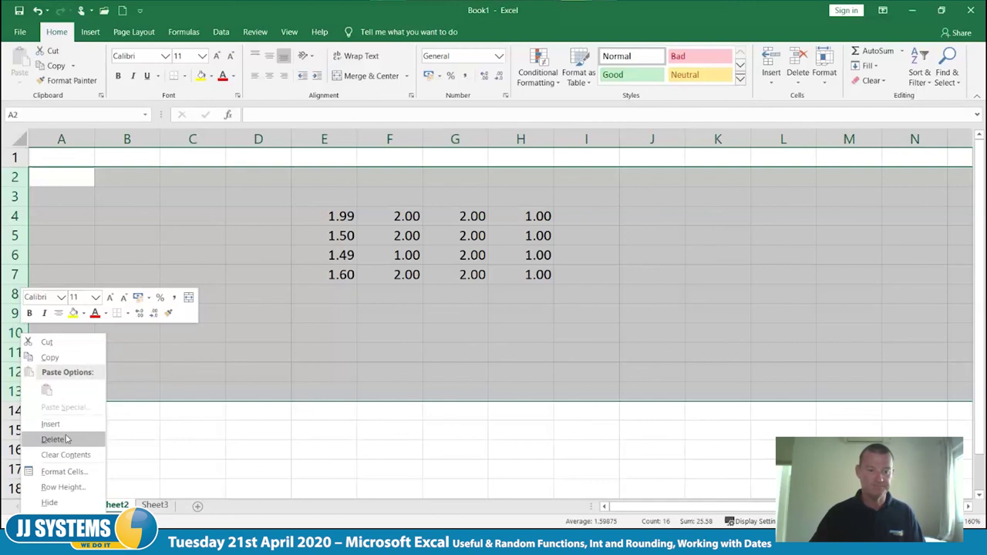
pyautogui.click(66, 439)
pyautogui.click(390, 219)
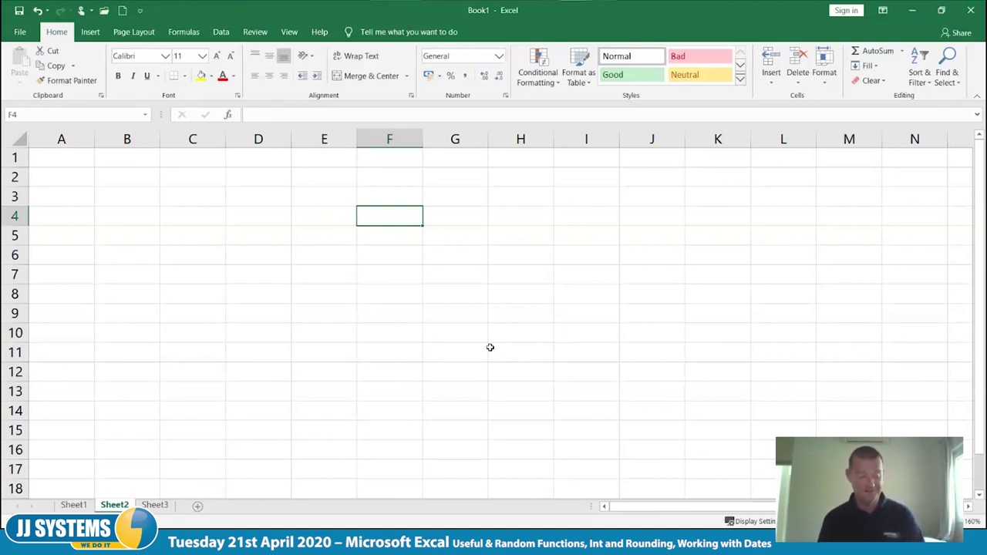
# Enter 25/12/2020 in F4, replacing the first entry 12/3/20.
pyautogui.write('12')
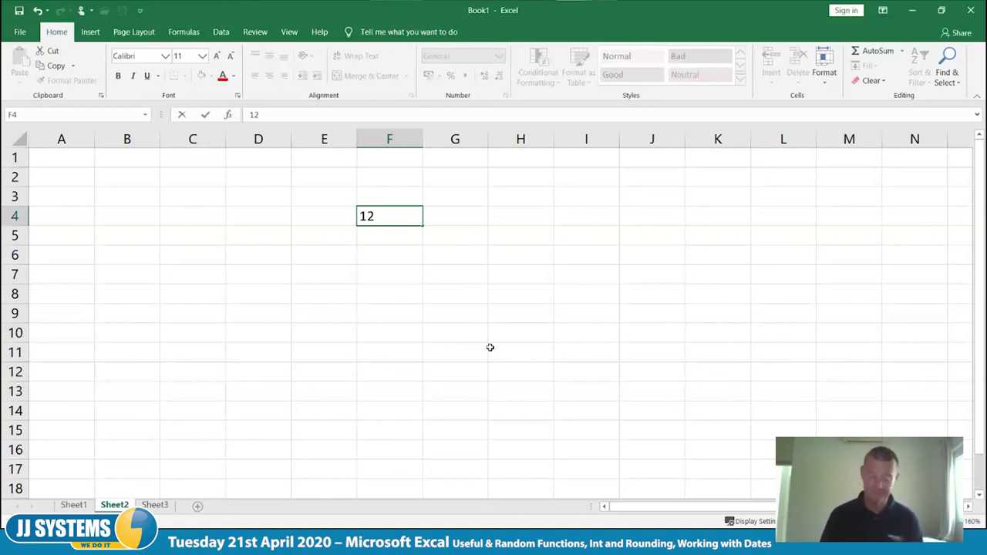
pyautogui.write('/')
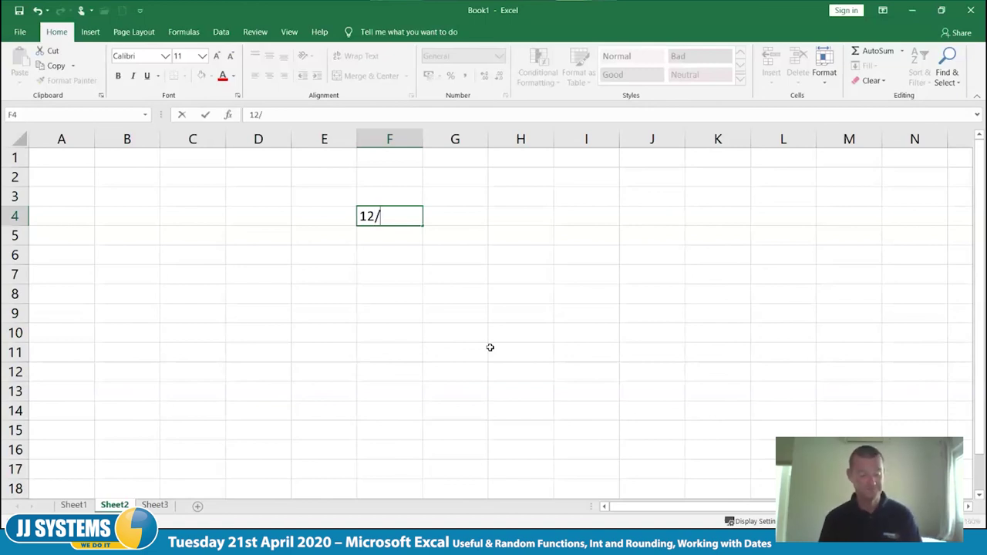
pyautogui.write('3')
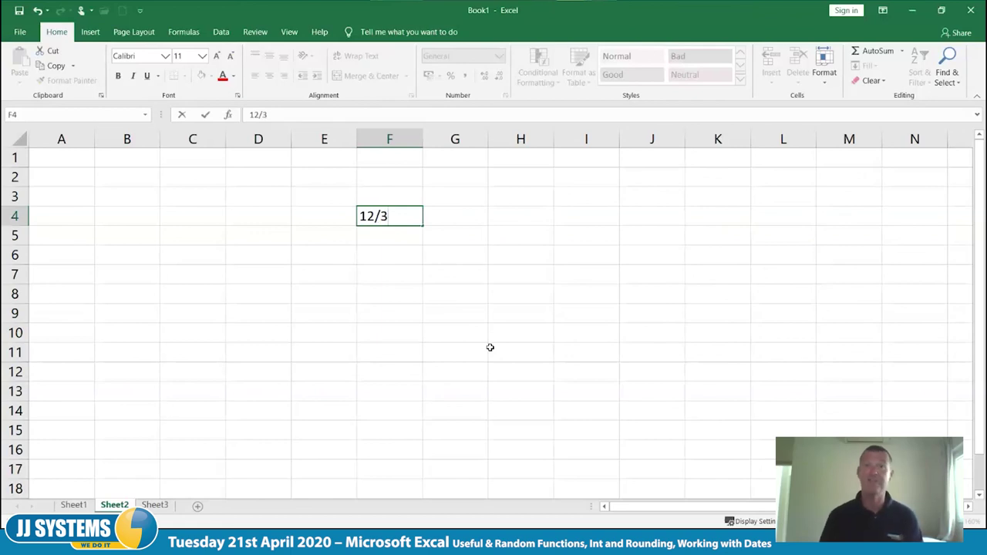
pyautogui.write('/')
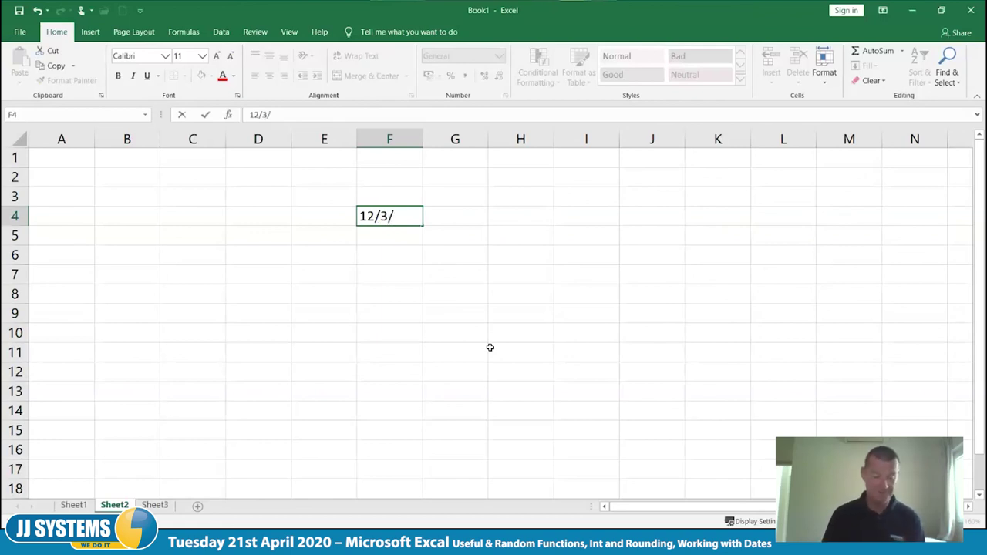
pyautogui.write('20')
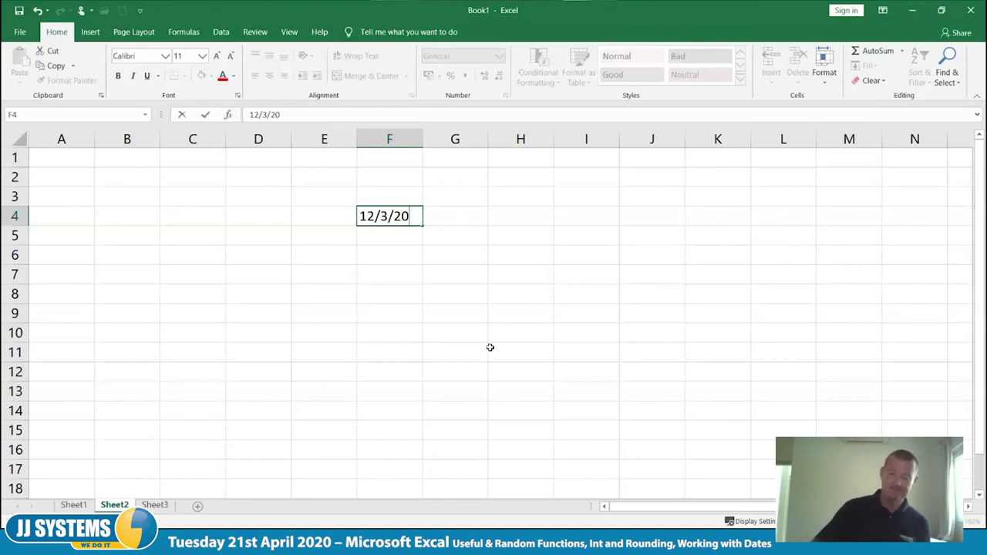
pyautogui.press('Tab')
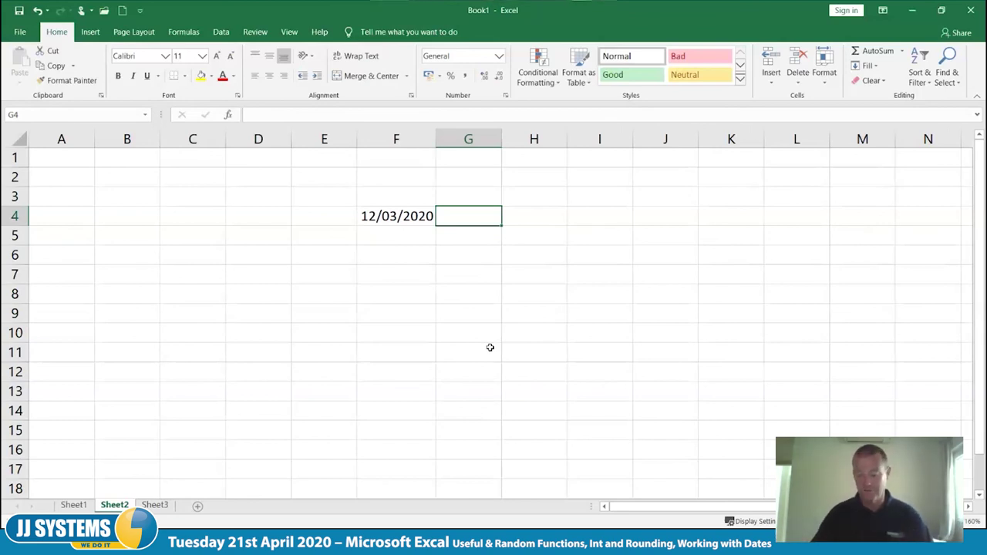
pyautogui.press('Left')
pyautogui.write('25/12/2020')
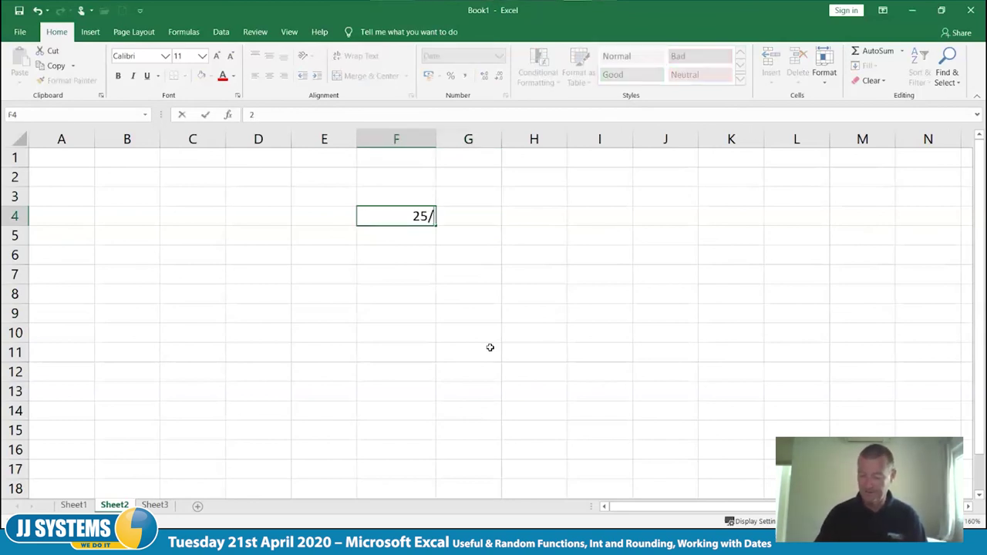
pyautogui.press('Tab')
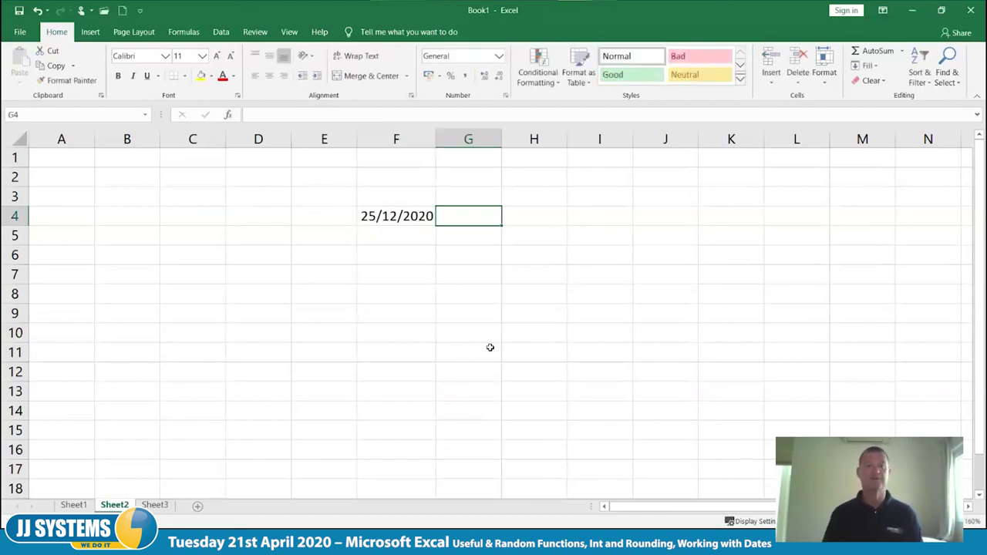
# Enter the date 25/12 in F6, which displays as 25-Dec.
pyautogui.press('Down')
pyautogui.press('Down')
pyautogui.press('Left')
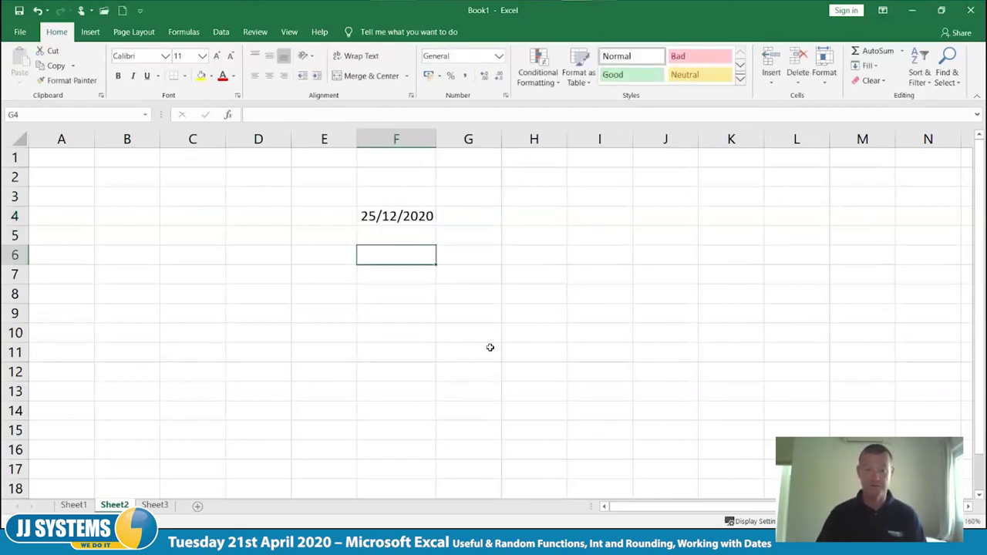
pyautogui.write('25/12')
pyautogui.press('Tab')
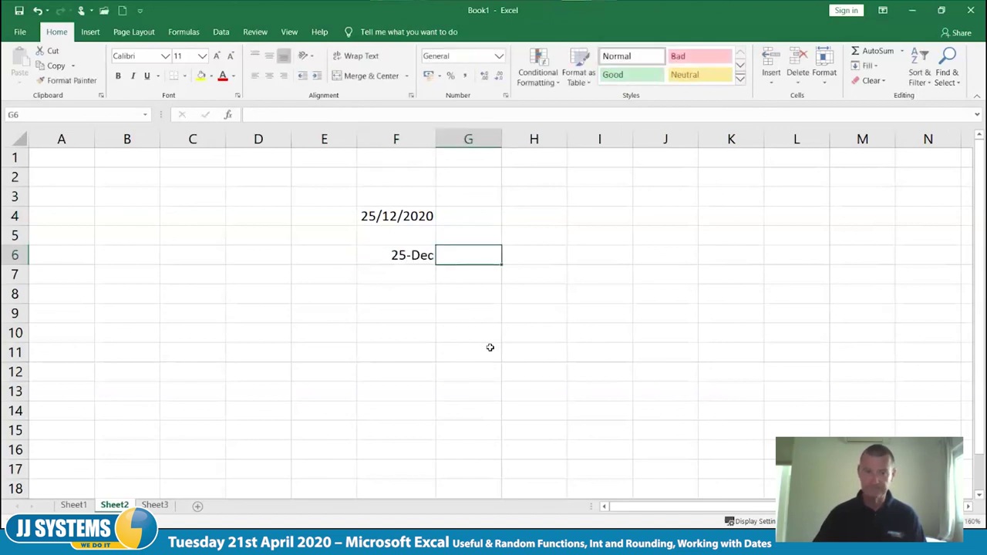
# Enter 21/4 in F8 and 7/07/20 in F10.
pyautogui.press('Down')
pyautogui.press('Down')
pyautogui.press('Left')
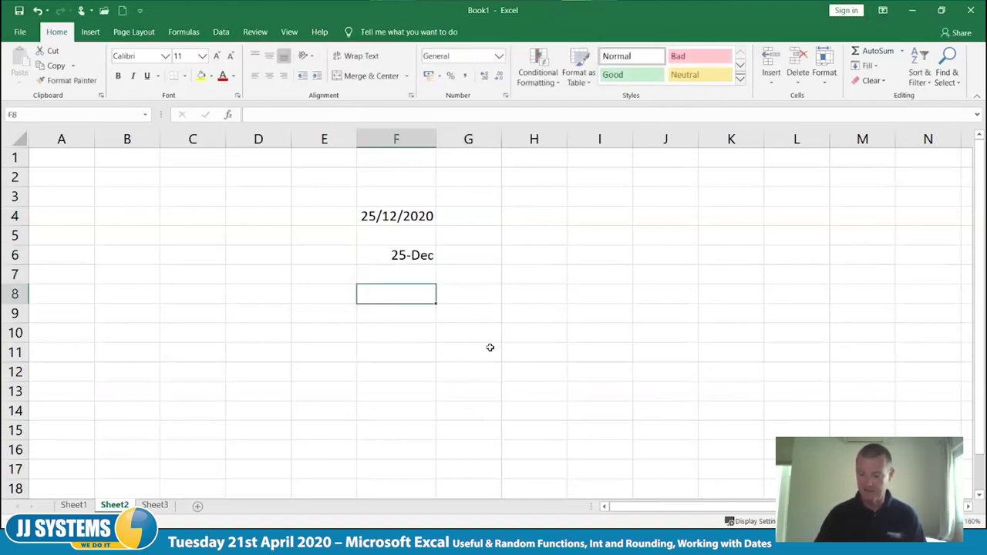
pyautogui.write('21/4')
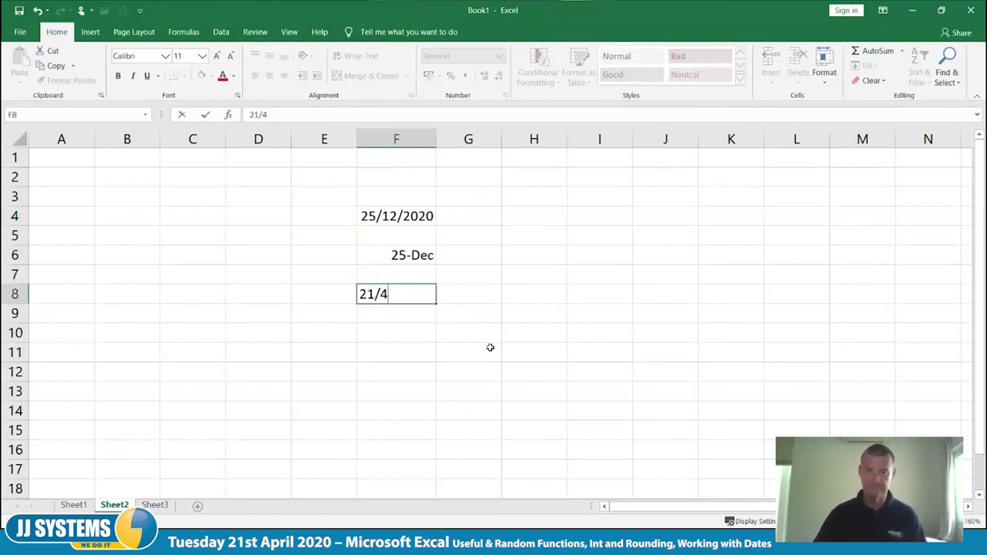
pyautogui.press('Tab')
pyautogui.press('Down')
pyautogui.press('Down')
pyautogui.press('Left')
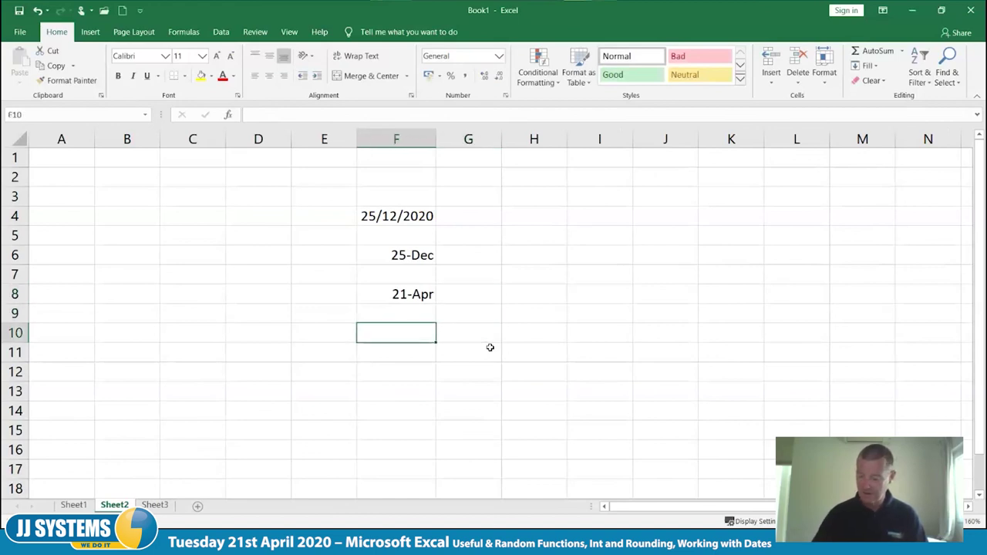
pyautogui.write('7')
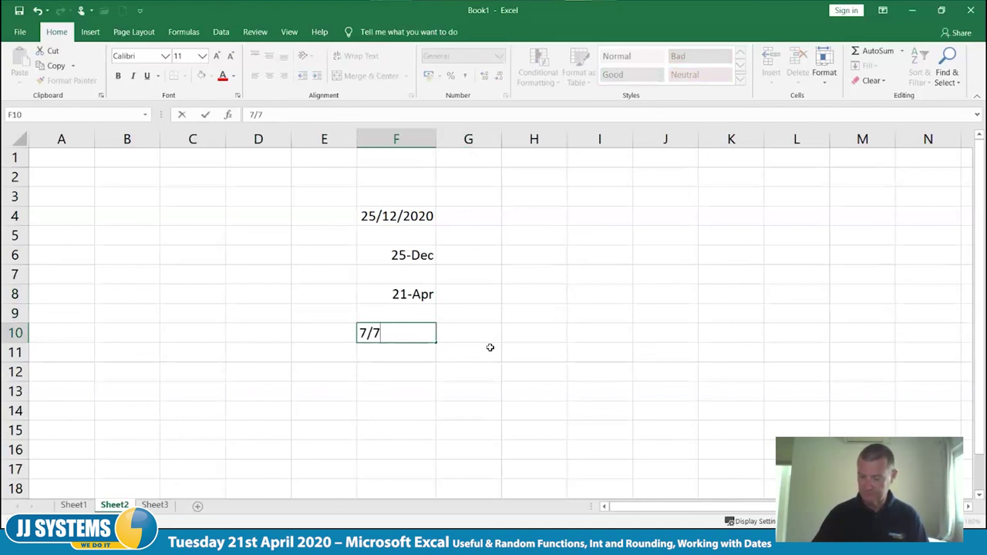
pyautogui.write('/07/20')
pyautogui.press('Tab')
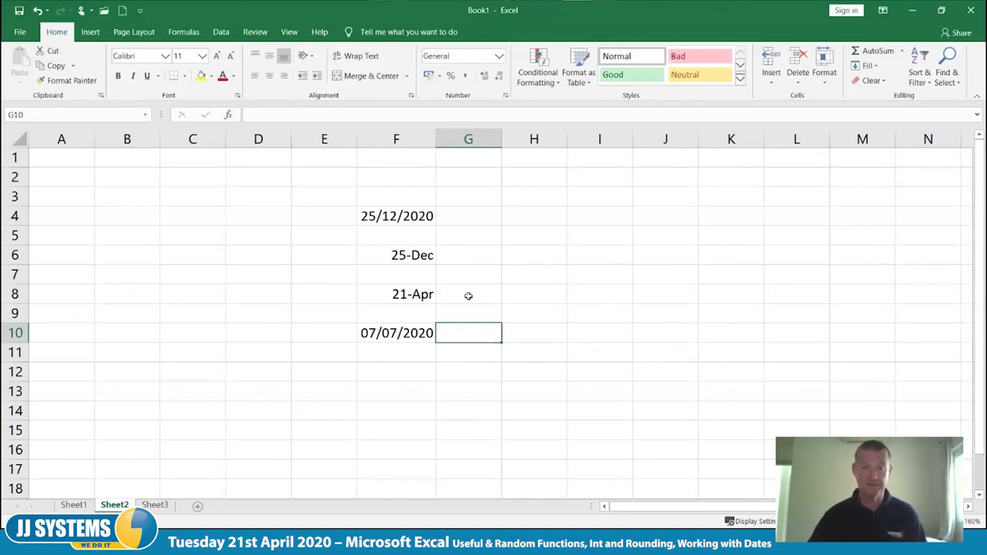
# Give the dates in F4:F10 the long '14 March 2012' date format, then reselect F4.
pyautogui.moveTo(403, 216); pyautogui.dragTo(402, 334)
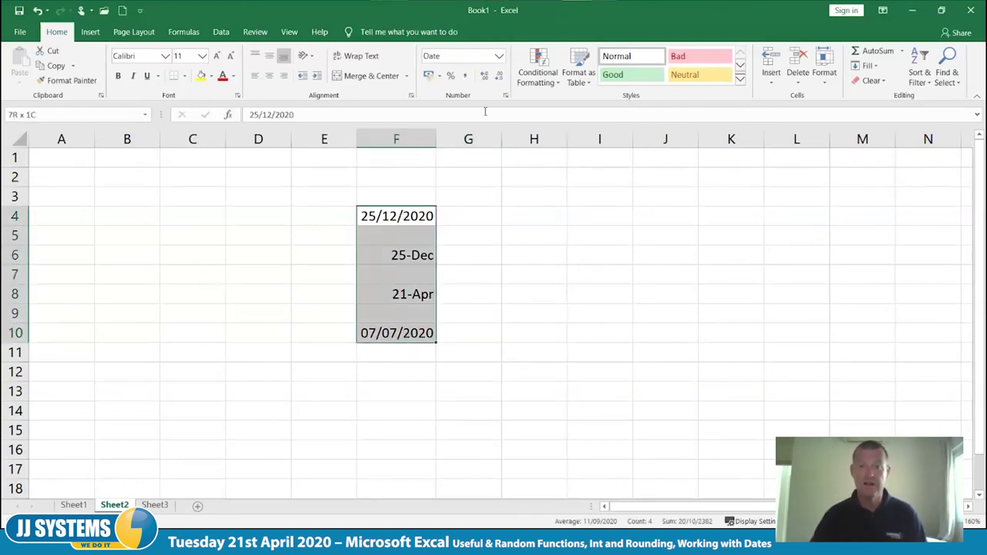
pyautogui.click(499, 57)
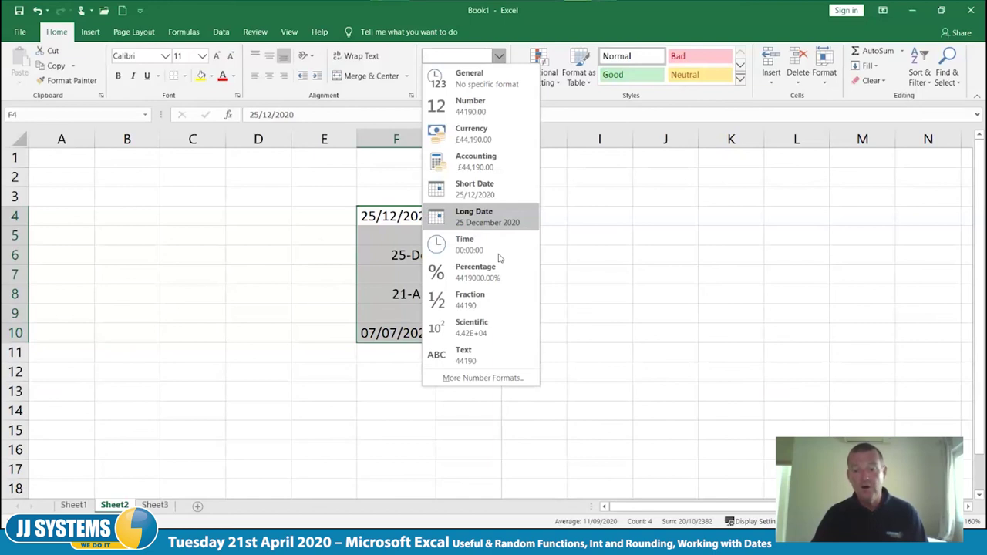
pyautogui.click(491, 380)
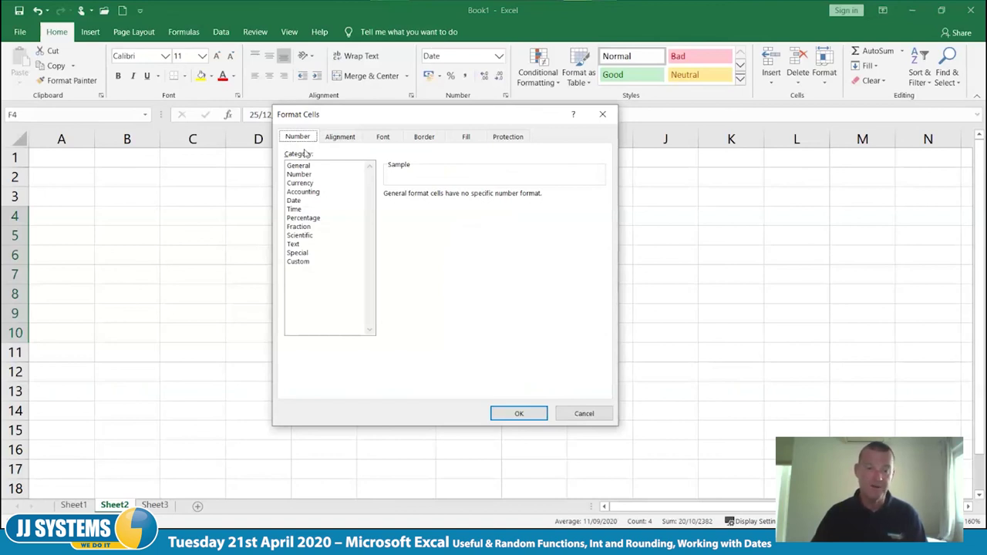
pyautogui.click(296, 201)
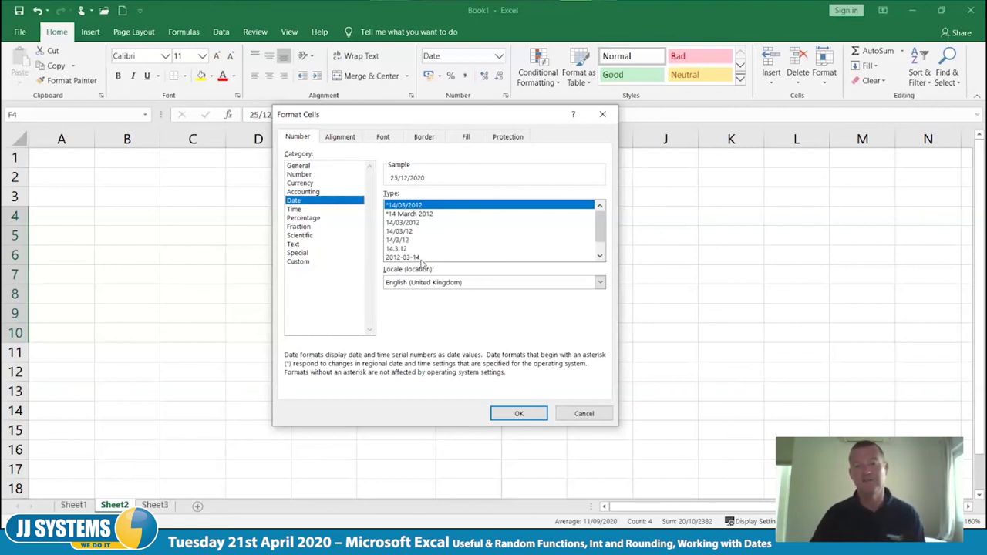
pyautogui.click(424, 213)
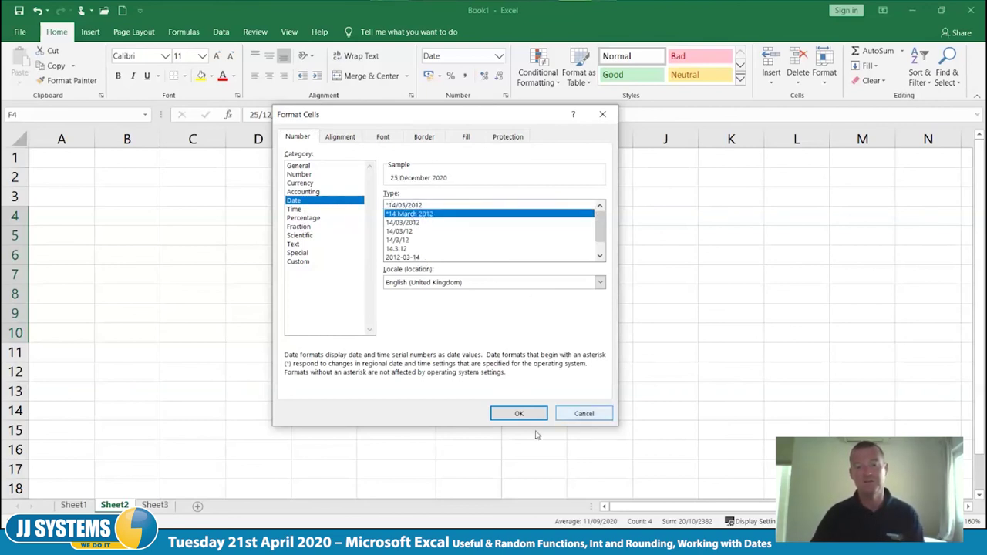
pyautogui.click(519, 414)
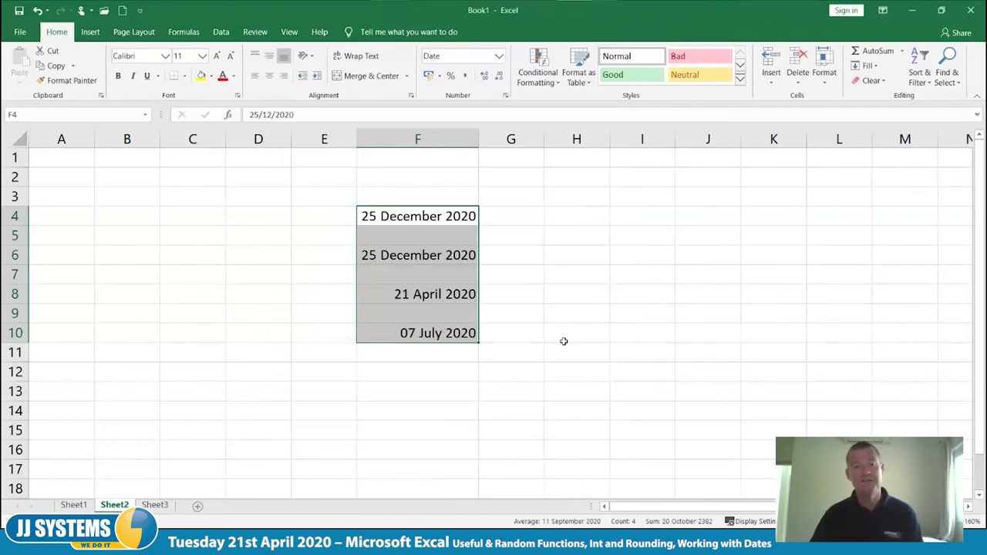
pyautogui.click(566, 339)
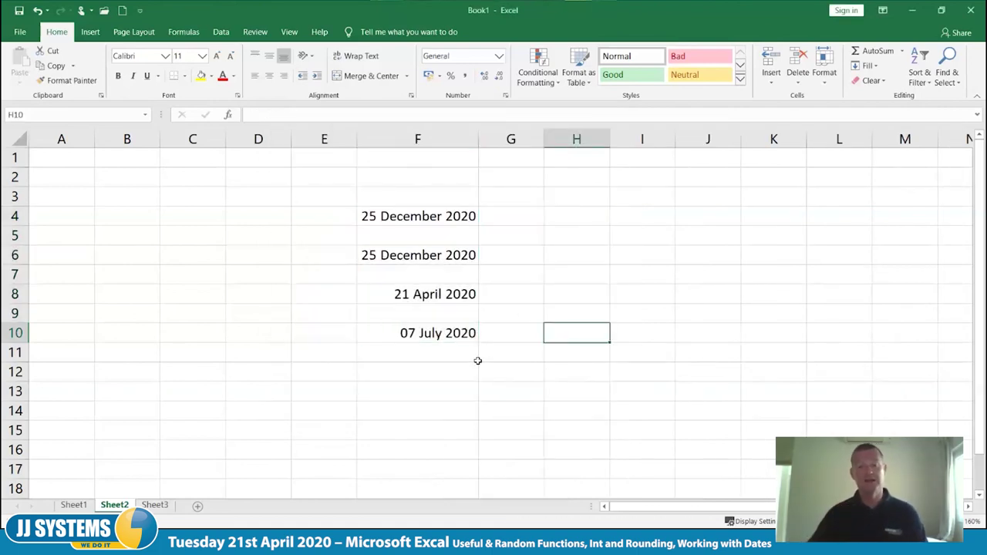
pyautogui.click(409, 216)
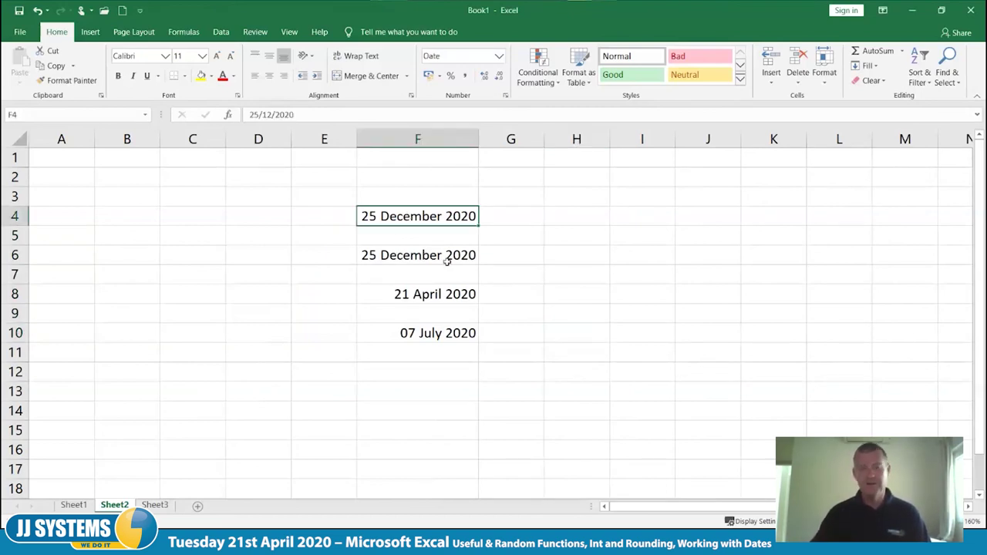
# Clear the date in F4 and enter '21st Sept' in F12, where it stays text.
pyautogui.press('Delete')
pyautogui.click(541, 313)
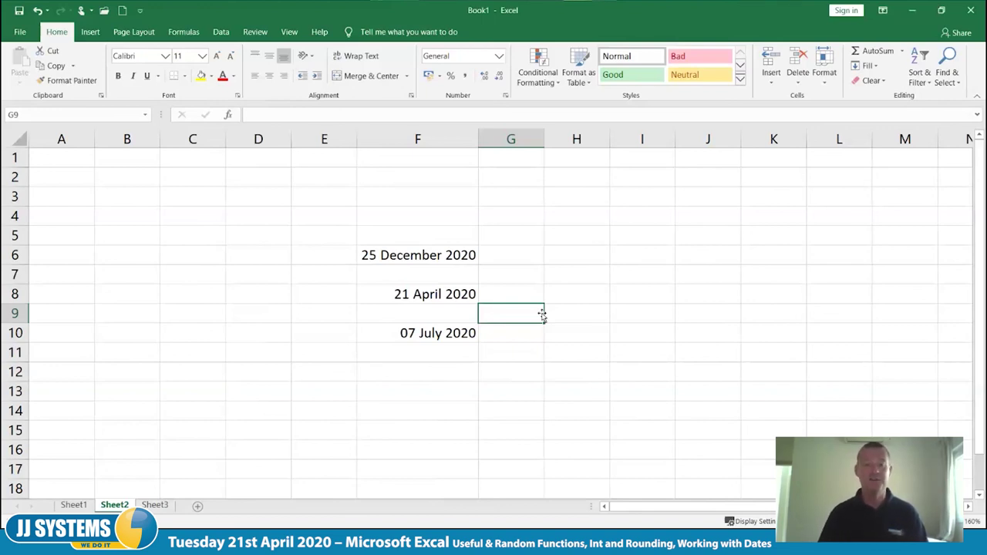
pyautogui.press('Down')
pyautogui.press('Down')
pyautogui.press('Down')
pyautogui.press('Left')
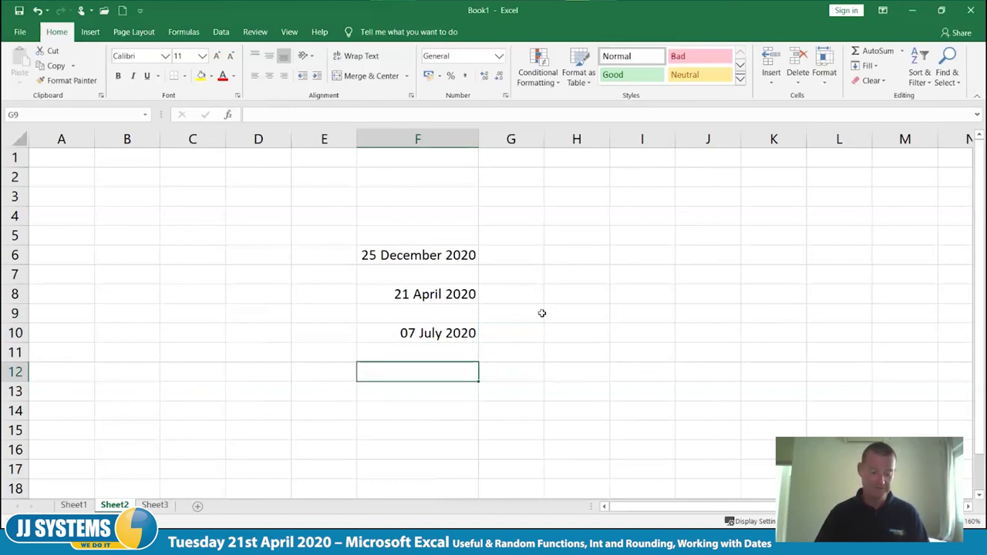
pyautogui.write('21st ')
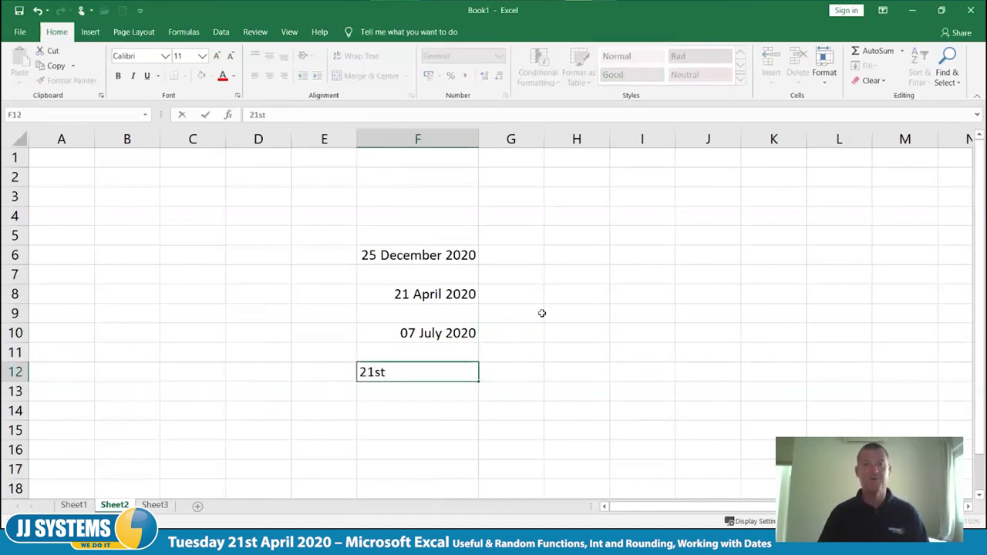
pyautogui.write('Sept')
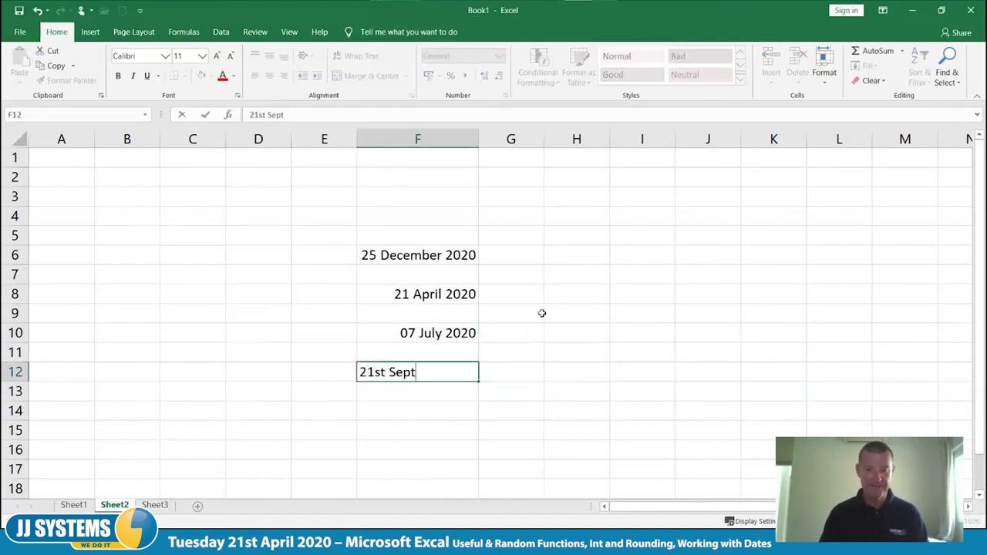
pyautogui.press('Tab')
pyautogui.press('Left')
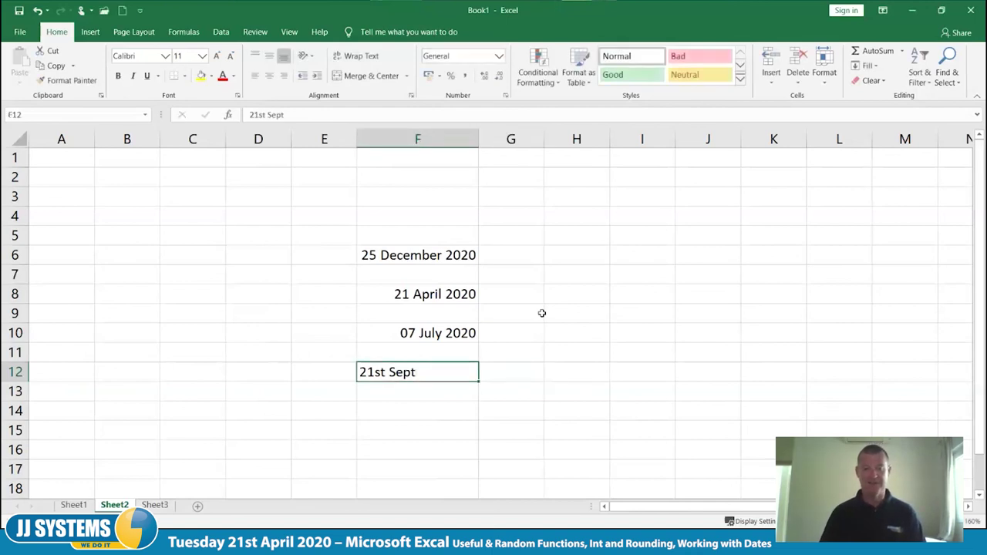
pyautogui.press('Up')
pyautogui.press('Up')
pyautogui.press('Up')
pyautogui.press('Up')
pyautogui.press('Up')
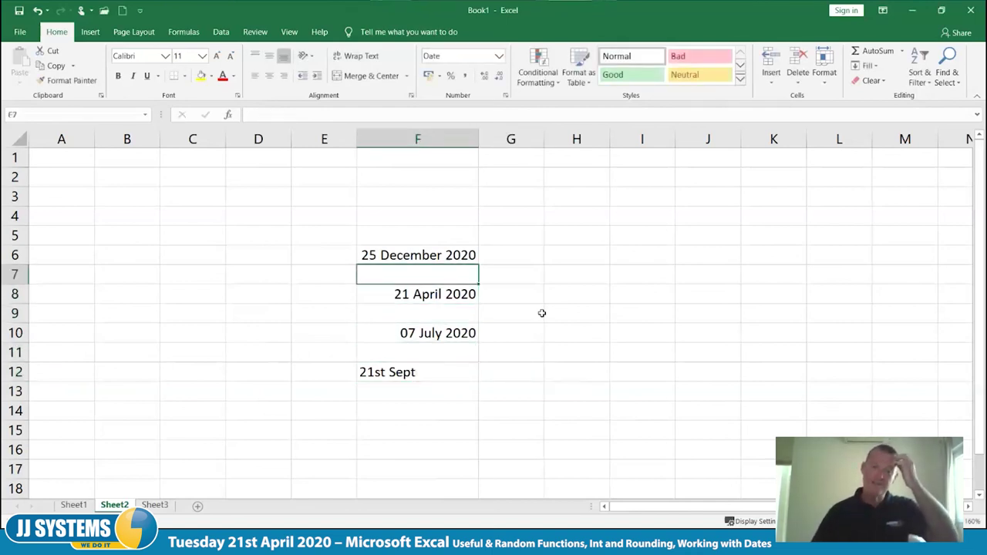
pyautogui.press('Up')
pyautogui.press('Up')
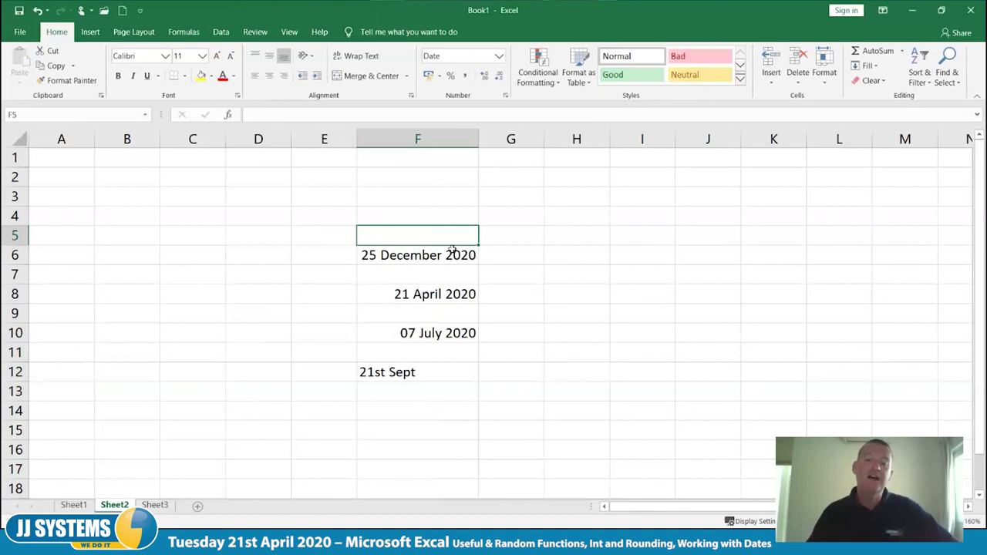
# Select F5:F10 and open Format Cells at the Date category.
pyautogui.moveTo(445, 287); pyautogui.dragTo(447, 336)
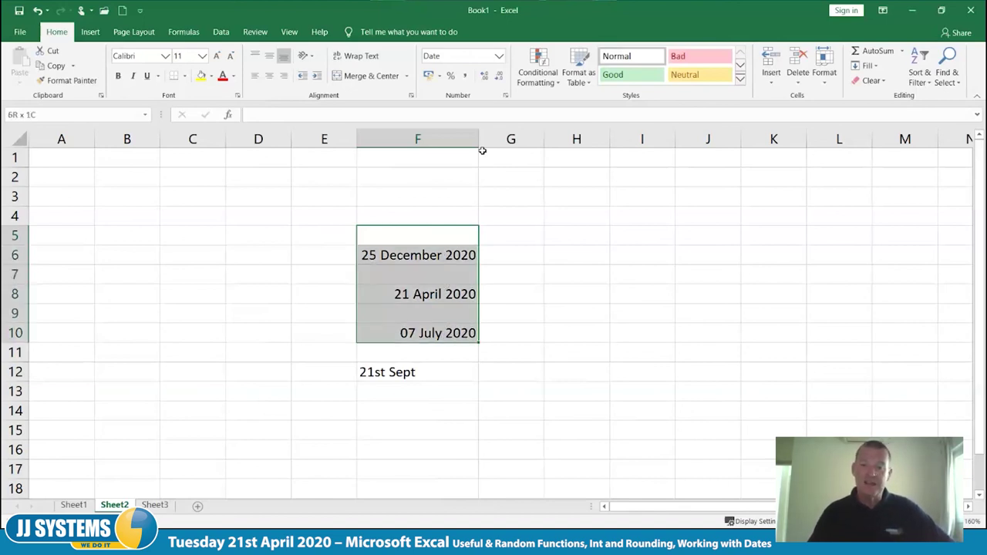
pyautogui.moveTo(482, 149); pyautogui.dragTo(482, 148)
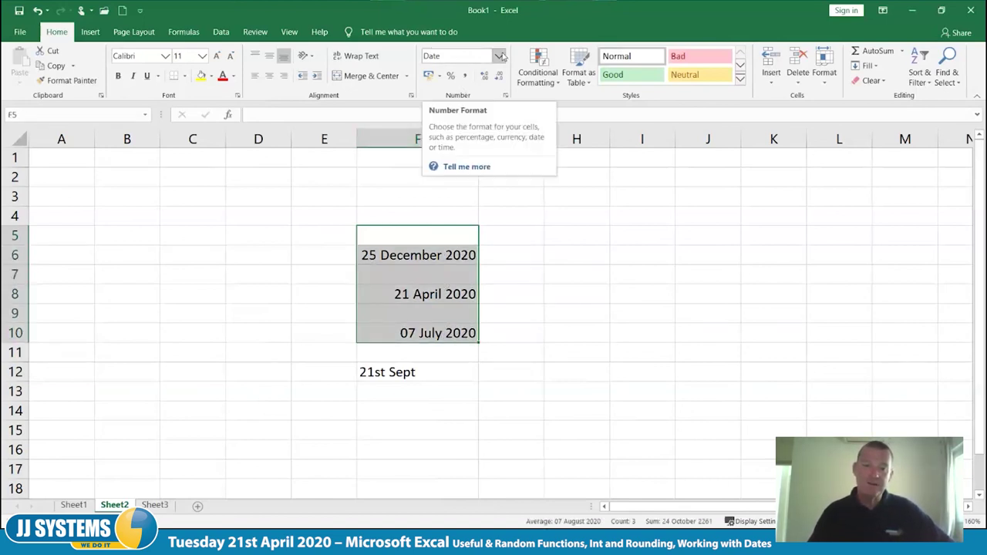
pyautogui.rightClick(434, 305)
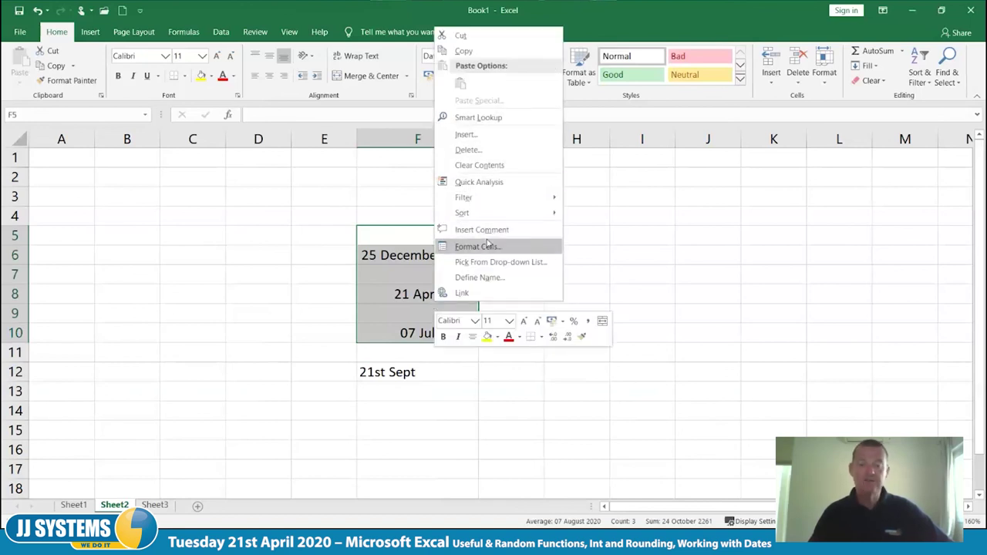
pyautogui.press('Escape')
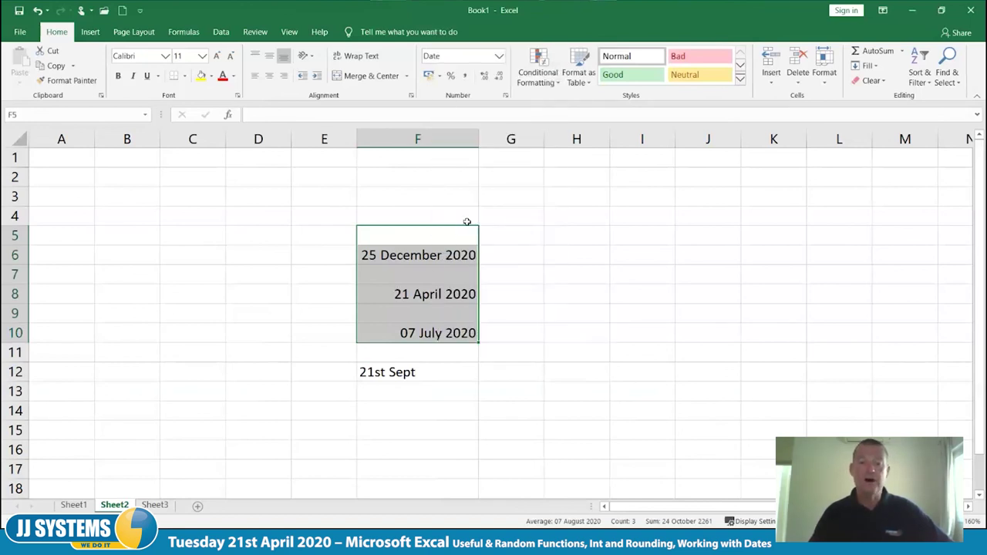
pyautogui.click(507, 96)
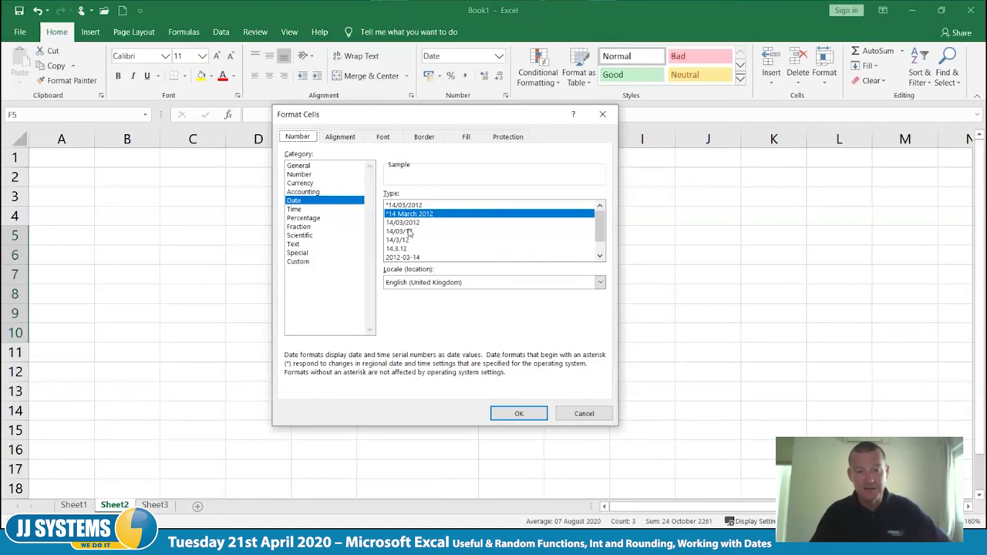
pyautogui.click(599, 257)
pyautogui.click(599, 256)
pyautogui.click(599, 207)
pyautogui.click(600, 207)
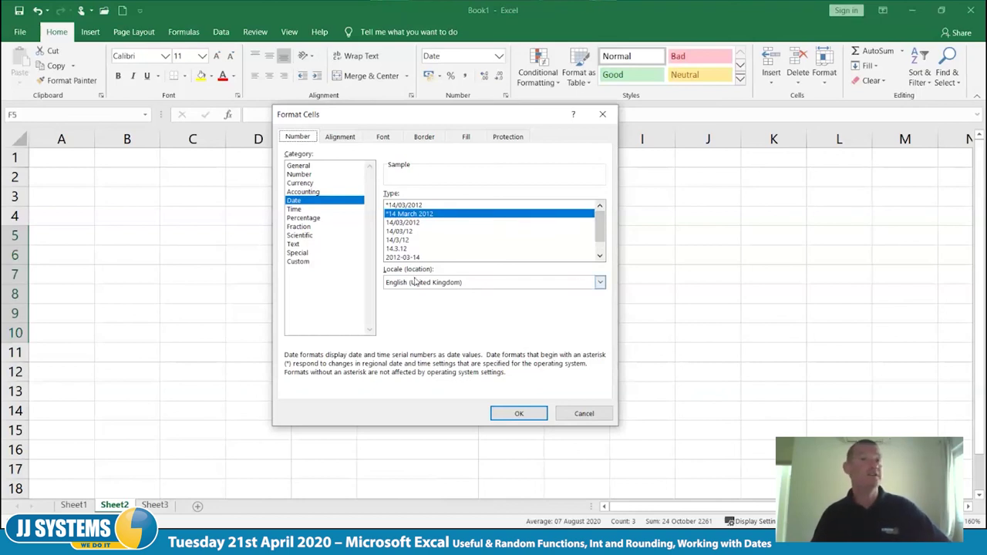
# Apply the custom format 'dddd dd mmmm /yy' to the selected dates.
pyautogui.click(298, 261)
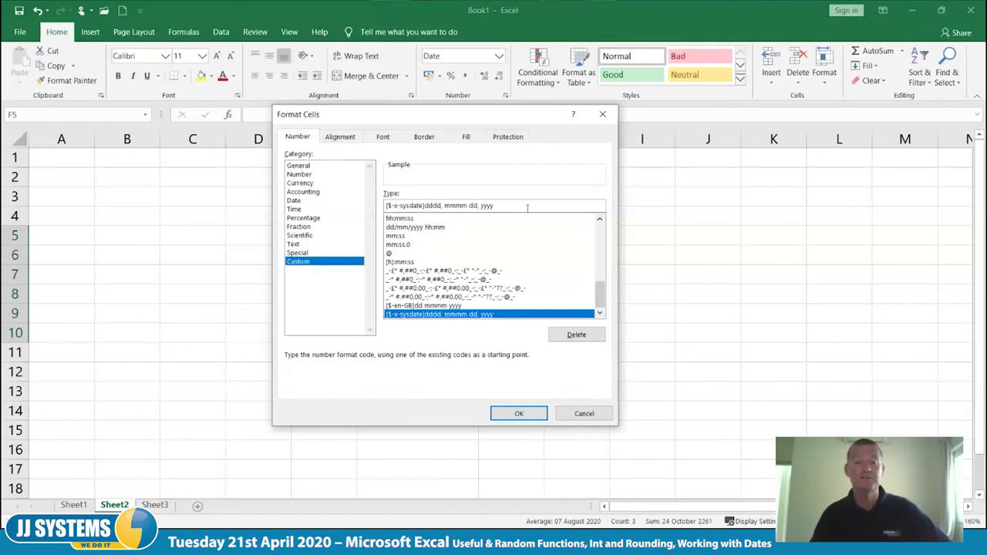
pyautogui.press('BackSpace')
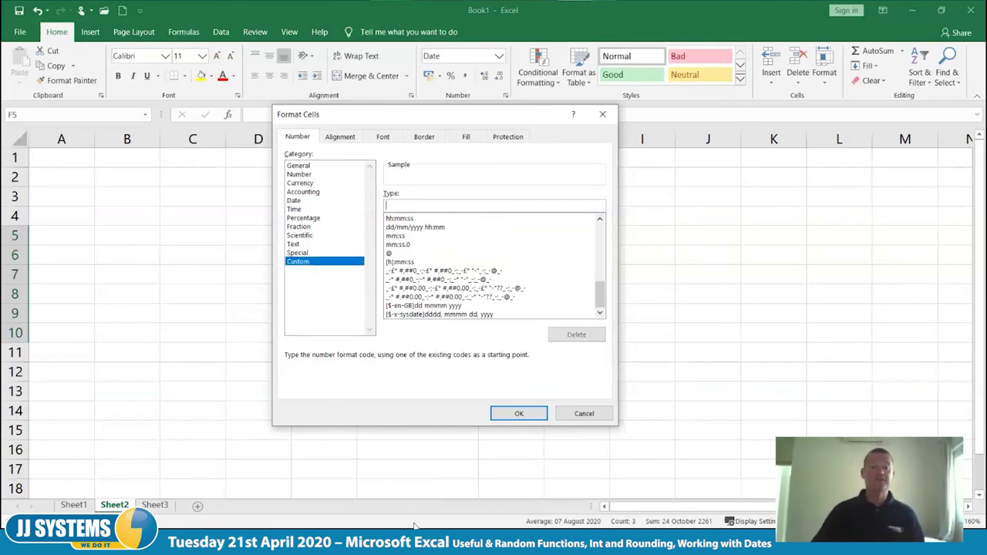
pyautogui.write('d')
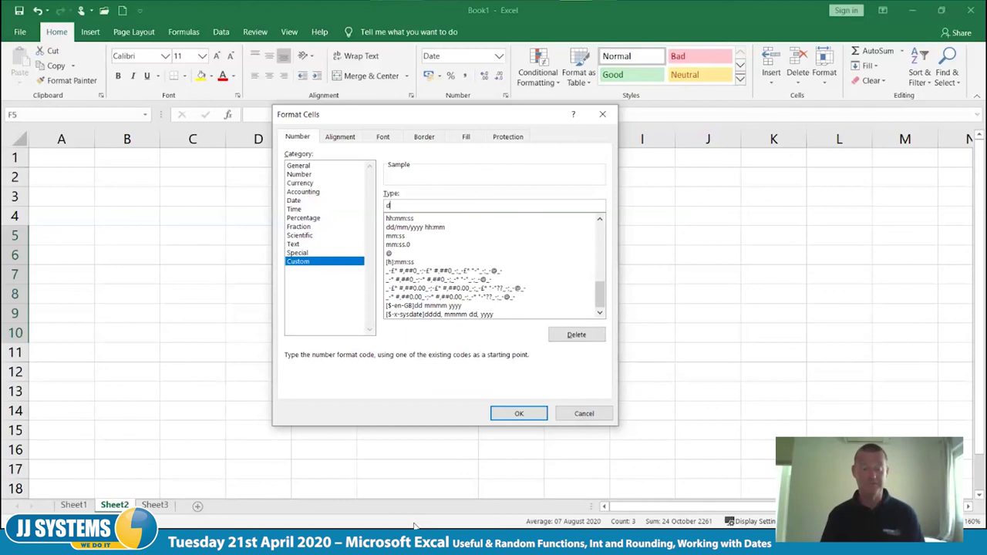
pyautogui.write('d')
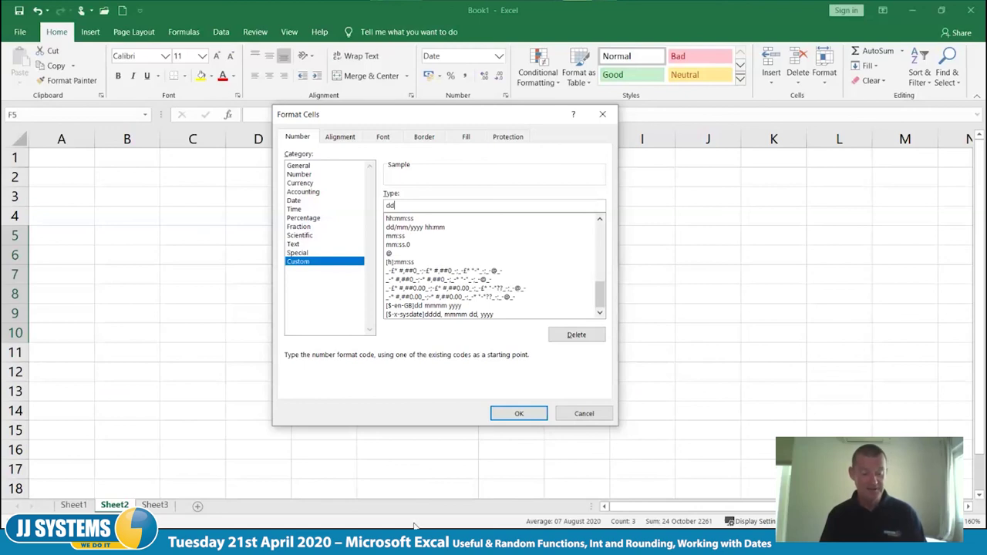
pyautogui.write('d')
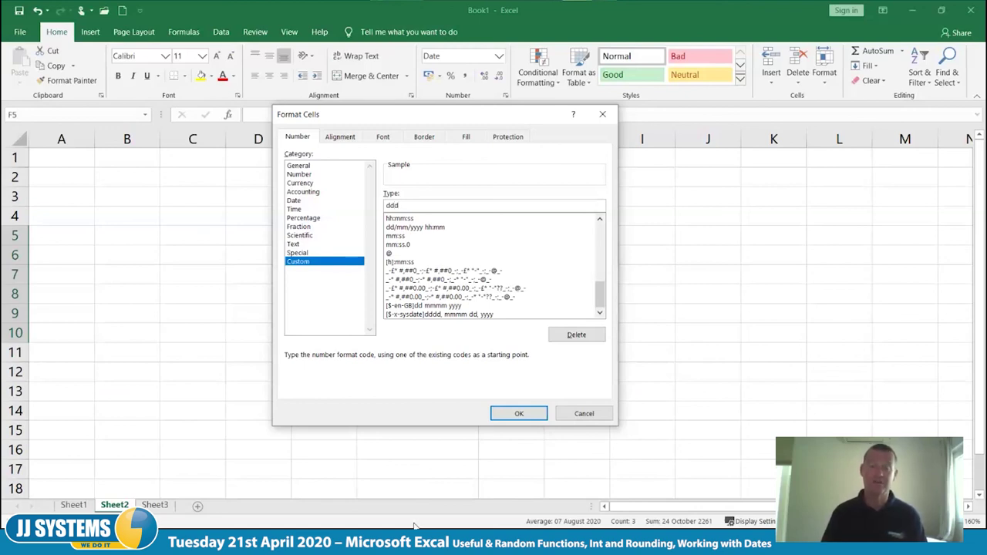
pyautogui.write('d')
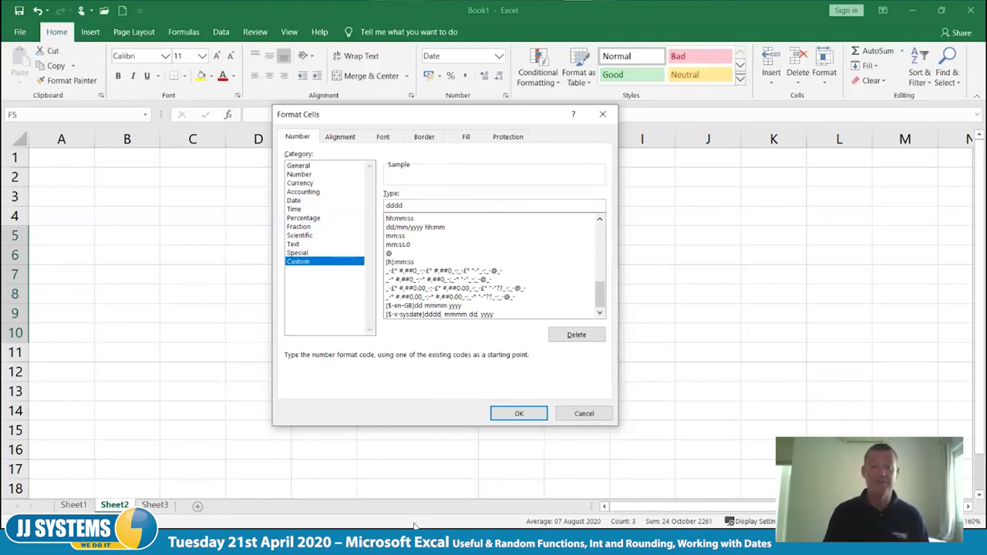
pyautogui.write('mm')
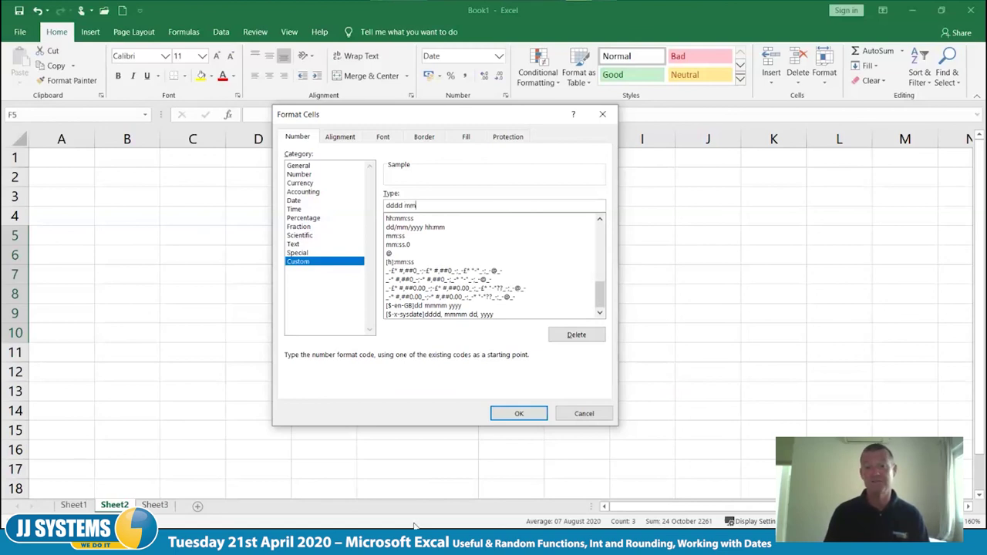
pyautogui.write('m')
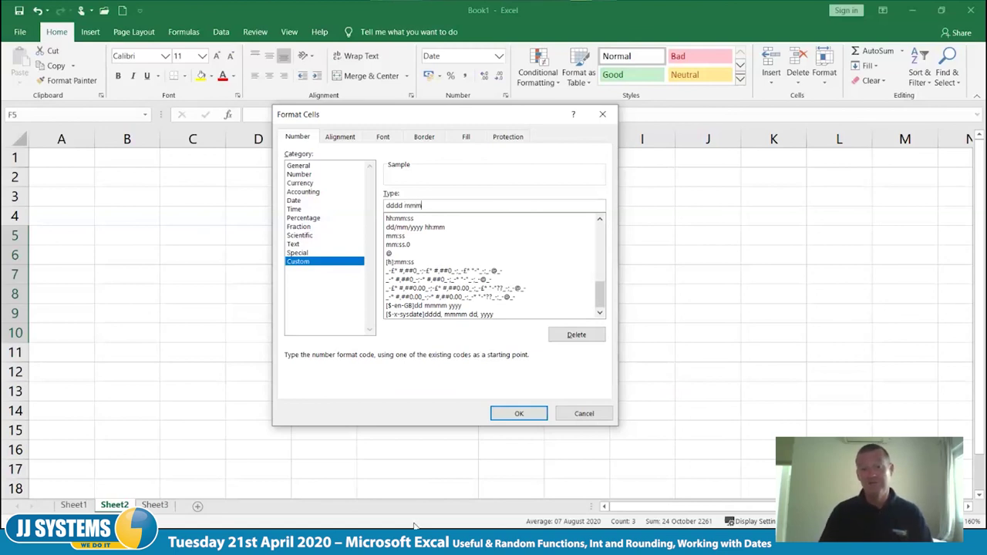
pyautogui.write('m')
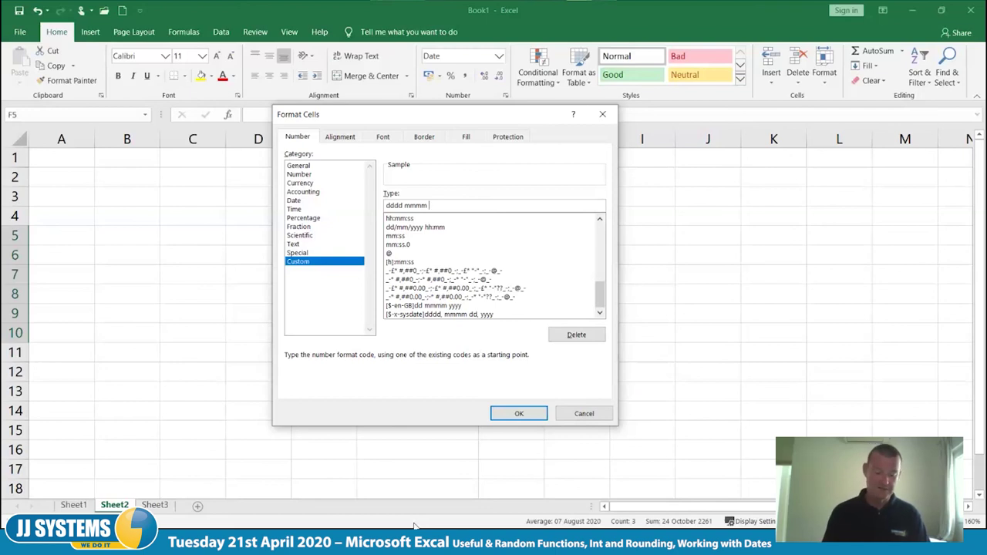
pyautogui.write(' yy')
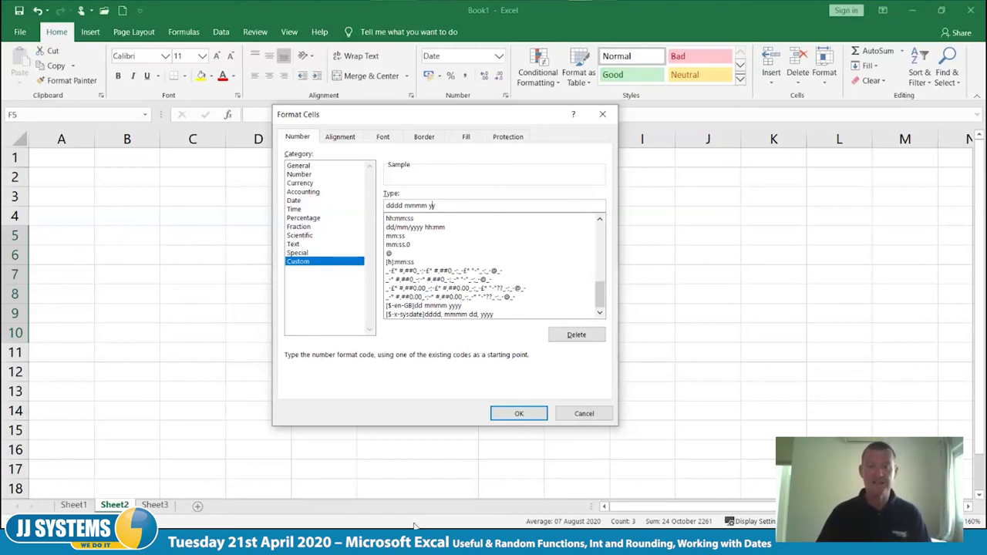
pyautogui.press('Left')
pyautogui.press('Left')
pyautogui.write('/')
pyautogui.hotkey('ctrl', 'Left')
pyautogui.hotkey('ctrl', 'Left')
pyautogui.write('dd')
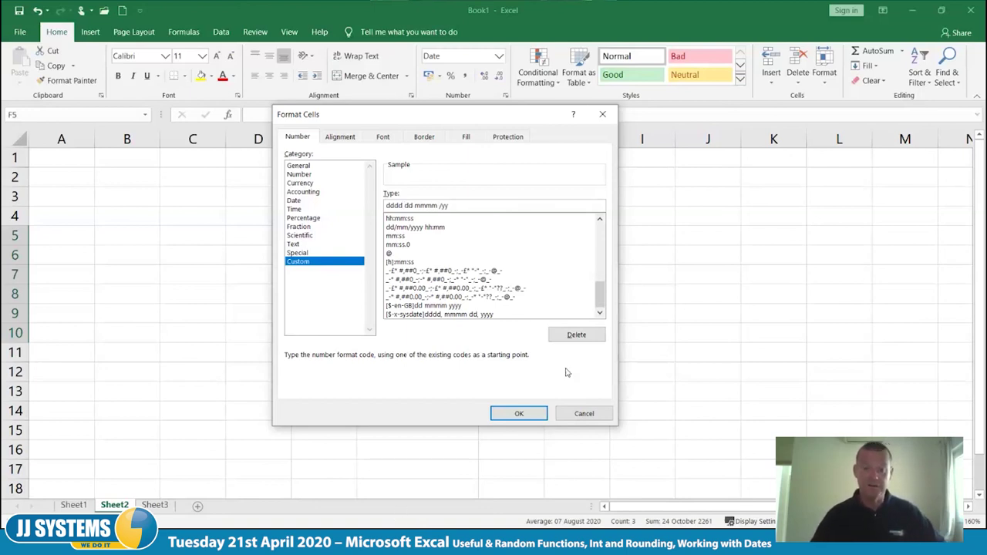
pyautogui.click(529, 413)
pyautogui.click(485, 417)
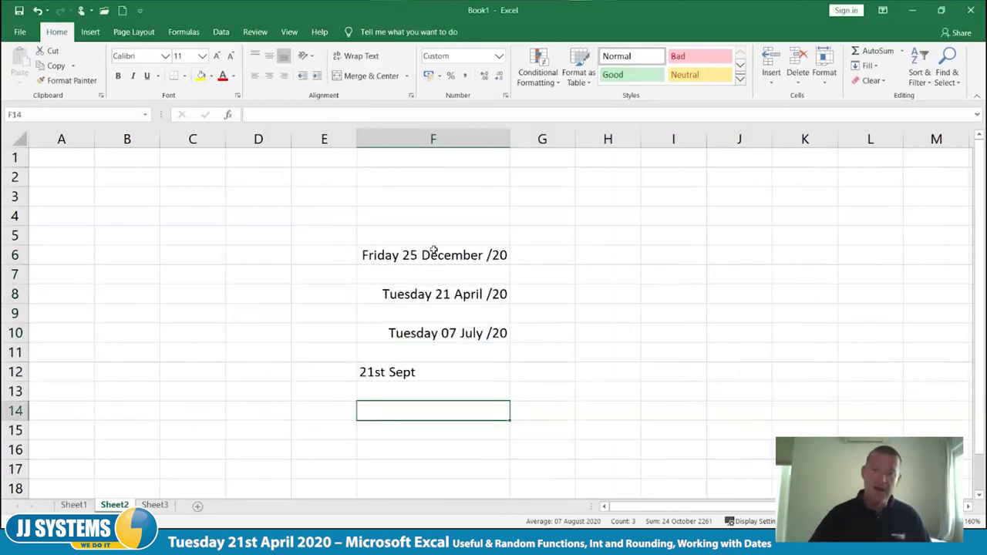
# Change the custom date format to 'dddd dd mmmm yyyy' for the column F dates.
pyautogui.moveTo(434, 251); pyautogui.dragTo(435, 337)
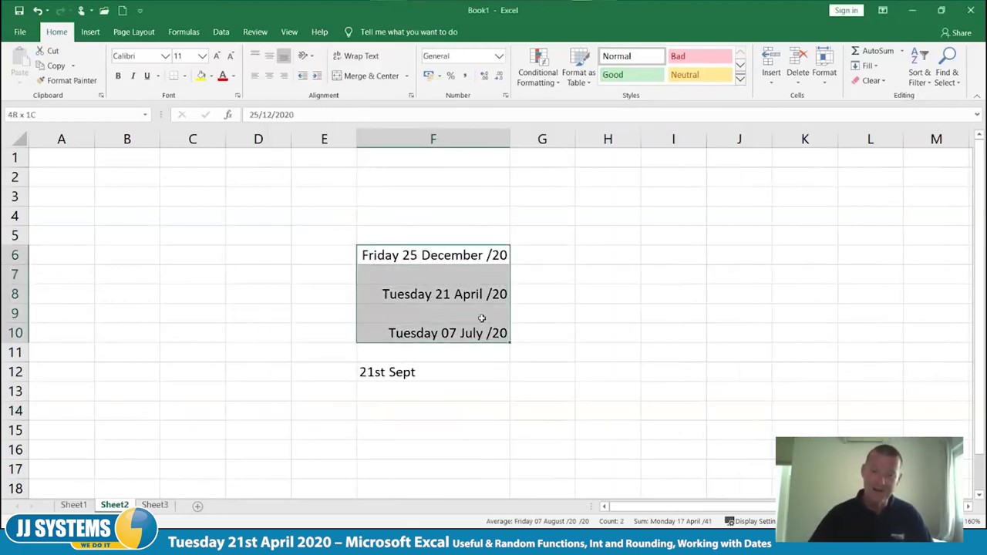
pyautogui.click(500, 57)
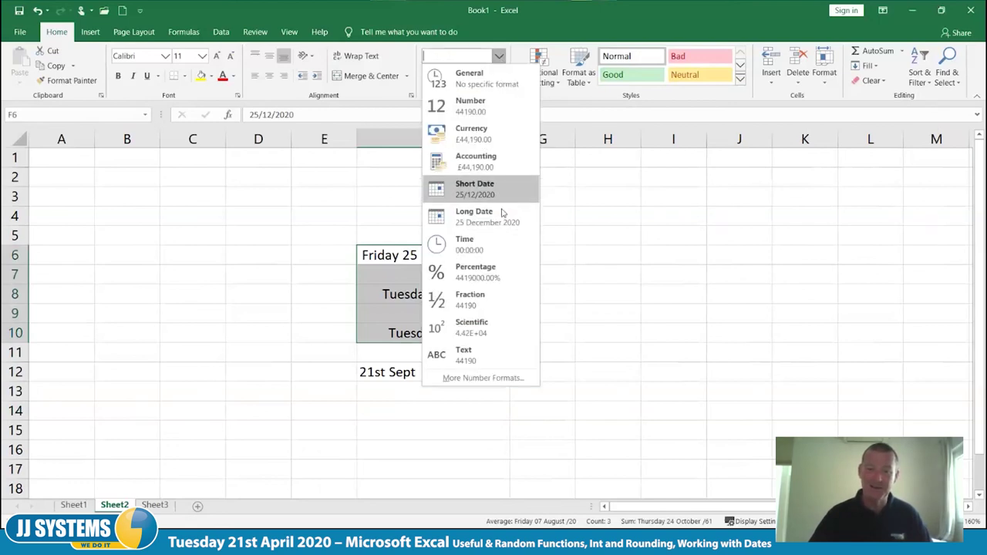
pyautogui.click(493, 378)
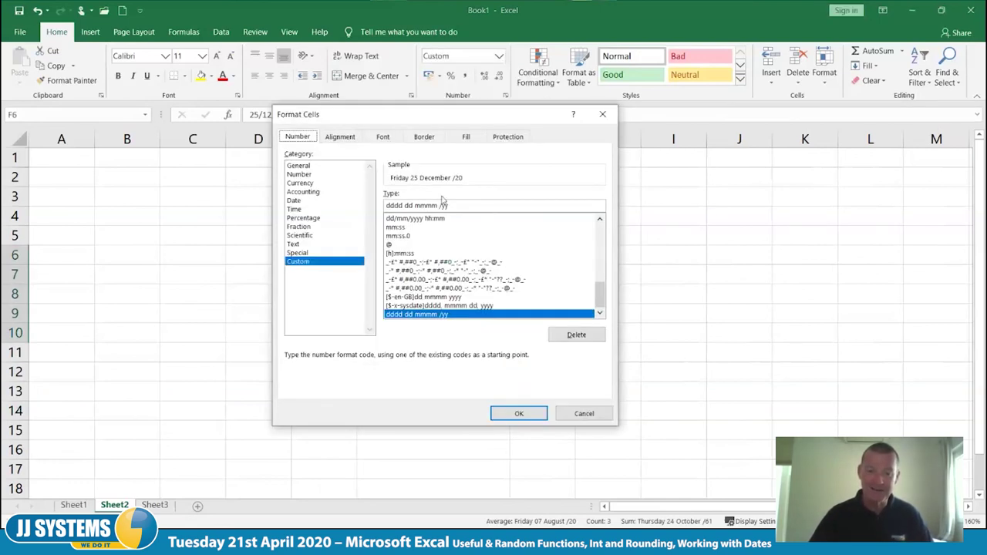
pyautogui.press('BackSpace')
pyautogui.press('BackSpace')
pyautogui.press('BackSpace')
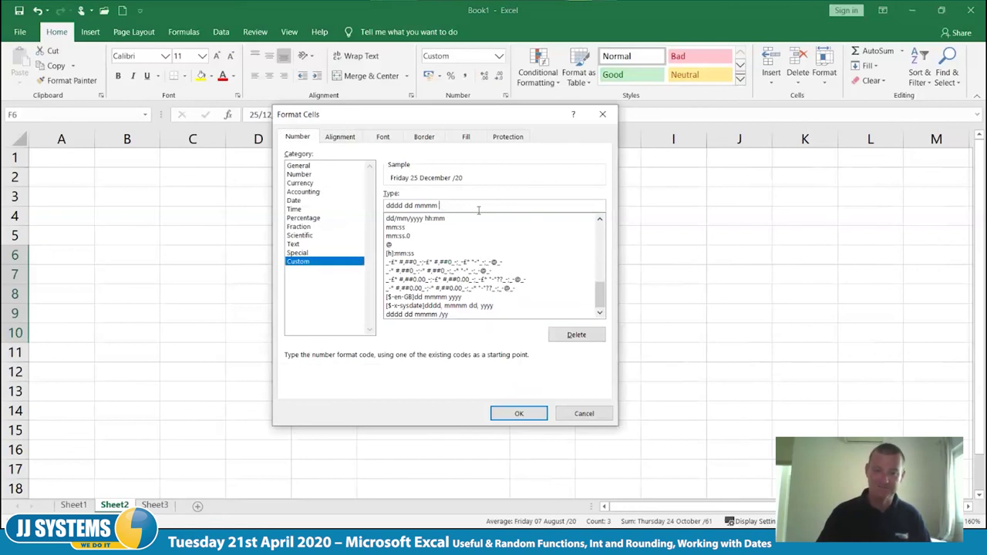
pyautogui.write('yyy')
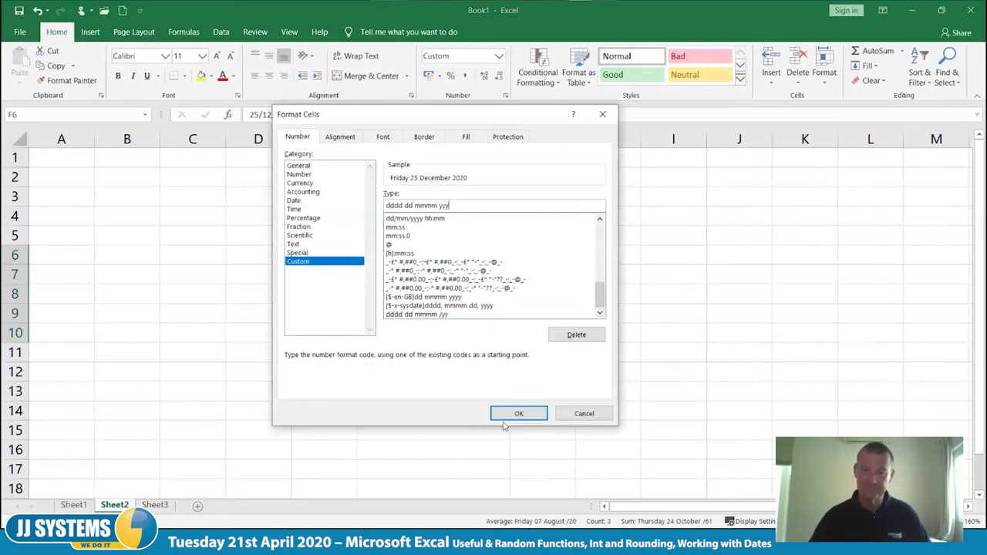
pyautogui.click(517, 413)
pyautogui.click(478, 465)
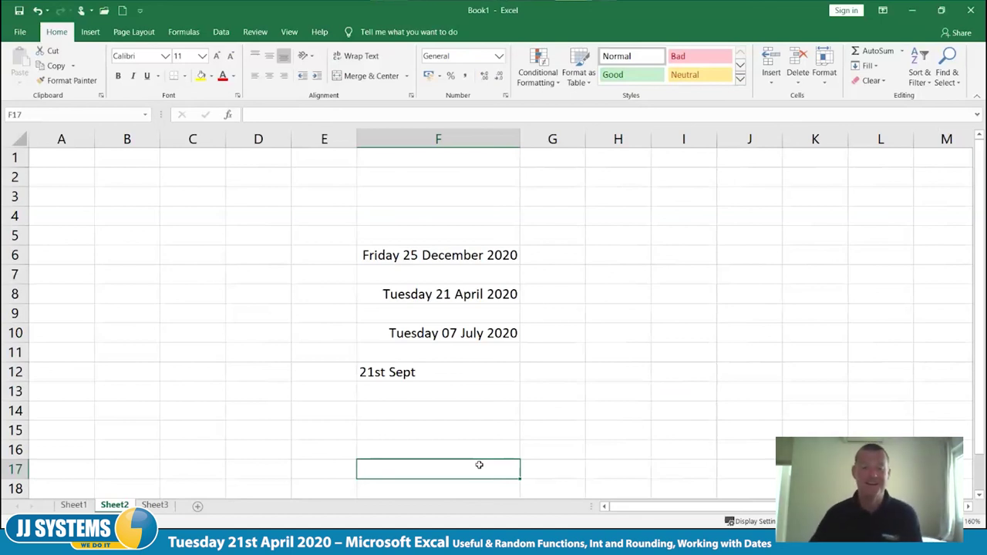
# Copy F10's long date format onto F12 with Format Painter, then clear F12.
pyautogui.click(451, 335)
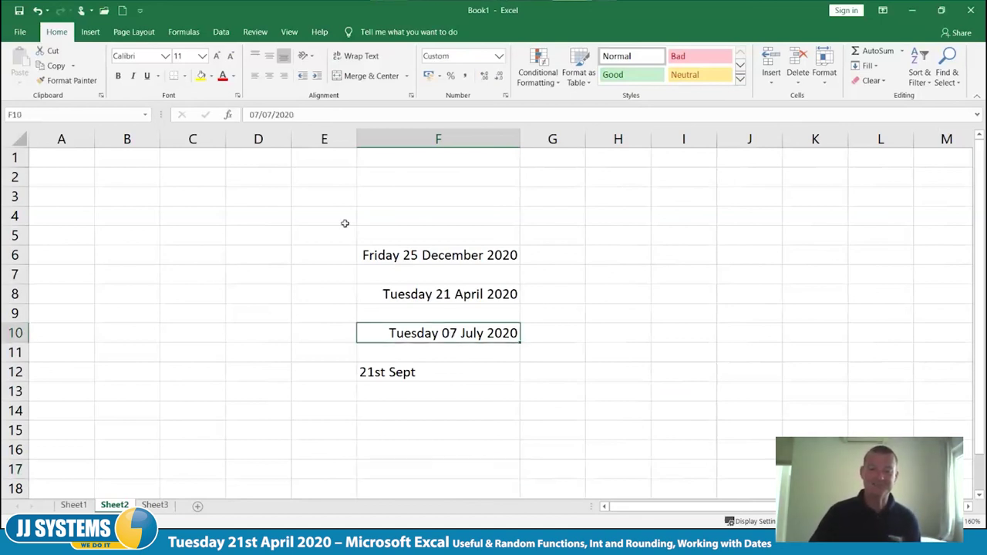
pyautogui.click(77, 85)
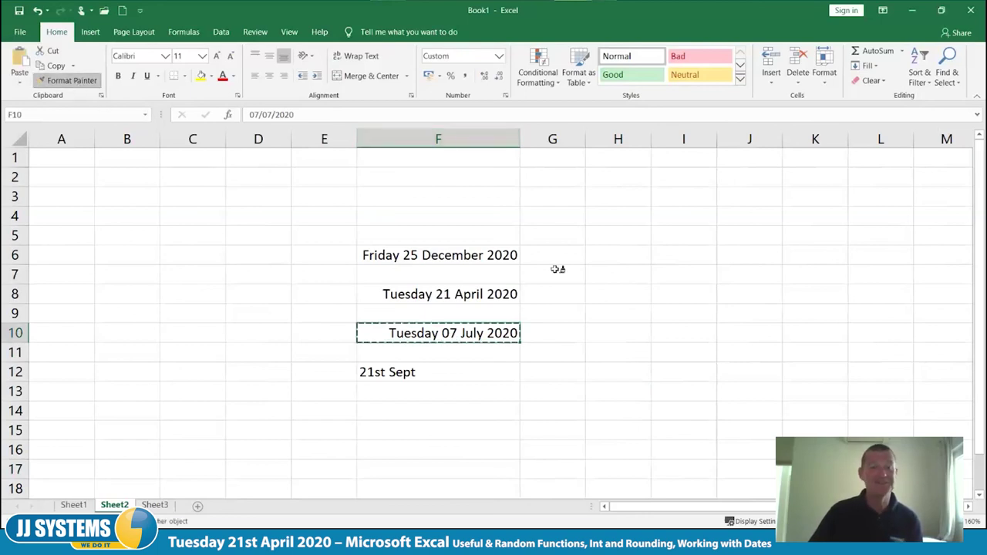
pyautogui.click(406, 373)
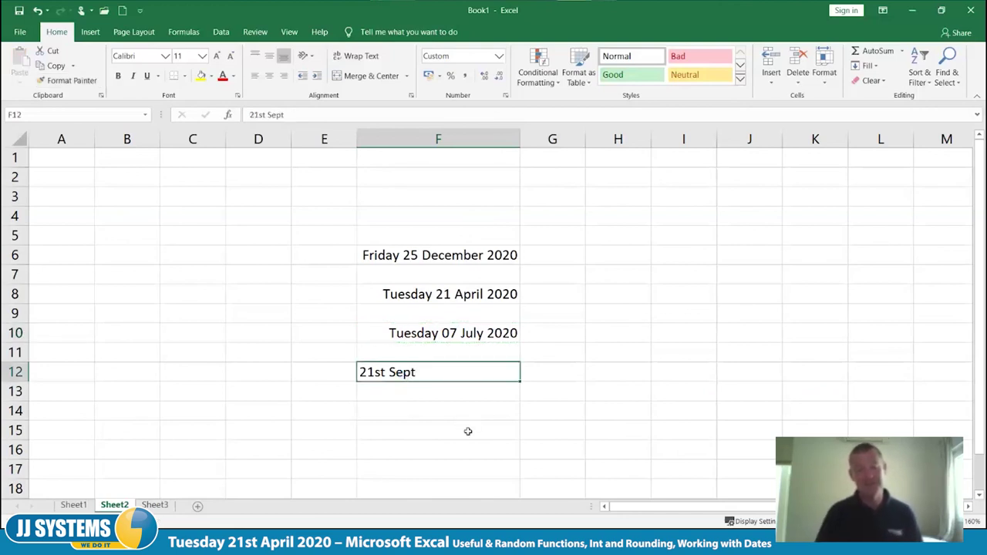
pyautogui.press('Delete')
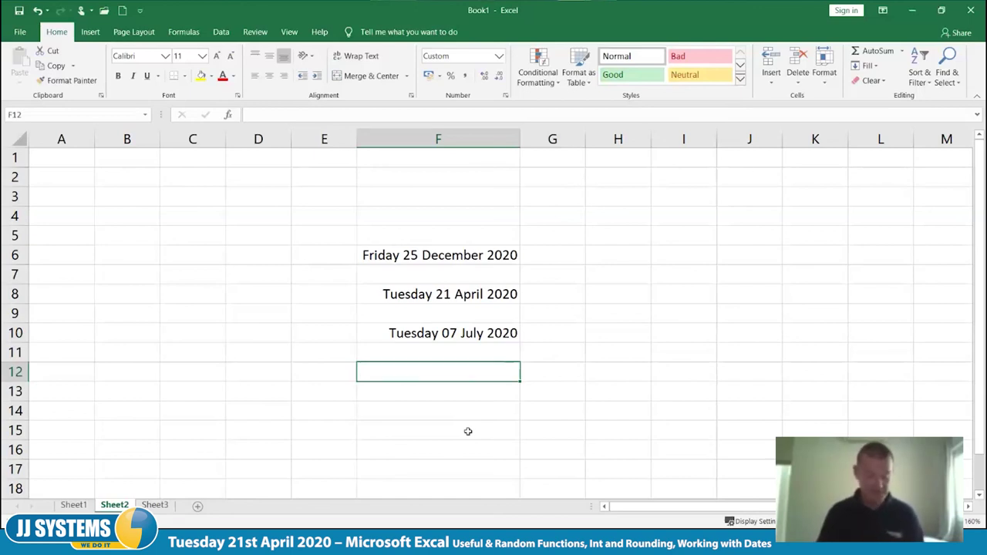
# Enter 21/04/2020 in F12 and switch it to General to reveal serial 43942.
pyautogui.write('21/')
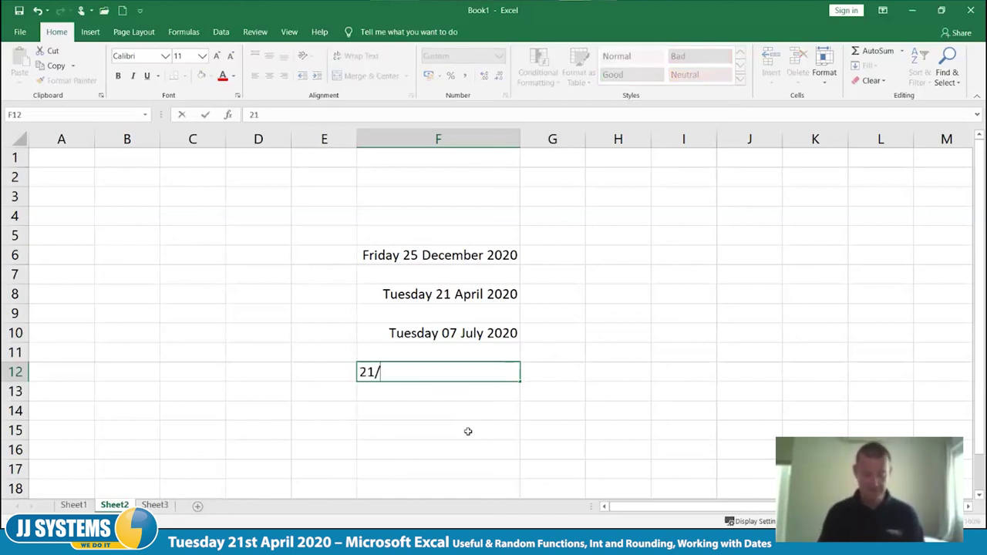
pyautogui.write('04/2020')
pyautogui.press('Right')
pyautogui.press('Left')
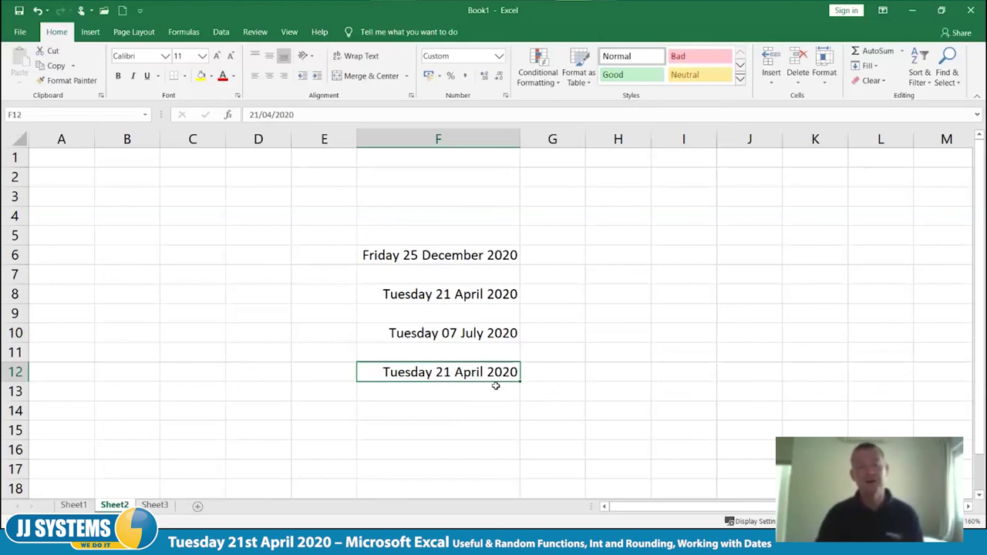
pyautogui.click(499, 56)
pyautogui.click(494, 83)
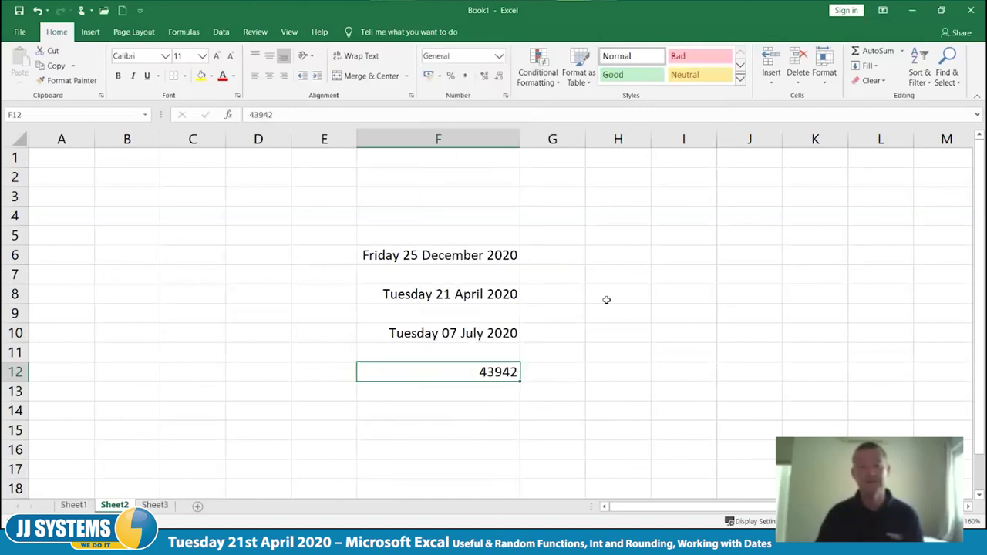
pyautogui.click(533, 415)
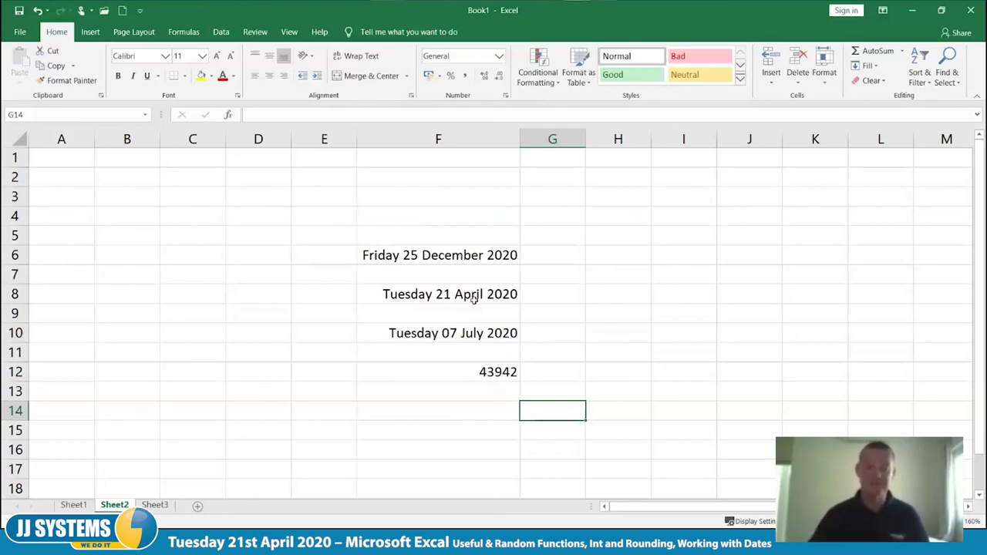
# Clear F8:F13 and enter the date 21/04/20 in F5.
pyautogui.moveTo(472, 297); pyautogui.dragTo(476, 387)
pyautogui.press('Delete')
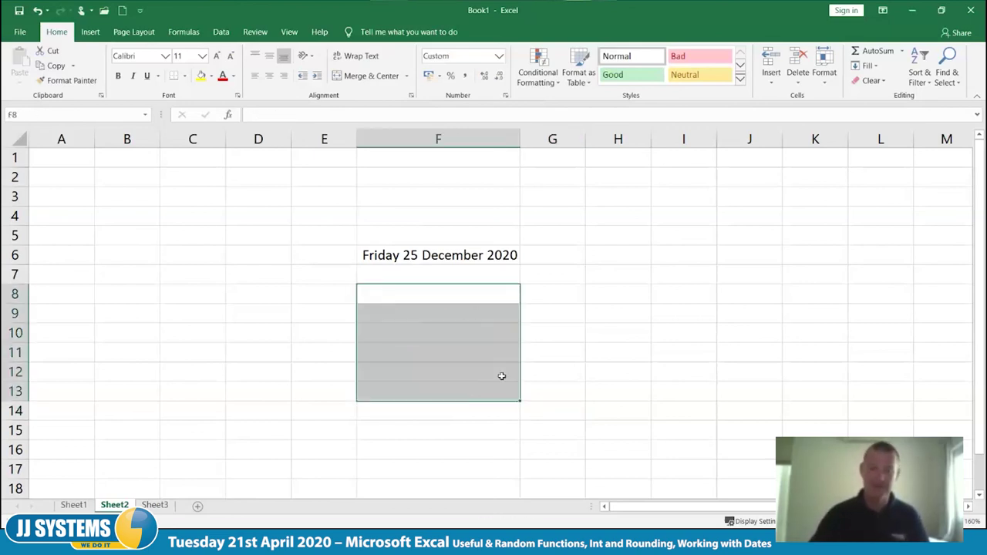
pyautogui.click(434, 241)
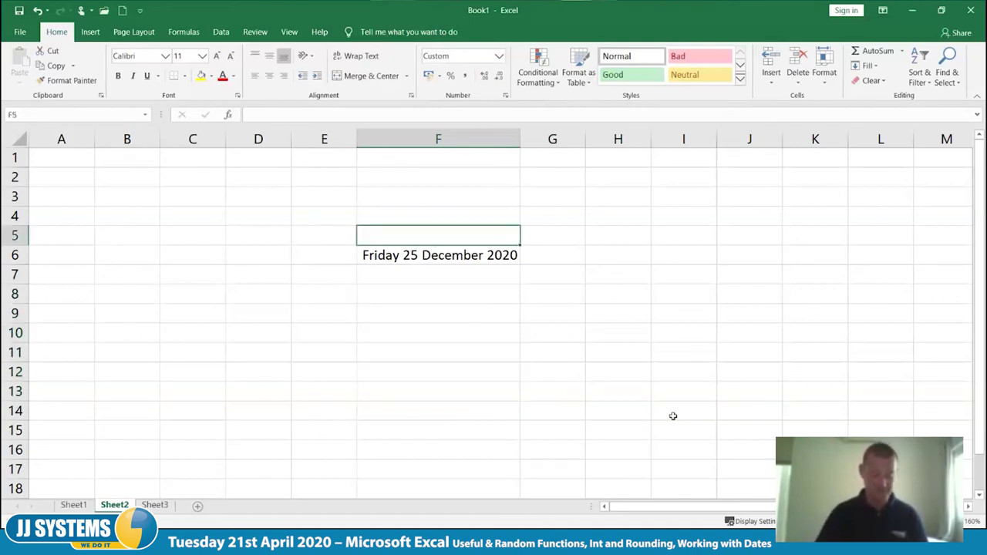
pyautogui.write('21/')
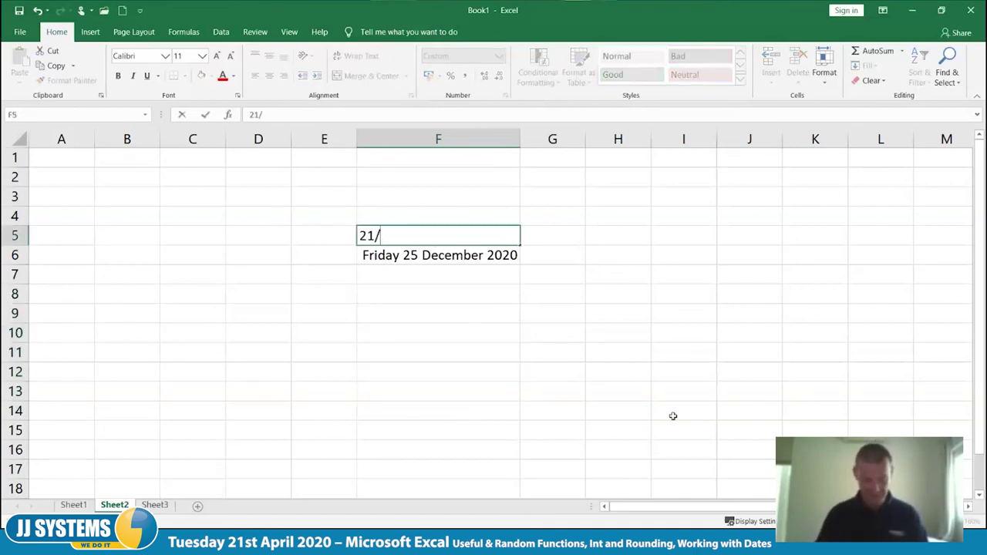
pyautogui.write('04/20')
pyautogui.press('Tab')
pyautogui.press('Down')
pyautogui.press('Down')
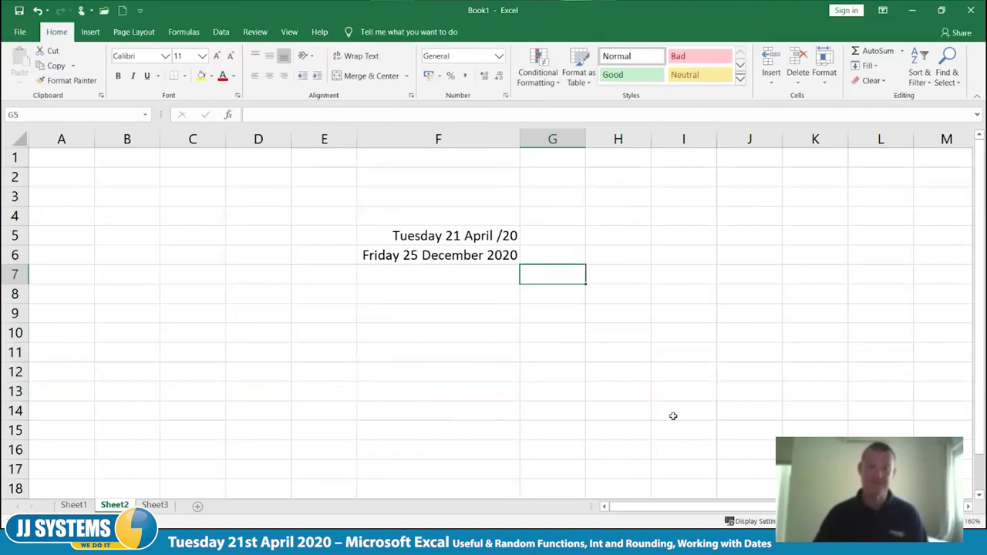
# Give the whole of column F the Short Date format.
pyautogui.click(435, 138)
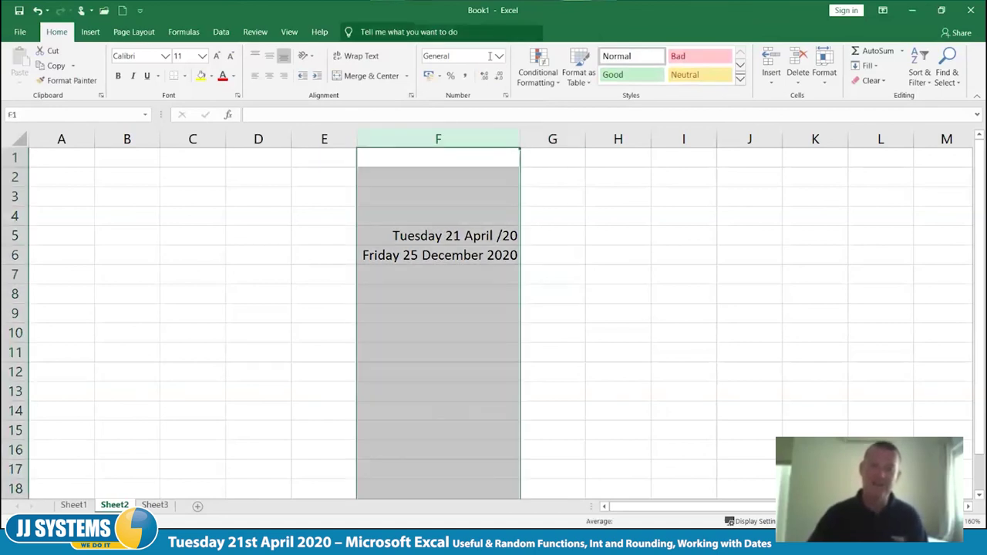
pyautogui.click(499, 55)
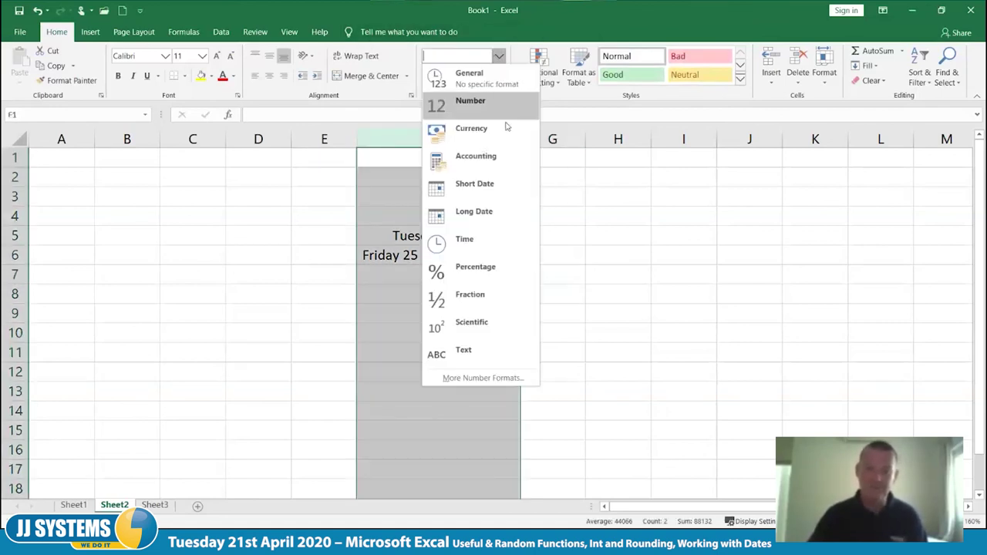
pyautogui.click(502, 185)
pyautogui.click(572, 353)
# Put =F6-F5 in F8 and format it as General to show 248.
pyautogui.click(456, 296)
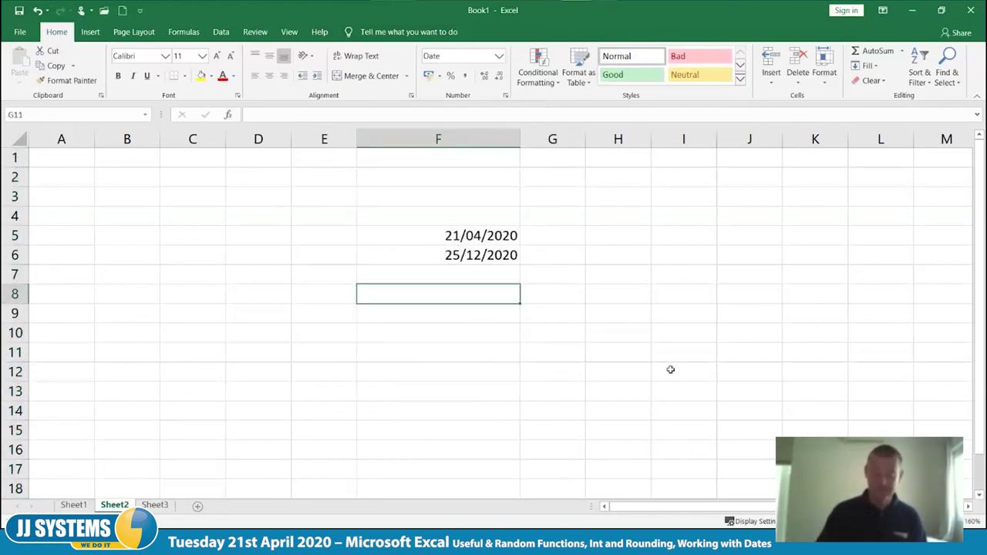
pyautogui.write('=')
pyautogui.press('Up')
pyautogui.press('Up')
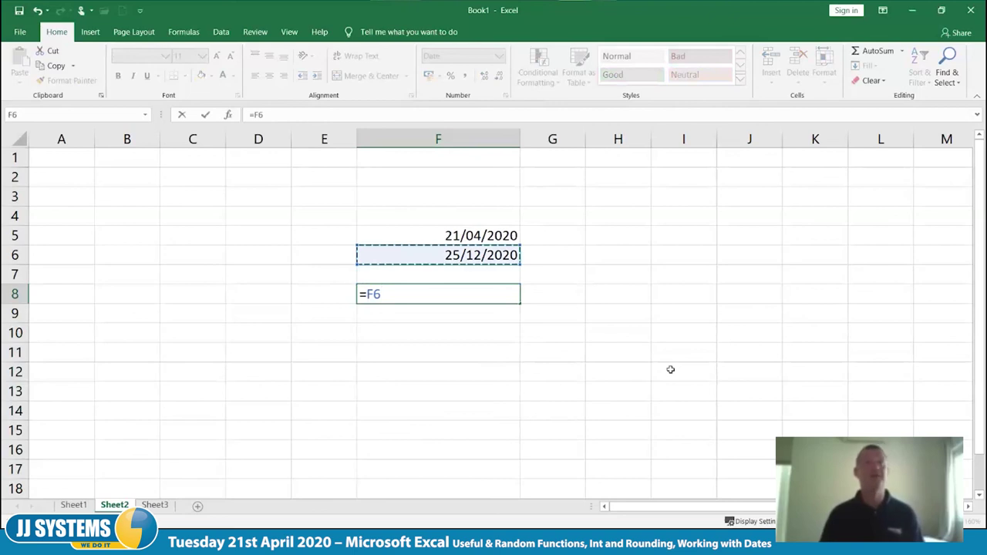
pyautogui.write('-')
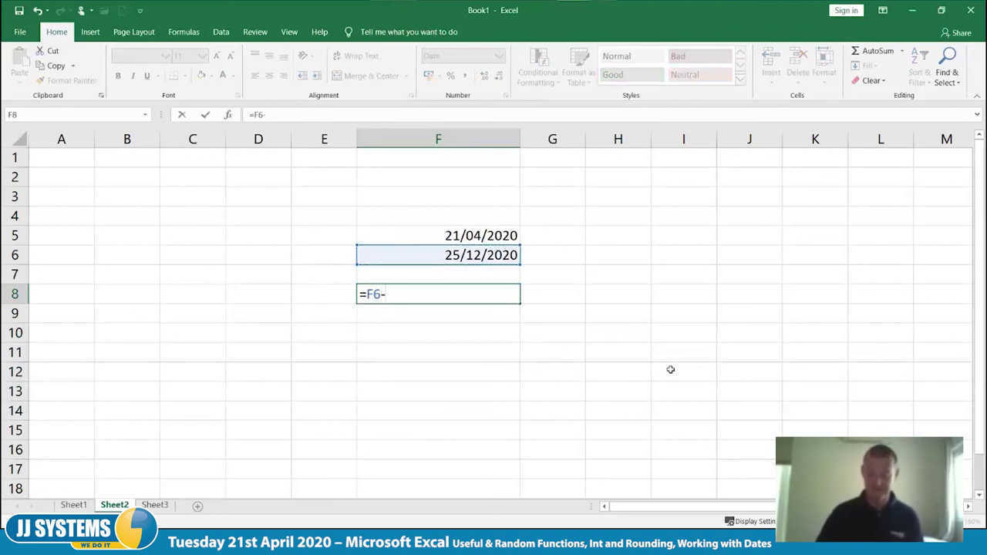
pyautogui.press('Up')
pyautogui.press('Up')
pyautogui.press('Up')
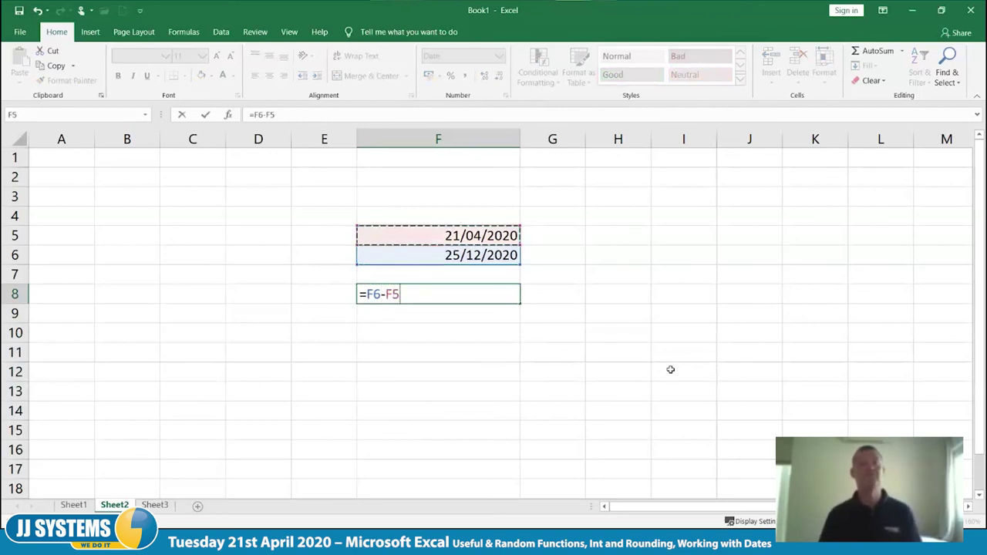
pyautogui.press('Tab')
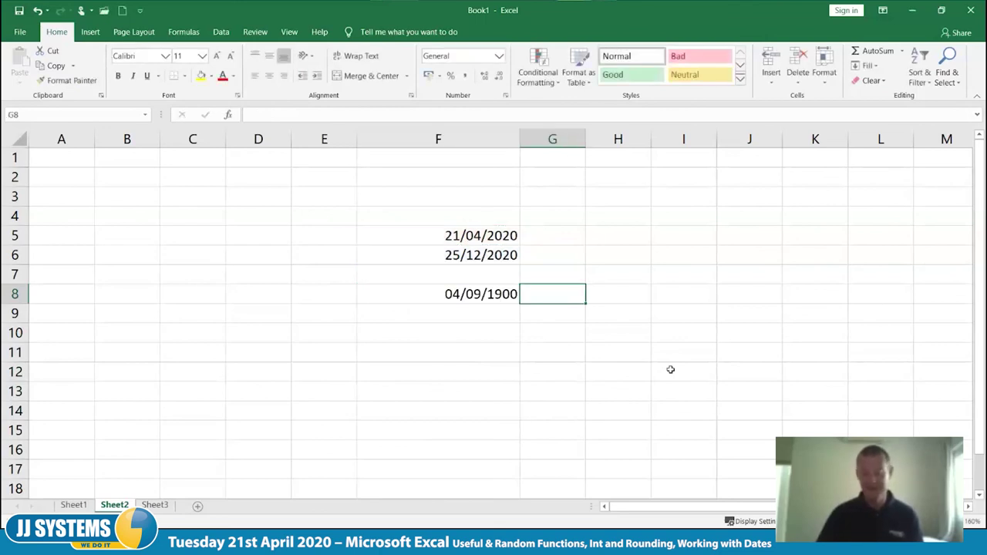
pyautogui.press('Left')
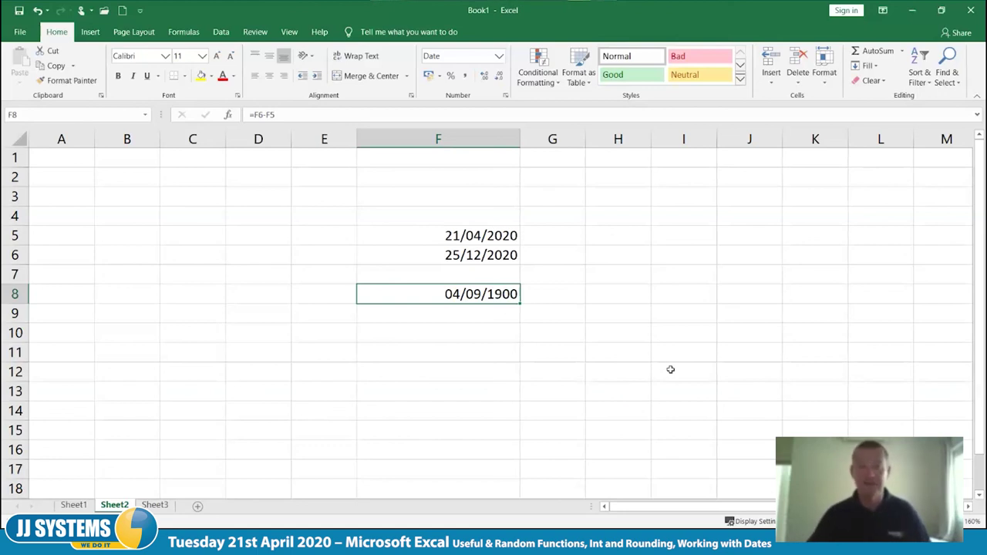
pyautogui.click(498, 57)
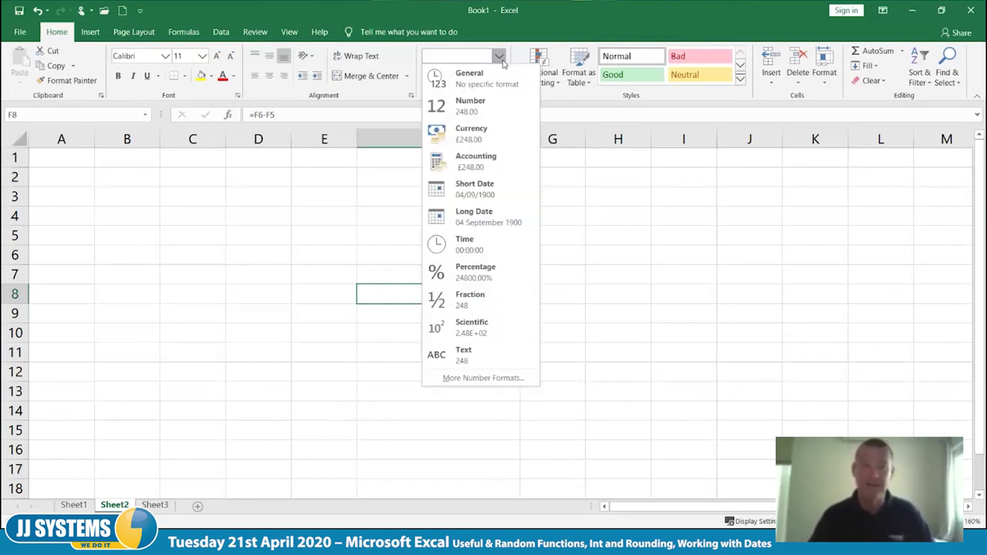
pyautogui.click(494, 87)
pyautogui.click(572, 327)
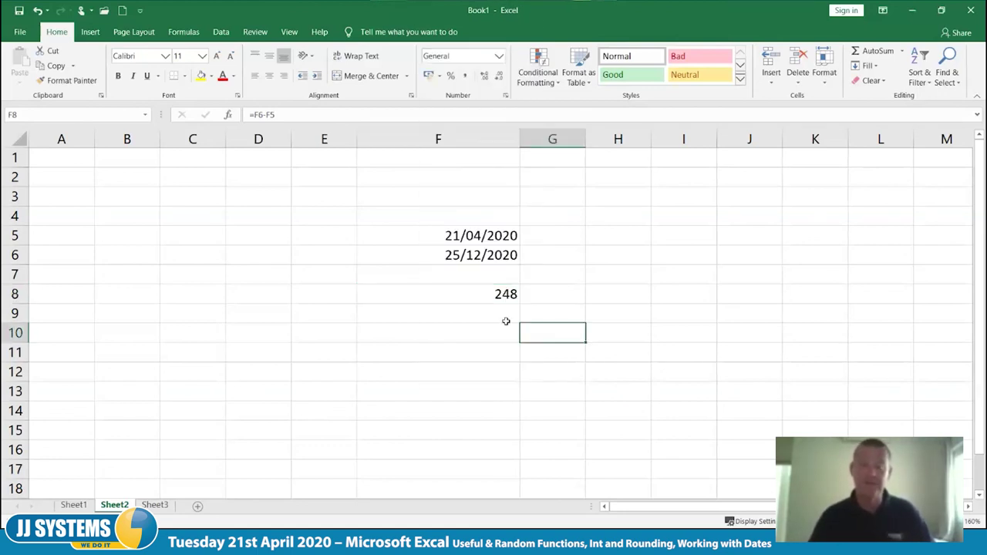
pyautogui.click(505, 319)
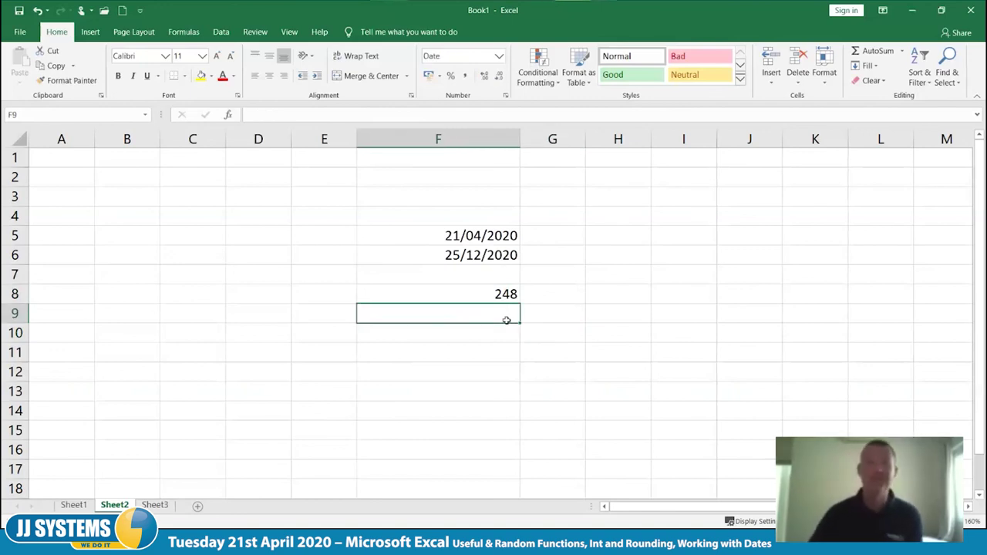
# Enter the formula =F5+90 in F11, giving 20/07/2020.
pyautogui.click(681, 232)
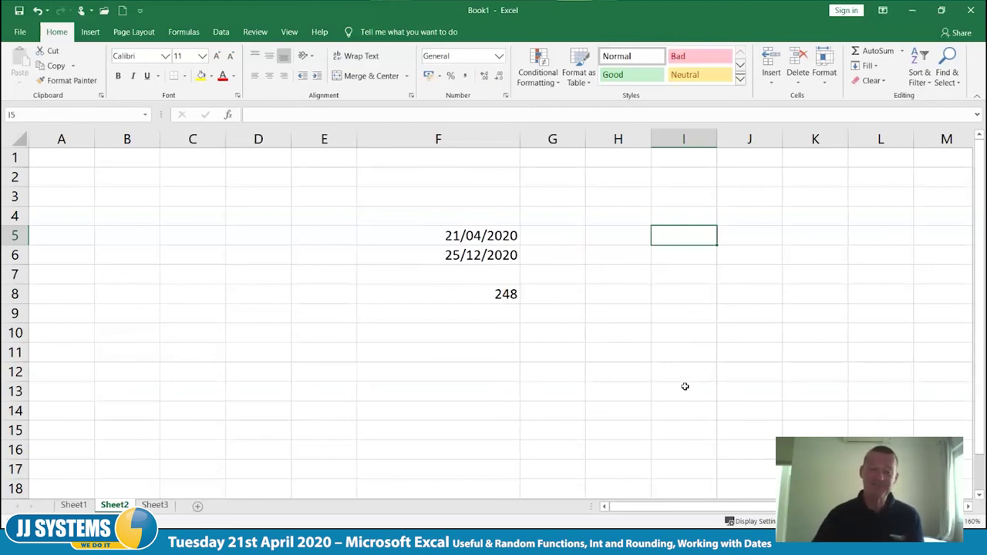
pyautogui.click(486, 348)
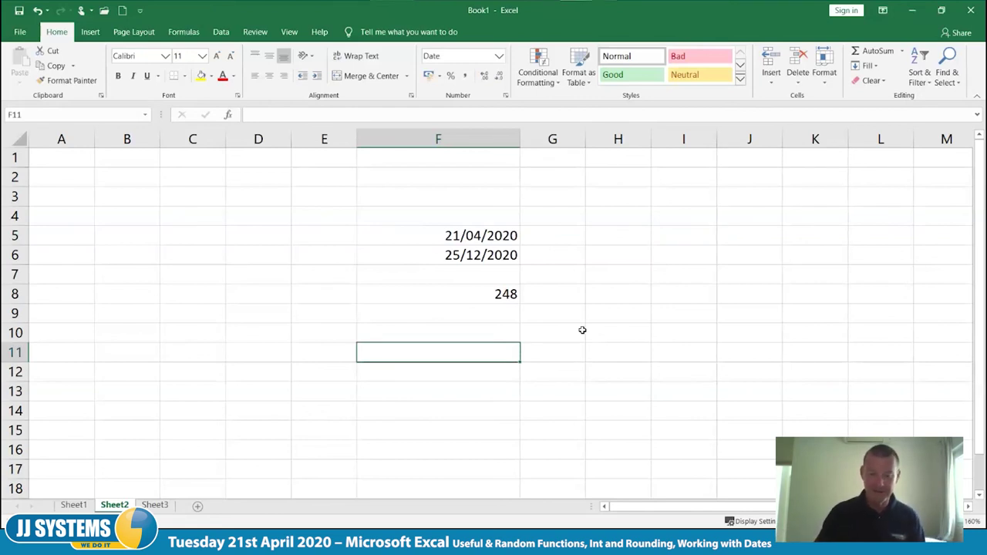
pyautogui.write('=')
pyautogui.press('Up')
pyautogui.press('Up')
pyautogui.press('Up')
pyautogui.press('Up')
pyautogui.press('Up')
pyautogui.press('Up')
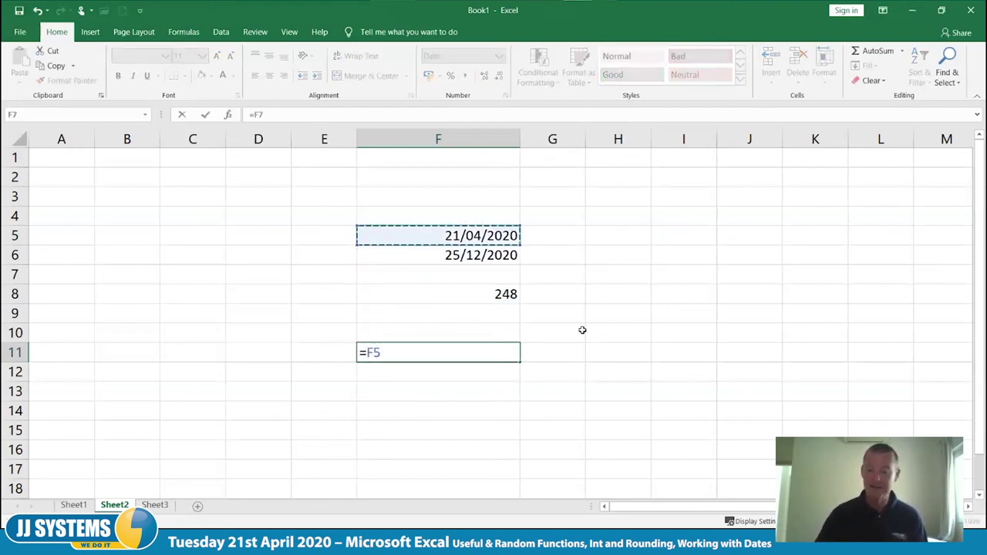
pyautogui.write('+90')
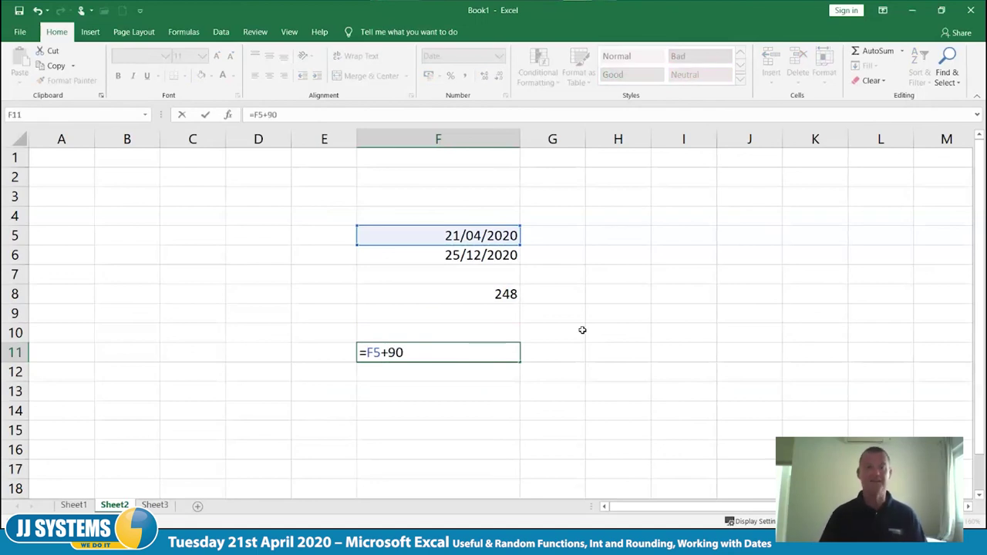
pyautogui.press('Tab')
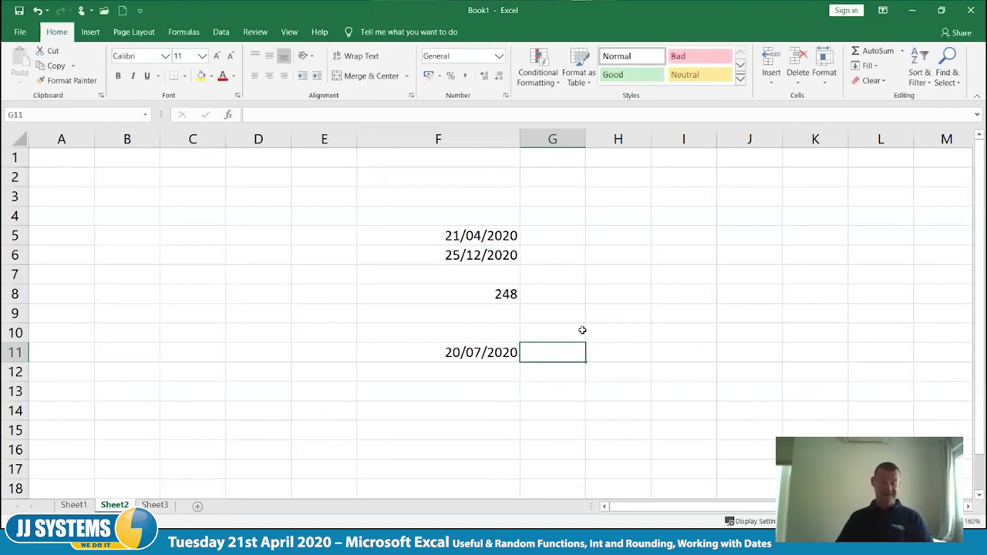
# Enter the date 12/06/2020 in F13.
pyautogui.press('Down')
pyautogui.press('Down')
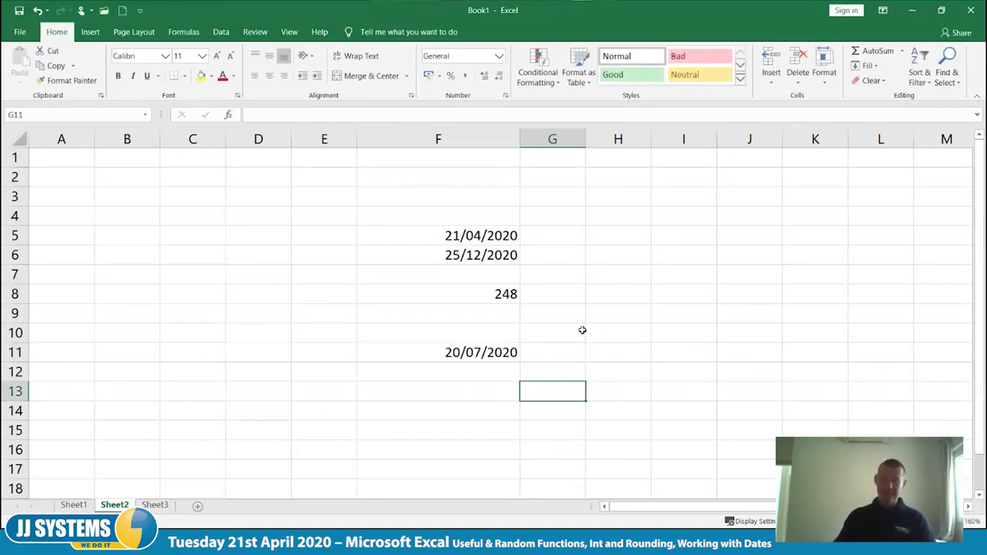
pyautogui.press('Left')
pyautogui.press('Left')
pyautogui.press('Right')
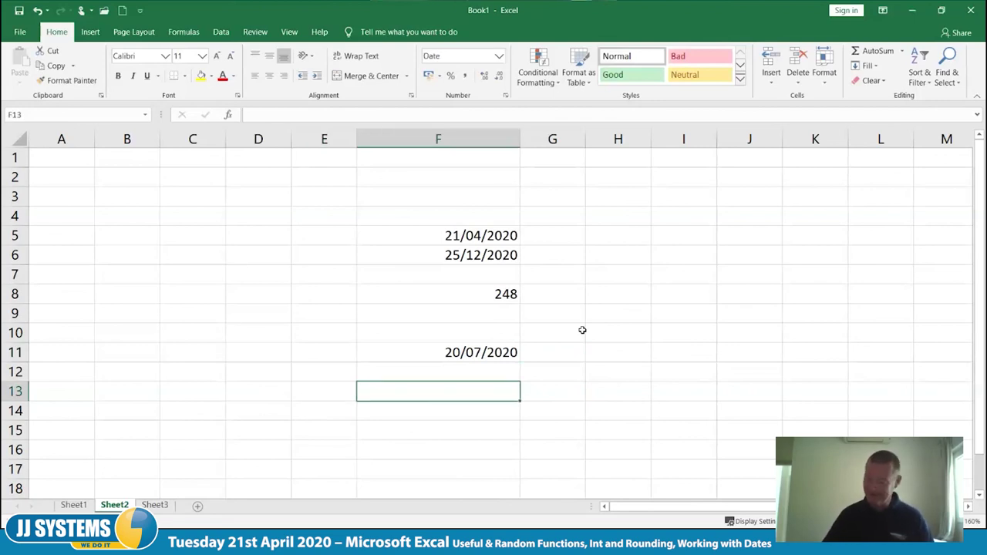
pyautogui.write('12/6')
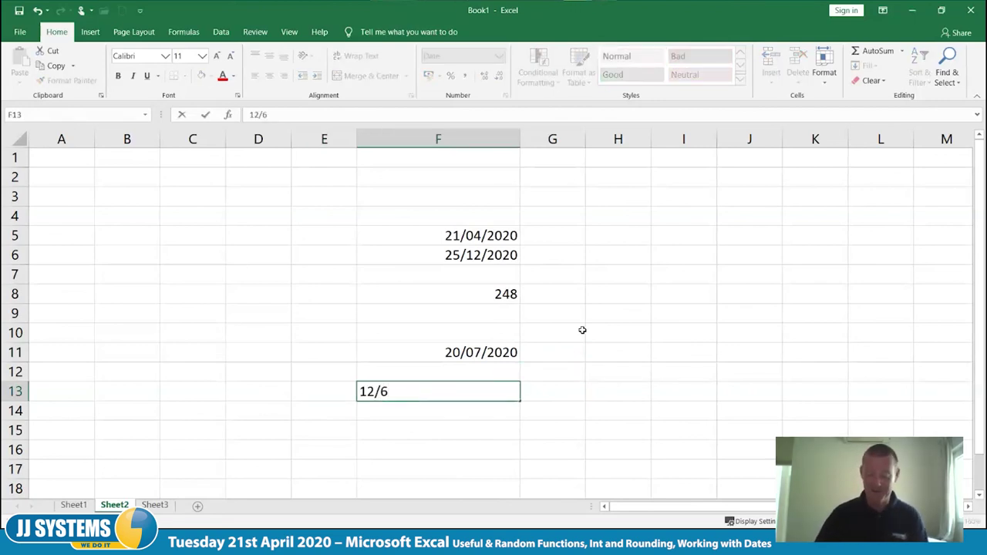
pyautogui.press('Tab')
# Enter the formula =F13-F5 in F14 to get the day difference.
pyautogui.press('Down')
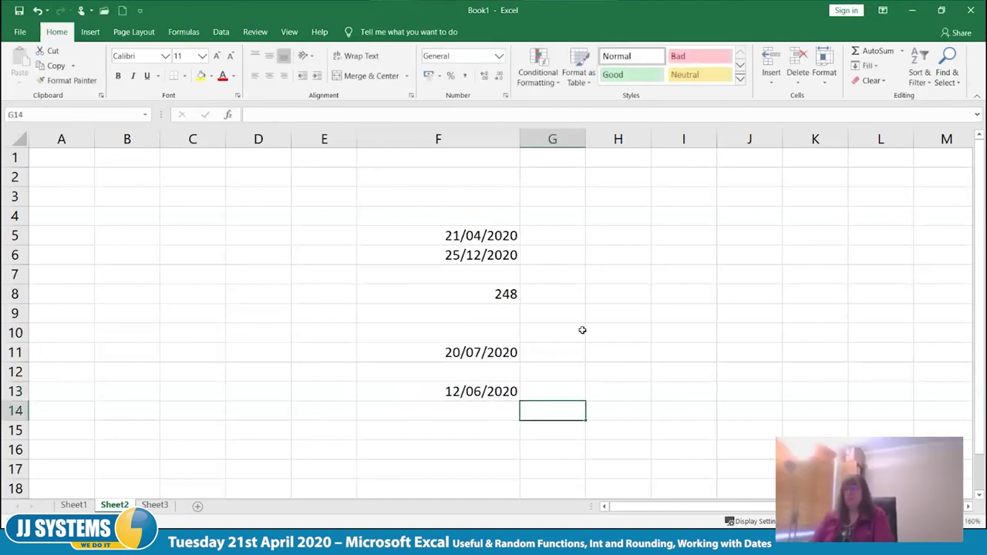
pyautogui.press('Left')
pyautogui.write('=')
pyautogui.press('Up')
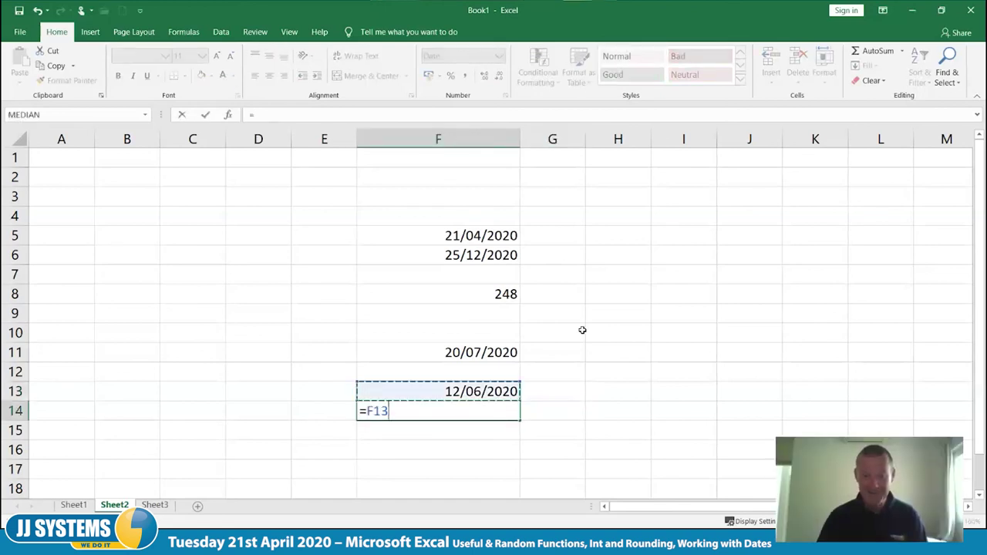
pyautogui.write('-')
pyautogui.press('Up')
pyautogui.press('Up')
pyautogui.press('Up')
pyautogui.press('Up')
pyautogui.press('Up')
pyautogui.press('Up')
pyautogui.press('Up')
pyautogui.press('Up')
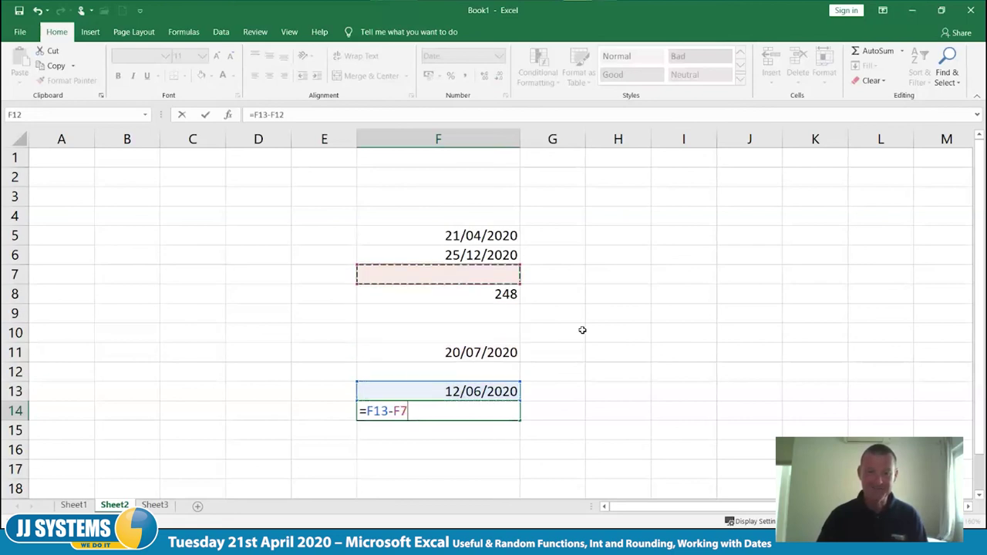
pyautogui.press('Up')
pyautogui.press('Up')
pyautogui.press('Tab')
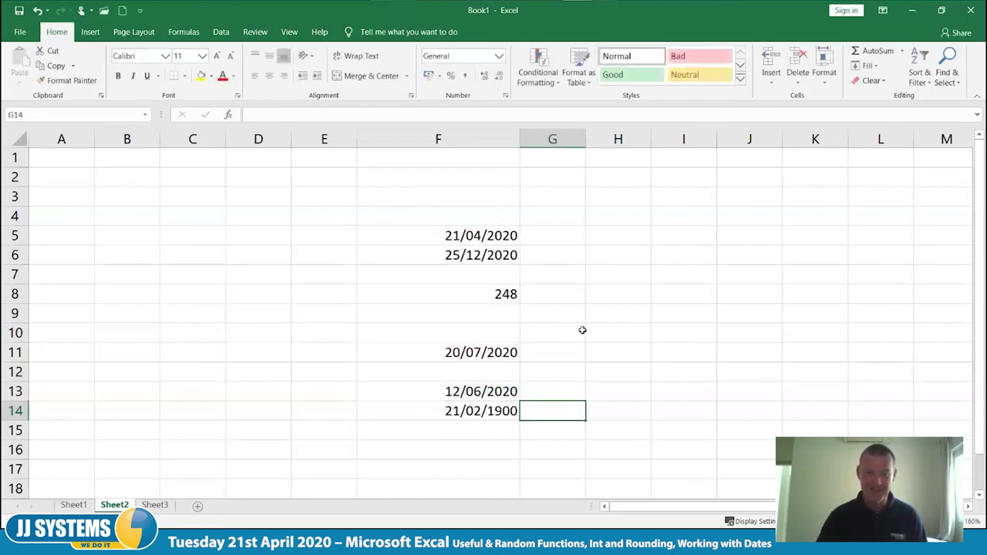
# Format F14 as Number so it shows 52.00.
pyautogui.press('Left')
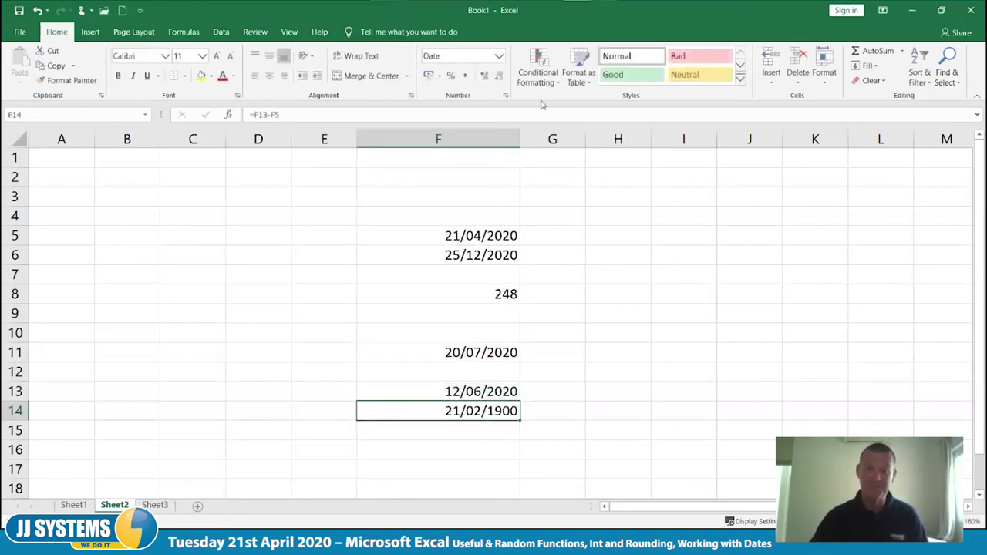
pyautogui.click(498, 56)
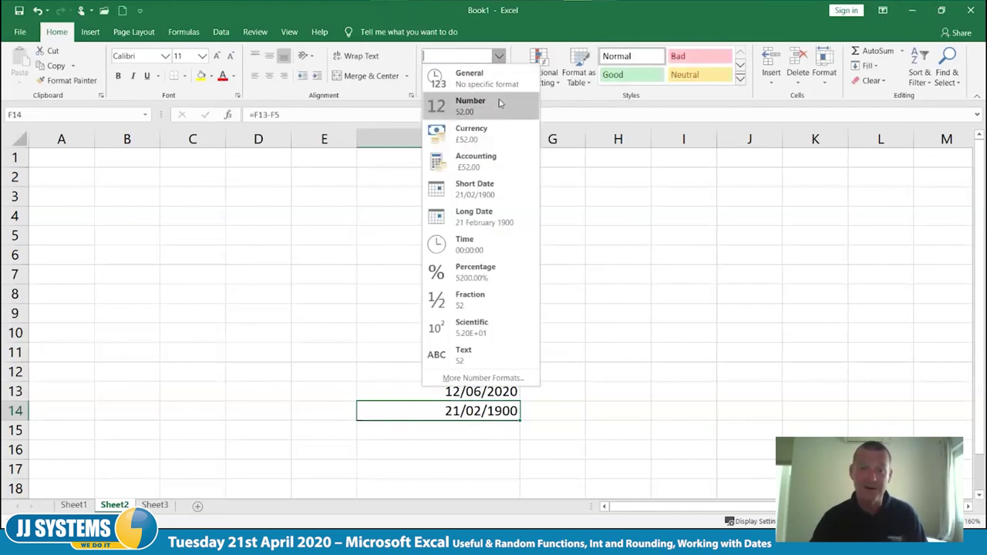
pyautogui.click(499, 103)
pyautogui.click(652, 417)
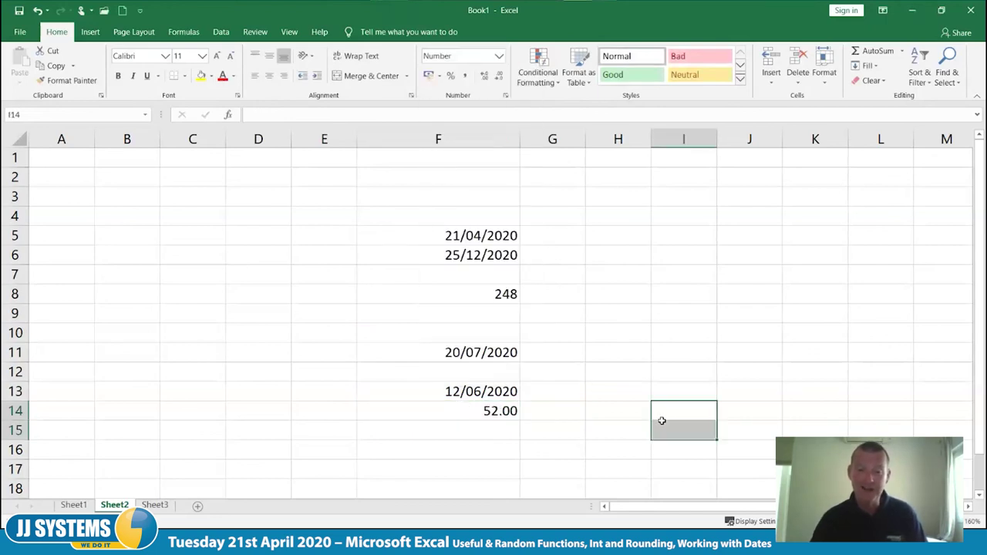
pyautogui.click(621, 398)
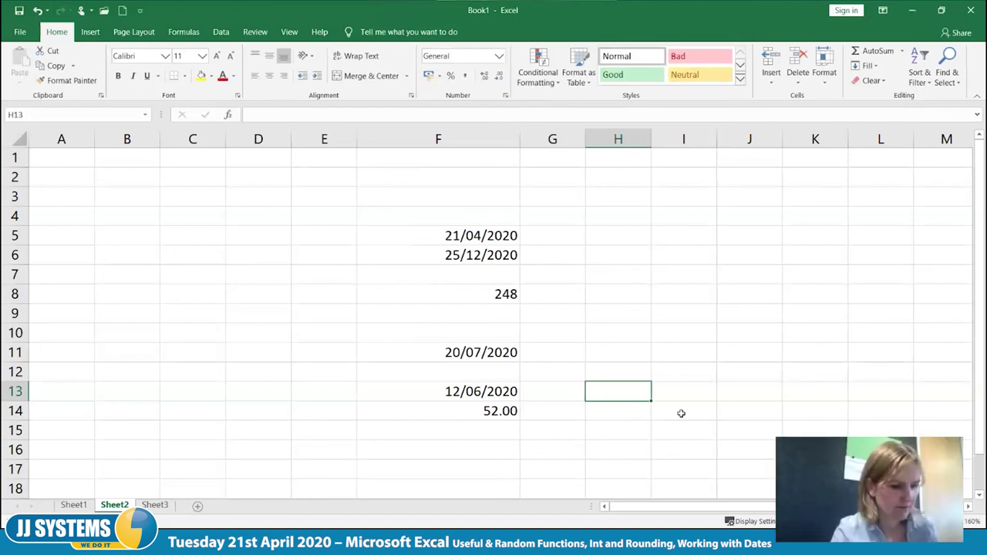
# Delete column F with its old date examples, then widen the new column F.
pyautogui.click(480, 141)
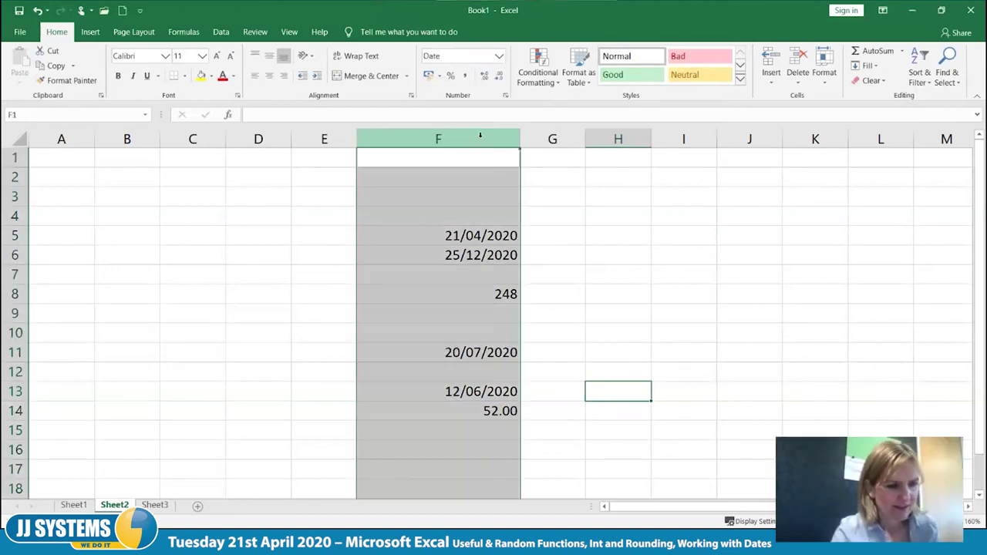
pyautogui.rightClick(480, 140)
pyautogui.click(529, 245)
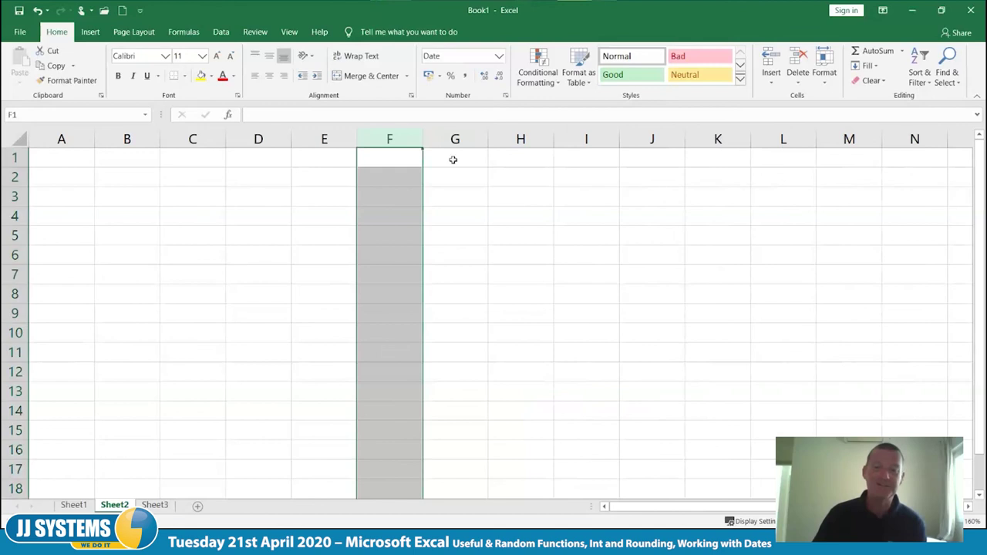
pyautogui.moveTo(421, 139); pyautogui.dragTo(538, 139)
# Enter =TODAY() in F5, showing 21/04/2020.
pyautogui.click(472, 233)
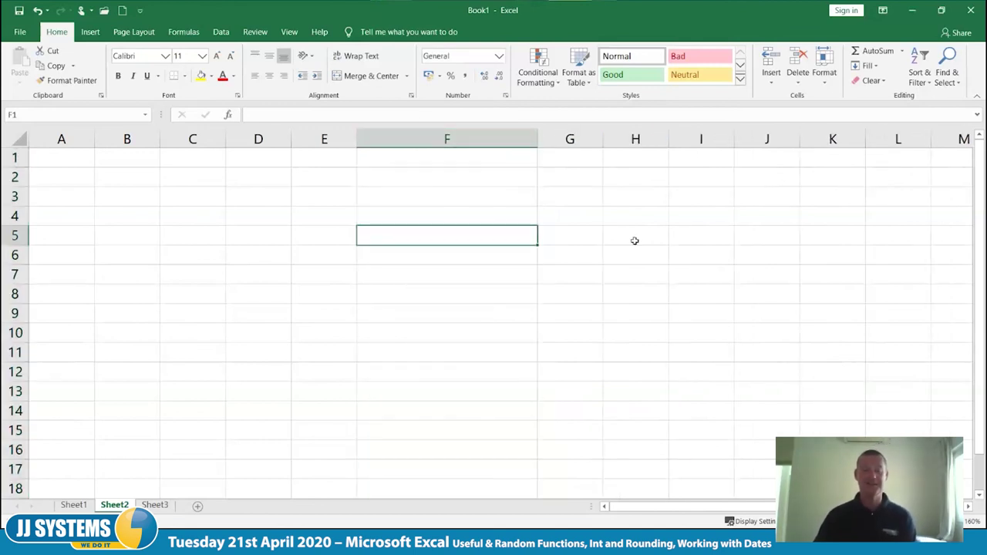
pyautogui.write('=today')
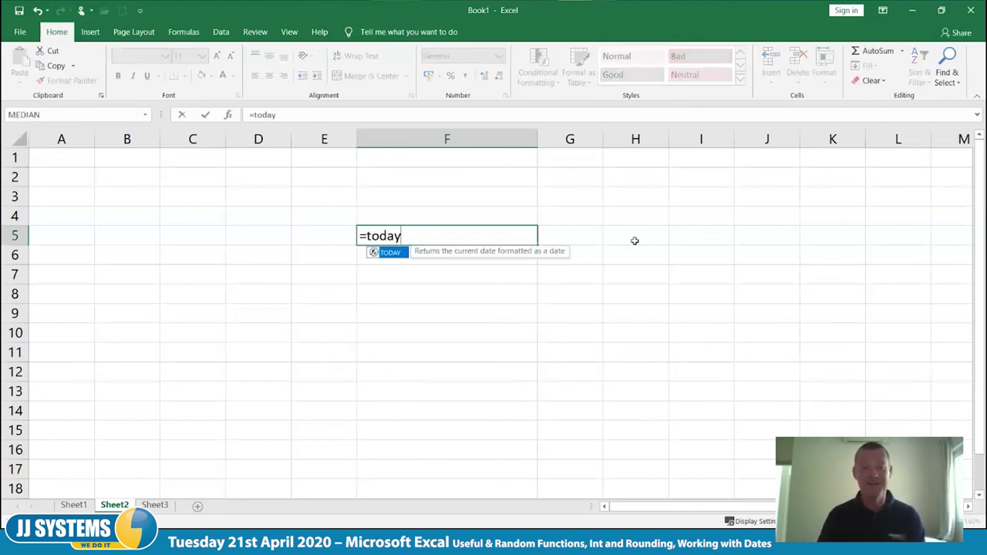
pyautogui.write('()')
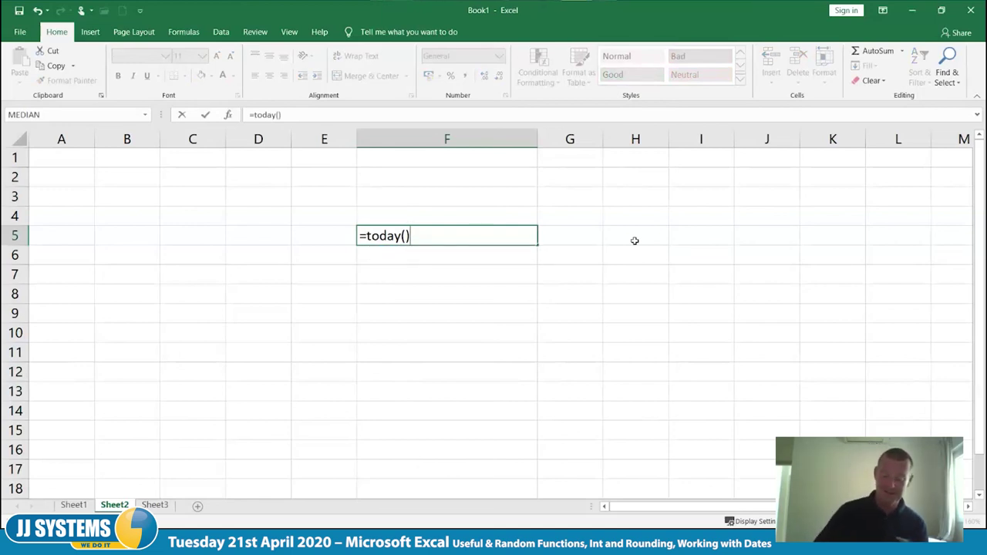
pyautogui.press('Tab')
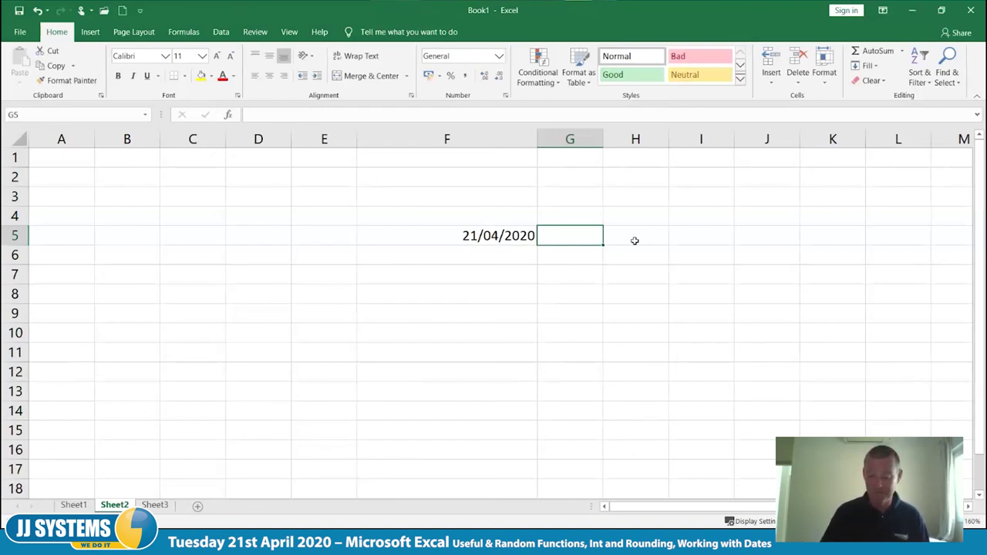
# Select columns E and F and widen them together.
pyautogui.press('Left')
pyautogui.press('Left')
pyautogui.press('Left')
pyautogui.press('Right')
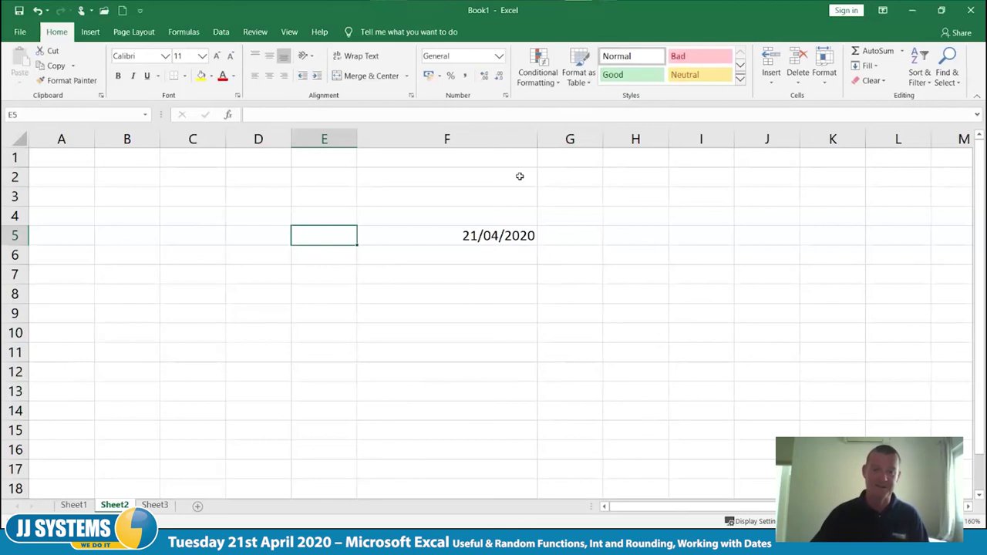
pyautogui.moveTo(324, 139); pyautogui.dragTo(498, 139)
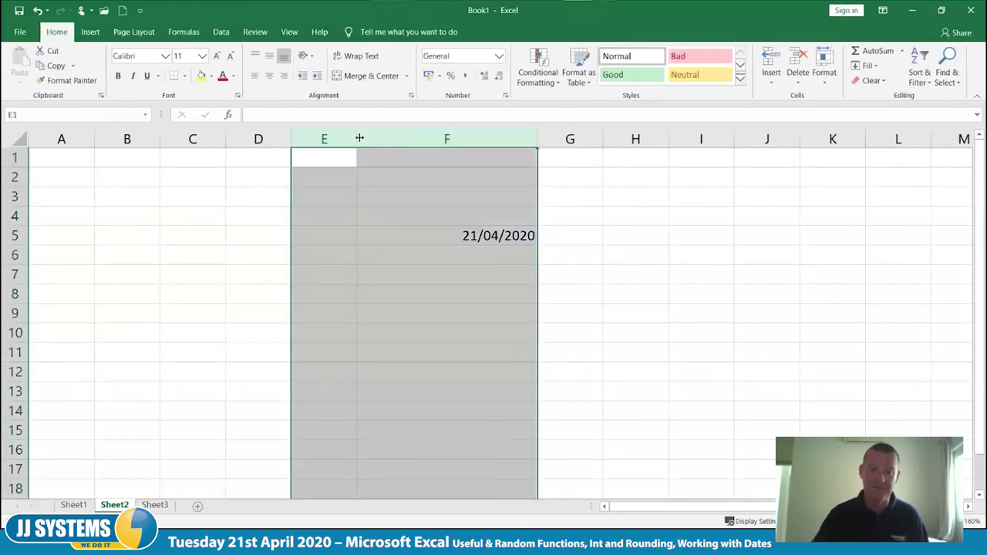
pyautogui.moveTo(359, 139); pyautogui.dragTo(417, 138)
pyautogui.click(365, 238)
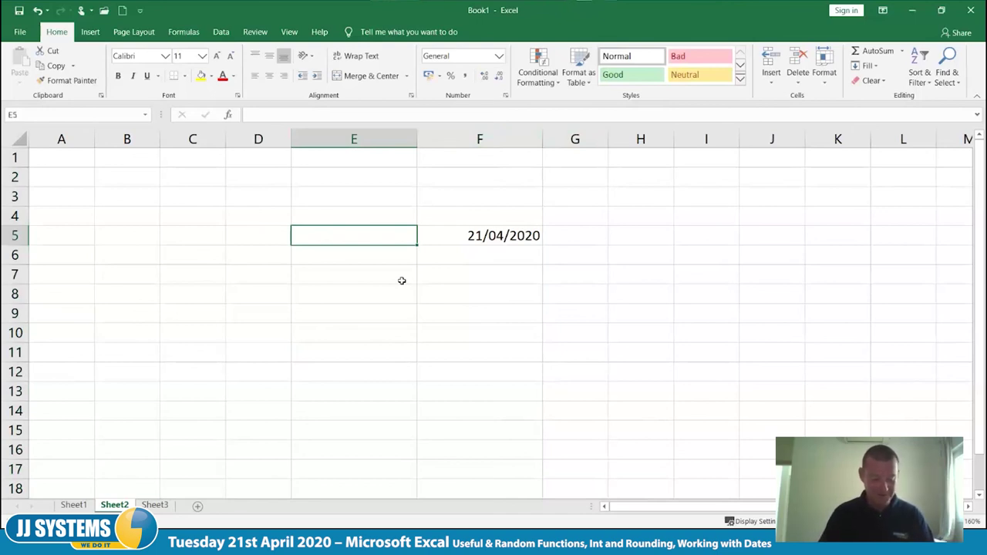
# Put 23-Feb in E5 and =F5-E5 in G5, giving 58 days.
pyautogui.write('23/2')
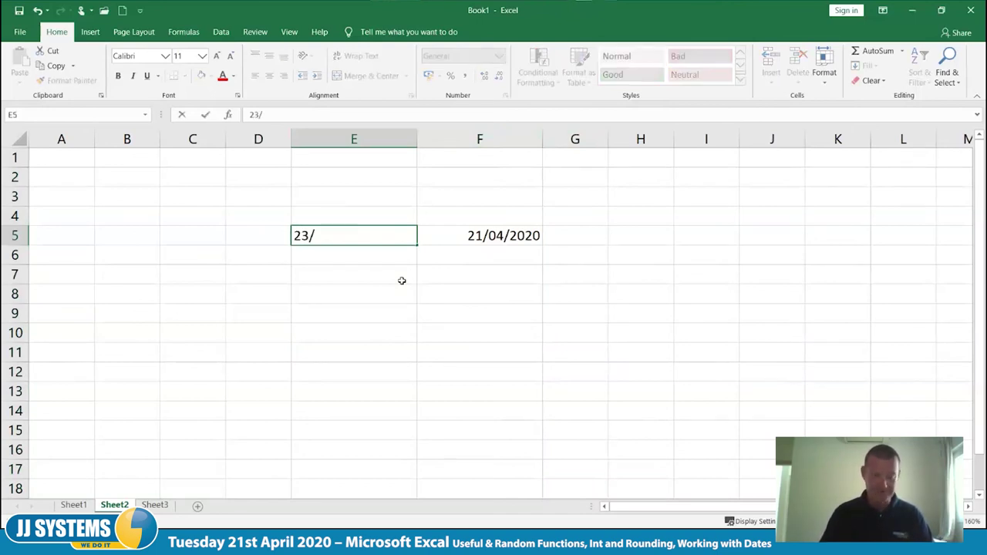
pyautogui.press('Tab')
pyautogui.press('Tab')
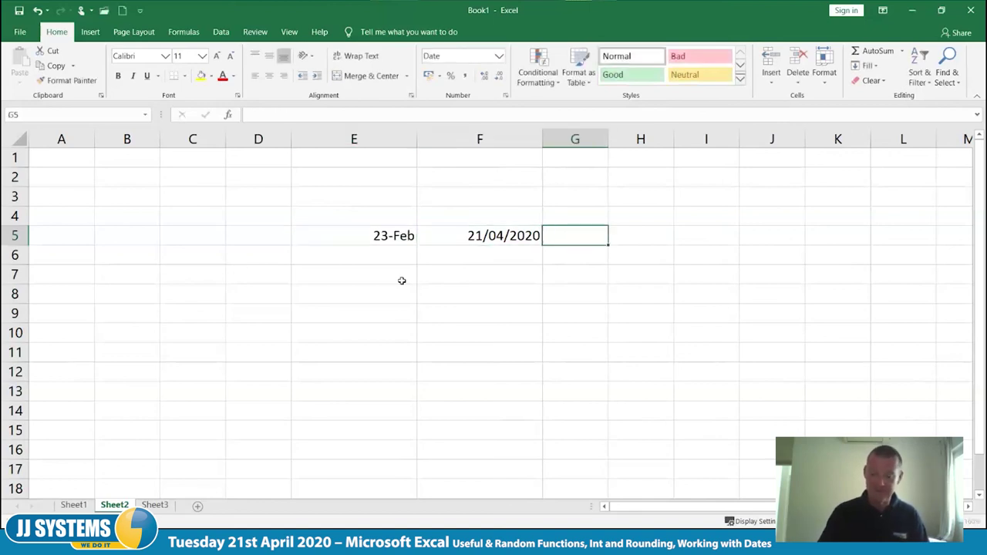
pyautogui.write('=')
pyautogui.press('Left')
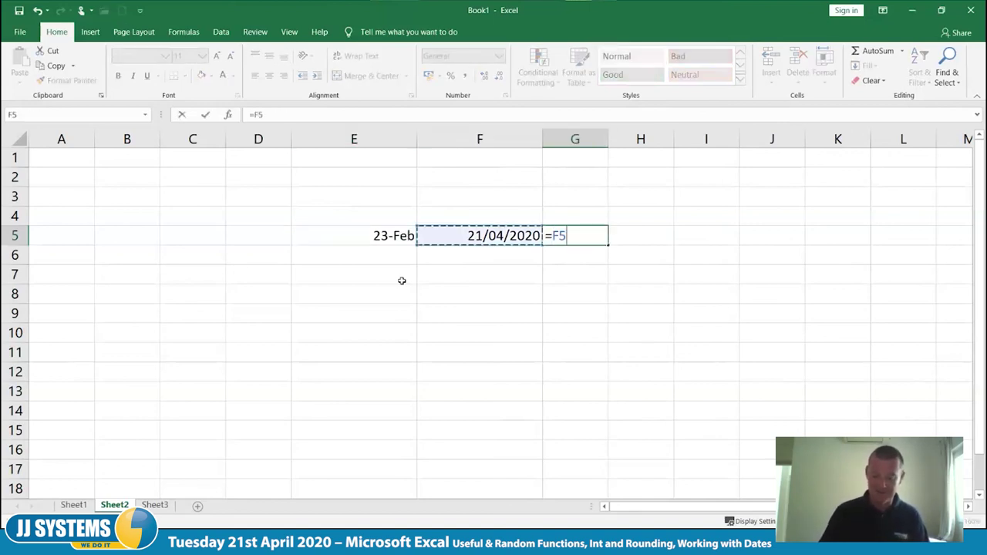
pyautogui.write('-')
pyautogui.press('Left')
pyautogui.press('Left')
pyautogui.press('Tab')
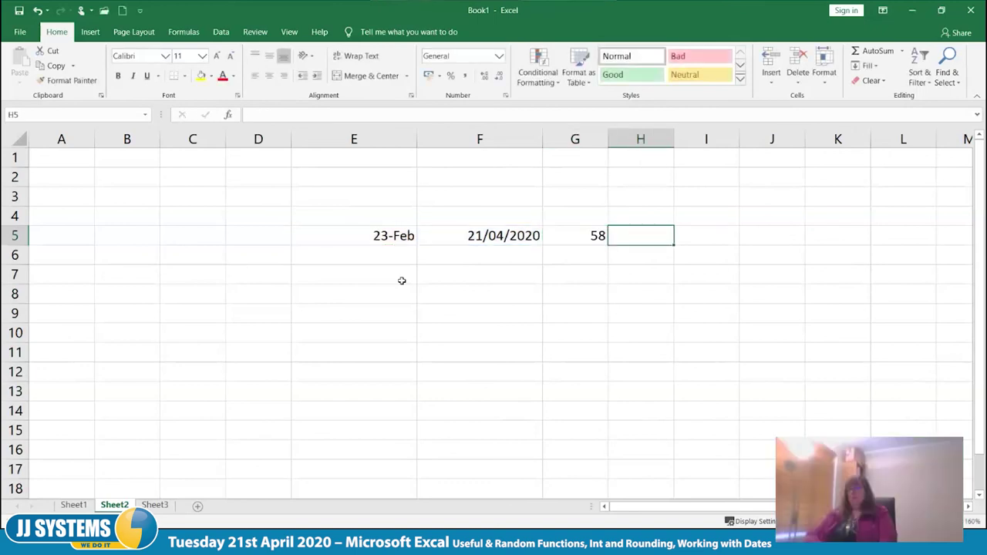
pyautogui.click(562, 233)
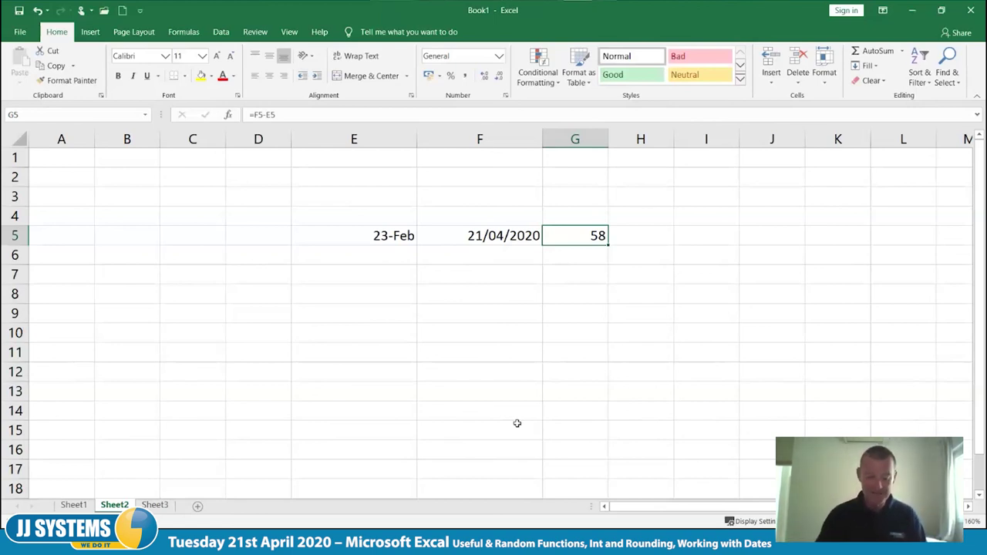
# Re-enter =TODAY() in F5 so it holds today's date formula.
pyautogui.press('Left')
pyautogui.write('=TODAY()')
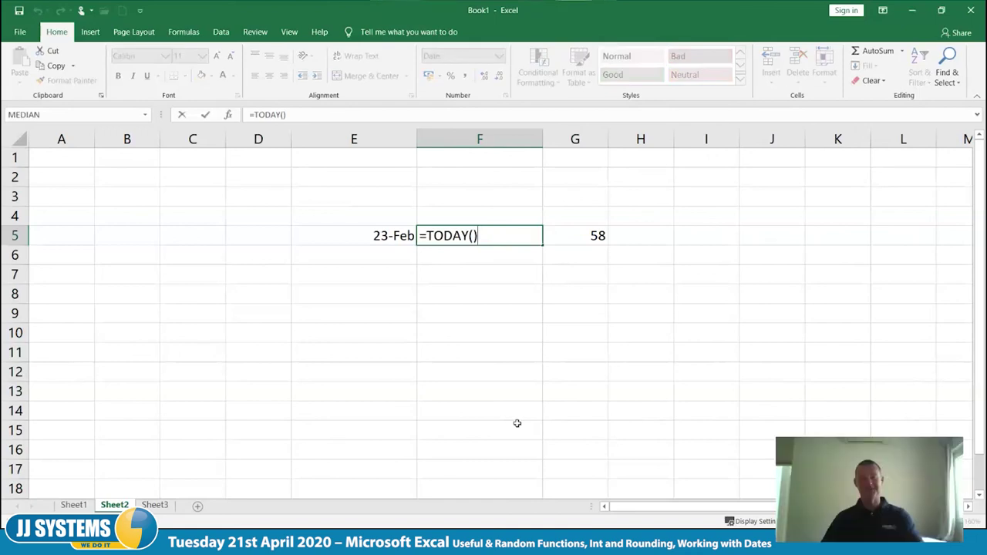
pyautogui.hotkey('ctrl', 'Return')
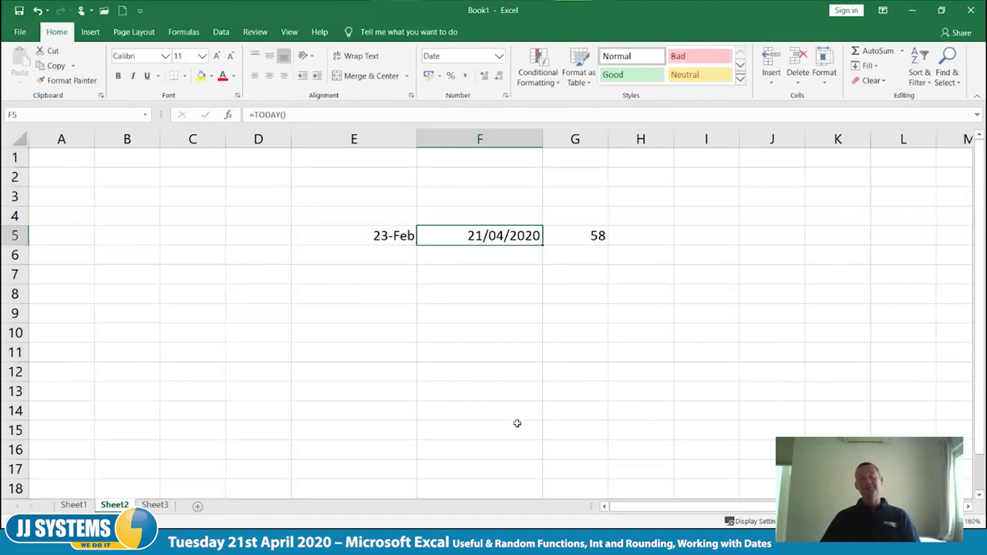
# Enter =NOW() in F6, showing 21/04/2020 11:39.
pyautogui.press('Down')
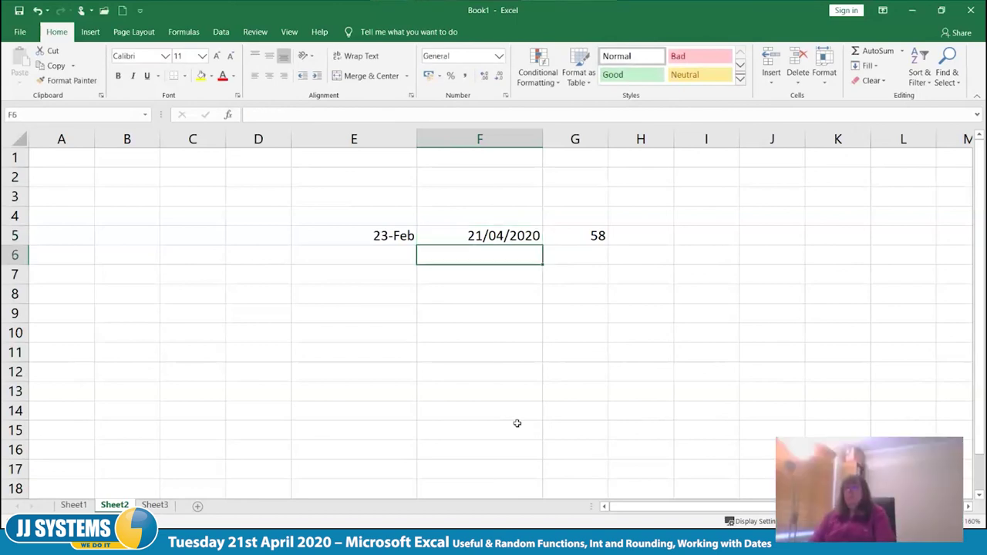
pyautogui.write('=now()')
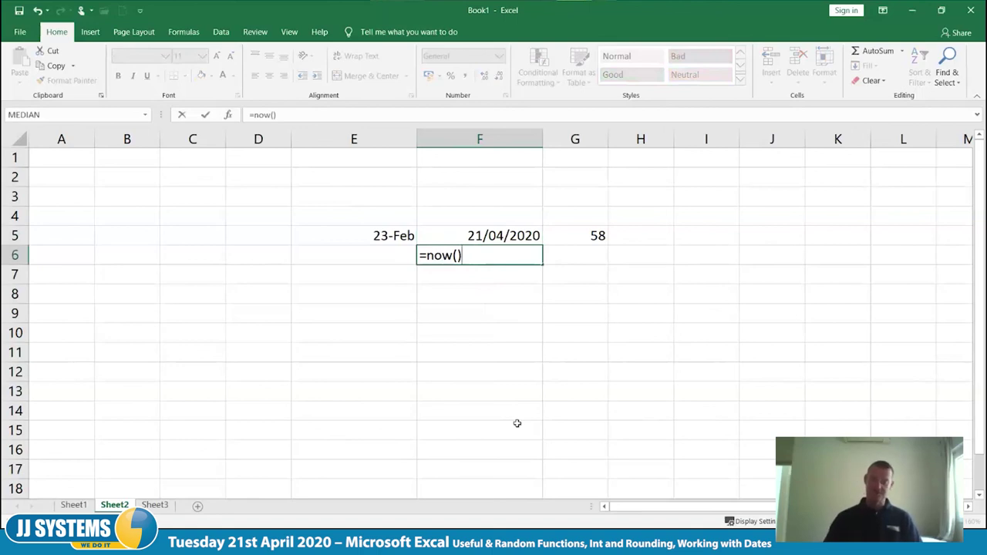
pyautogui.press('Tab')
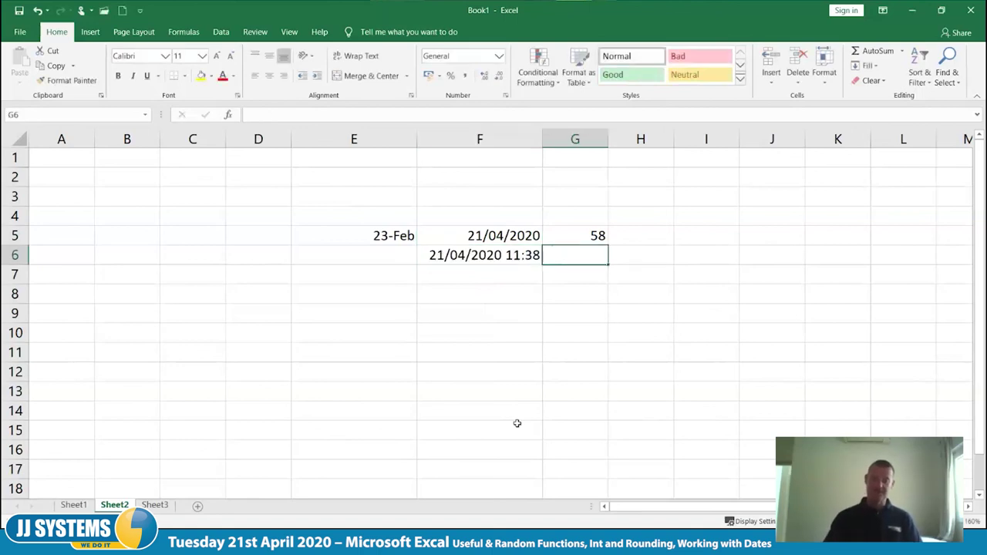
# Type the sample word 'hello' in F8, then delete it.
pyautogui.click(473, 304)
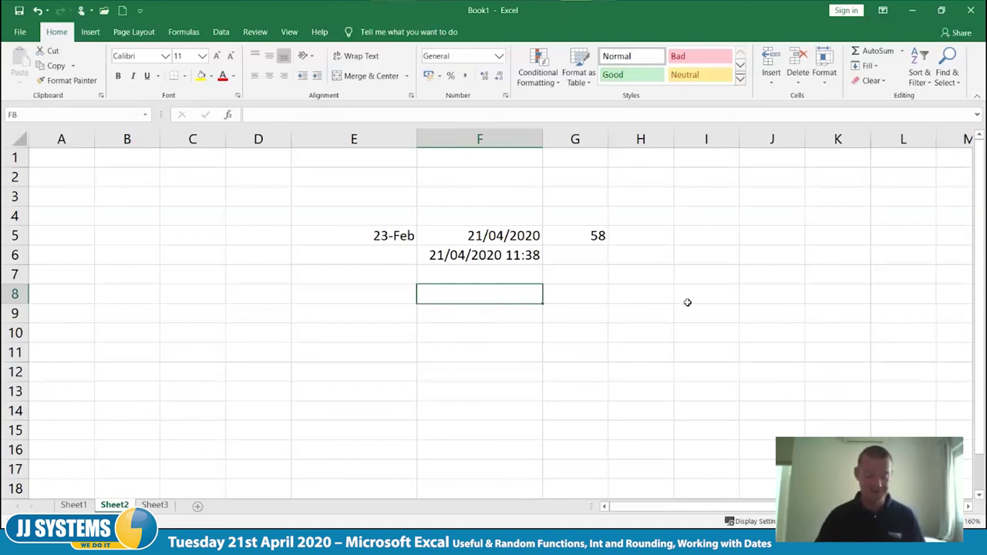
pyautogui.write('hello')
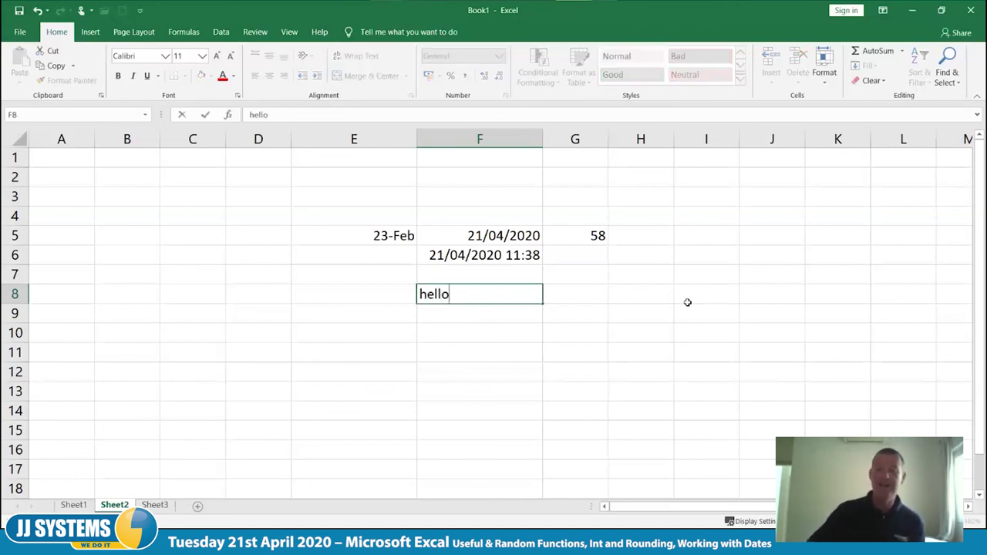
pyautogui.press('Tab')
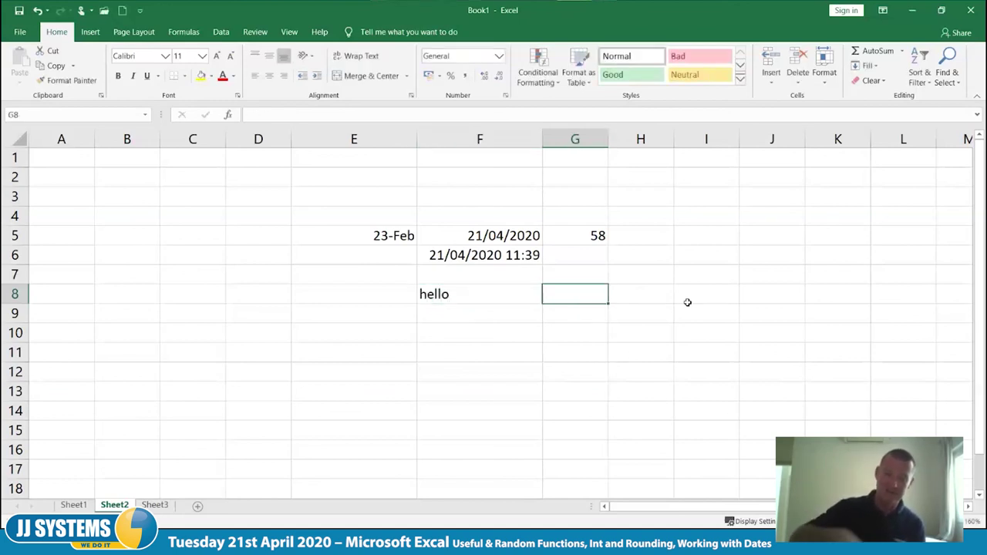
pyautogui.hotkey('shift', 'Tab')
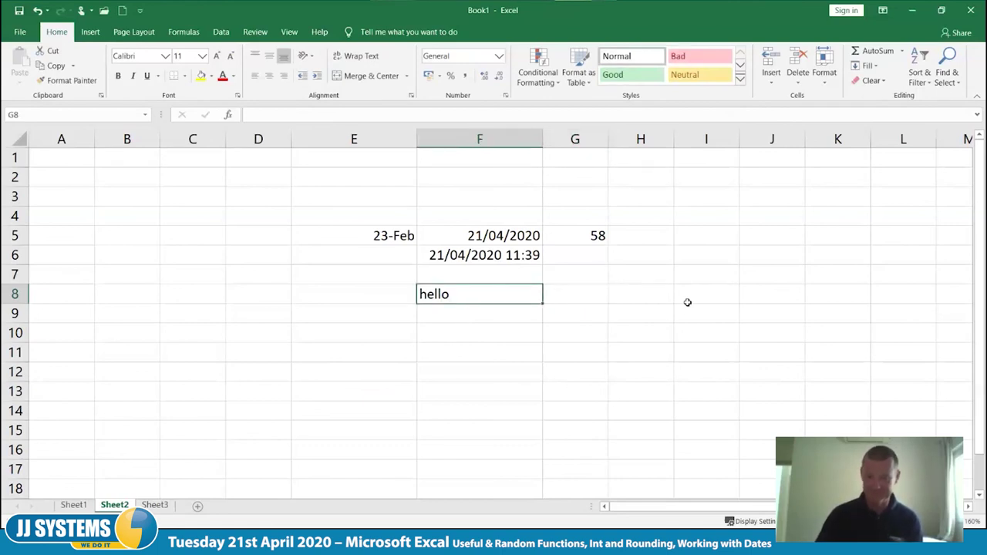
pyautogui.press('Delete')
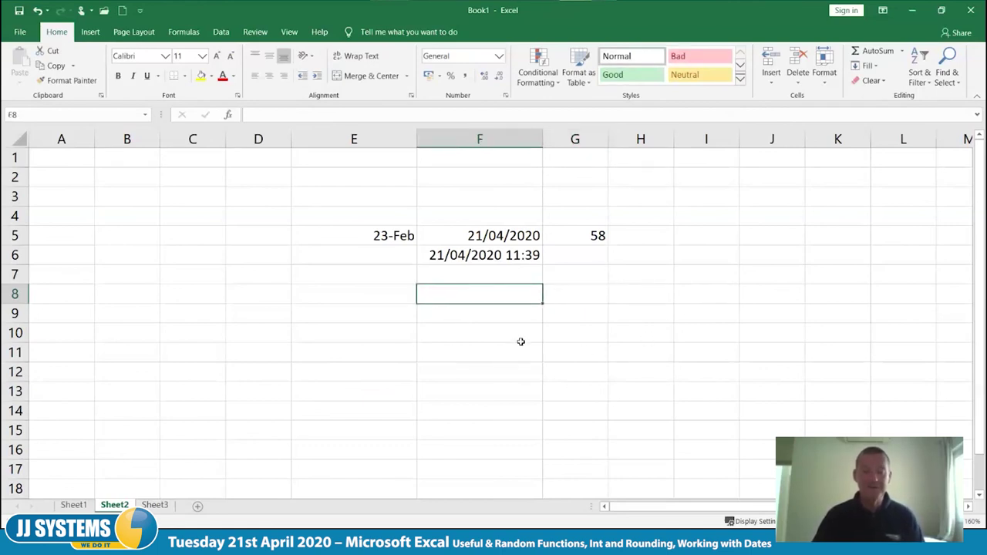
# Enter the date 25-Dec in F8.
pyautogui.click(374, 294)
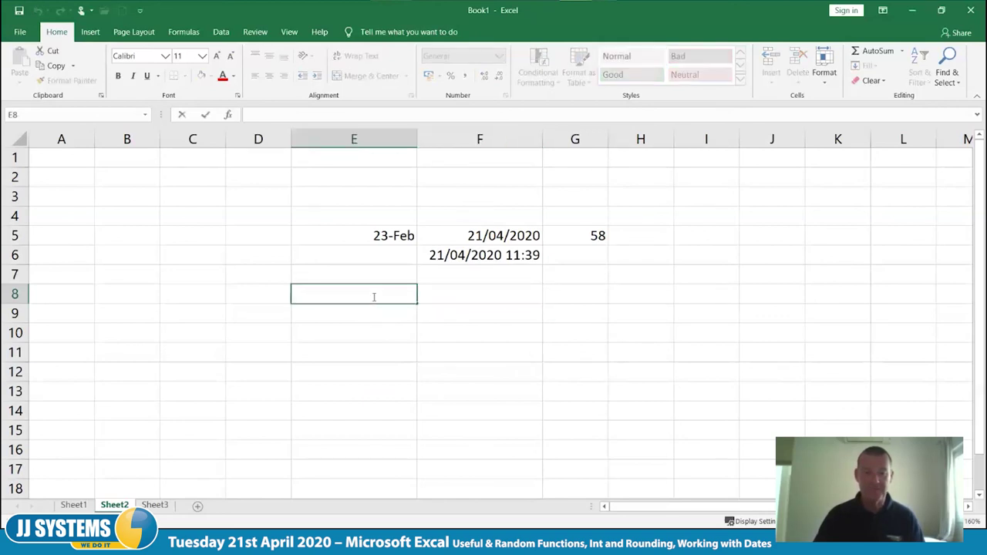
pyautogui.click(491, 290)
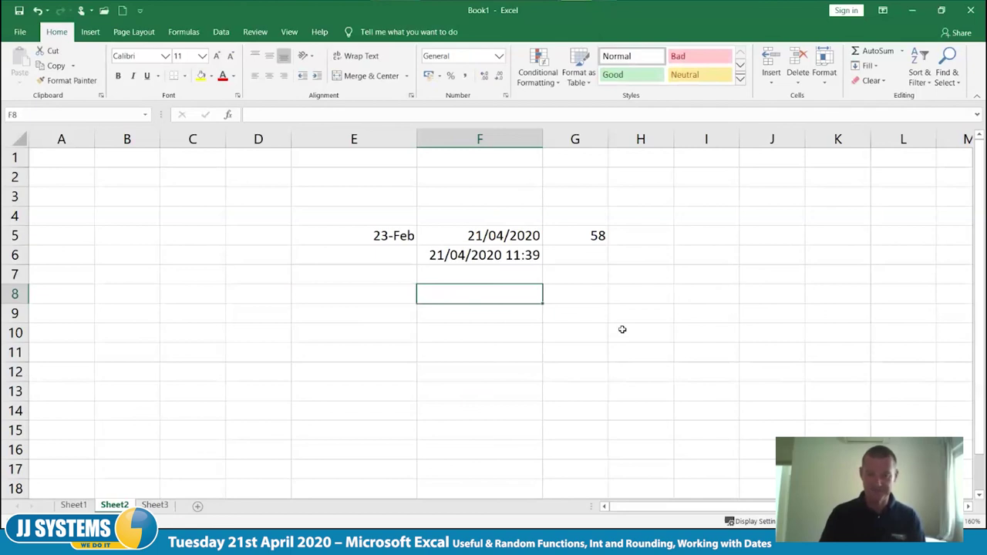
pyautogui.write('25/12')
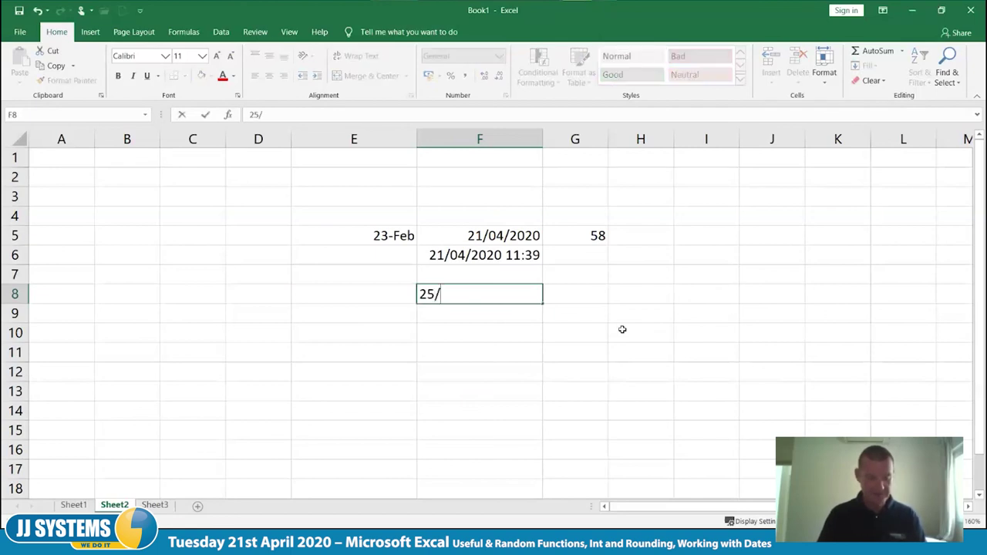
pyautogui.press('Tab')
# Enter =F8-F5 in F10 for the 248-day gap.
pyautogui.press('Down')
pyautogui.press('Down')
pyautogui.press('Left')
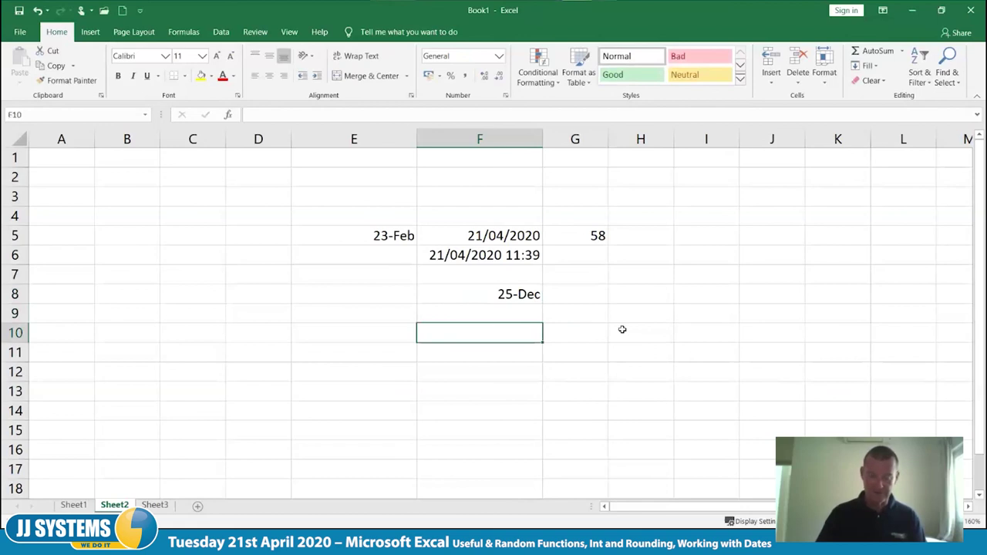
pyautogui.write('=')
pyautogui.press('Up')
pyautogui.press('Up')
pyautogui.write('-')
pyautogui.press('Up')
pyautogui.press('Up')
pyautogui.press('Up')
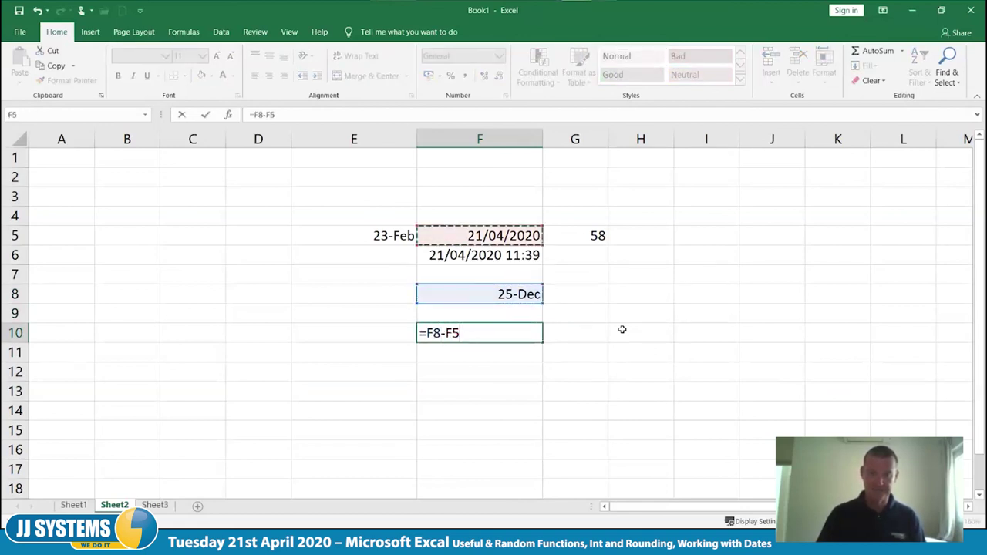
pyautogui.press('Tab')
# Enter =NETWORKDAYS(F5,F8) in F12, returning 179 working days.
pyautogui.press('Left')
pyautogui.press('Down')
pyautogui.press('Down')
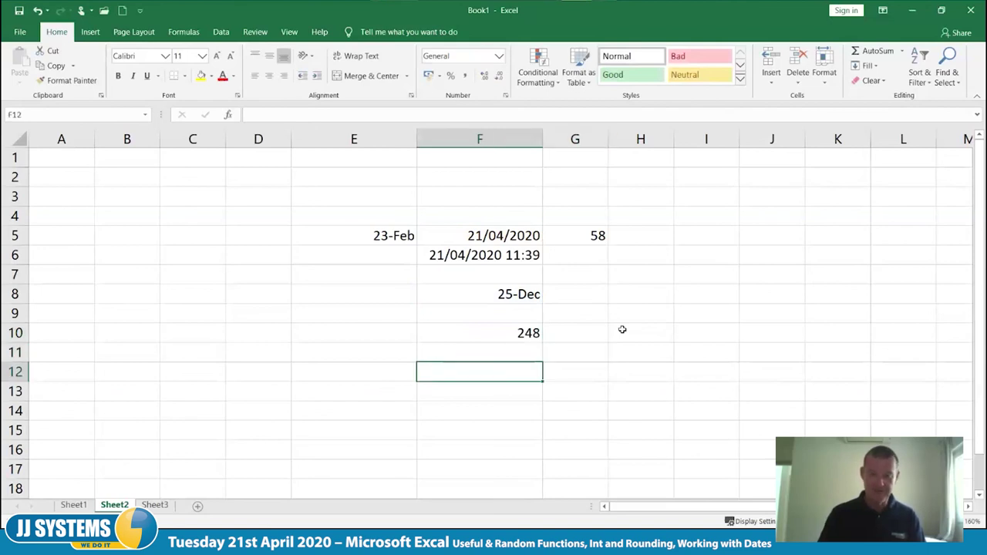
pyautogui.write('=net')
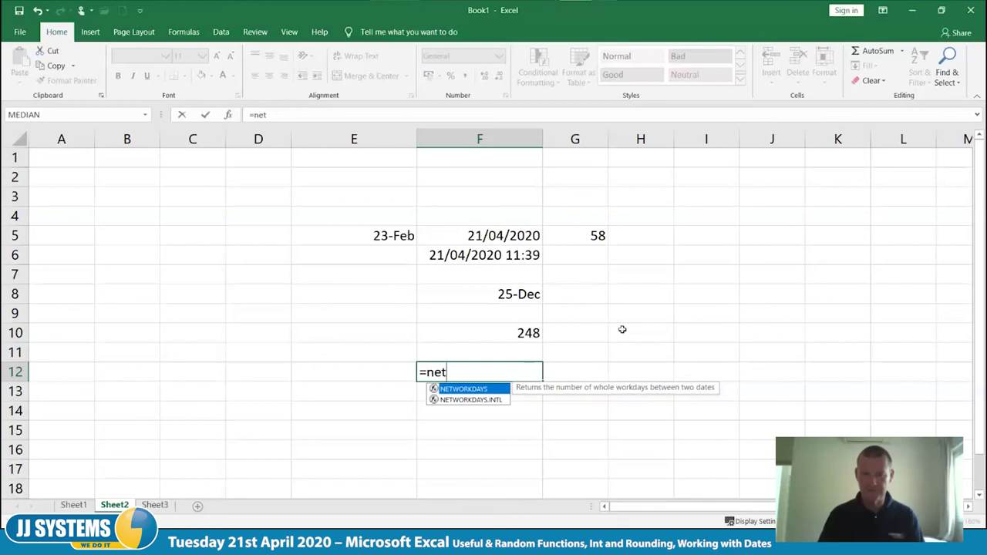
pyautogui.press('Tab')
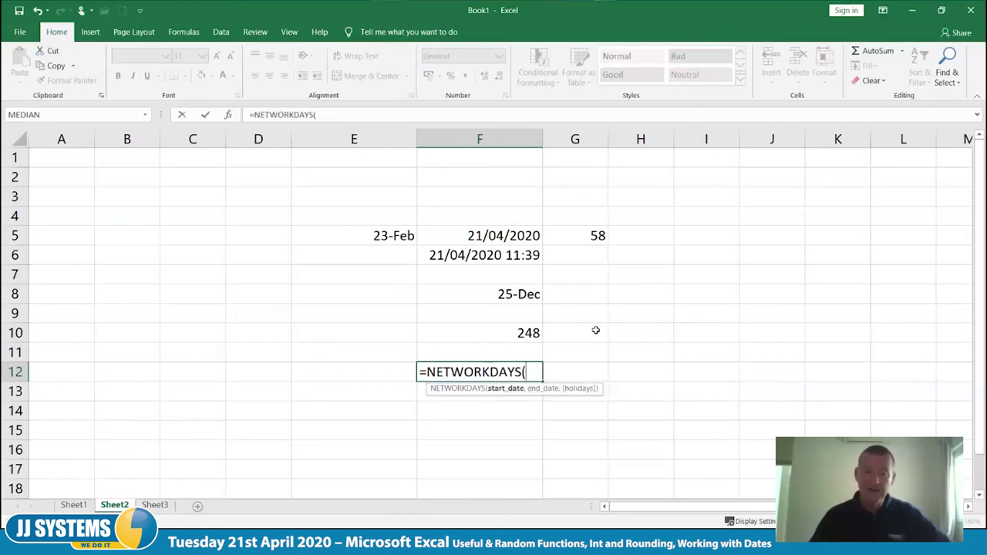
pyautogui.press('Up')
pyautogui.press('Up')
pyautogui.press('Up')
pyautogui.press('Up')
pyautogui.press('Up')
pyautogui.press('Up')
pyautogui.press('Up')
pyautogui.write(',')
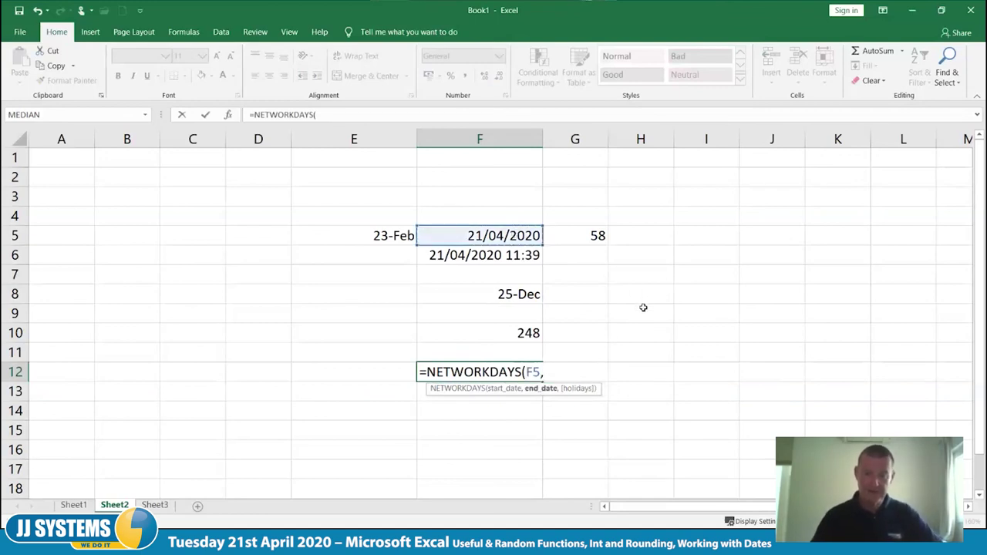
pyautogui.click(518, 294)
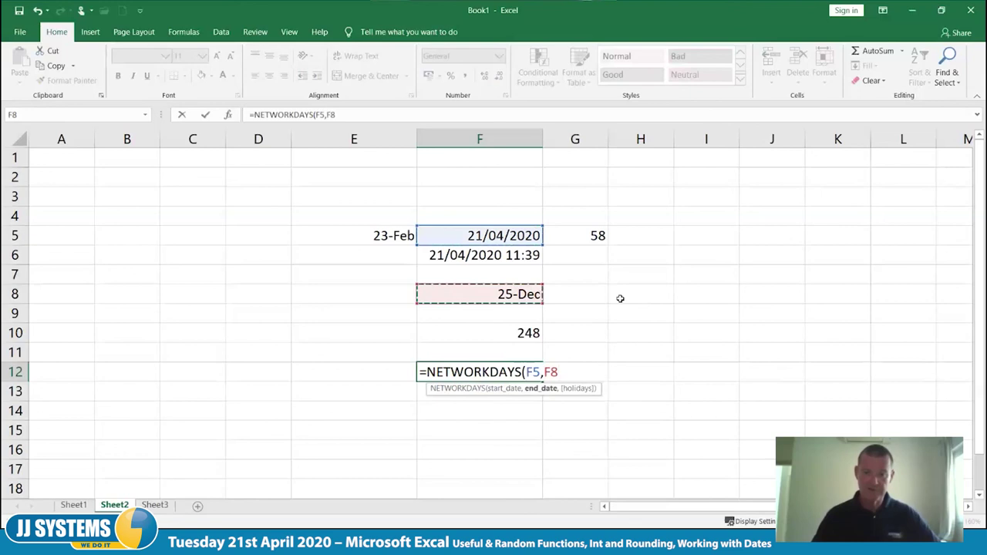
pyautogui.write(')')
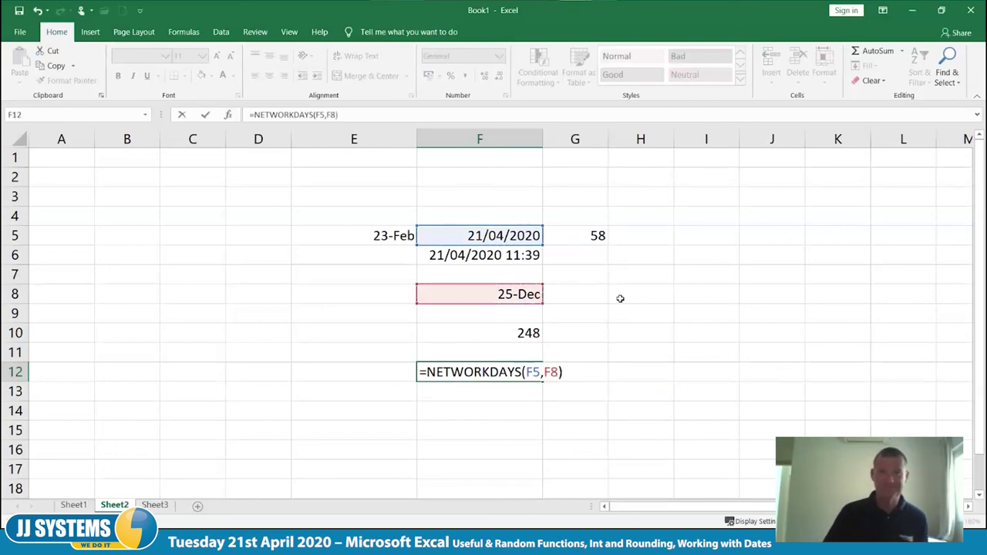
pyautogui.press('Tab')
# Inspect the F12 NETWORKDAYS formula's references without changing it.
pyautogui.press('Left')
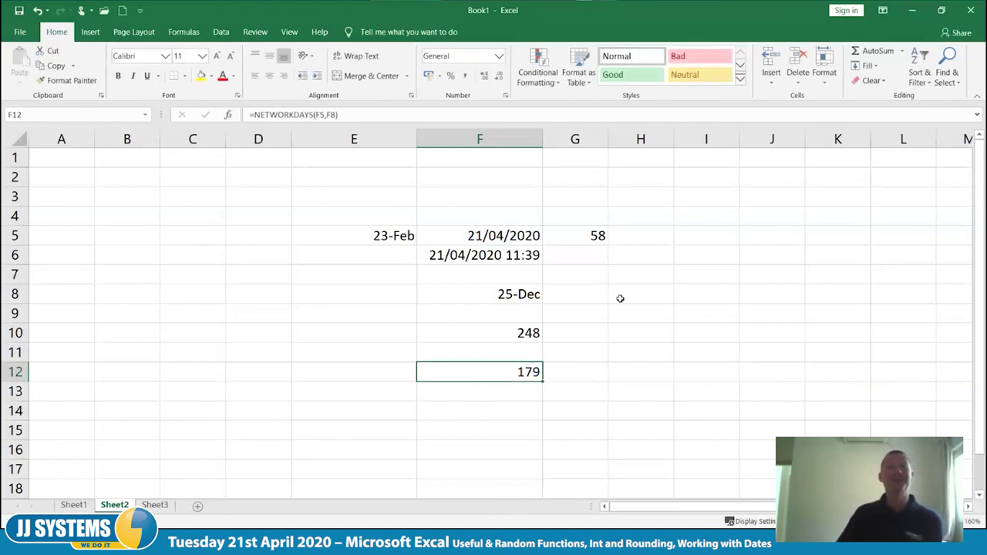
pyautogui.press('Down')
pyautogui.press('Up')
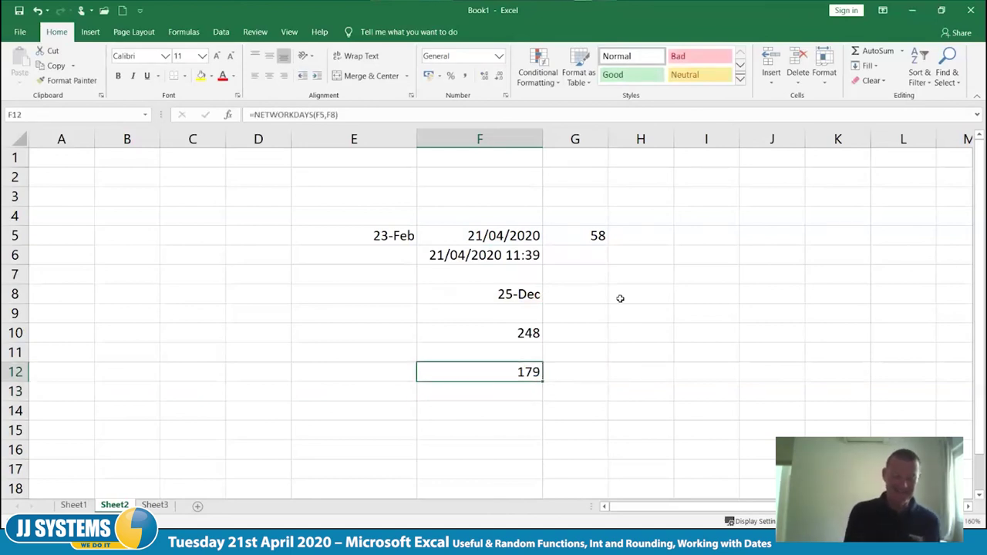
pyautogui.press('F2')
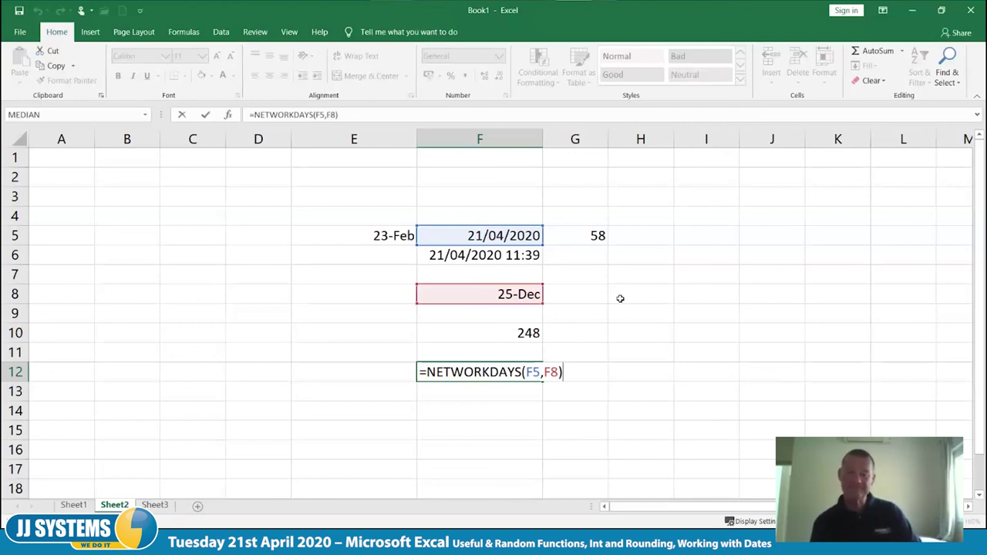
pyautogui.hotkey('ctrl', 'Return')
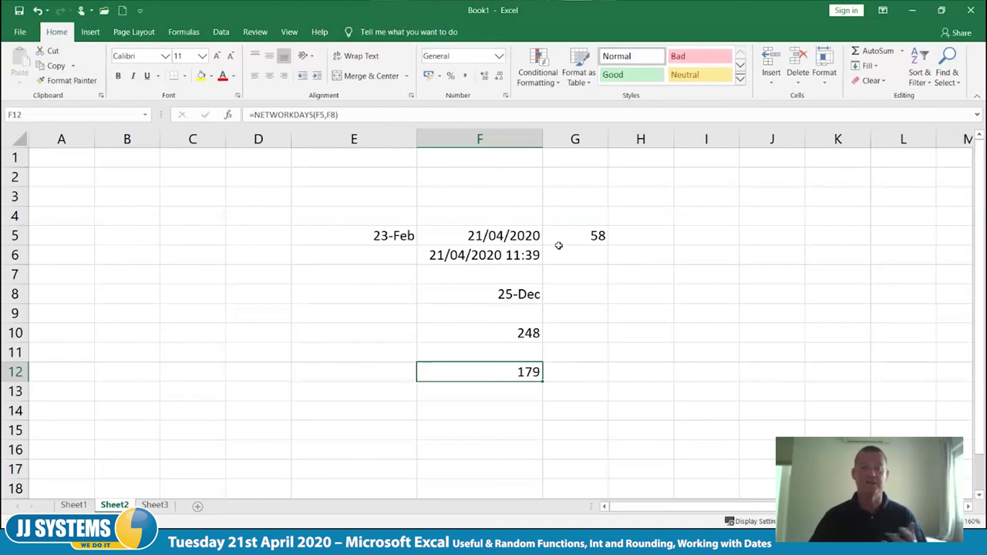
# Enter =MONTH(F5) in I5, returning 4.
pyautogui.click(721, 235)
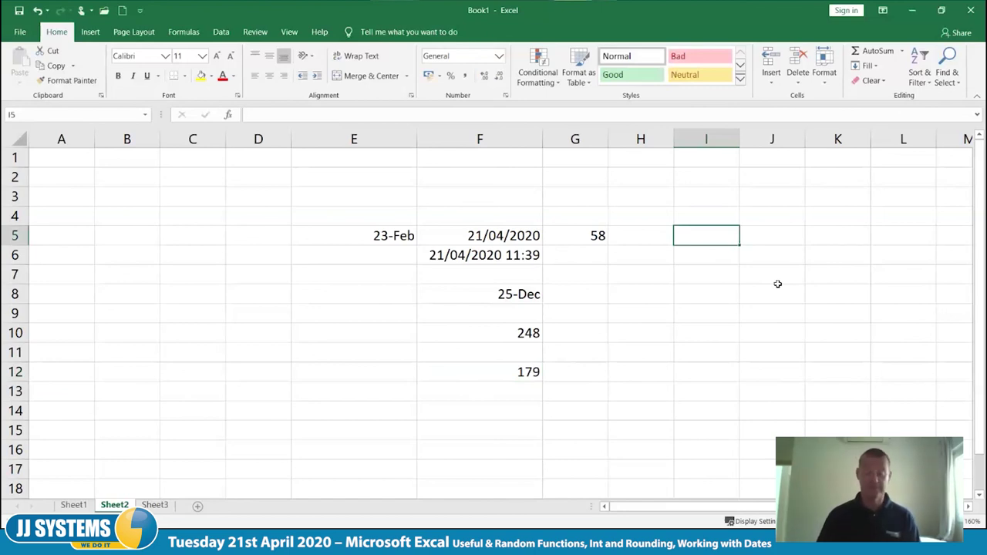
pyautogui.write('=month')
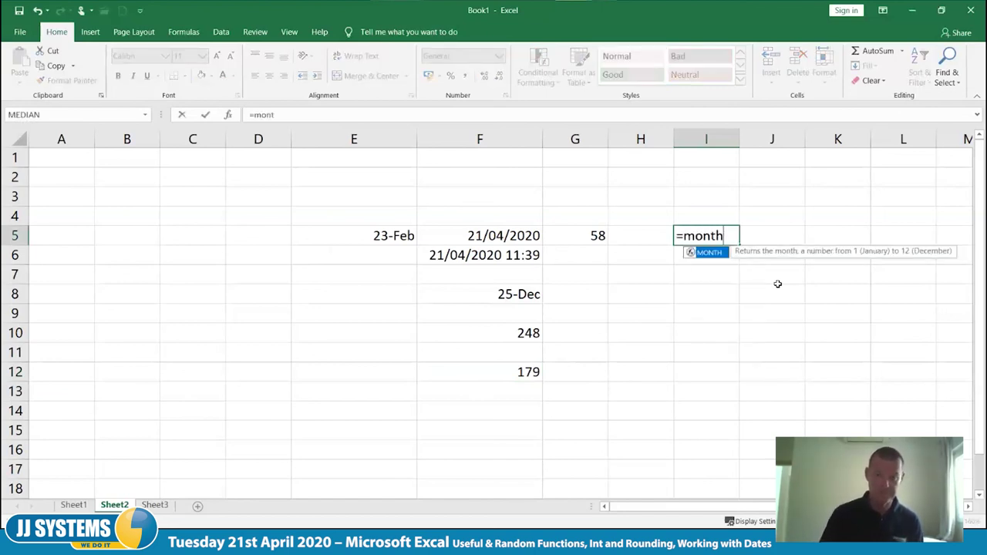
pyautogui.write('(')
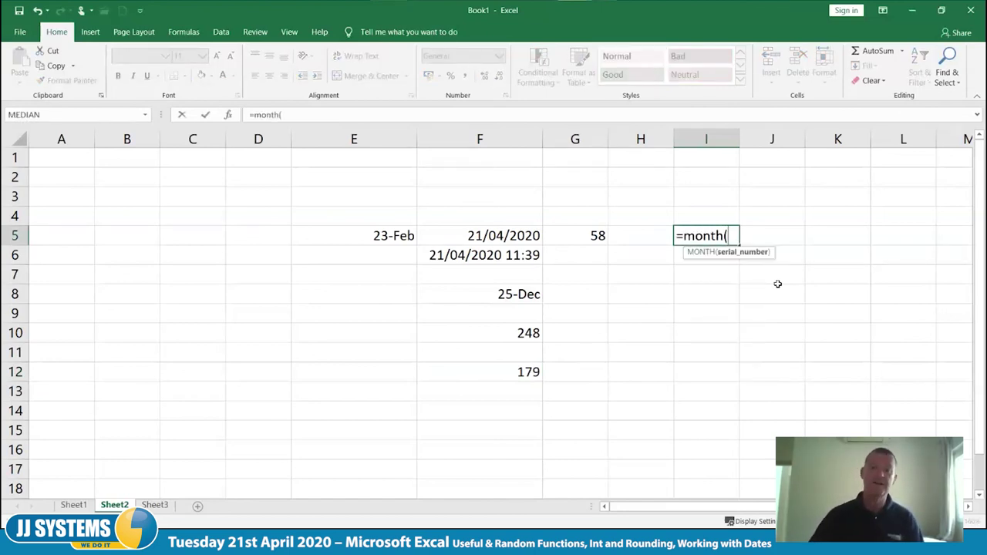
pyautogui.click(487, 235)
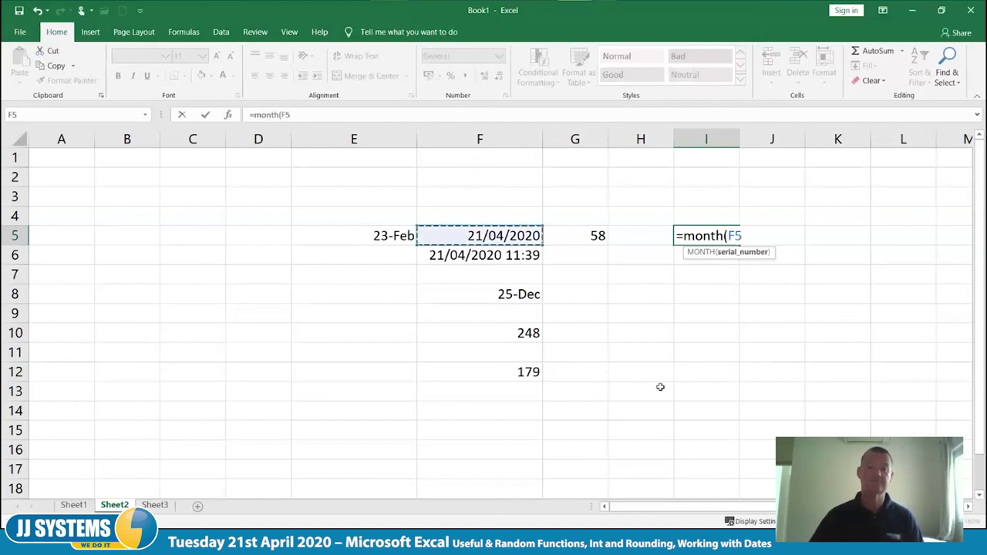
pyautogui.write(')')
pyautogui.press('Tab')
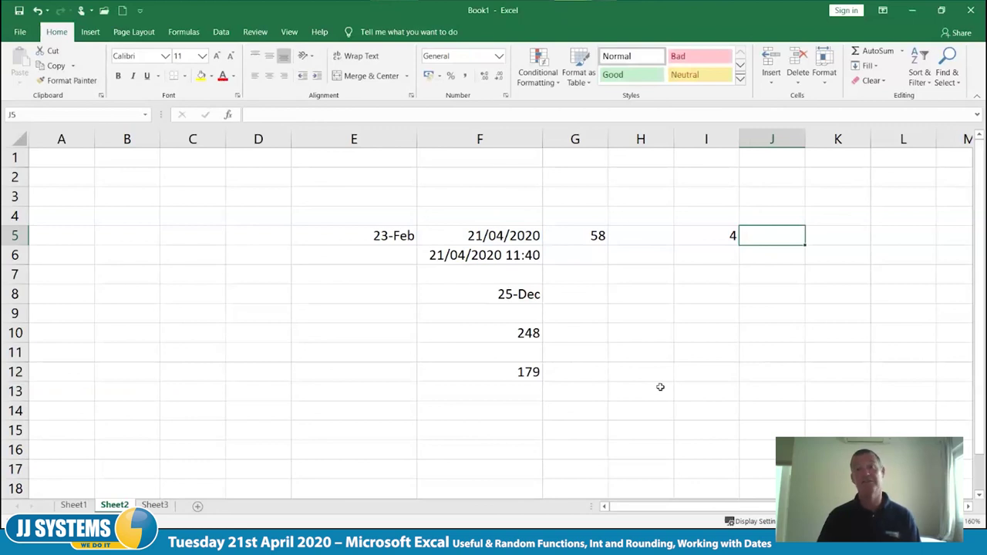
pyautogui.press('Left')
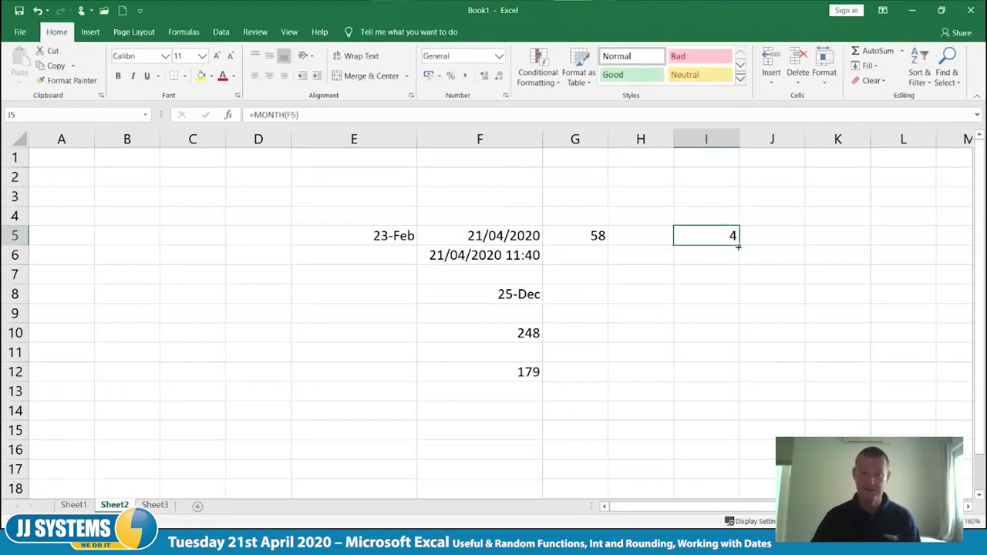
# Fill the month formula down to I8 and clear the I7 result.
pyautogui.moveTo(738, 244); pyautogui.dragTo(736, 304)
pyautogui.click(696, 410)
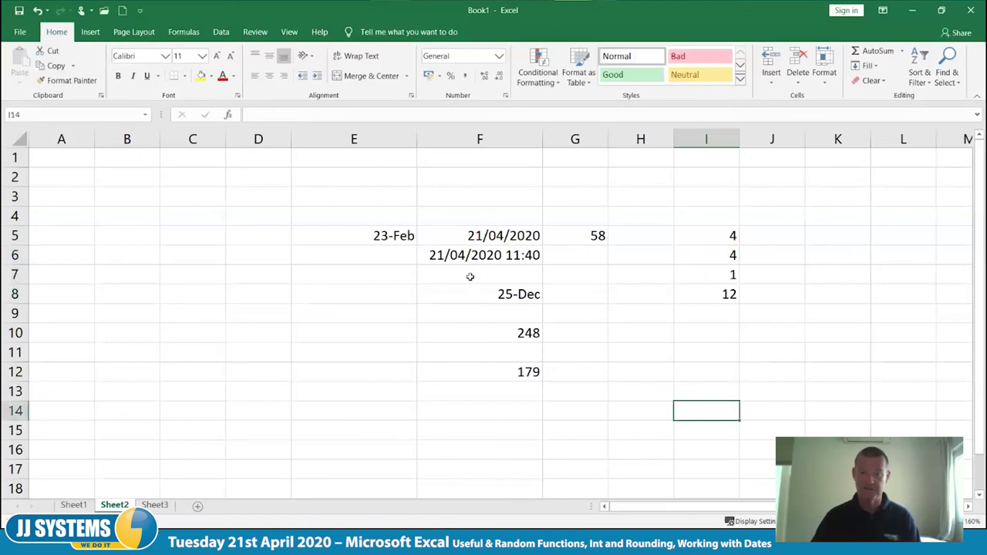
pyautogui.click(470, 275)
pyautogui.click(736, 278)
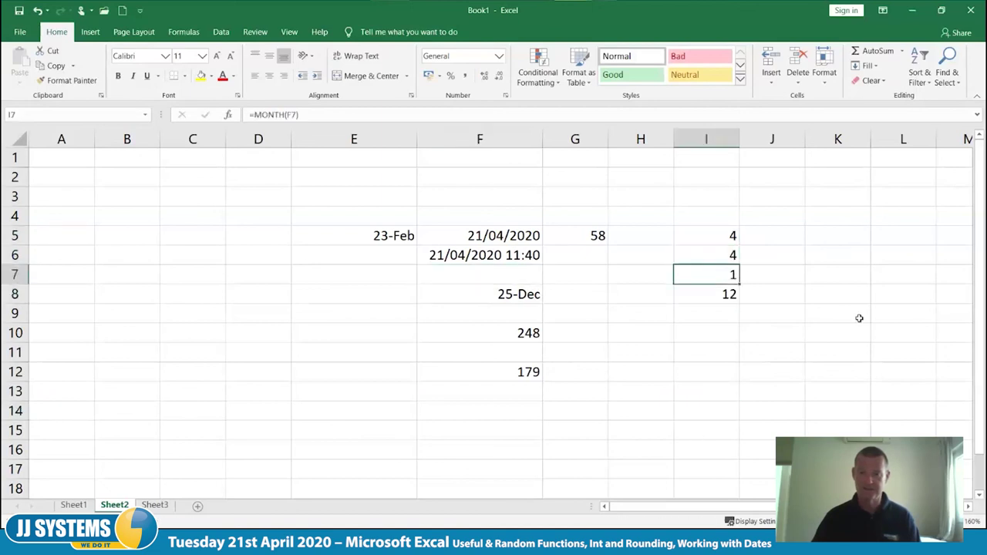
pyautogui.press('Delete')
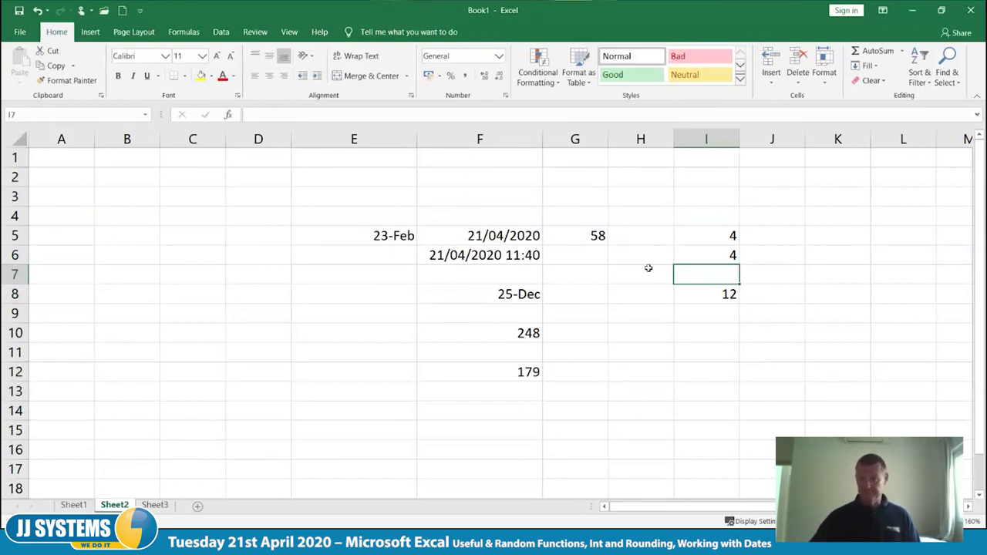
# Enter =DAY(F5) in J5 and fill it down to J8 (21, 21, 0, 25).
pyautogui.click(765, 237)
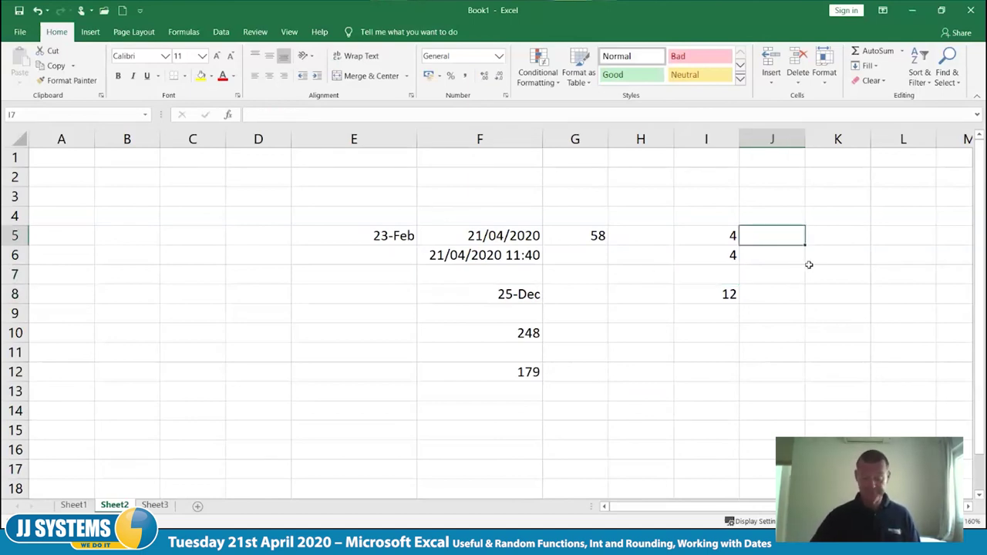
pyautogui.write('=day(')
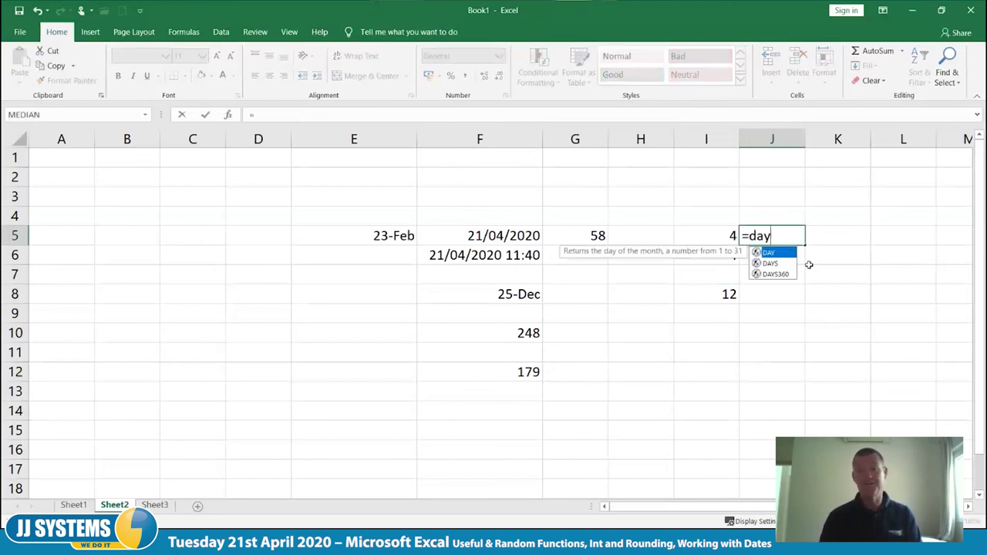
pyautogui.click(527, 238)
pyautogui.write(')')
pyautogui.press('Tab')
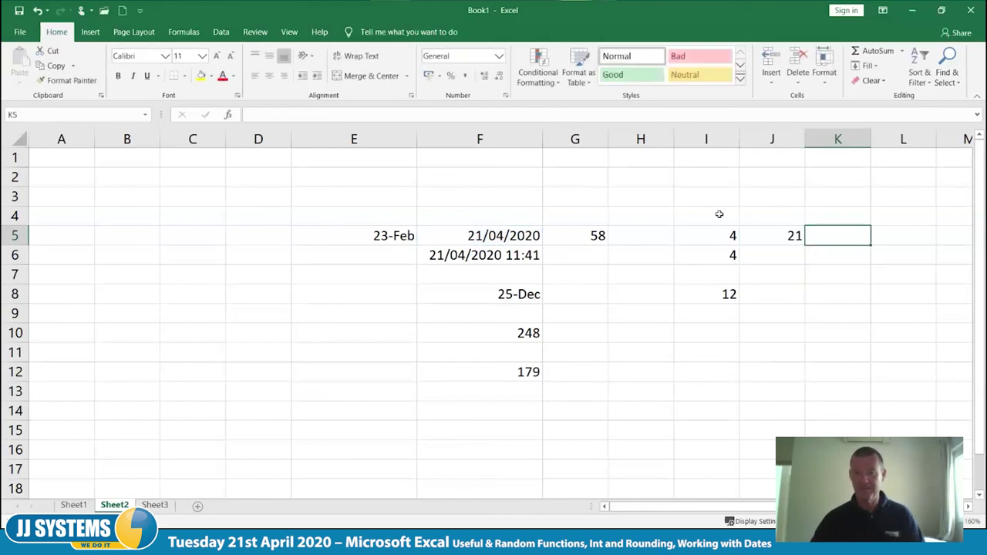
pyautogui.click(793, 236)
pyautogui.moveTo(802, 246); pyautogui.dragTo(801, 302)
pyautogui.click(741, 377)
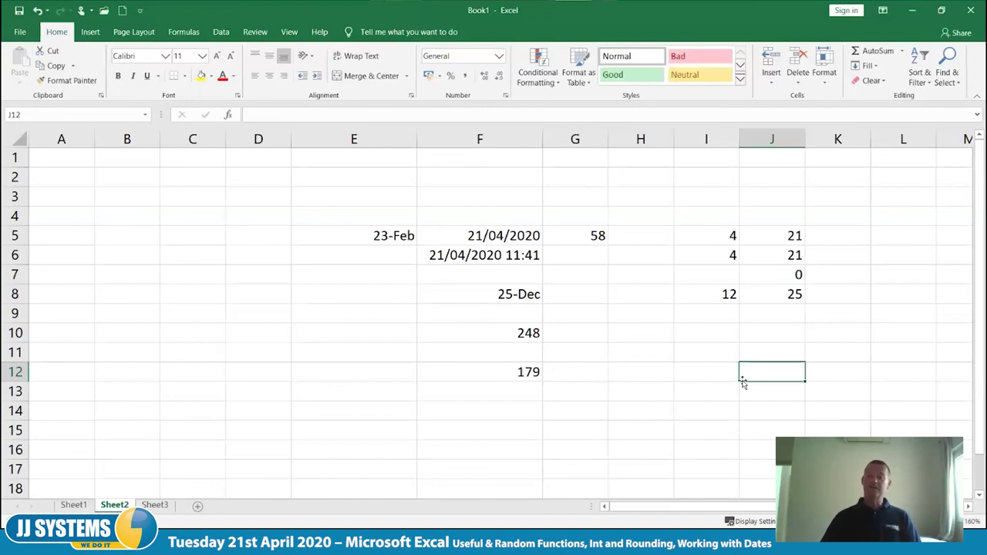
pyautogui.click(851, 236)
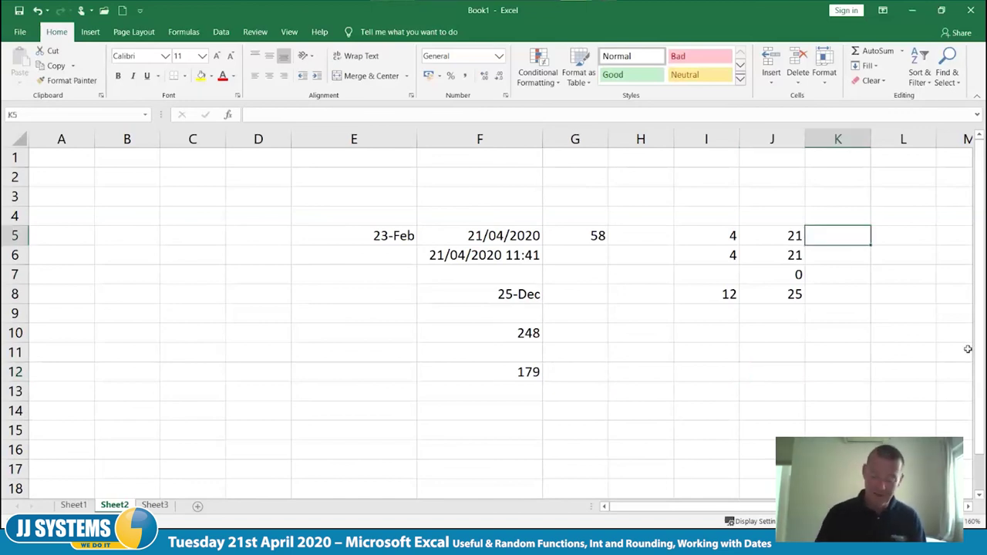
# Enter =YEAR(F5) in K5 and fill it down to K8, returning 2020.
pyautogui.write('=year')
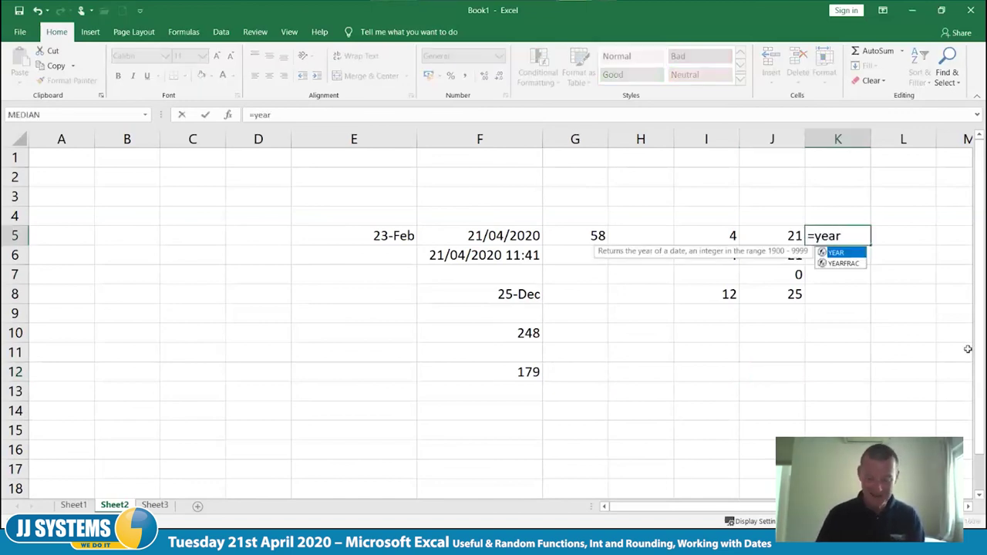
pyautogui.write('(')
pyautogui.press('Left')
pyautogui.press('Left')
pyautogui.press('Left')
pyautogui.press('Left')
pyautogui.press('Left')
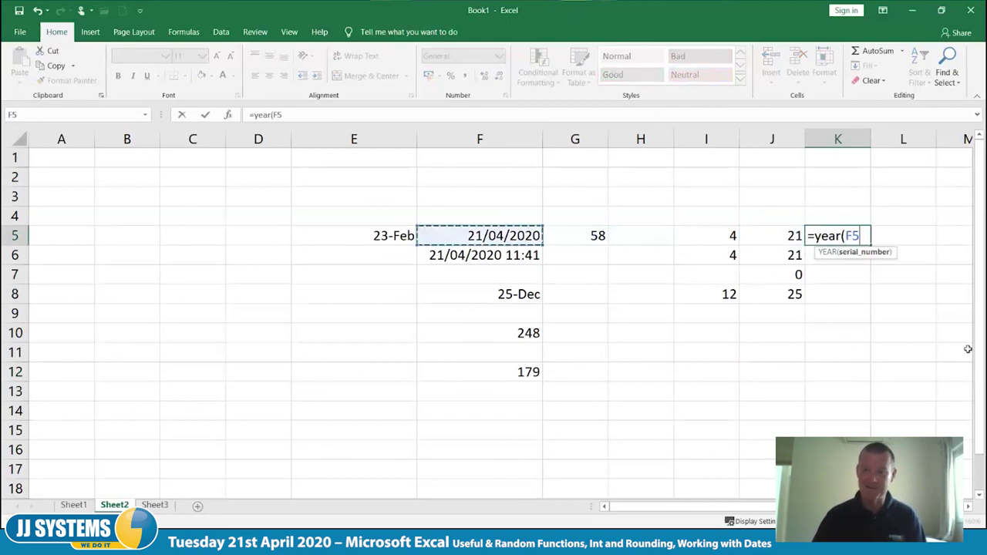
pyautogui.write(')')
pyautogui.press('Tab')
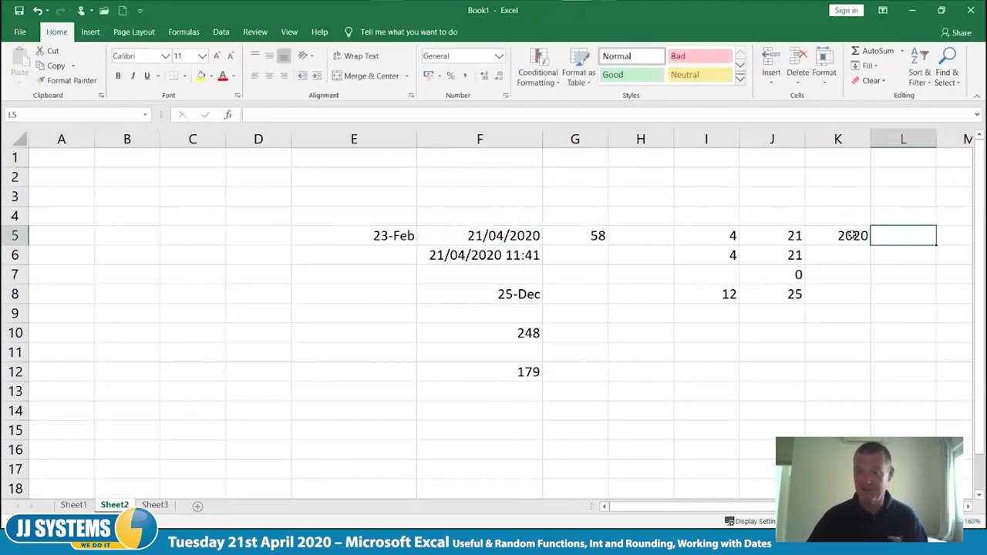
pyautogui.click(850, 235)
pyautogui.click(873, 246)
pyautogui.click(850, 235)
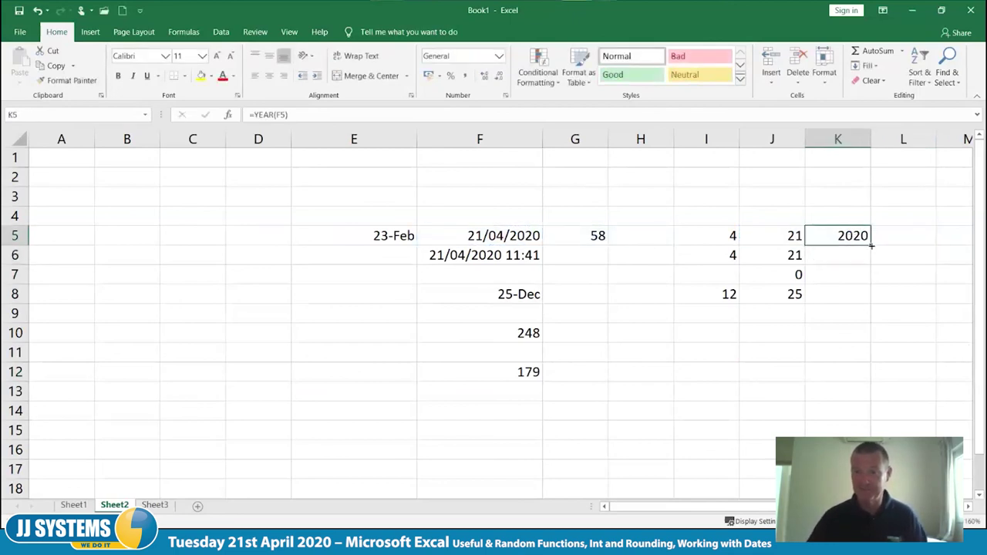
pyautogui.moveTo(871, 245); pyautogui.dragTo(869, 298)
# Clear the row 7 day and year results in J7:K7.
pyautogui.moveTo(795, 276); pyautogui.dragTo(871, 276)
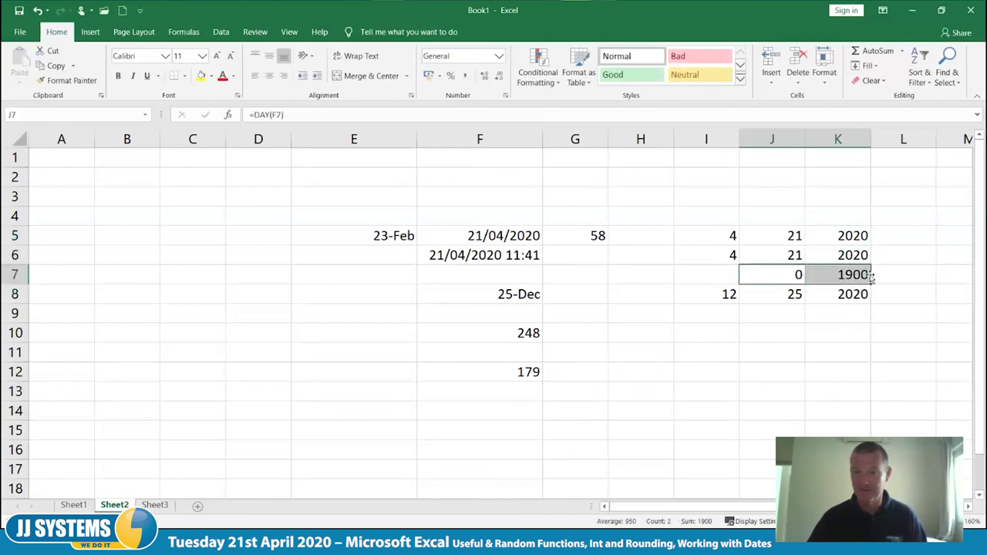
pyautogui.press('Delete')
pyautogui.press('Left')
pyautogui.press('Left')
pyautogui.press('Left')
pyautogui.press('Left')
pyautogui.press('Left')
pyautogui.press('Left')
pyautogui.press('Left')
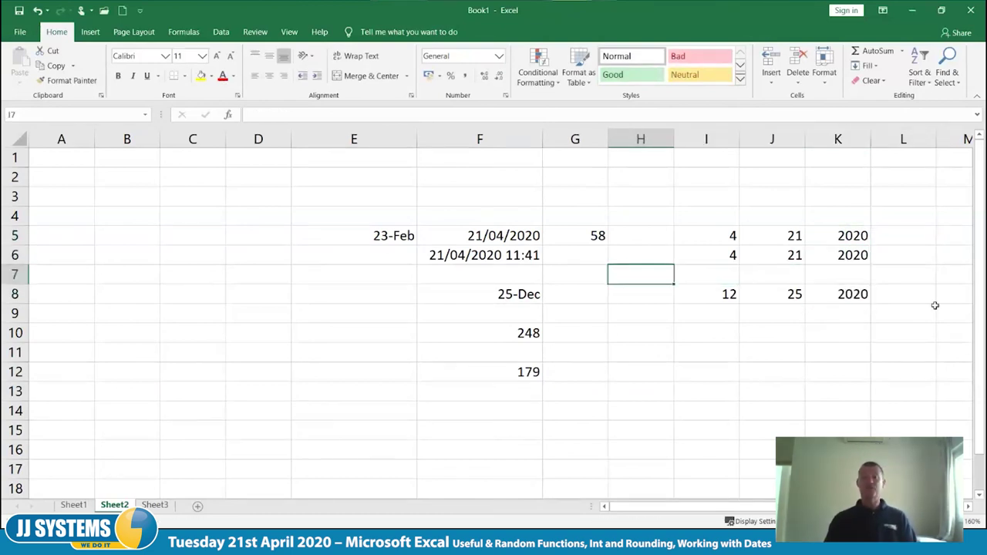
pyautogui.press('Left')
pyautogui.press('Up')
pyautogui.press('Up')
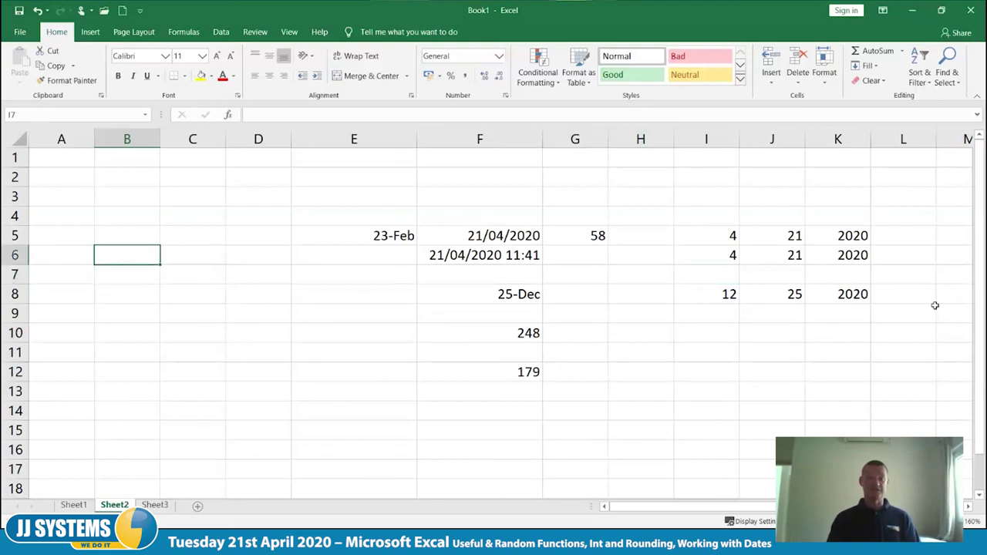
# Enter =DATE(K5,I5,J5) in B5 to rebuild the date from its parts.
pyautogui.write('=date')
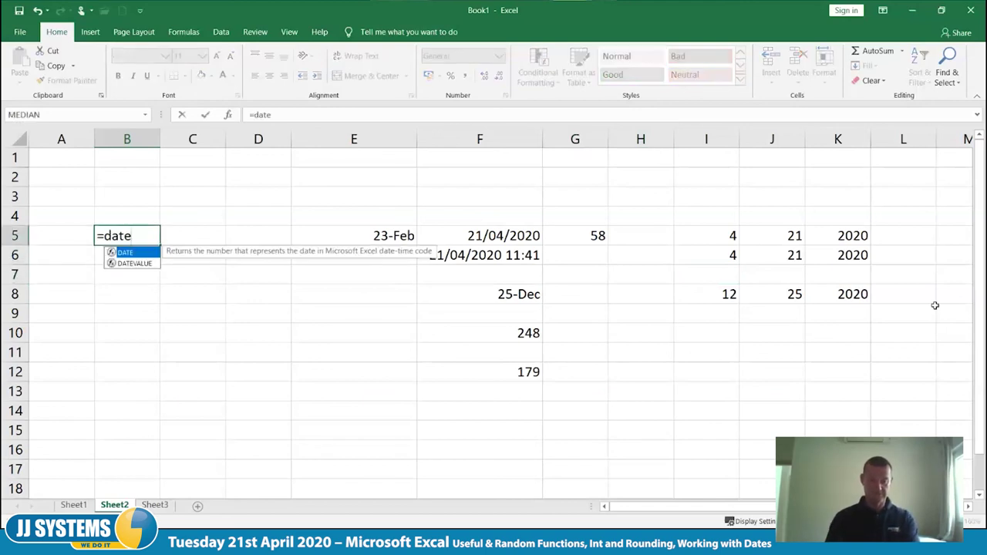
pyautogui.write('(')
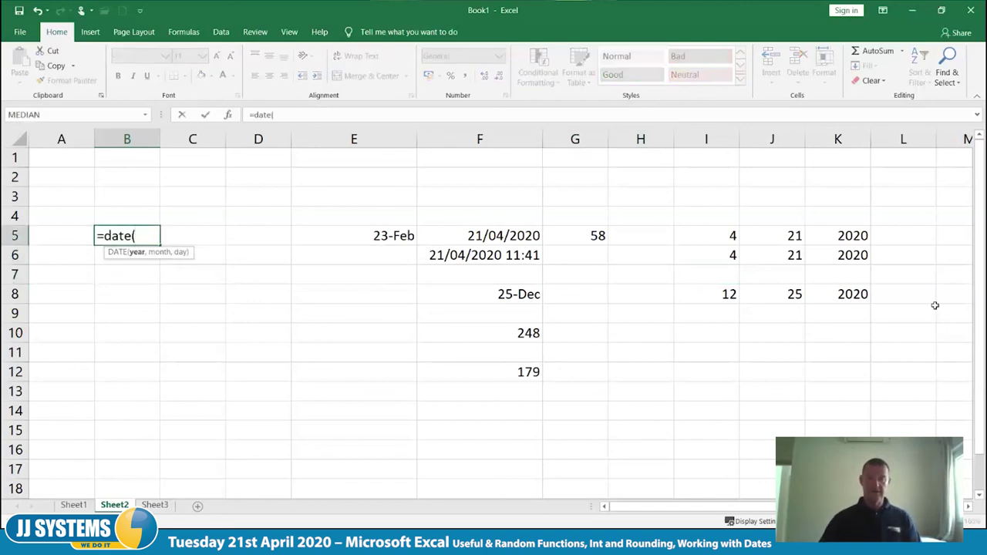
pyautogui.click(850, 237)
pyautogui.write(',')
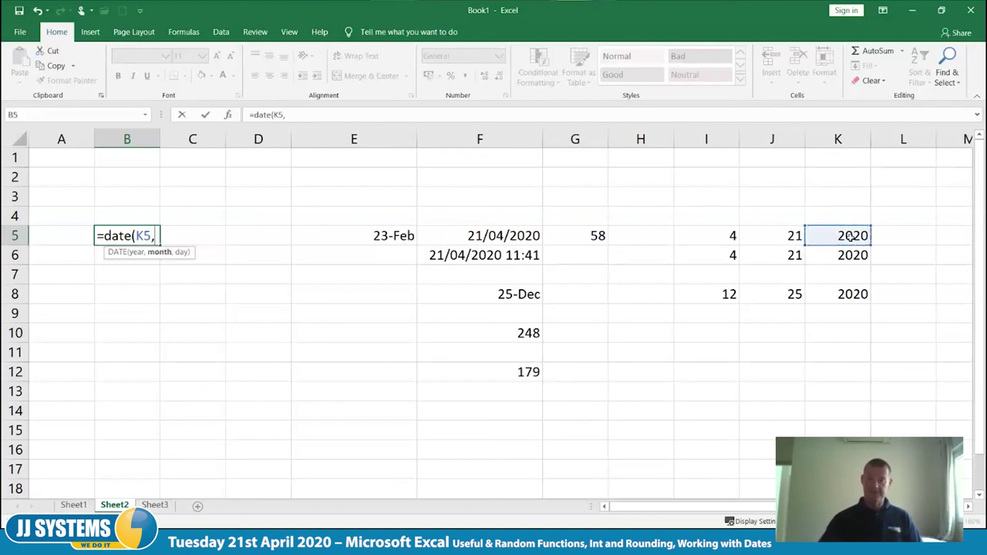
pyautogui.click(784, 233)
pyautogui.click(719, 235)
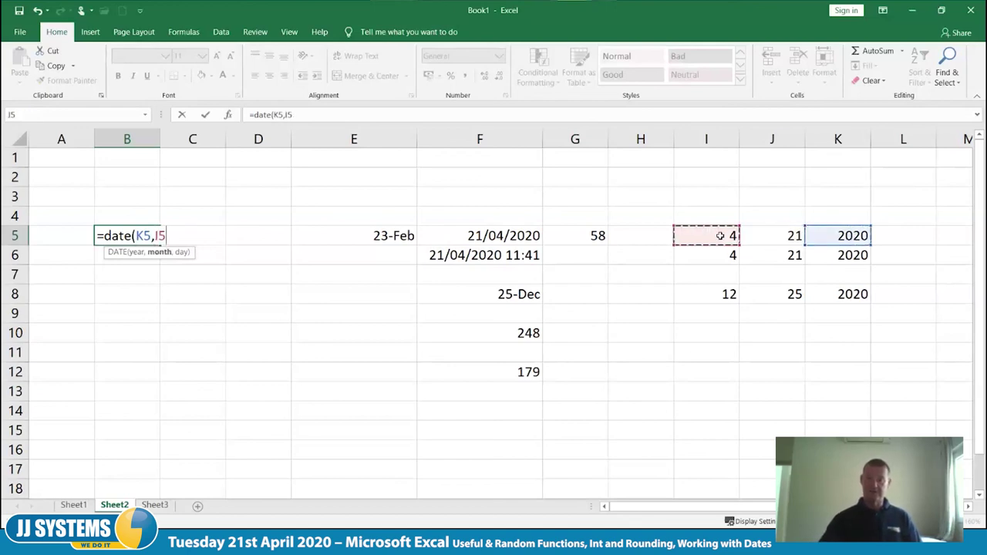
pyautogui.write(',')
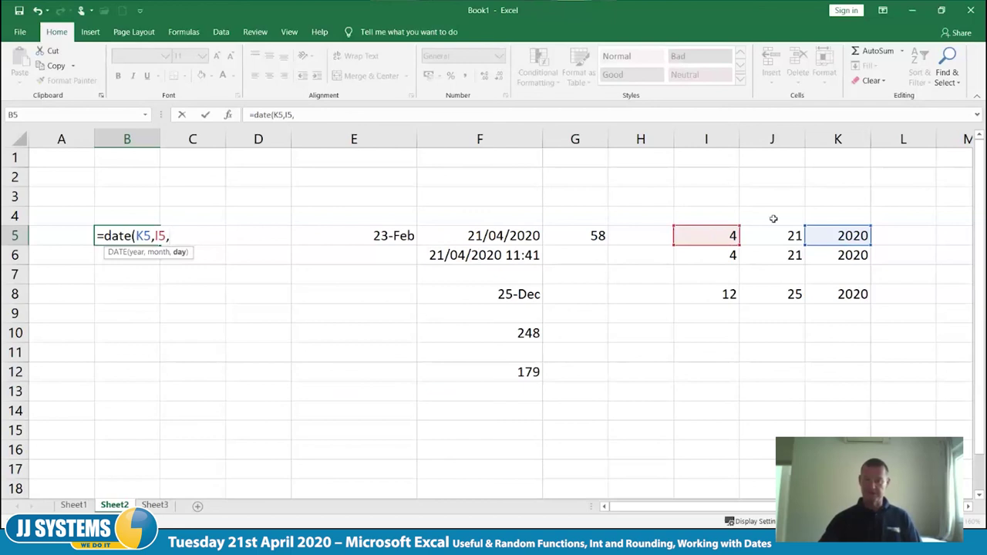
pyautogui.click(783, 236)
pyautogui.write(')')
pyautogui.press('Tab')
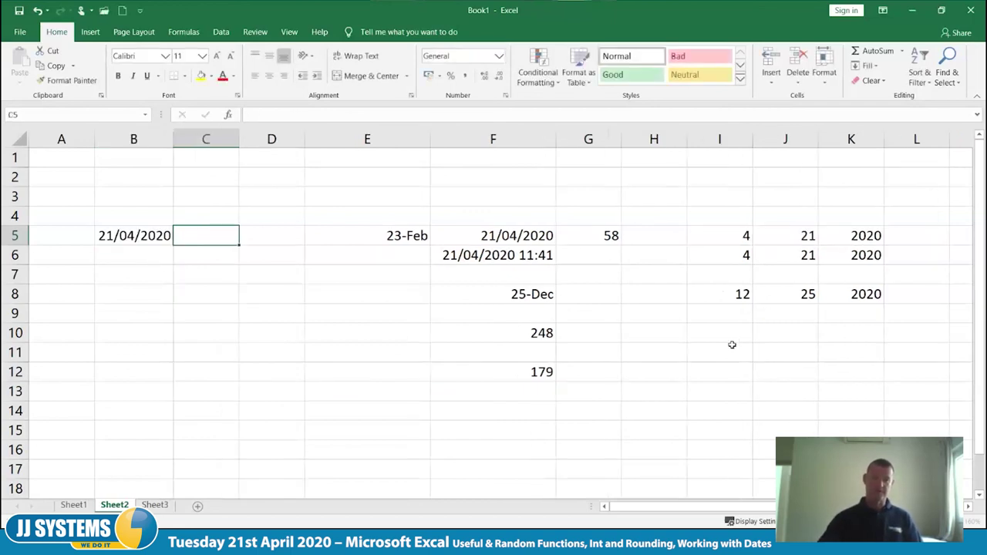
# Fill the DATE formula down to B8 and delete the #NUM! error in B7.
pyautogui.click(135, 235)
pyautogui.moveTo(172, 242); pyautogui.dragTo(172, 294)
pyautogui.click(220, 339)
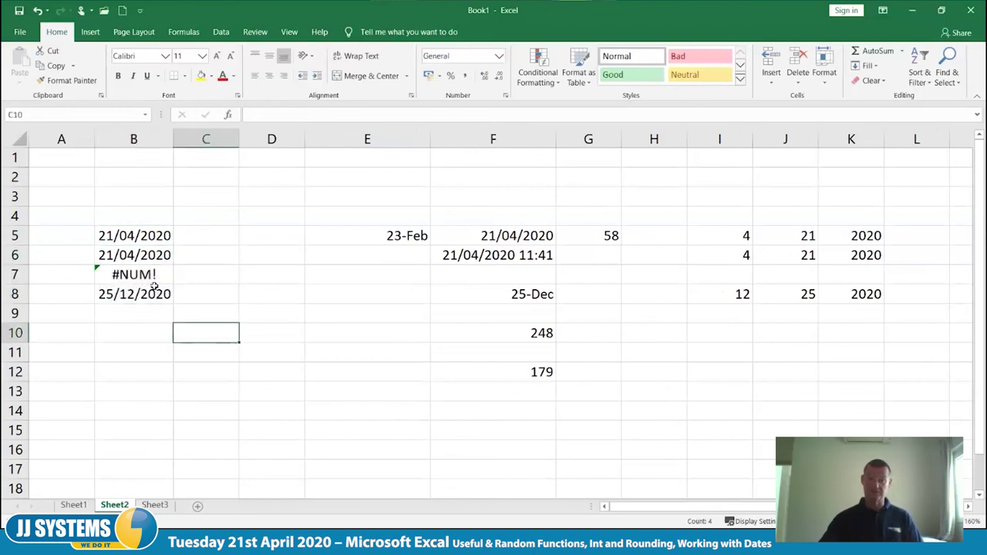
pyautogui.press('Left')
pyautogui.press('Up')
pyautogui.press('Up')
pyautogui.press('Up')
pyautogui.press('Delete')
pyautogui.press('Down')
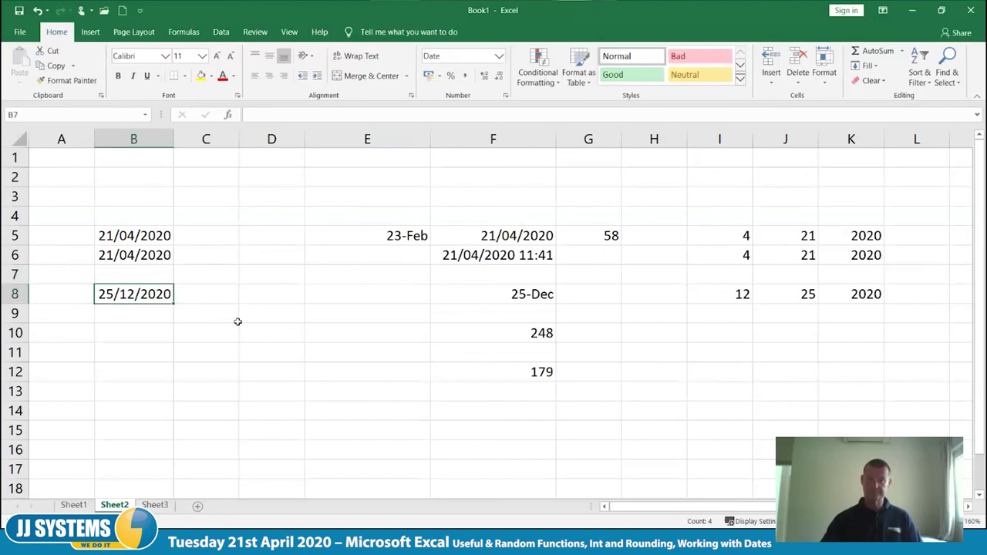
pyautogui.press('Down')
pyautogui.press('Down')
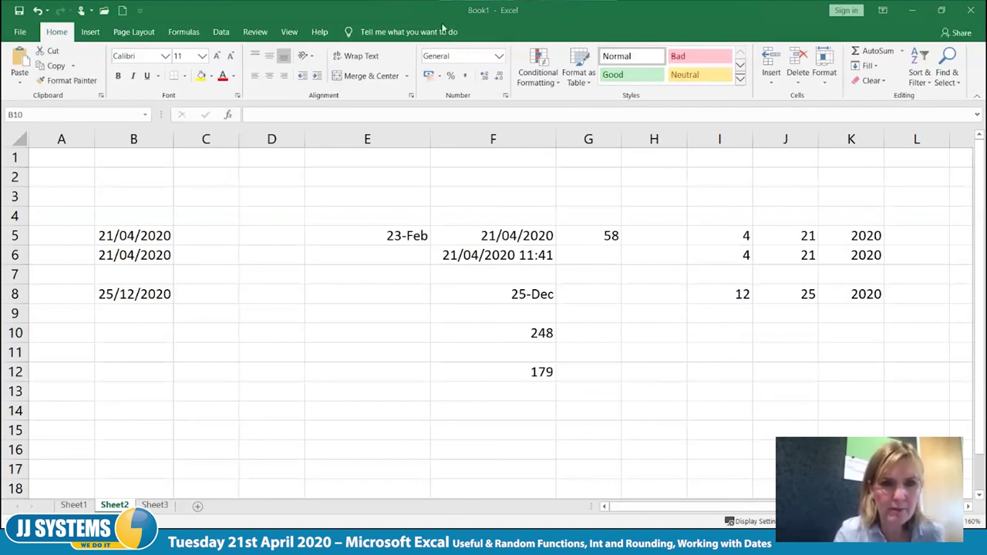
# On Sheet3, enter 500 in D3 and the heading 'in' in D2.
pyautogui.click(154, 505)
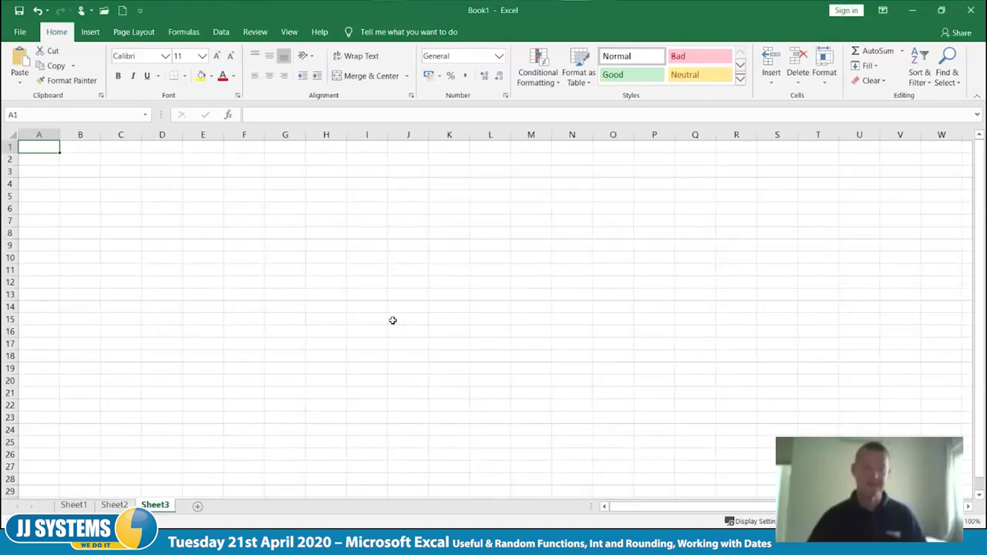
pyautogui.scroll(7, 370, 277)
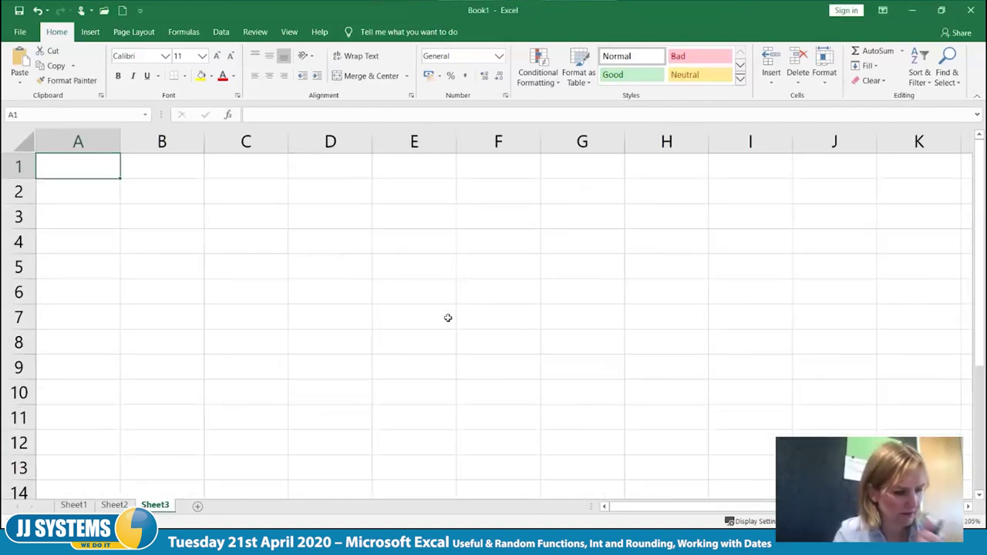
pyautogui.click(319, 218)
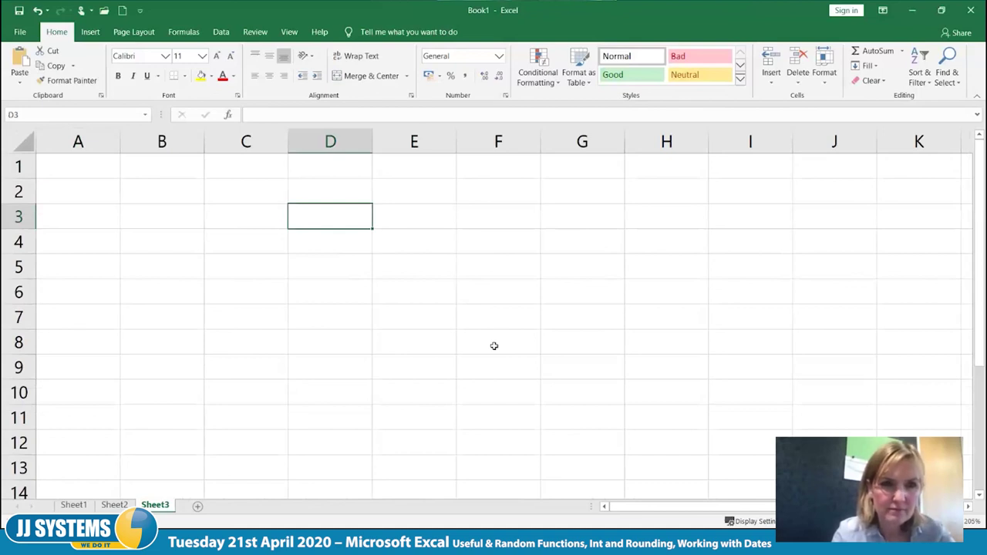
pyautogui.press('Left')
pyautogui.write('Ba')
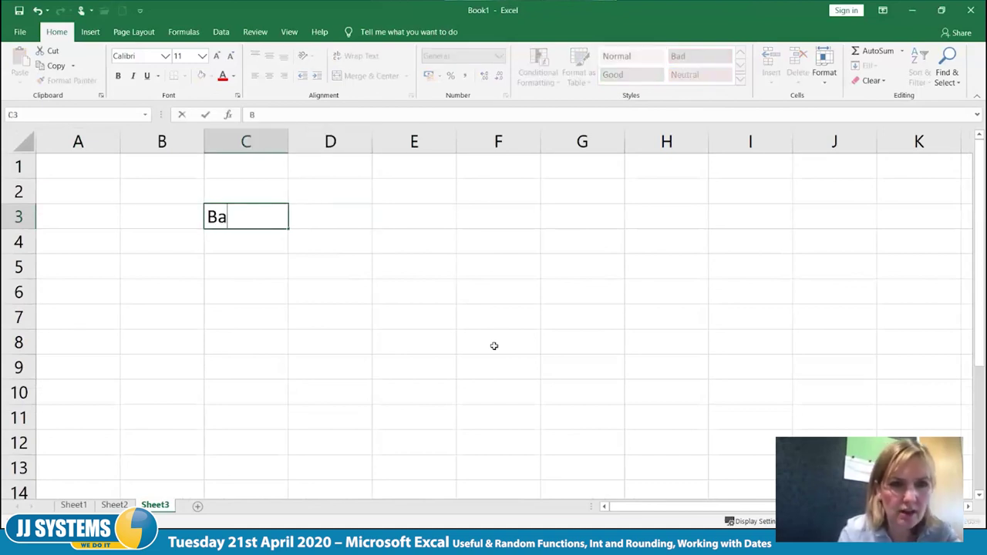
pyautogui.press('BackSpace')
pyautogui.press('BackSpace')
pyautogui.press('Right')
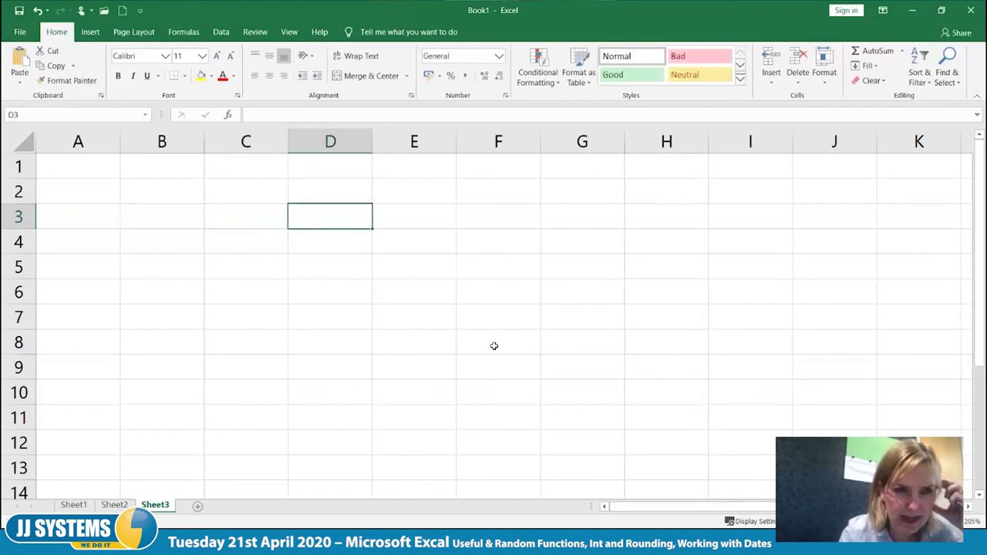
pyautogui.write('500')
pyautogui.press('Up')
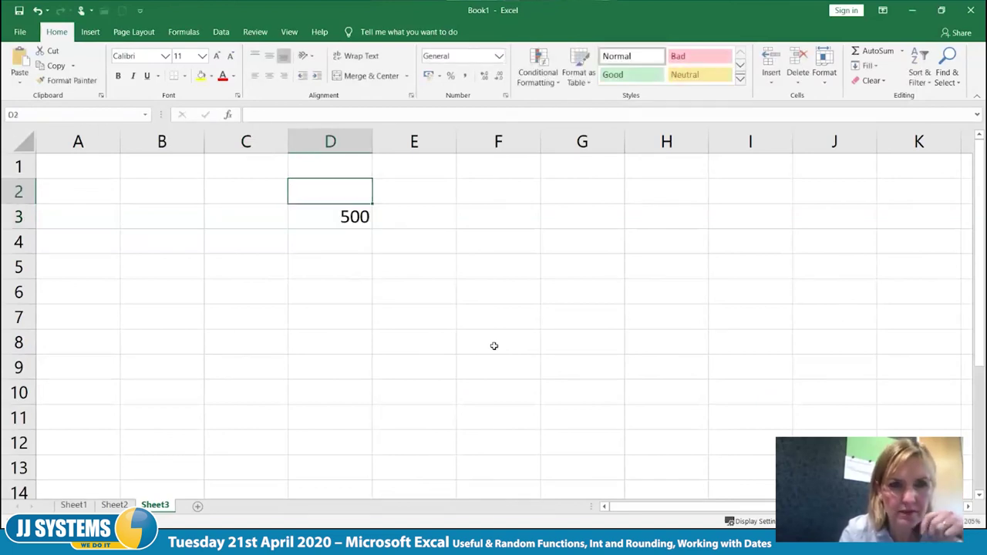
pyautogui.write('in')
pyautogui.press('Right')
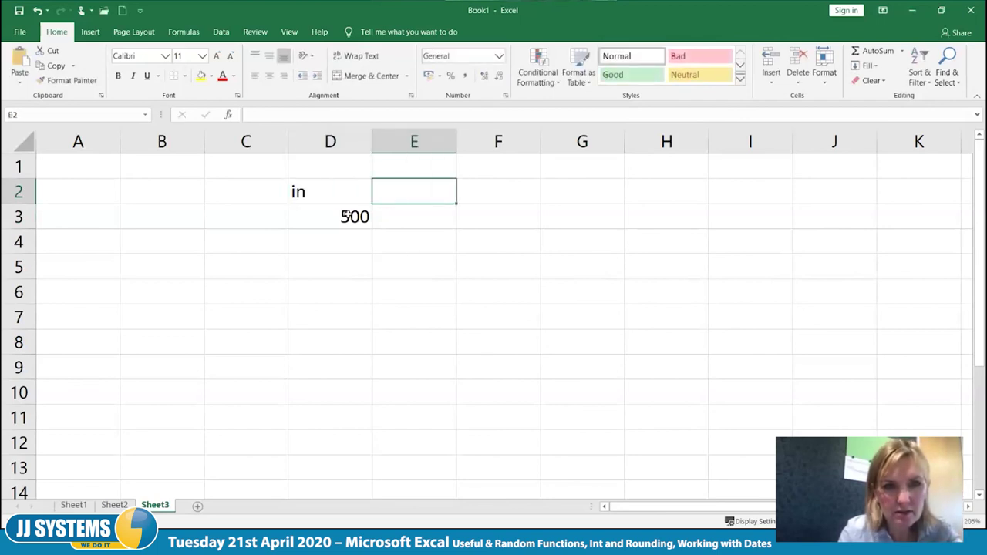
# Move the 500 value down from D3 into D4.
pyautogui.click(348, 217)
pyautogui.click(346, 244)
pyautogui.moveTo(346, 244); pyautogui.dragTo(347, 242)
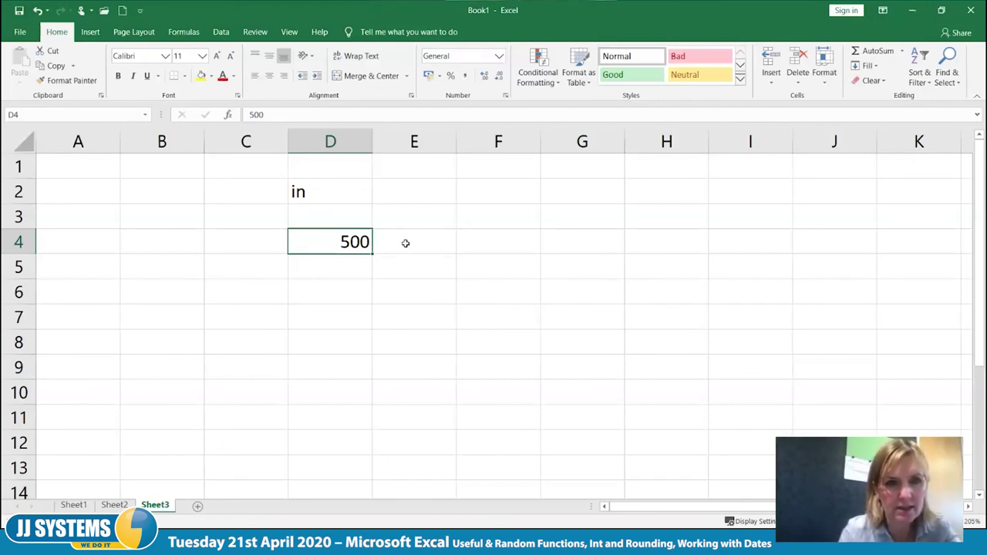
# Add headings 'out' in E2 and 'balance' in F2, correcting the misspelled 'balnce'.
pyautogui.click(433, 190)
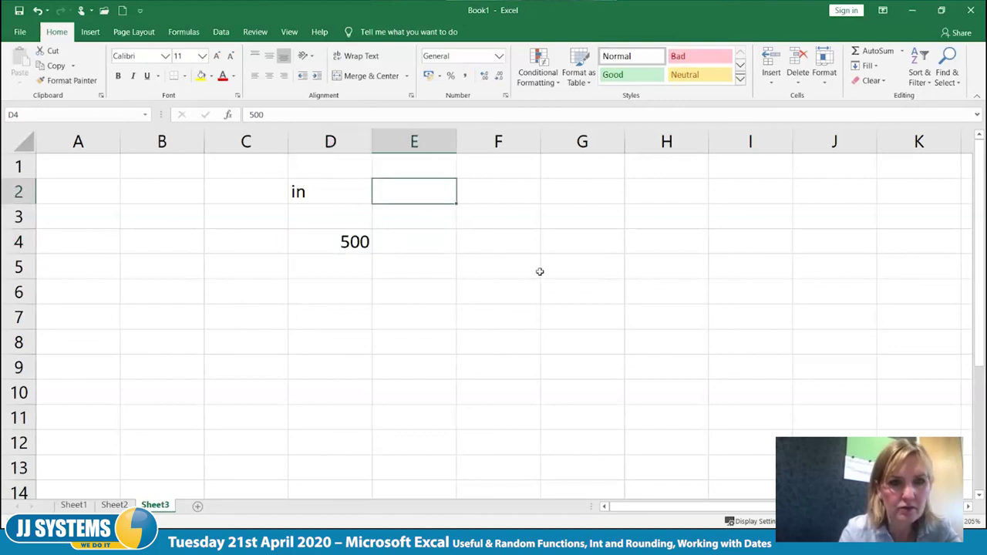
pyautogui.write('out')
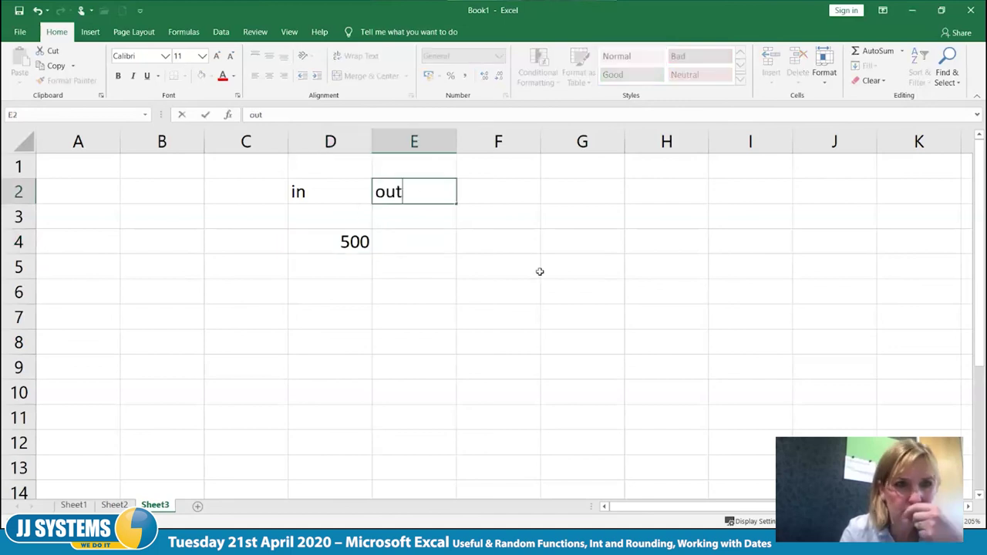
pyautogui.press('Tab')
pyautogui.write('bal')
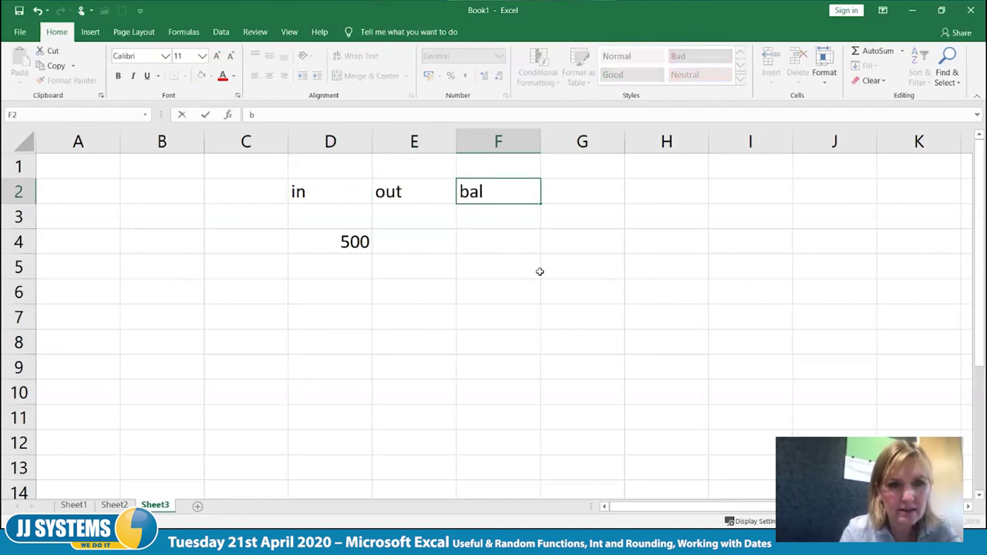
pyautogui.write('nce')
pyautogui.press('Tab')
pyautogui.press('Left')
pyautogui.press('Left')
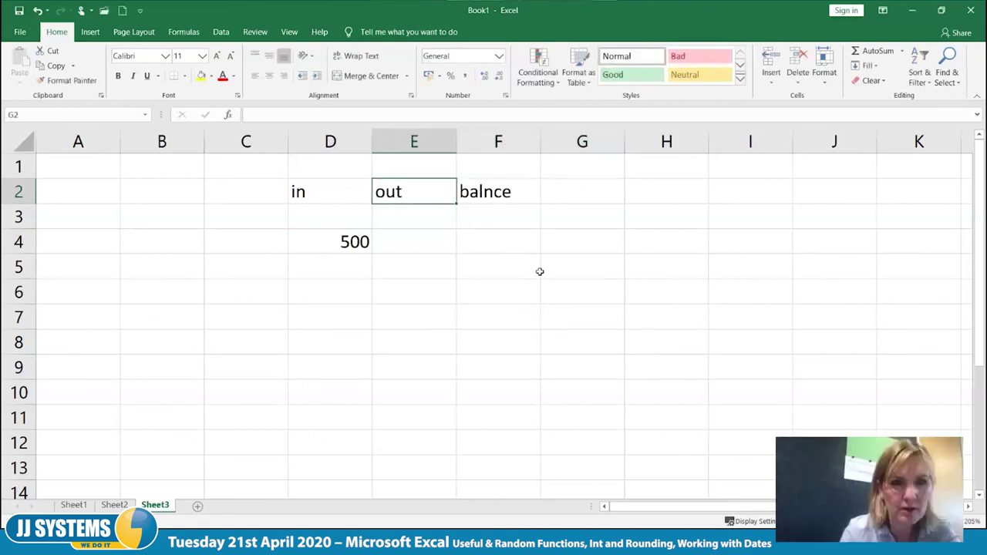
pyautogui.press('Right')
pyautogui.press('F2')
pyautogui.press('Left')
pyautogui.press('Left')
pyautogui.press('Left')
pyautogui.write('a')
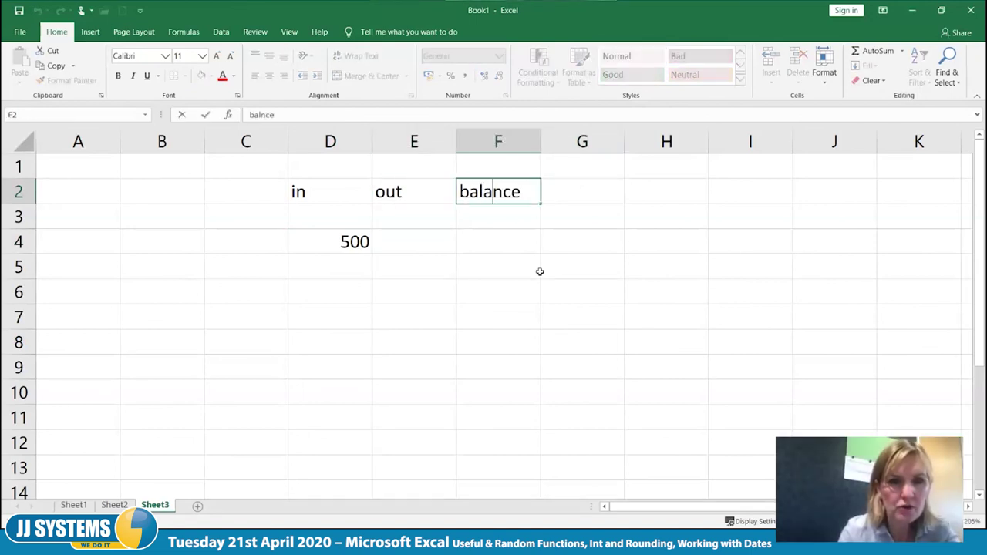
pyautogui.press('Tab')
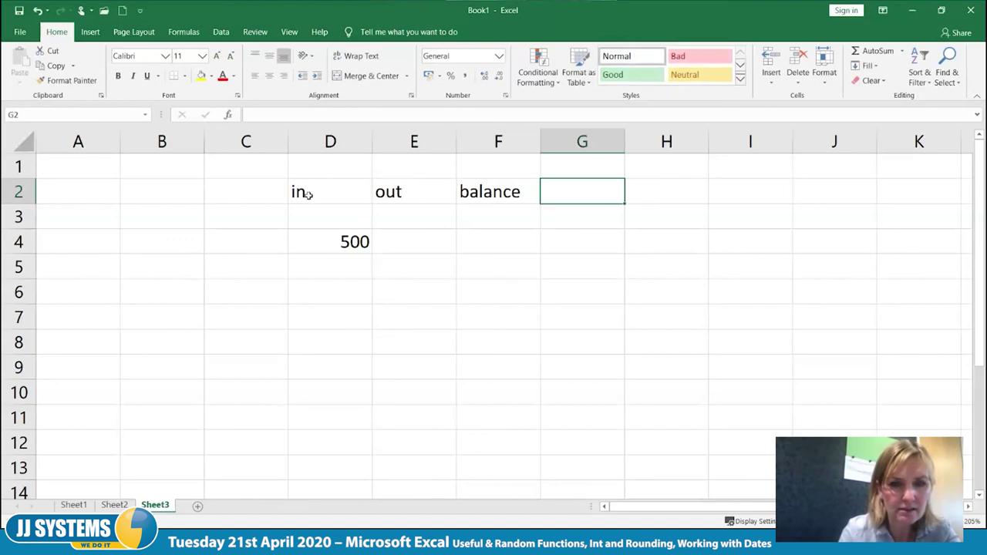
# Right-align the in, out and balance headings in D2:F2.
pyautogui.moveTo(307, 195); pyautogui.dragTo(513, 194)
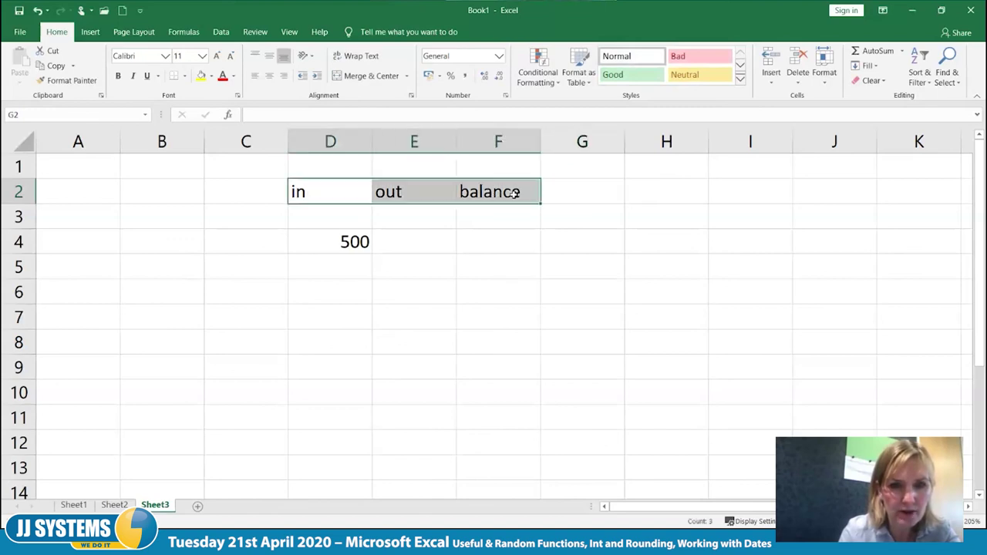
pyautogui.click(285, 77)
pyautogui.click(535, 306)
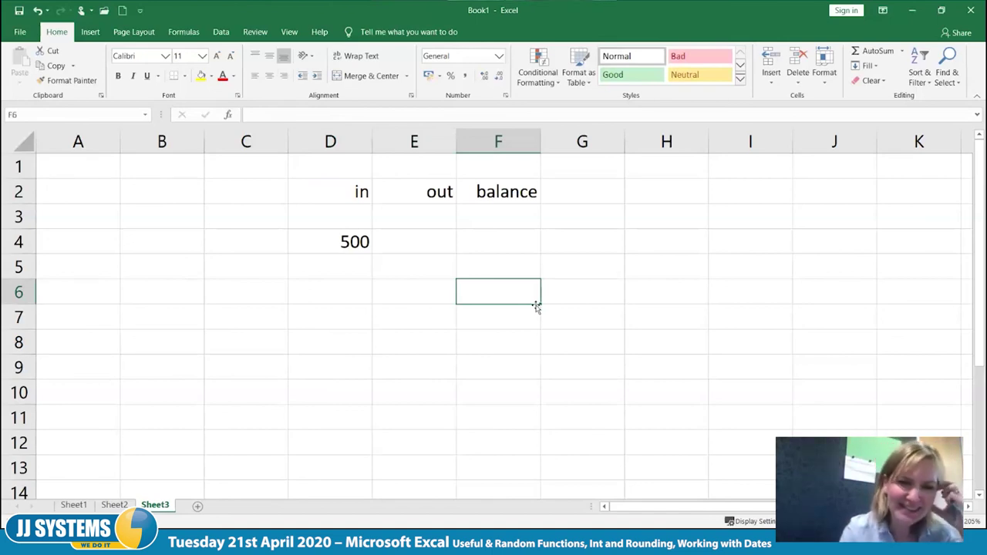
# Enter the 1000 opening balance in F3.
pyautogui.click(497, 221)
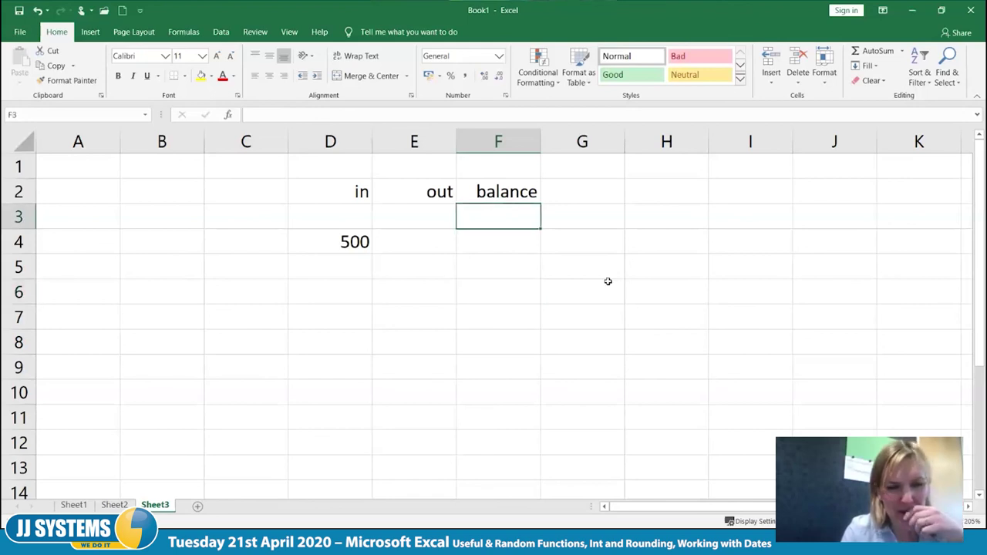
pyautogui.write('1000')
pyautogui.press('Tab')
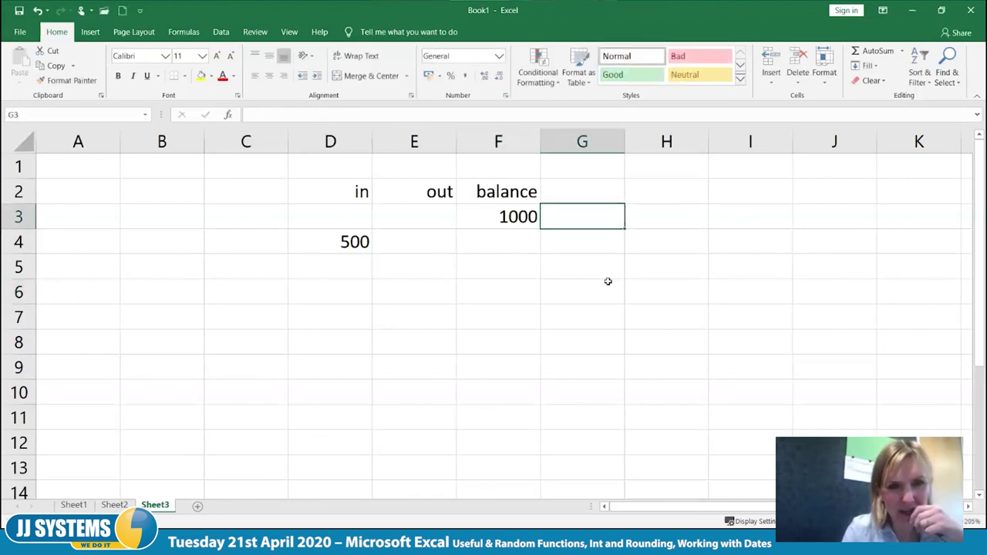
pyautogui.press('Return')
# Enter the balance formula =F3-D4 in F4.
pyautogui.write('=')
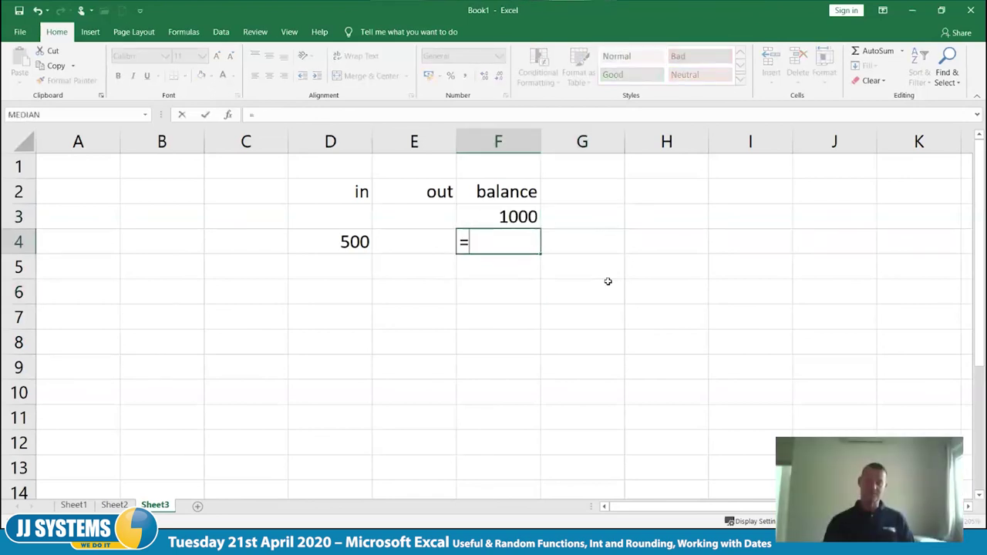
pyautogui.press('Left')
pyautogui.press('Left')
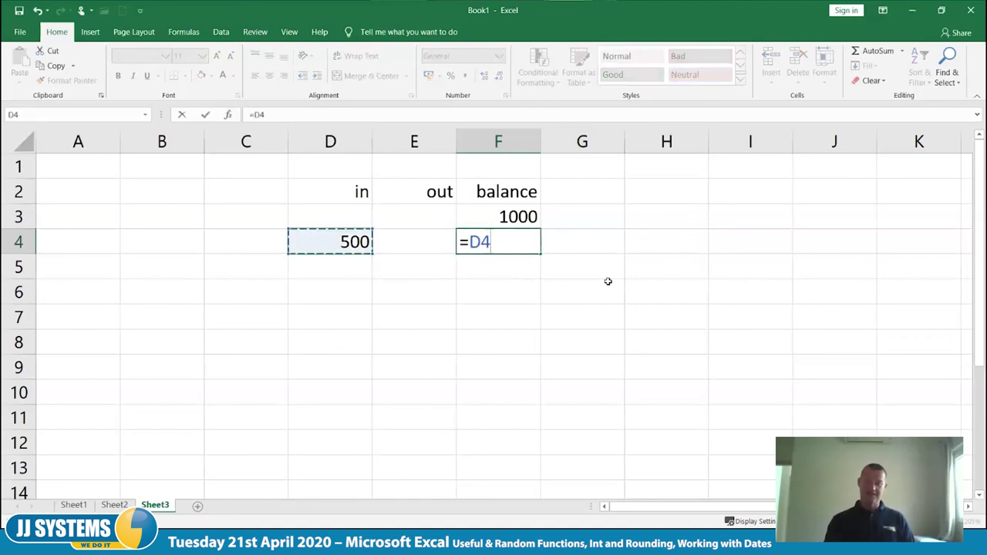
pyautogui.press('Escape')
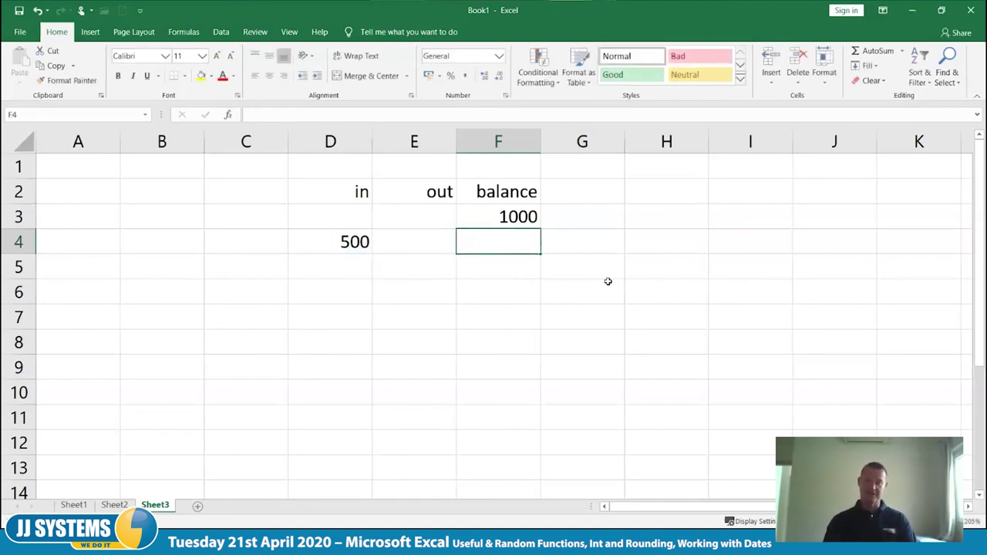
pyautogui.press('Up')
pyautogui.press('Down')
pyautogui.write('=')
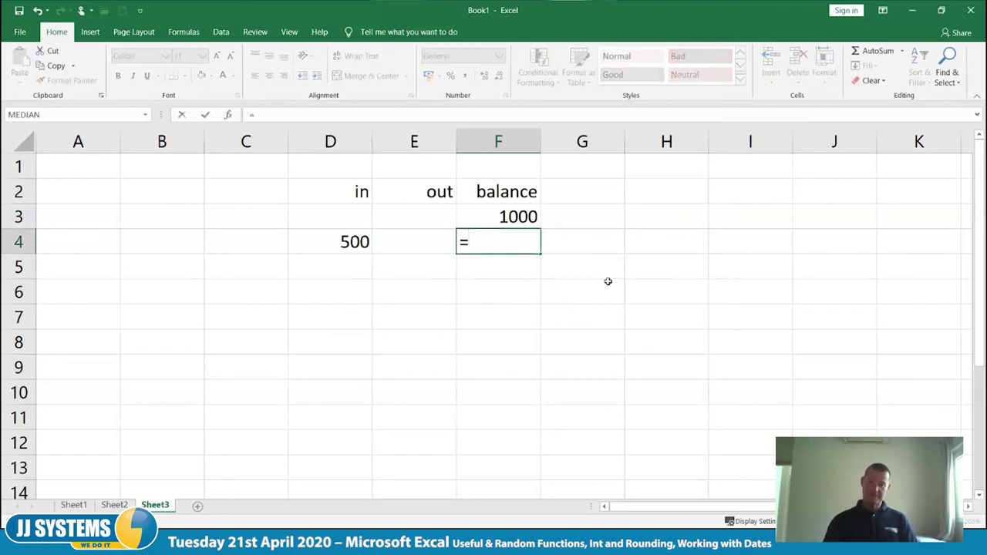
pyautogui.press('Up')
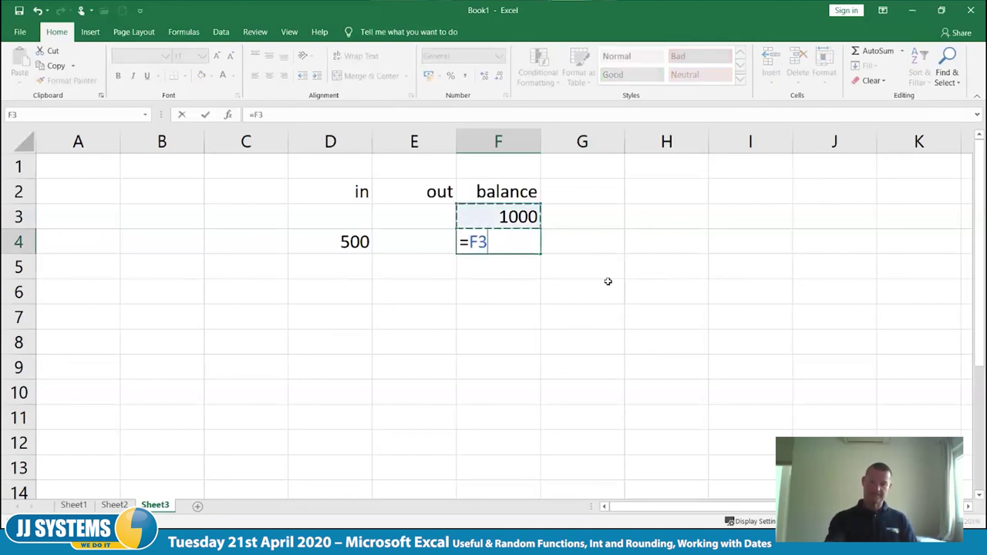
pyautogui.write('-')
pyautogui.press('Left')
pyautogui.press('Left')
pyautogui.press('Tab')
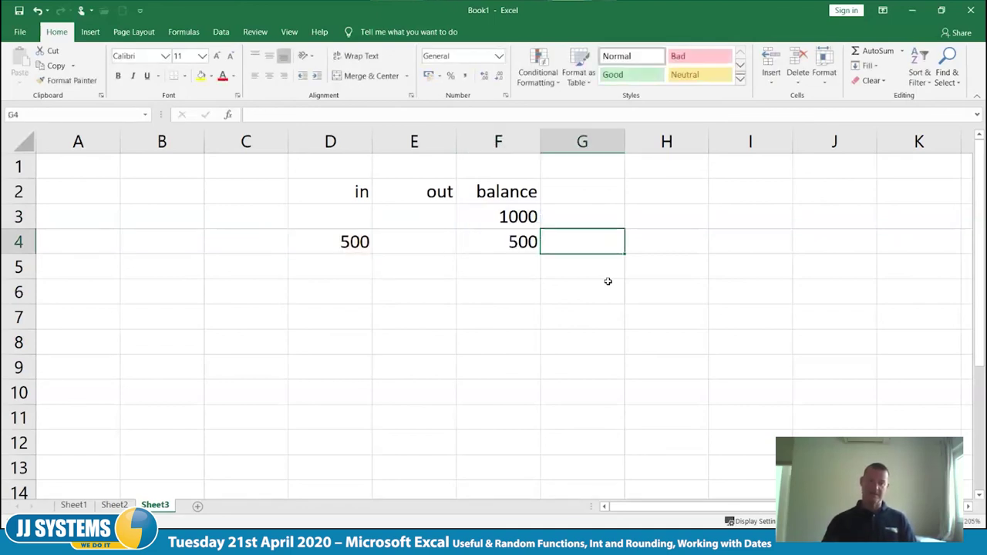
# Enter 234 in D5 and copy the balance formula down to F5.
pyautogui.click(347, 271)
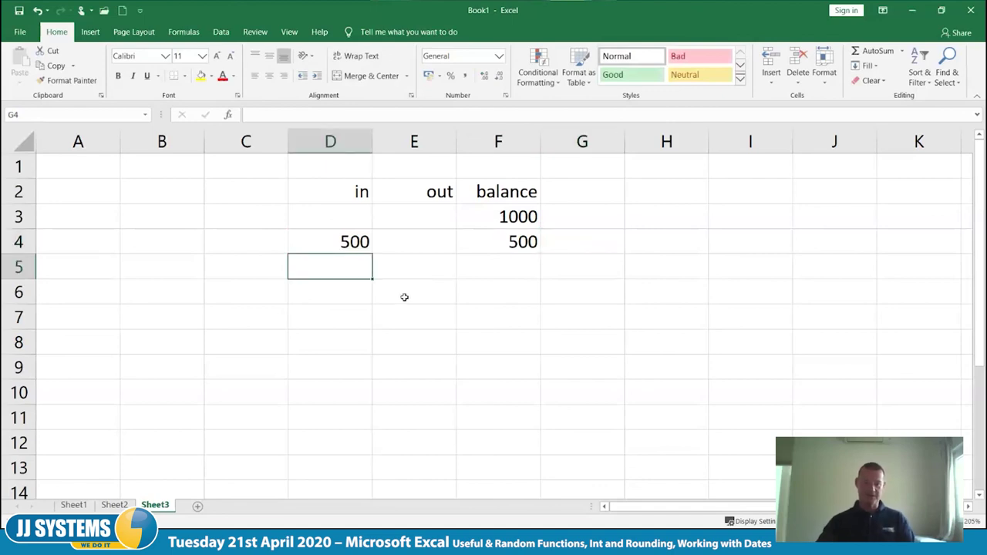
pyautogui.write('234')
pyautogui.press('Return')
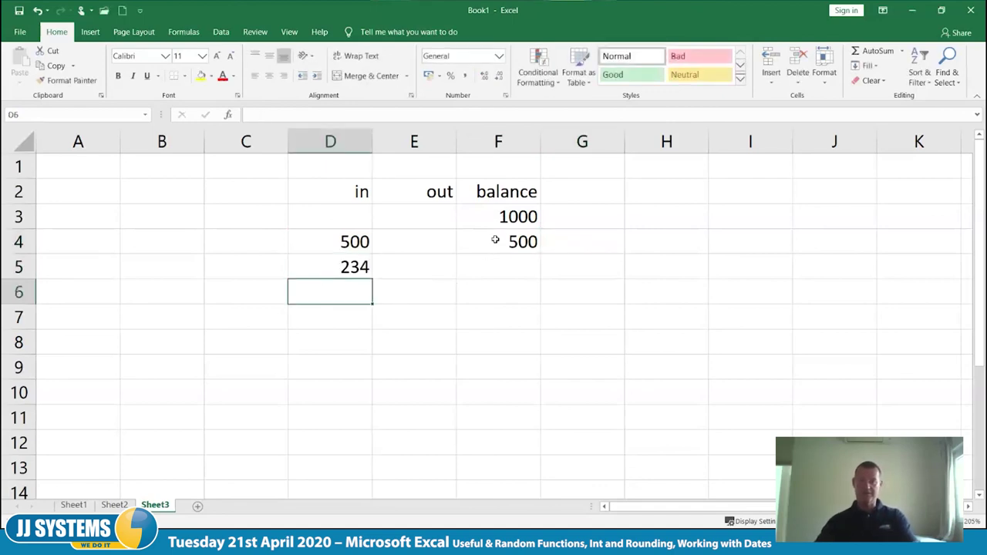
pyautogui.click(501, 244)
pyautogui.moveTo(540, 253); pyautogui.dragTo(541, 277)
pyautogui.click(537, 316)
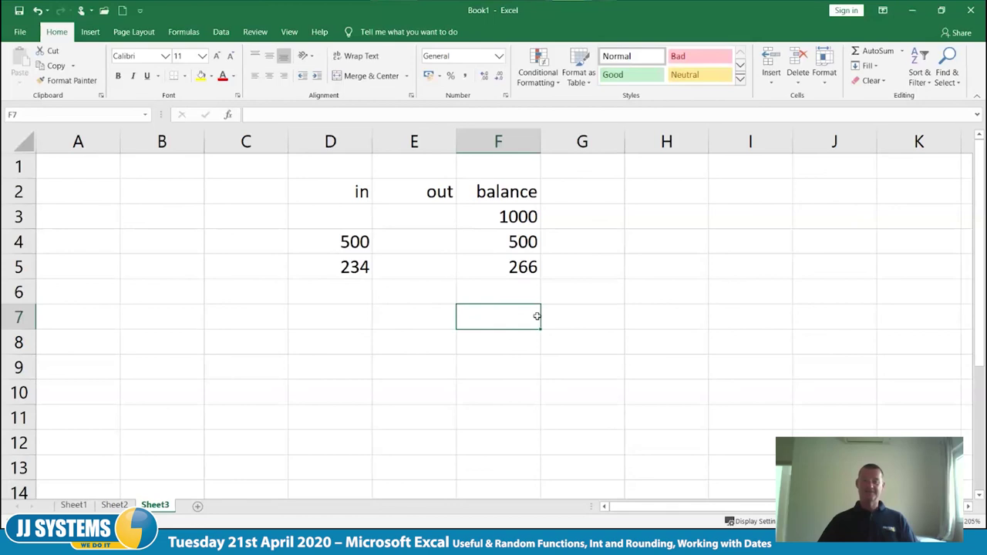
# Extend the F4 balance formula to add the out amount in E4.
pyautogui.press('Up')
pyautogui.press('Up')
pyautogui.press('Up')
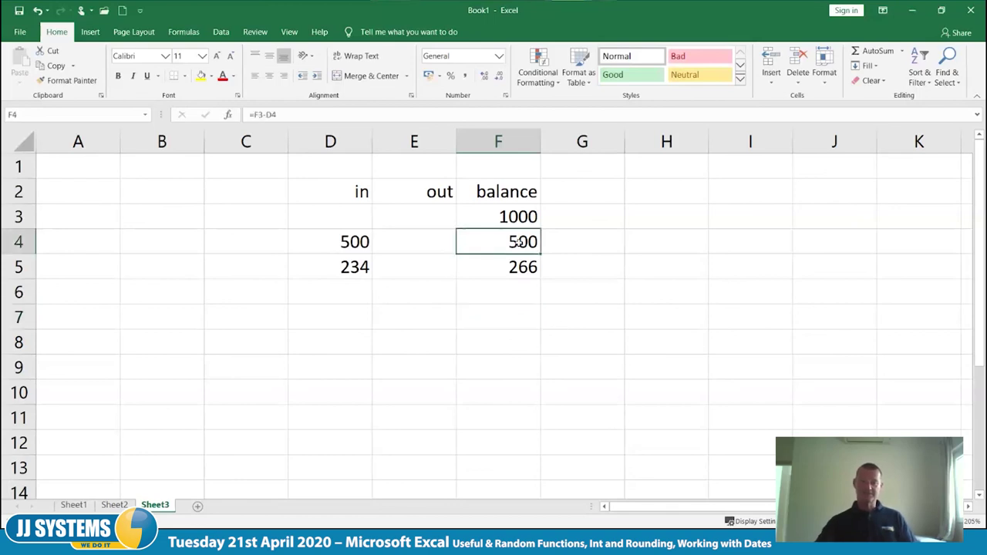
pyautogui.press('F2')
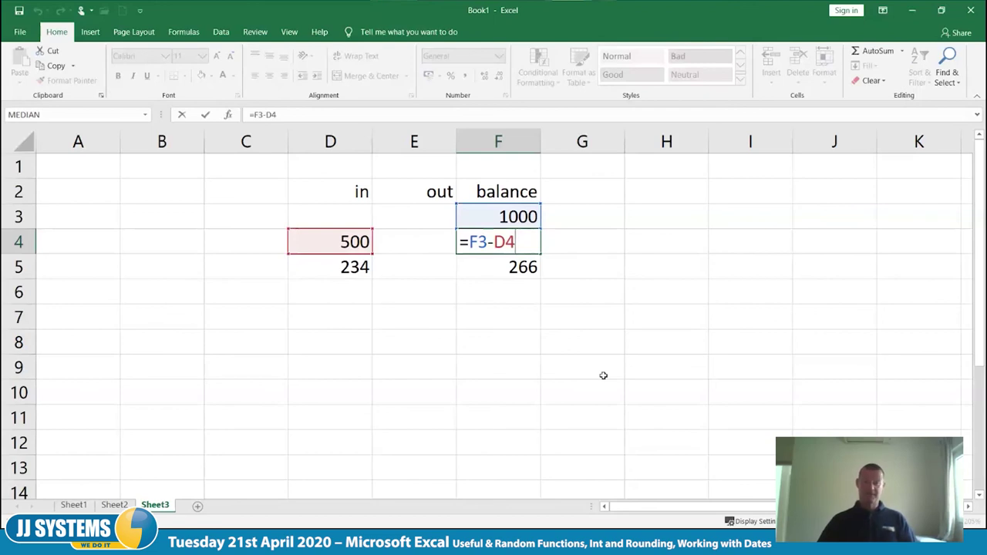
pyautogui.write('+')
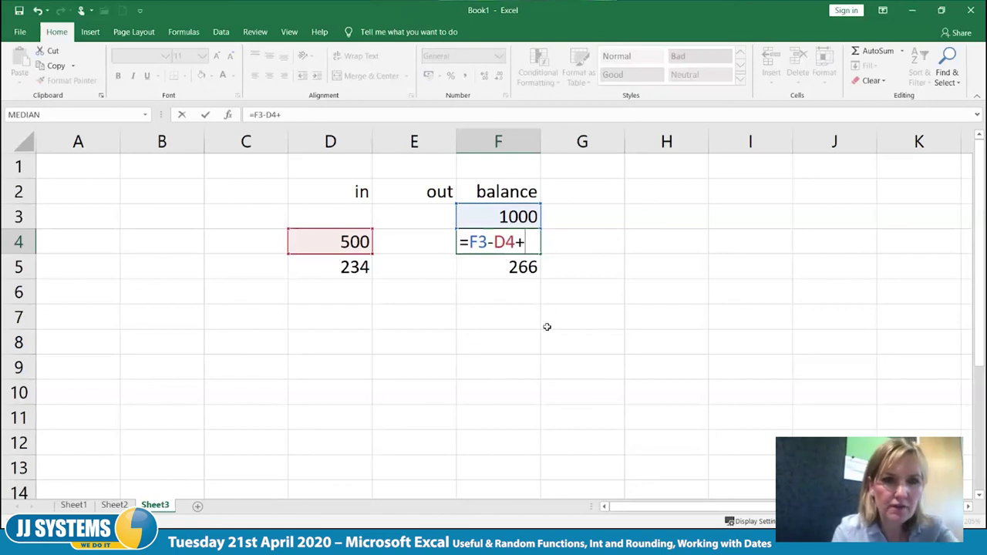
pyautogui.click(413, 240)
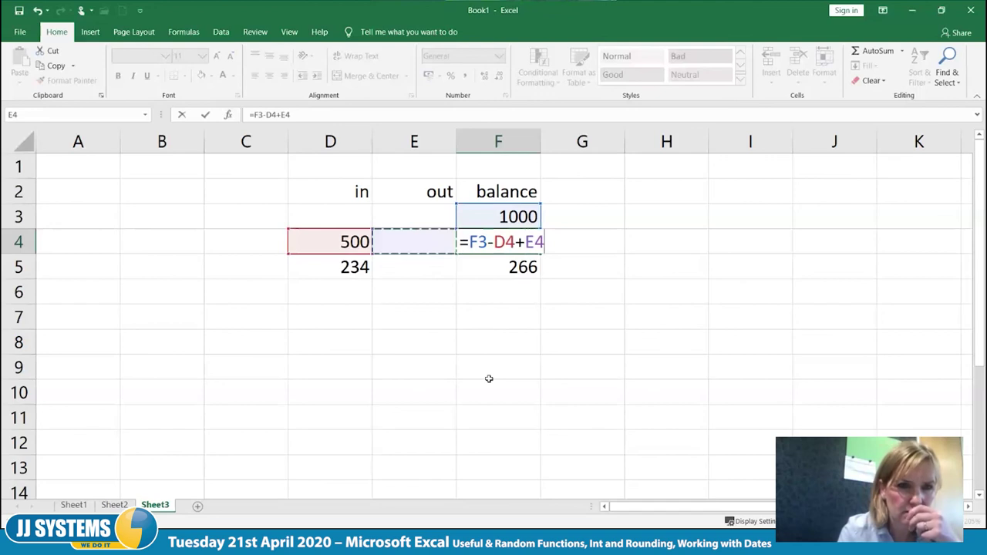
pyautogui.press('Tab')
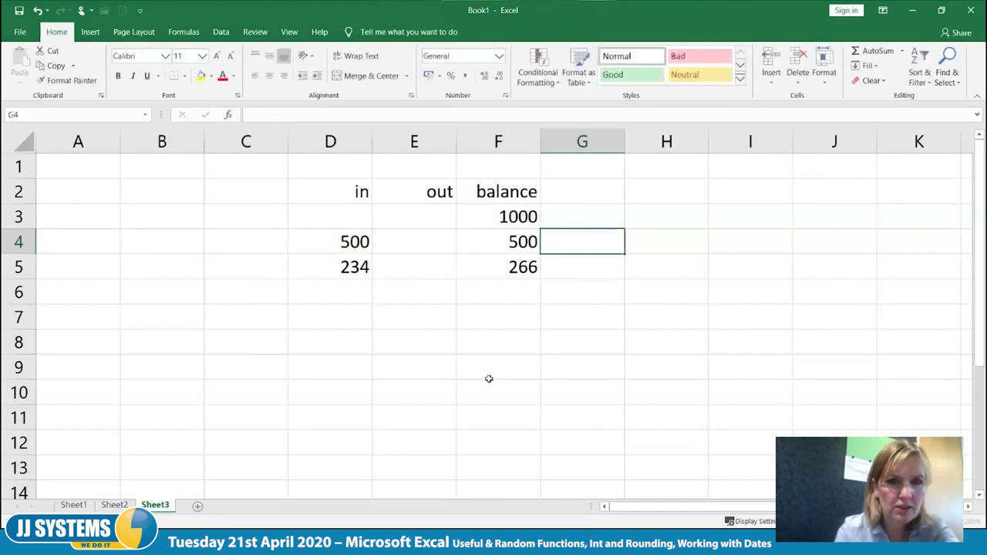
pyautogui.press('Left')
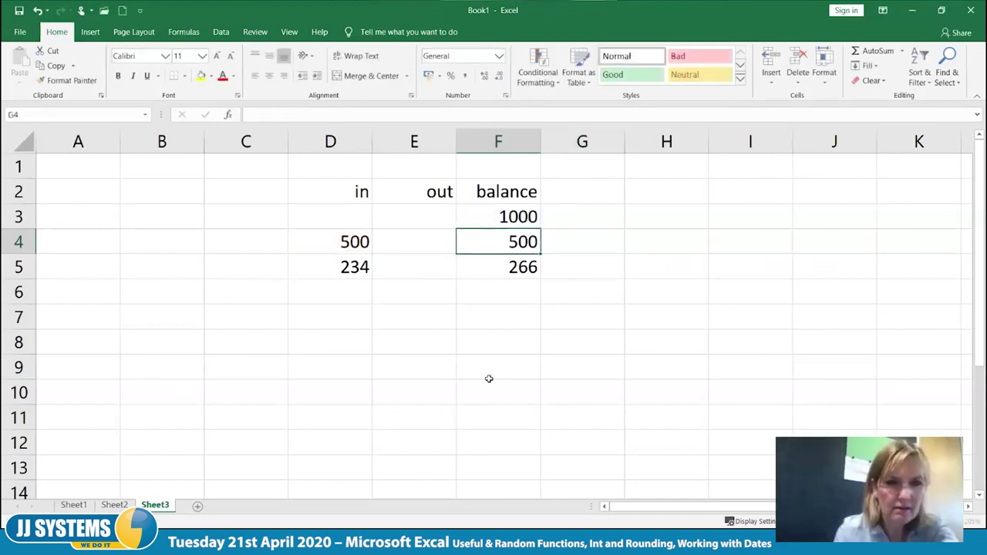
pyautogui.press('F2')
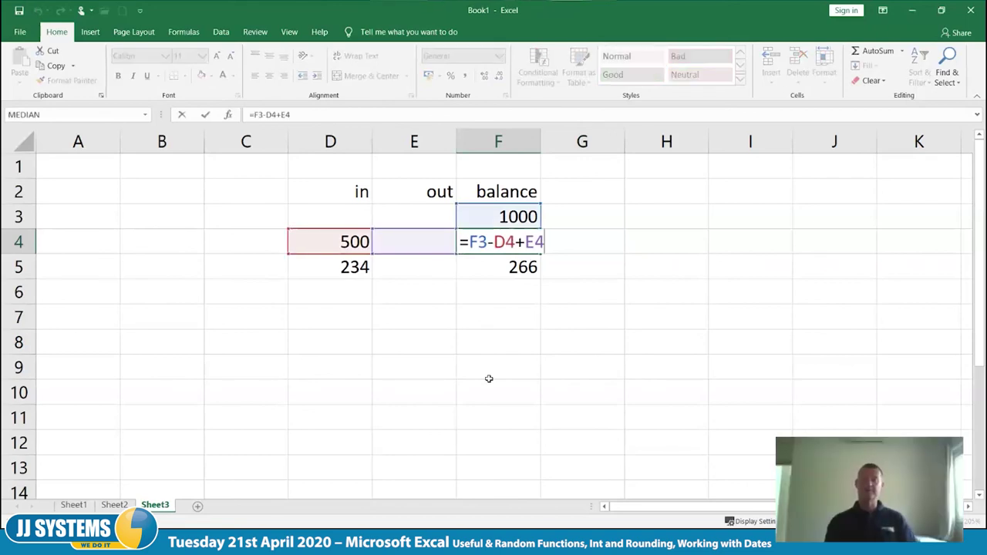
pyautogui.press('Tab')
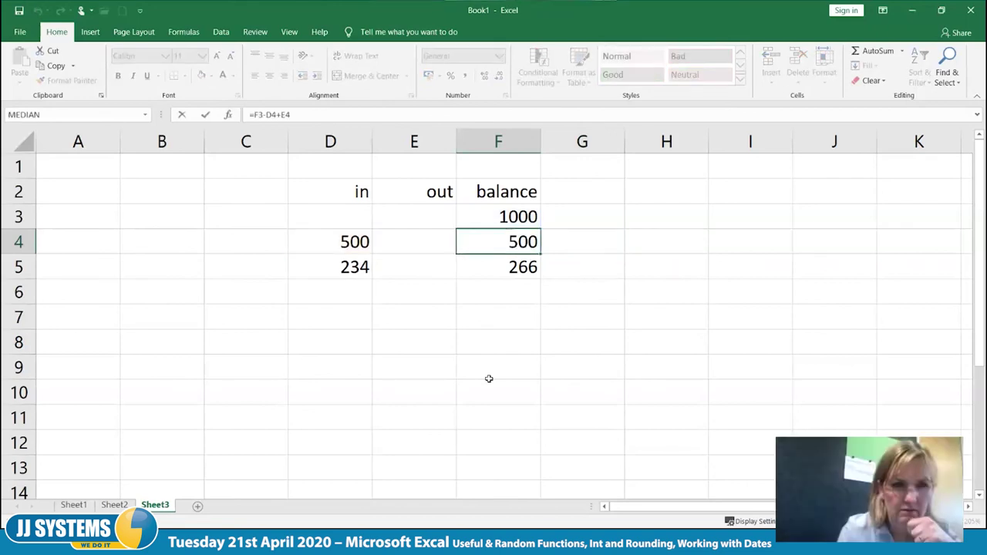
# Enter 100 in E6 and fill the balance formulas down to F7.
pyautogui.click(395, 285)
pyautogui.write('100')
pyautogui.press('Tab')
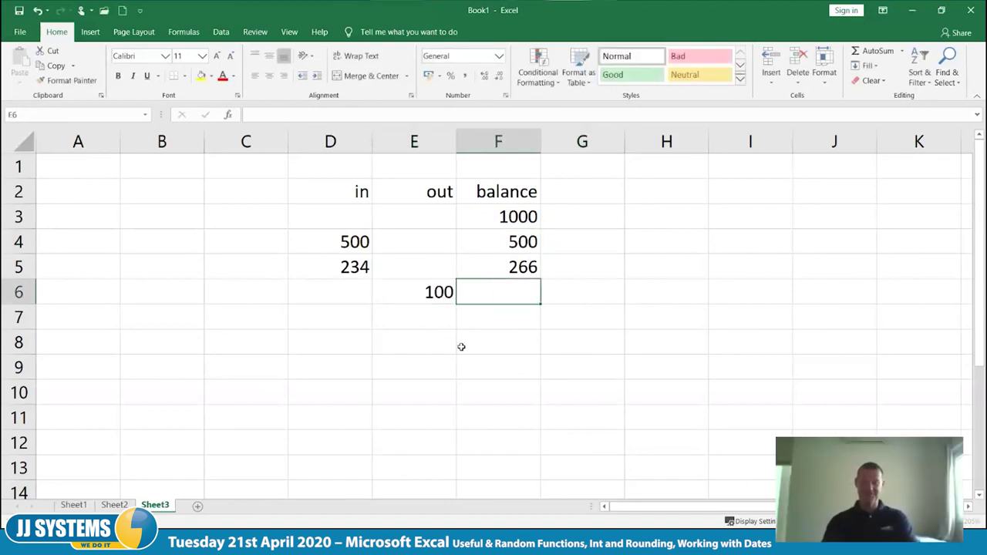
pyautogui.press('Up')
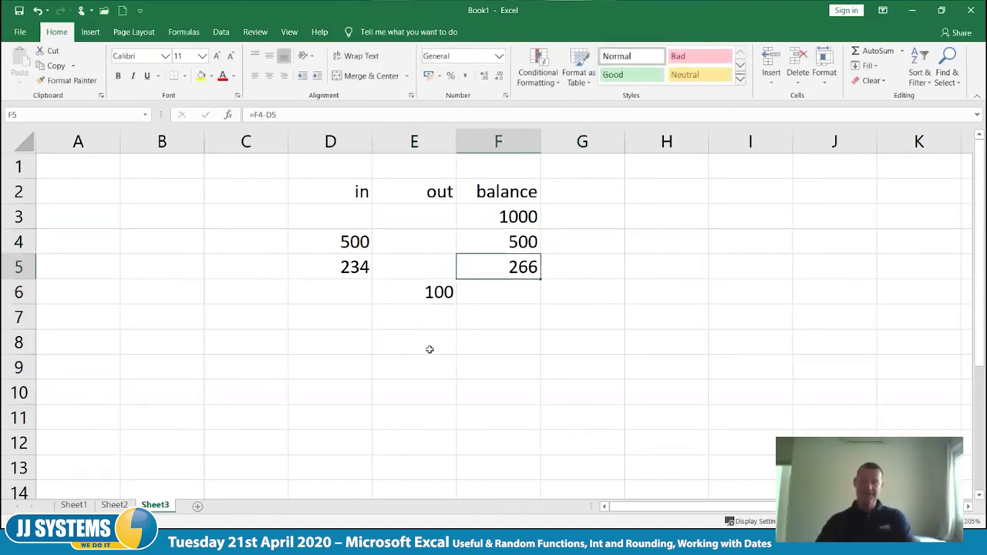
pyautogui.moveTo(542, 279); pyautogui.dragTo(532, 333)
pyautogui.click(529, 386)
# Enter 50 in D7 and return to the 1000 opening balance in F3.
pyautogui.press('Left')
pyautogui.press('Left')
pyautogui.press('Up')
pyautogui.press('Up')
pyautogui.press('Up')
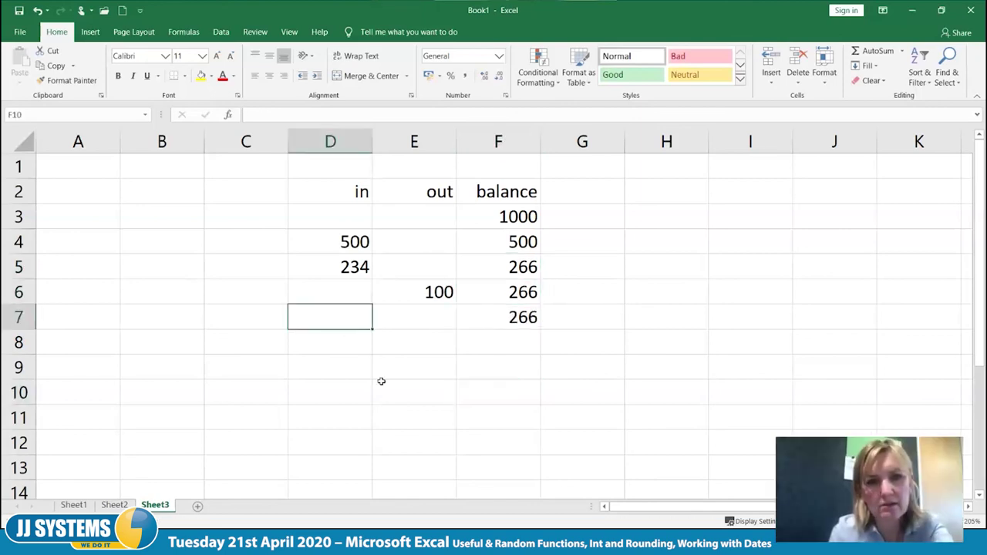
pyautogui.write('50')
pyautogui.press('Tab')
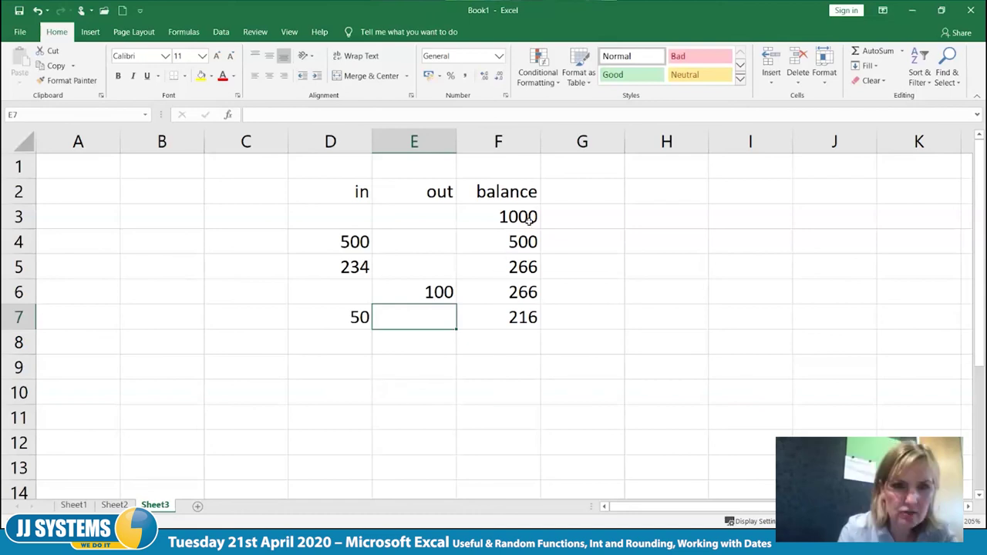
pyautogui.click(516, 243)
pyautogui.click(521, 215)
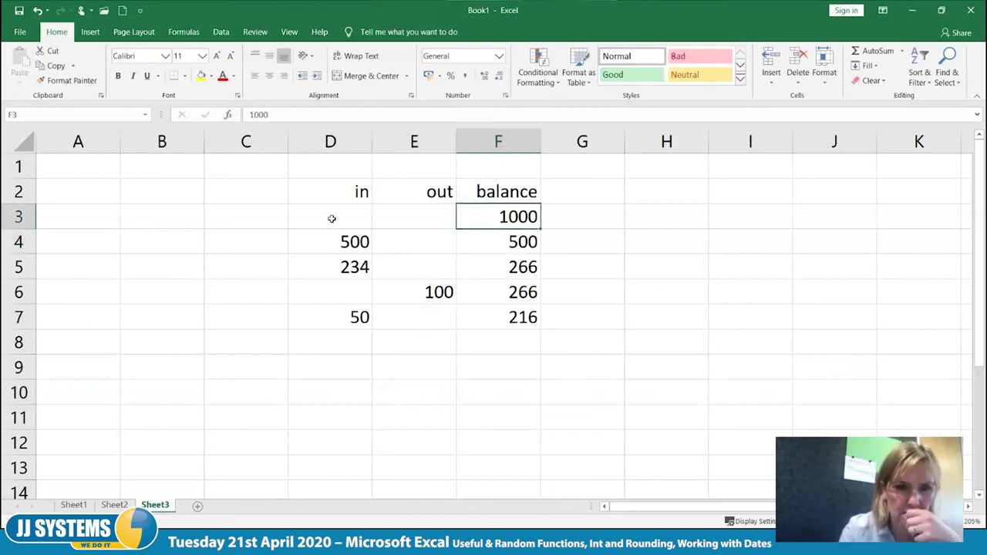
# Label cell C3 'O/Bal' beside the opening balance.
pyautogui.click(252, 225)
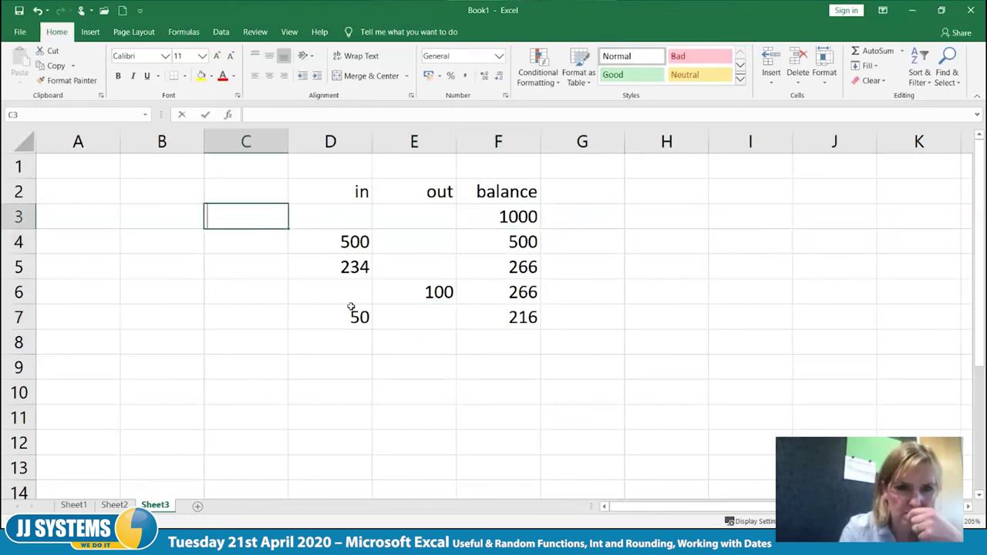
pyautogui.write('O Bal')
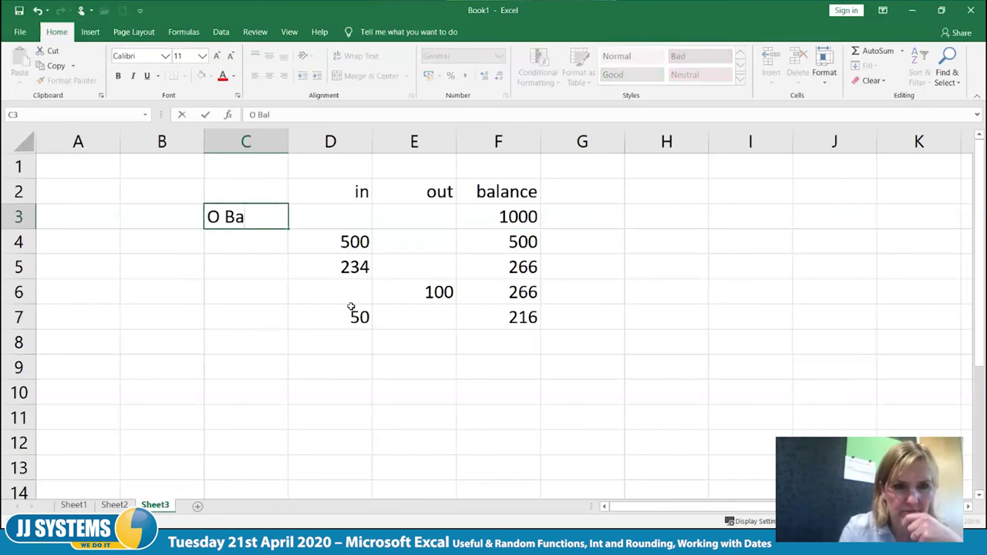
pyautogui.press('Left')
pyautogui.press('Left')
pyautogui.press('Left')
pyautogui.press('BackSpace')
pyautogui.write('.')
pyautogui.press('BackSpace')
pyautogui.write('/')
pyautogui.press('Tab')
# Replace the 'in' heading in D2 with 'Payment'.
pyautogui.press('Left')
pyautogui.press('Right')
pyautogui.press('Right')
pyautogui.press('Right')
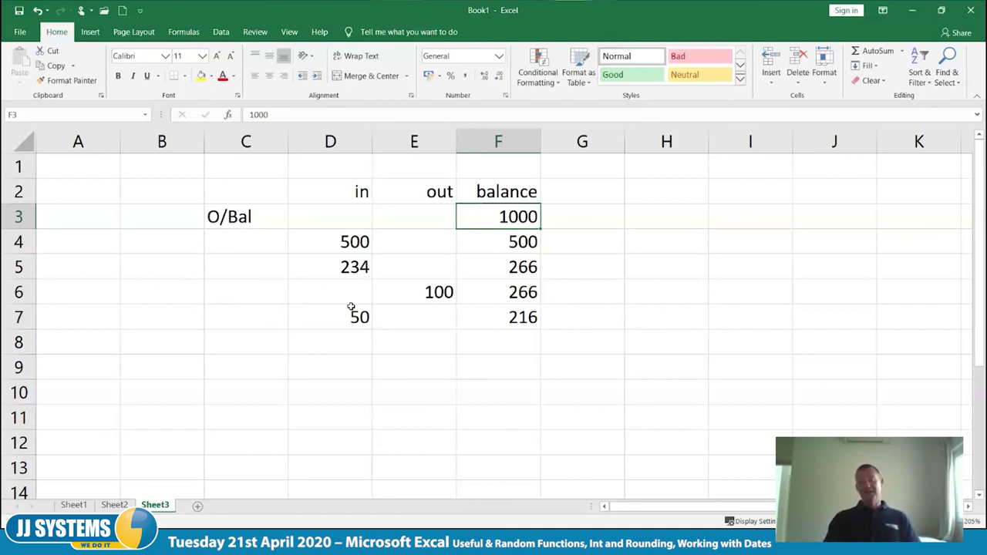
pyautogui.press('Down')
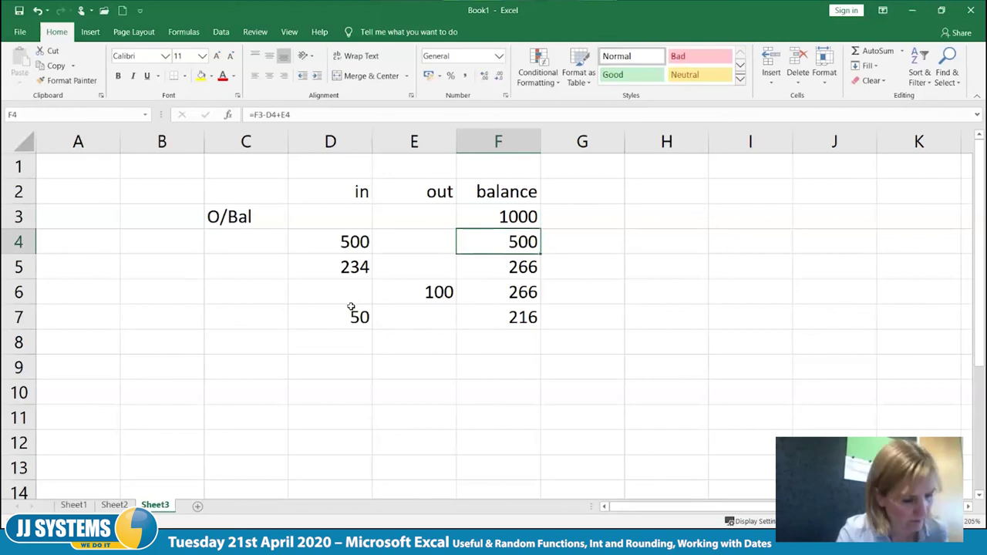
pyautogui.press('Up')
pyautogui.press('Up')
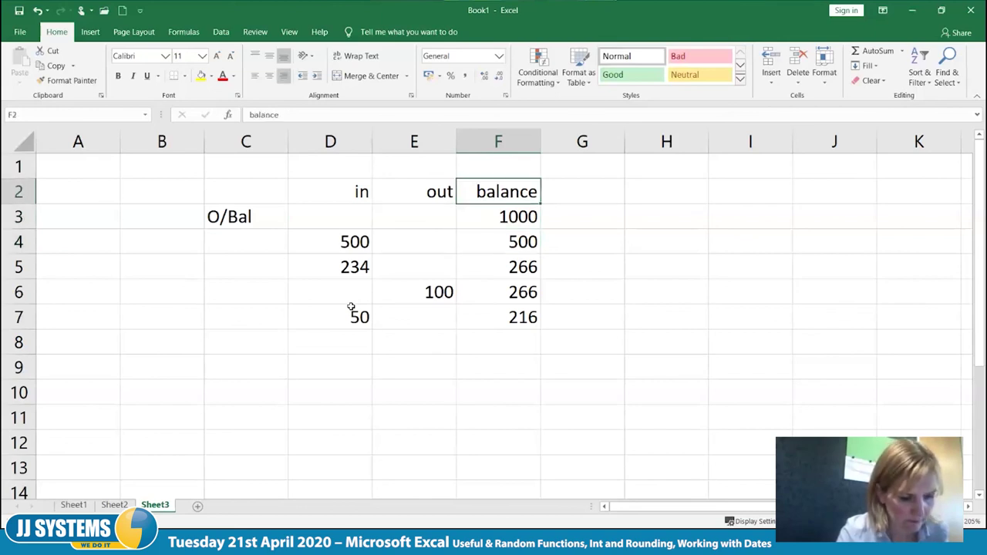
pyautogui.press('Left')
pyautogui.press('Left')
pyautogui.write('Py')
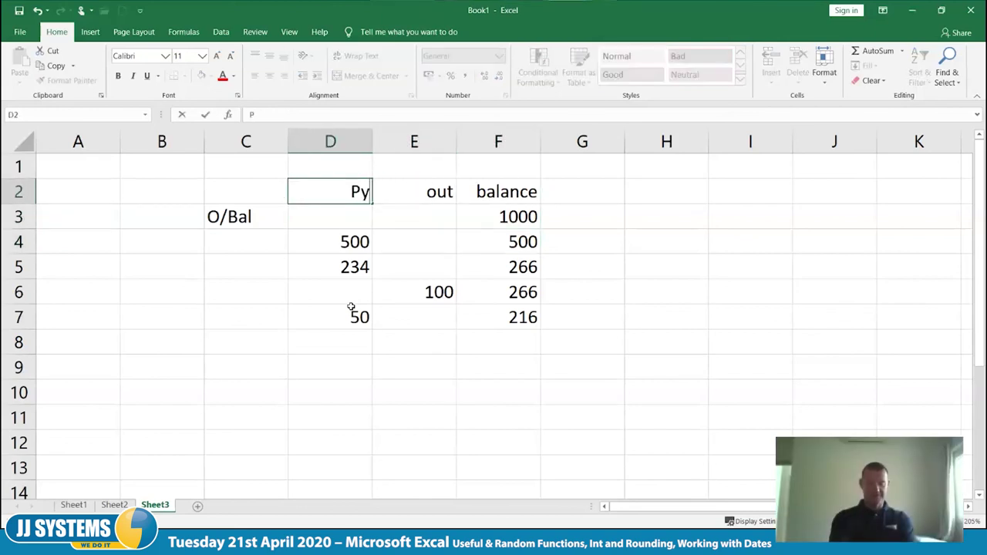
pyautogui.press('BackSpace')
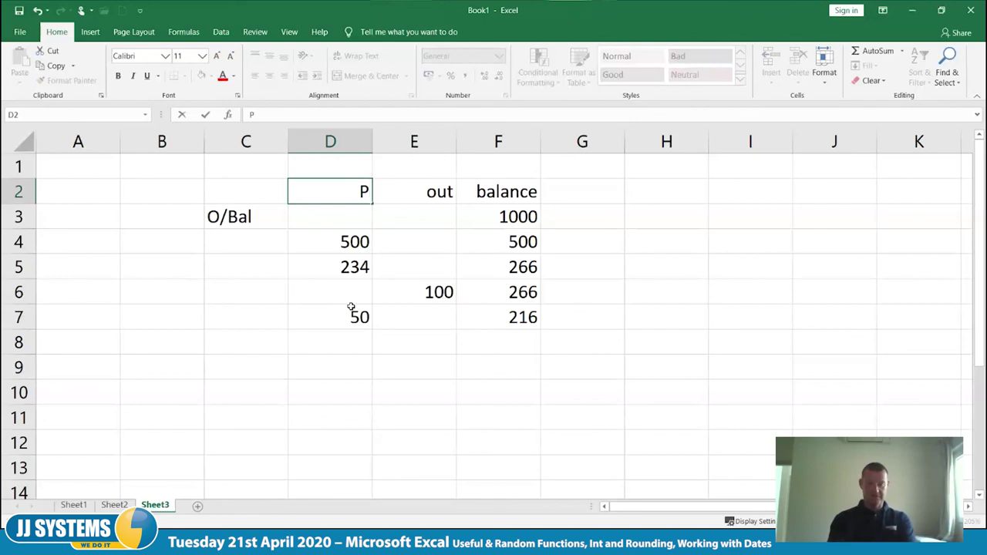
pyautogui.write('A')
pyautogui.press('BackSpace')
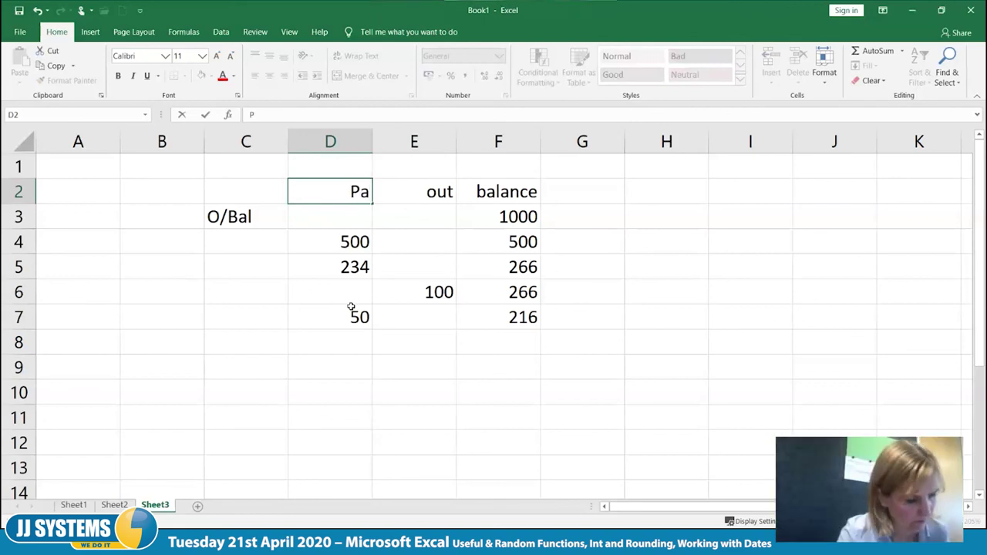
pyautogui.write('yment')
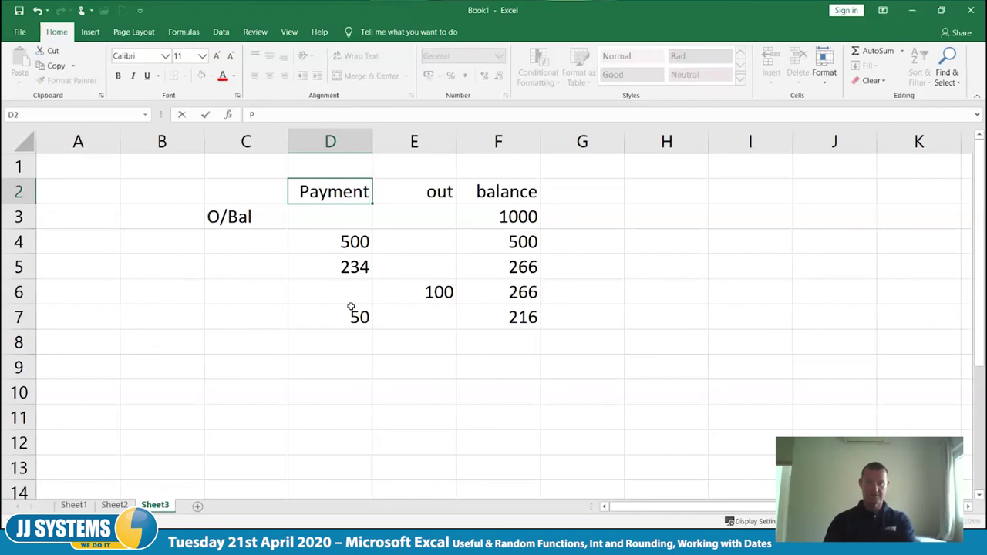
pyautogui.press('Tab')
# Replace the 'out' heading in E2 with 'Invoice' and review the entries below.
pyautogui.write('Invoice')
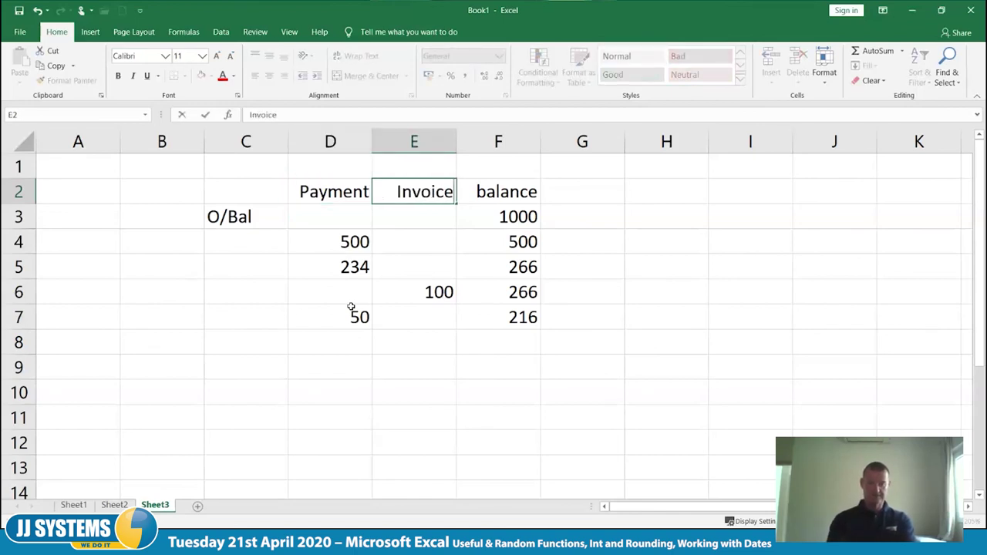
pyautogui.press('Tab')
pyautogui.press('Down')
pyautogui.press('Down')
pyautogui.press('Left')
pyautogui.press('Left')
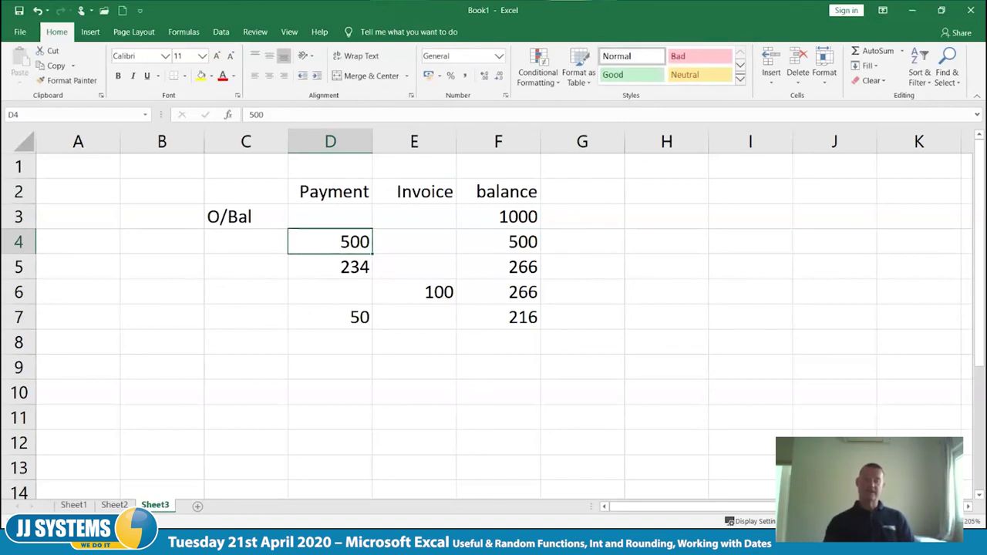
pyautogui.press('Down')
pyautogui.press('Down')
pyautogui.press('Down')
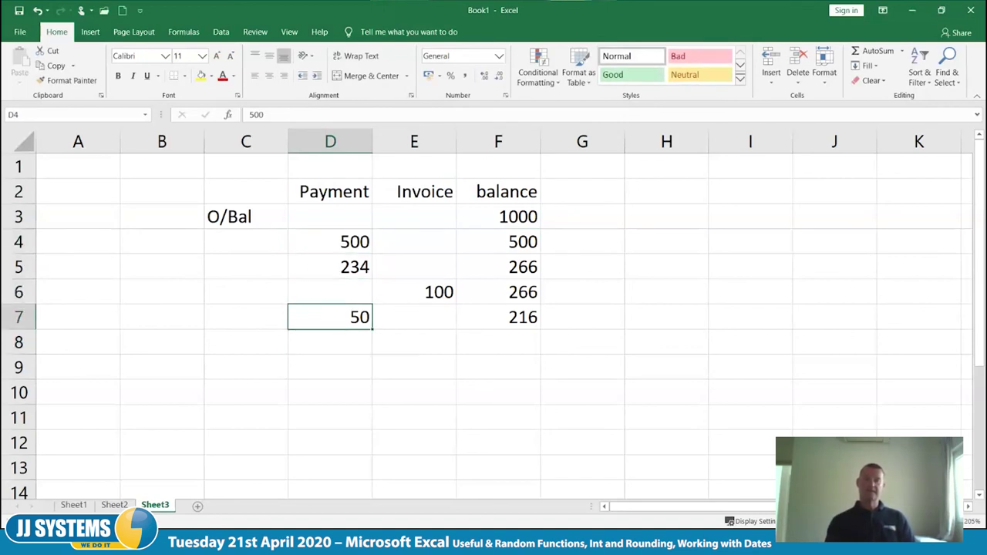
pyautogui.press('Right')
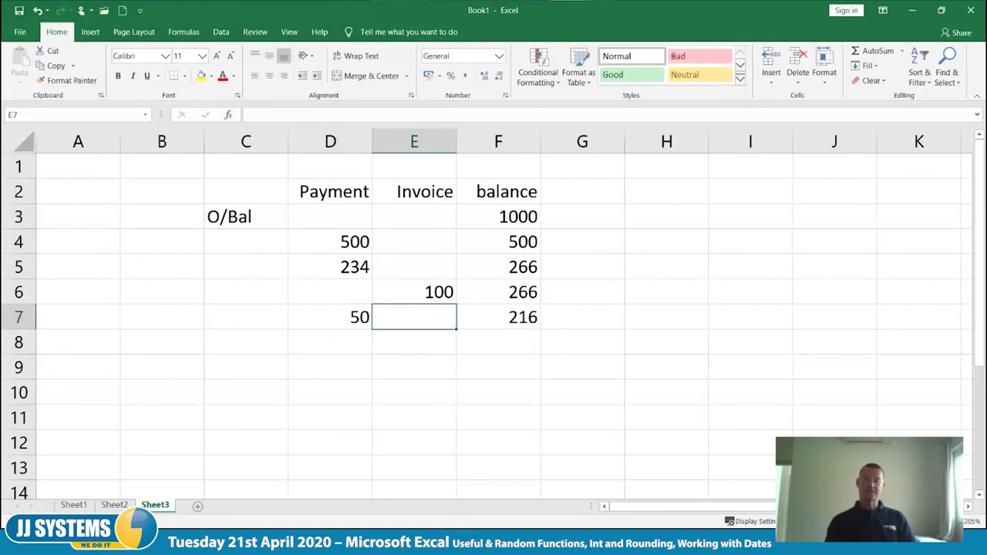
pyautogui.press('Up')
pyautogui.press('Up')
pyautogui.press('Up')
pyautogui.click(498, 241)
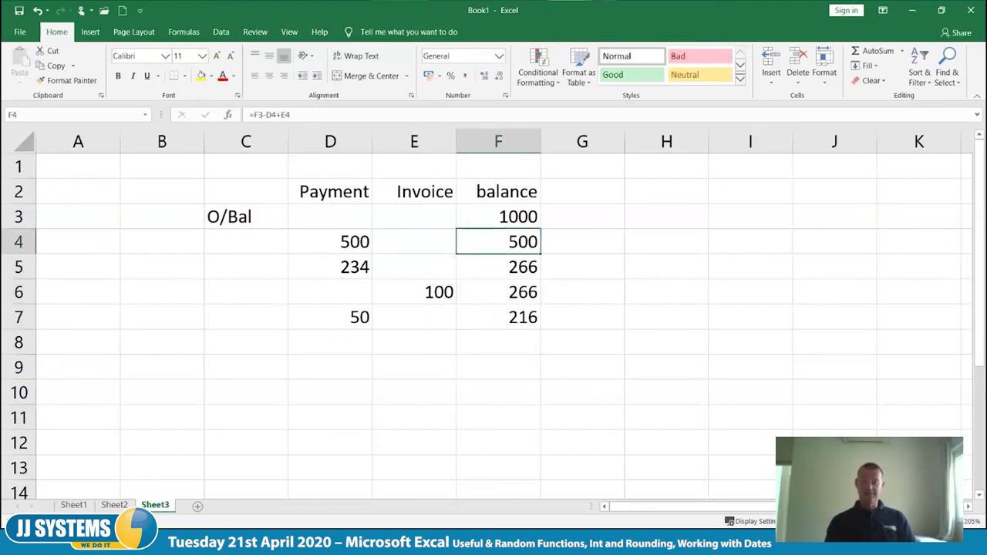
pyautogui.press('F2')
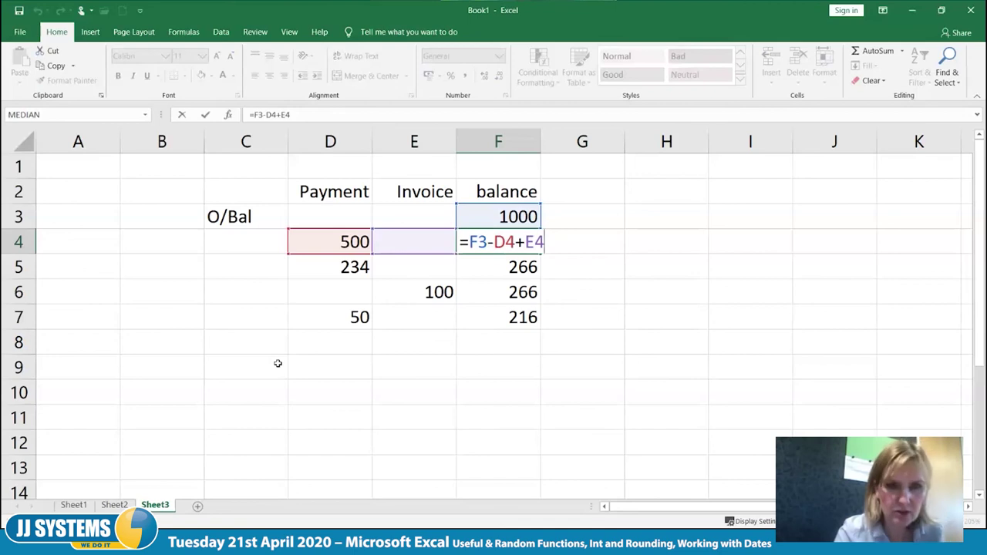
pyautogui.press('Tab')
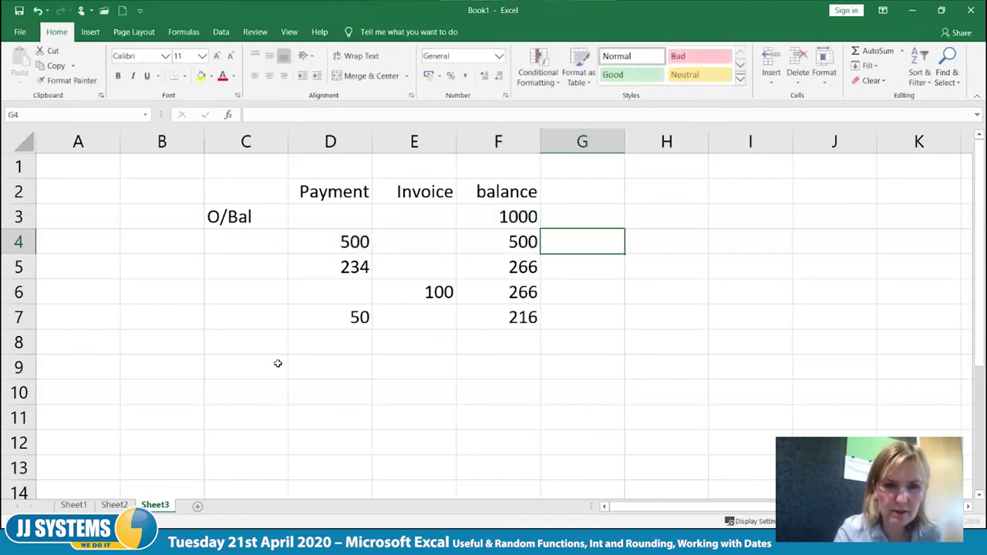
pyautogui.click(530, 318)
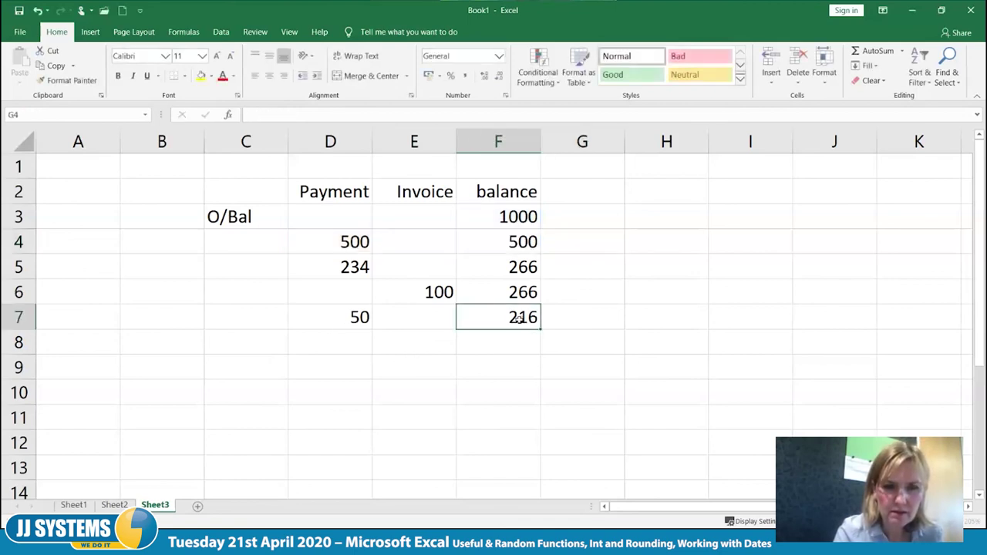
# Fill the F4 balance formula down to F13.
pyautogui.click(526, 240)
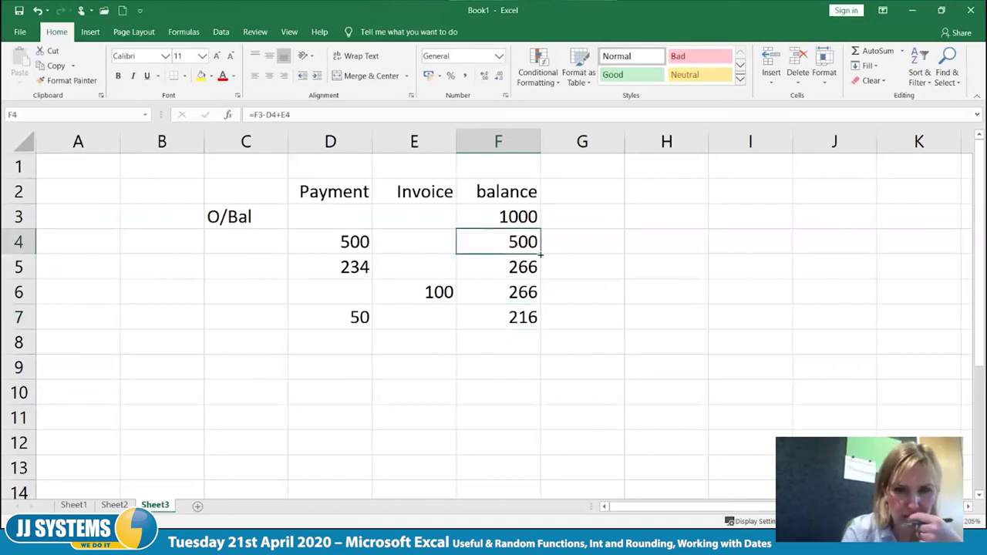
pyautogui.moveTo(542, 252); pyautogui.dragTo(541, 471)
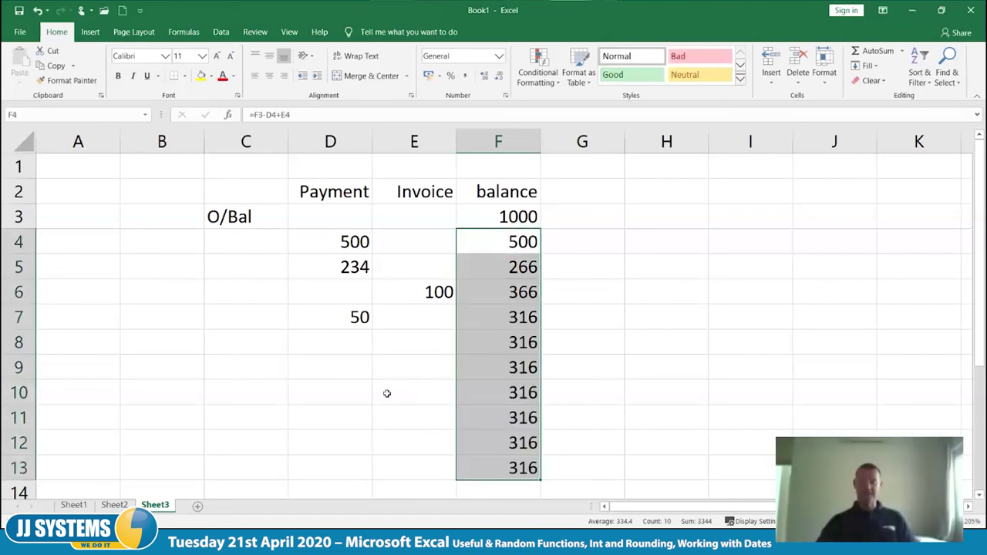
pyautogui.click(392, 357)
# Enter payments 123 in D8 and 12 in D9, and invoice 43 in E10.
pyautogui.click(347, 347)
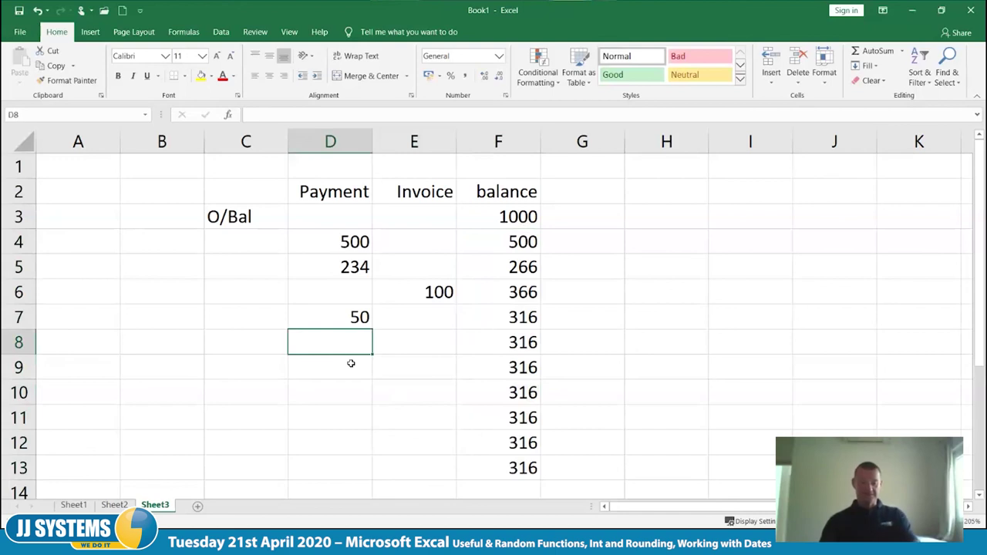
pyautogui.write('123')
pyautogui.press('Return')
pyautogui.write('12')
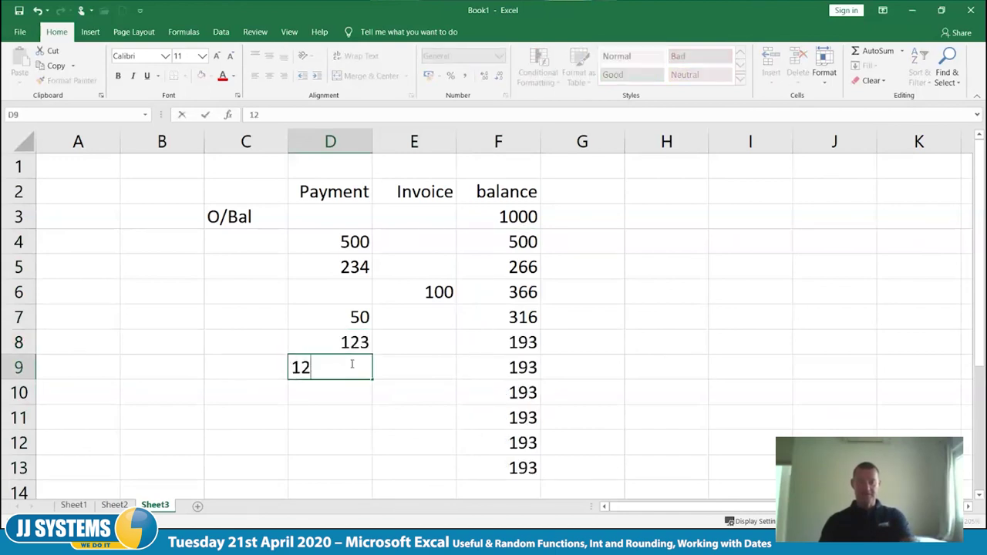
pyautogui.press('Return')
pyautogui.press('Tab')
pyautogui.write('43')
pyautogui.press('Return')
# Enter payment 45 in D11, invoice 435 in E12 and payment 567 in D13.
pyautogui.press('Left')
pyautogui.write('45')
pyautogui.press('Tab')
pyautogui.press('Return')
pyautogui.write('435')
pyautogui.press('Return')
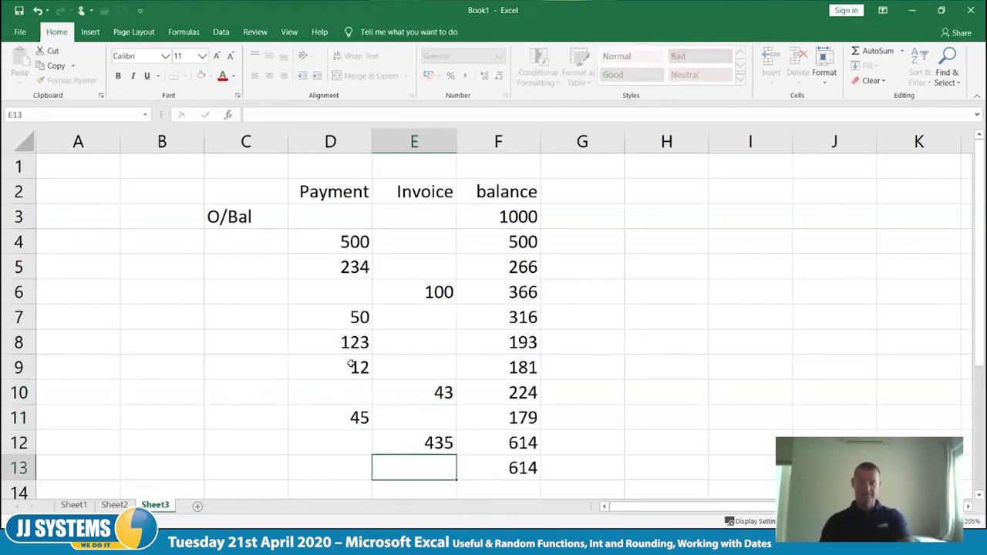
pyautogui.press('Left')
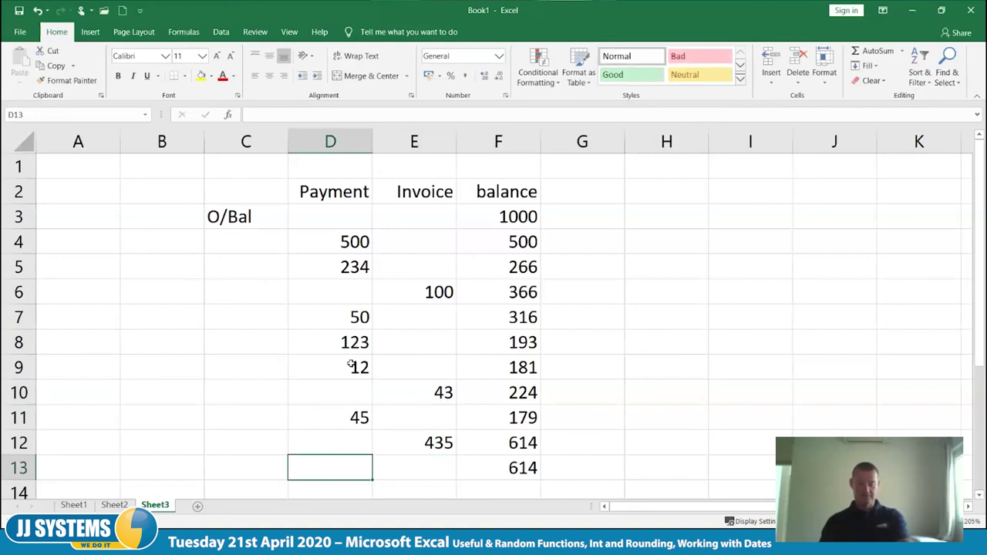
pyautogui.write('567')
pyautogui.press('Return')
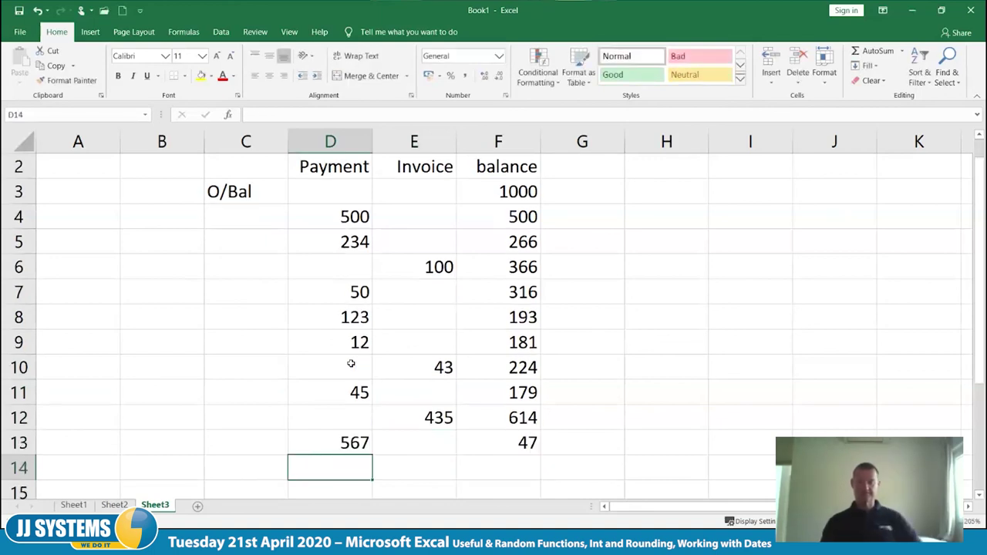
pyautogui.press('Up')
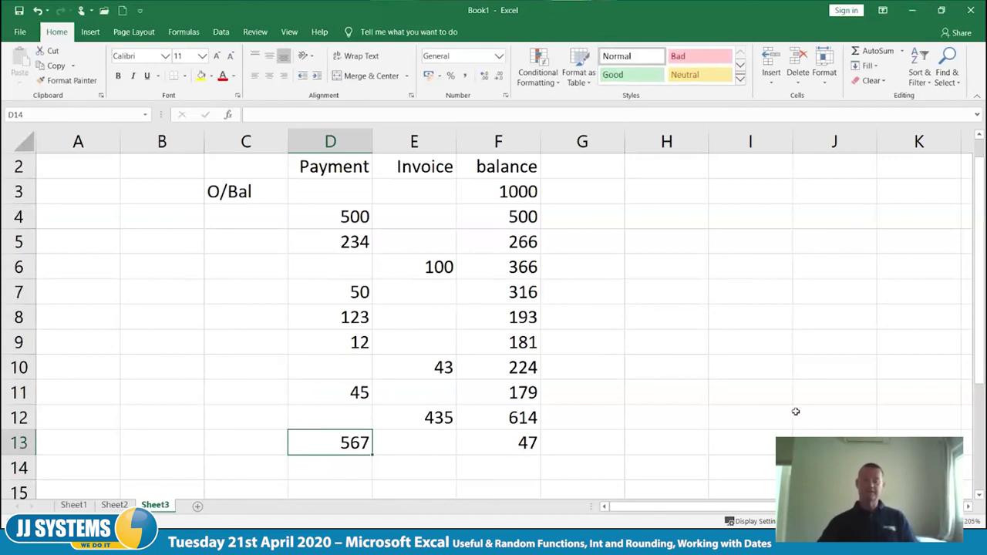
pyautogui.scroll(1, 794, 362)
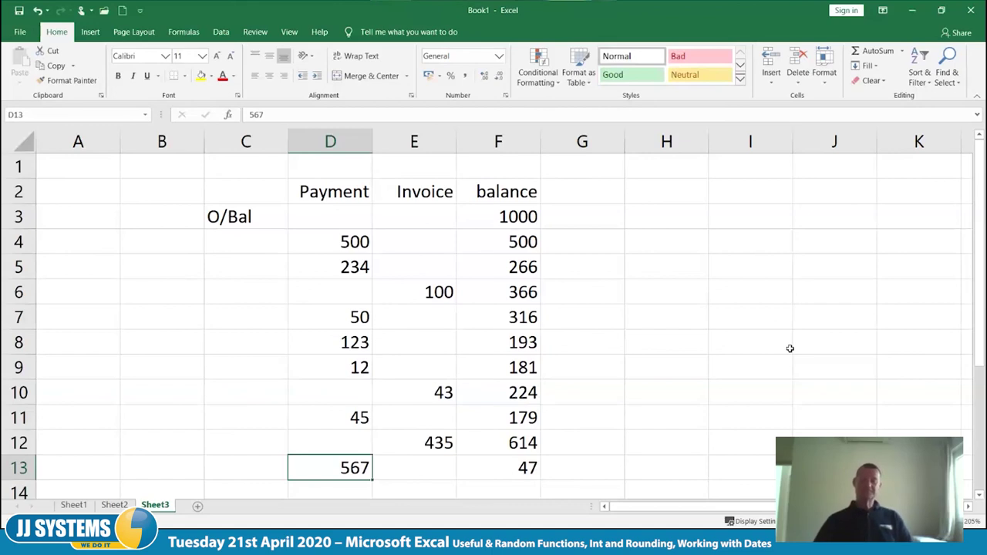
pyautogui.doubleClick(493, 241)
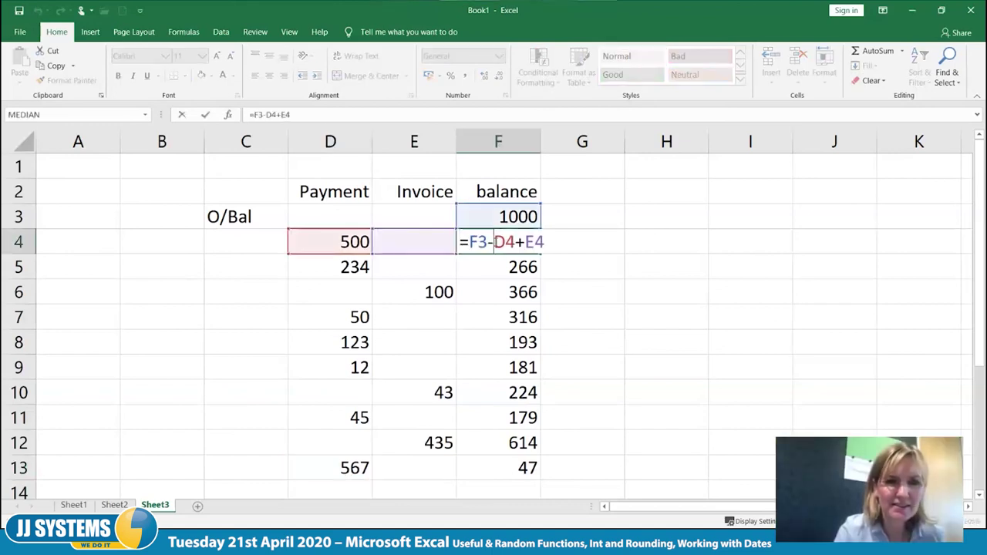